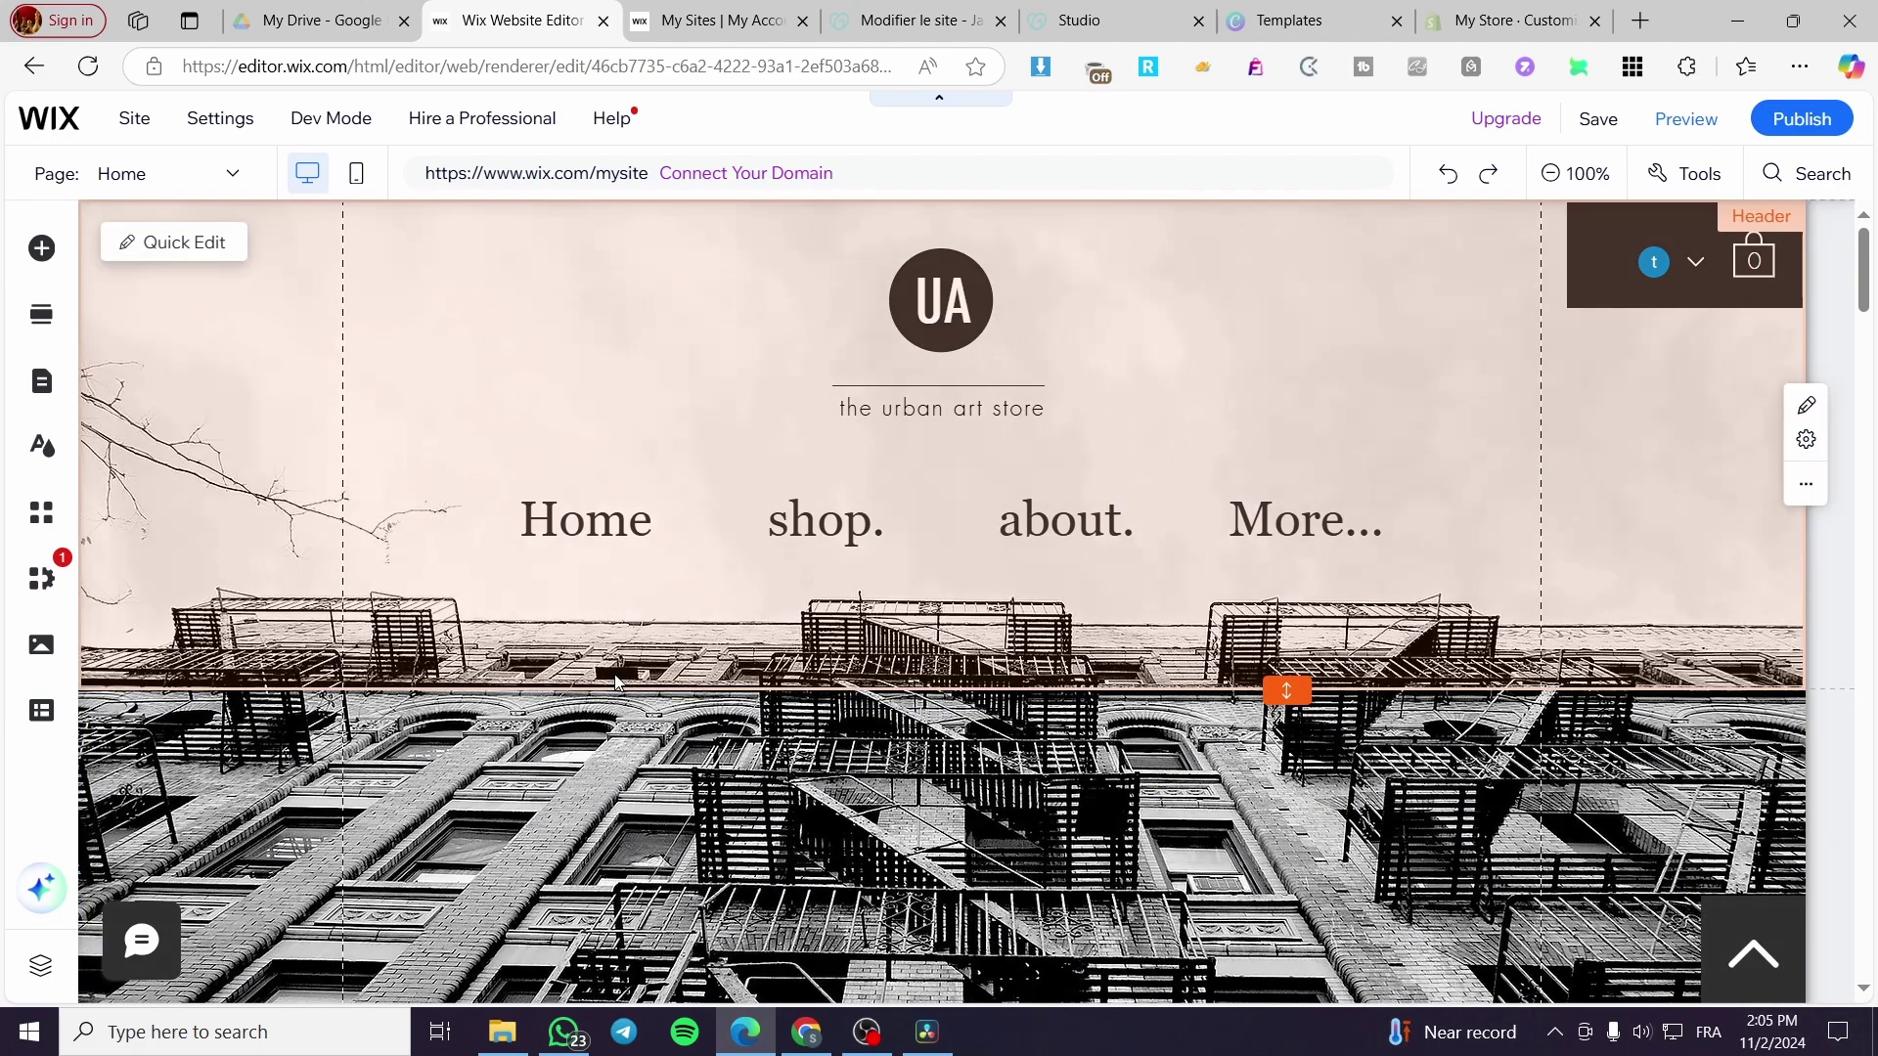
# Go to the My Sites list and start creating a new site
pyautogui.scroll(-15, 977, 581)
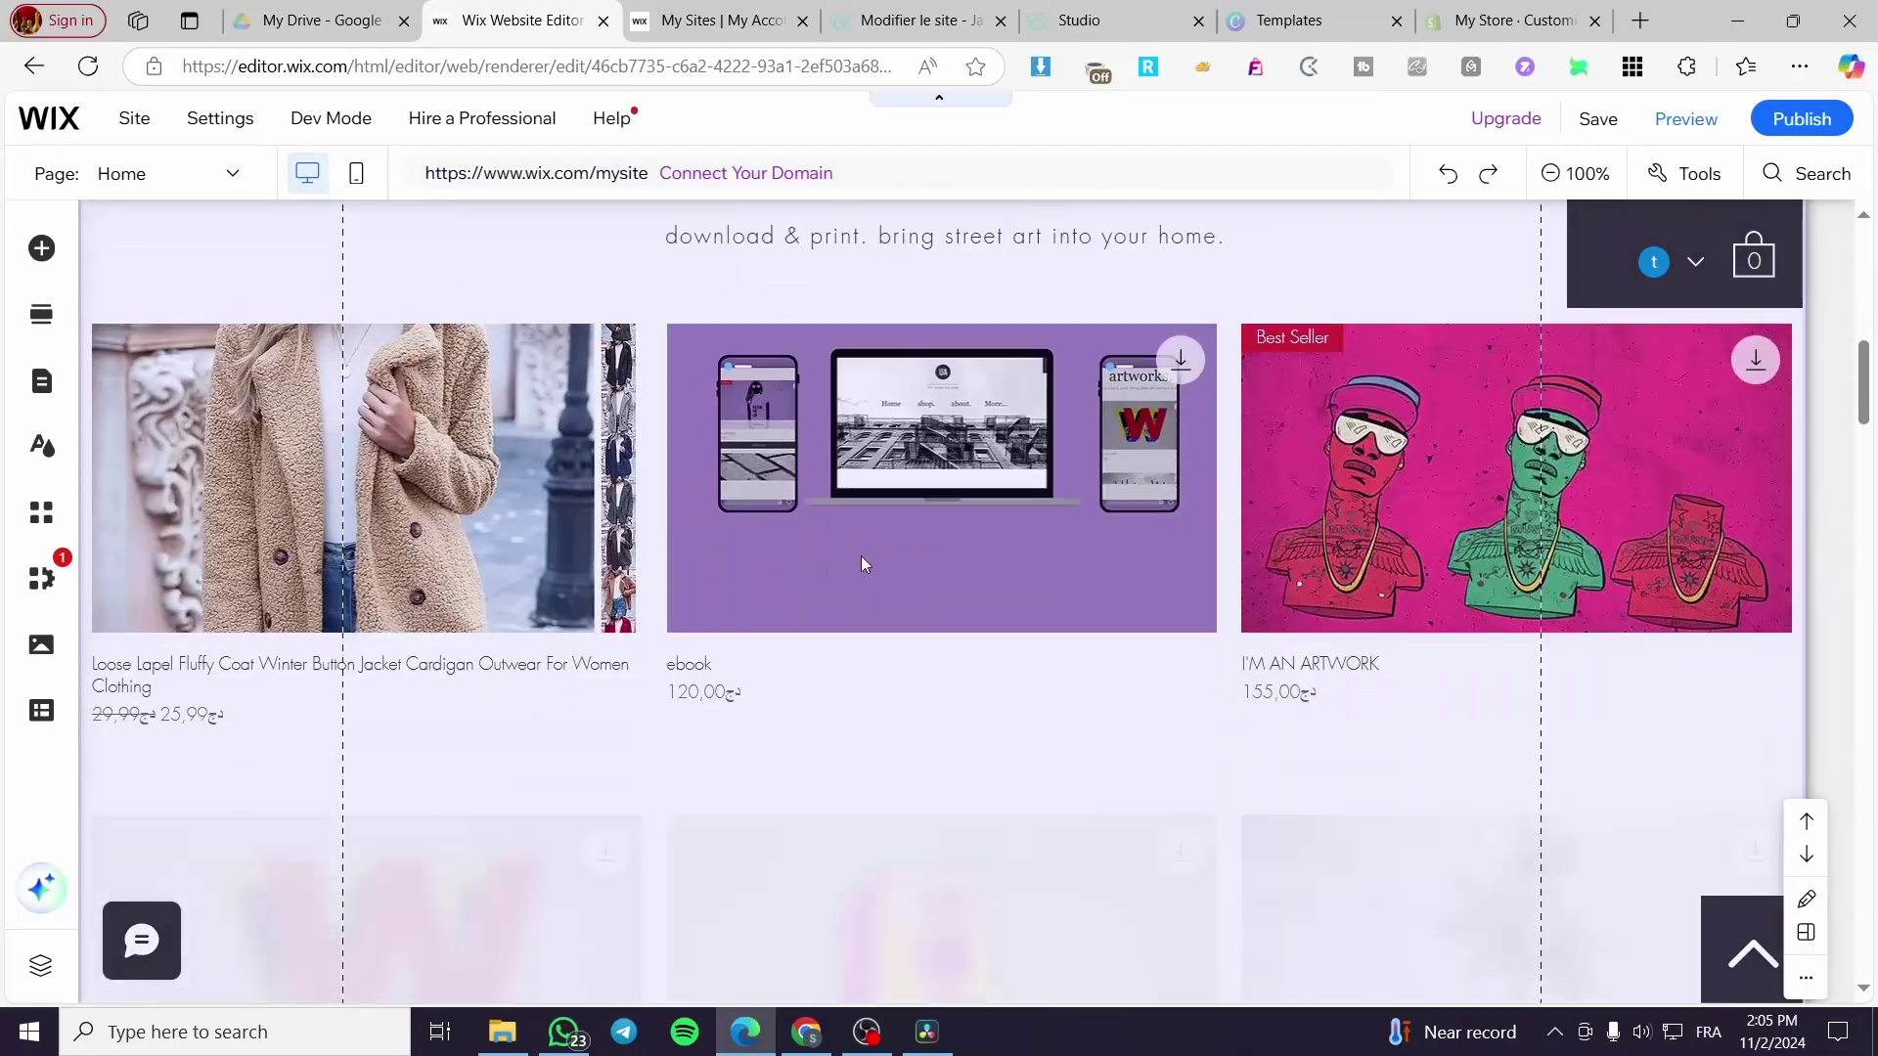
pyautogui.scroll(-9, 929, 592)
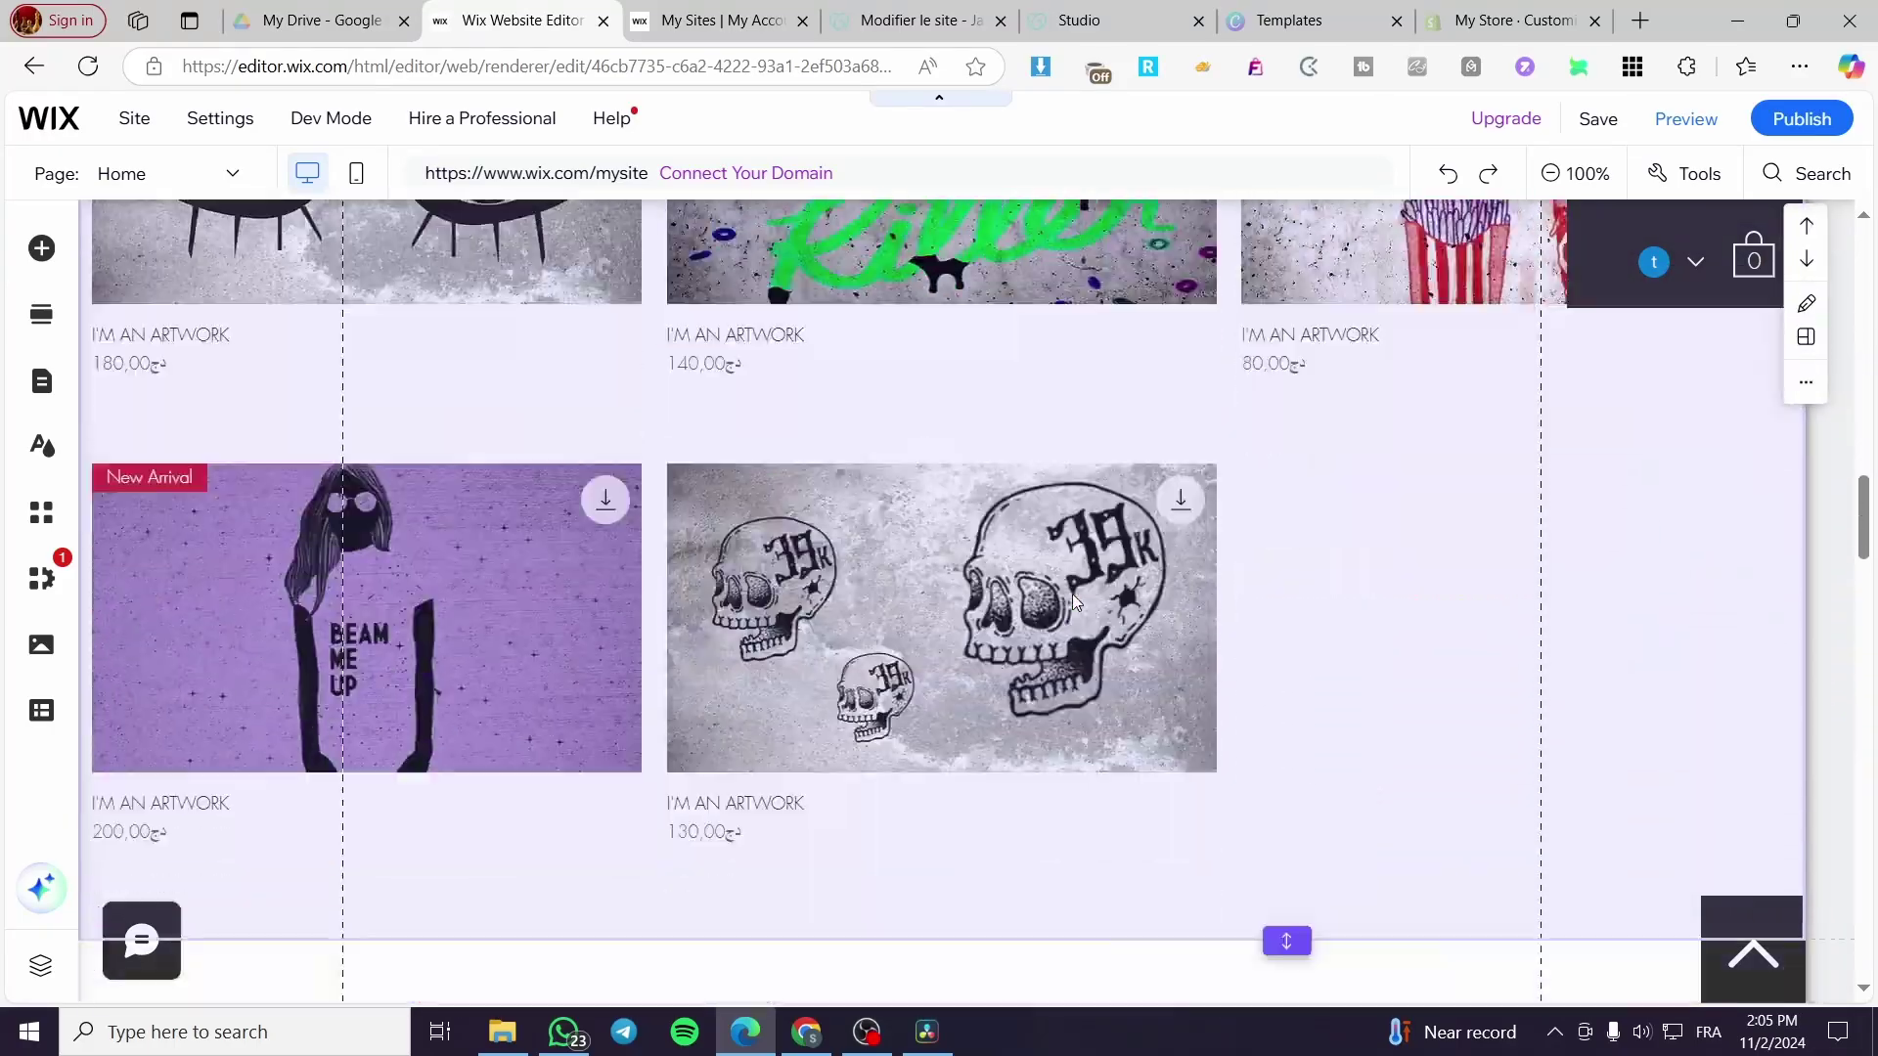
pyautogui.scroll(8, 1342, 647)
pyautogui.scroll(15, 1342, 638)
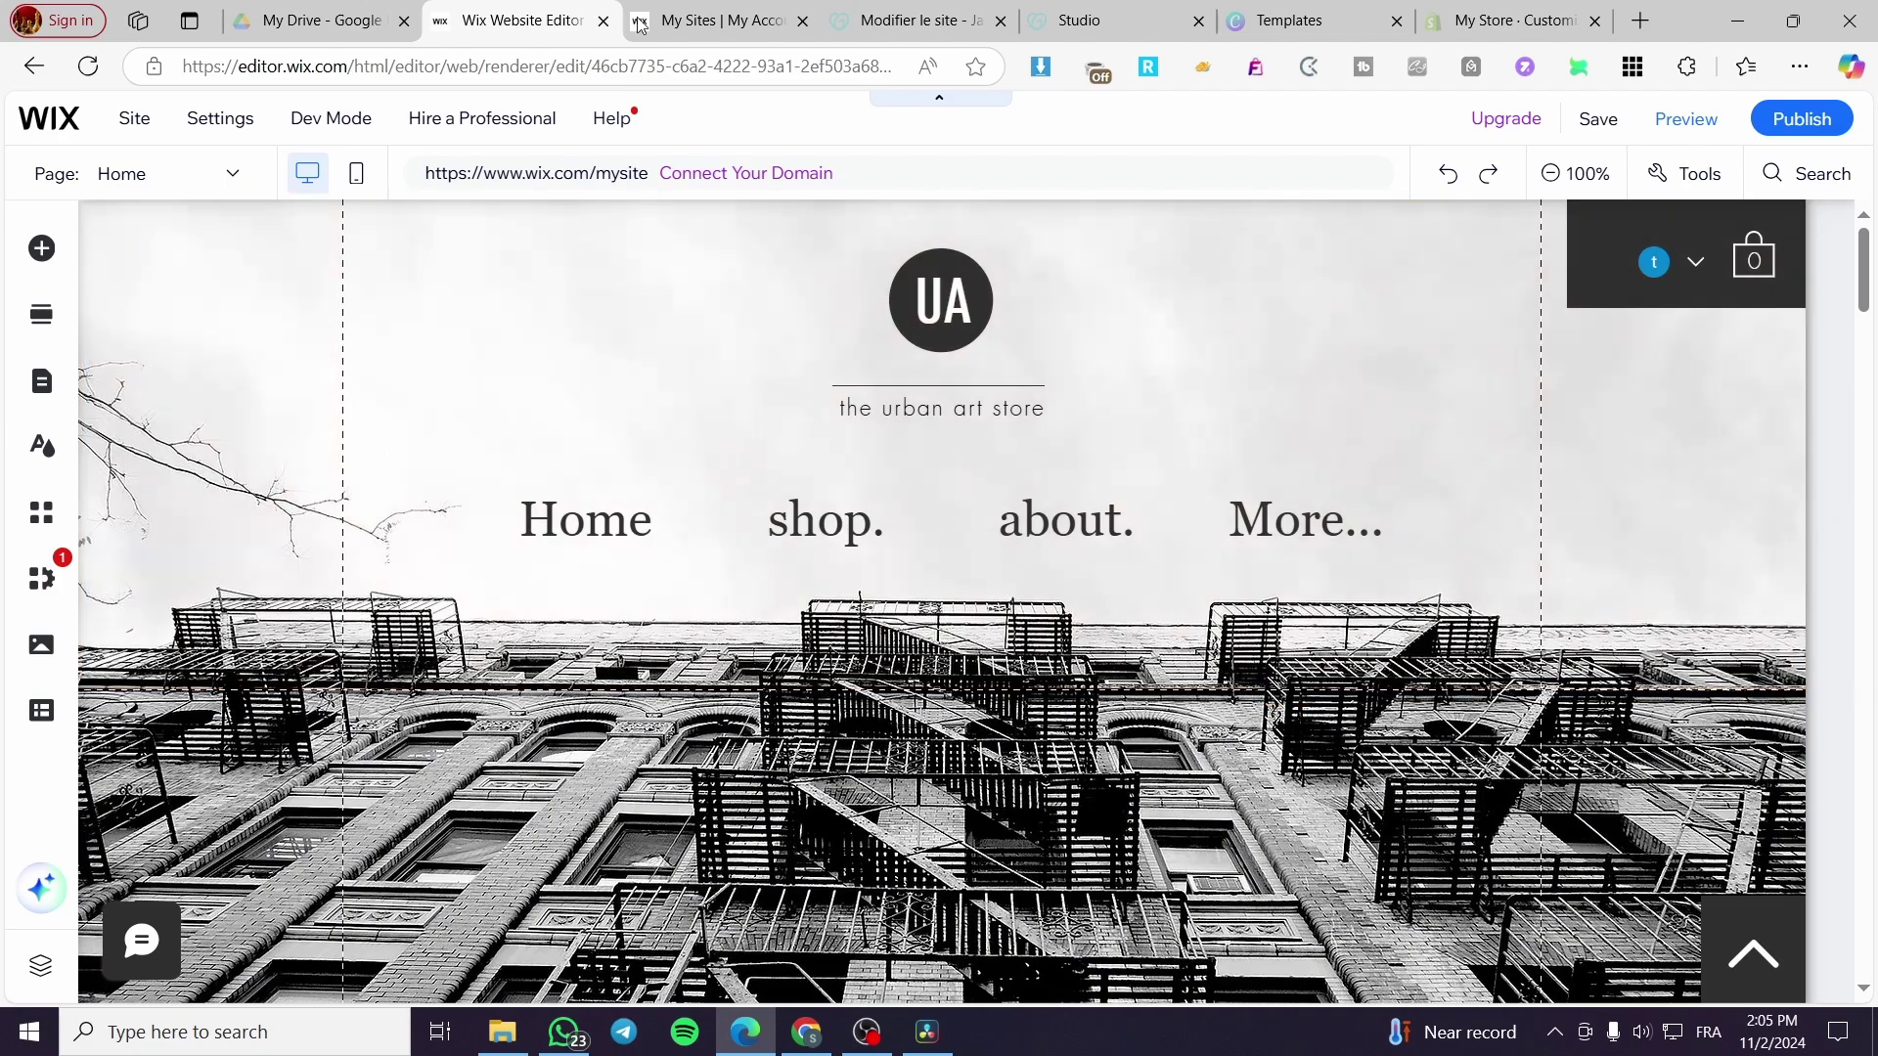
pyautogui.click(685, 21)
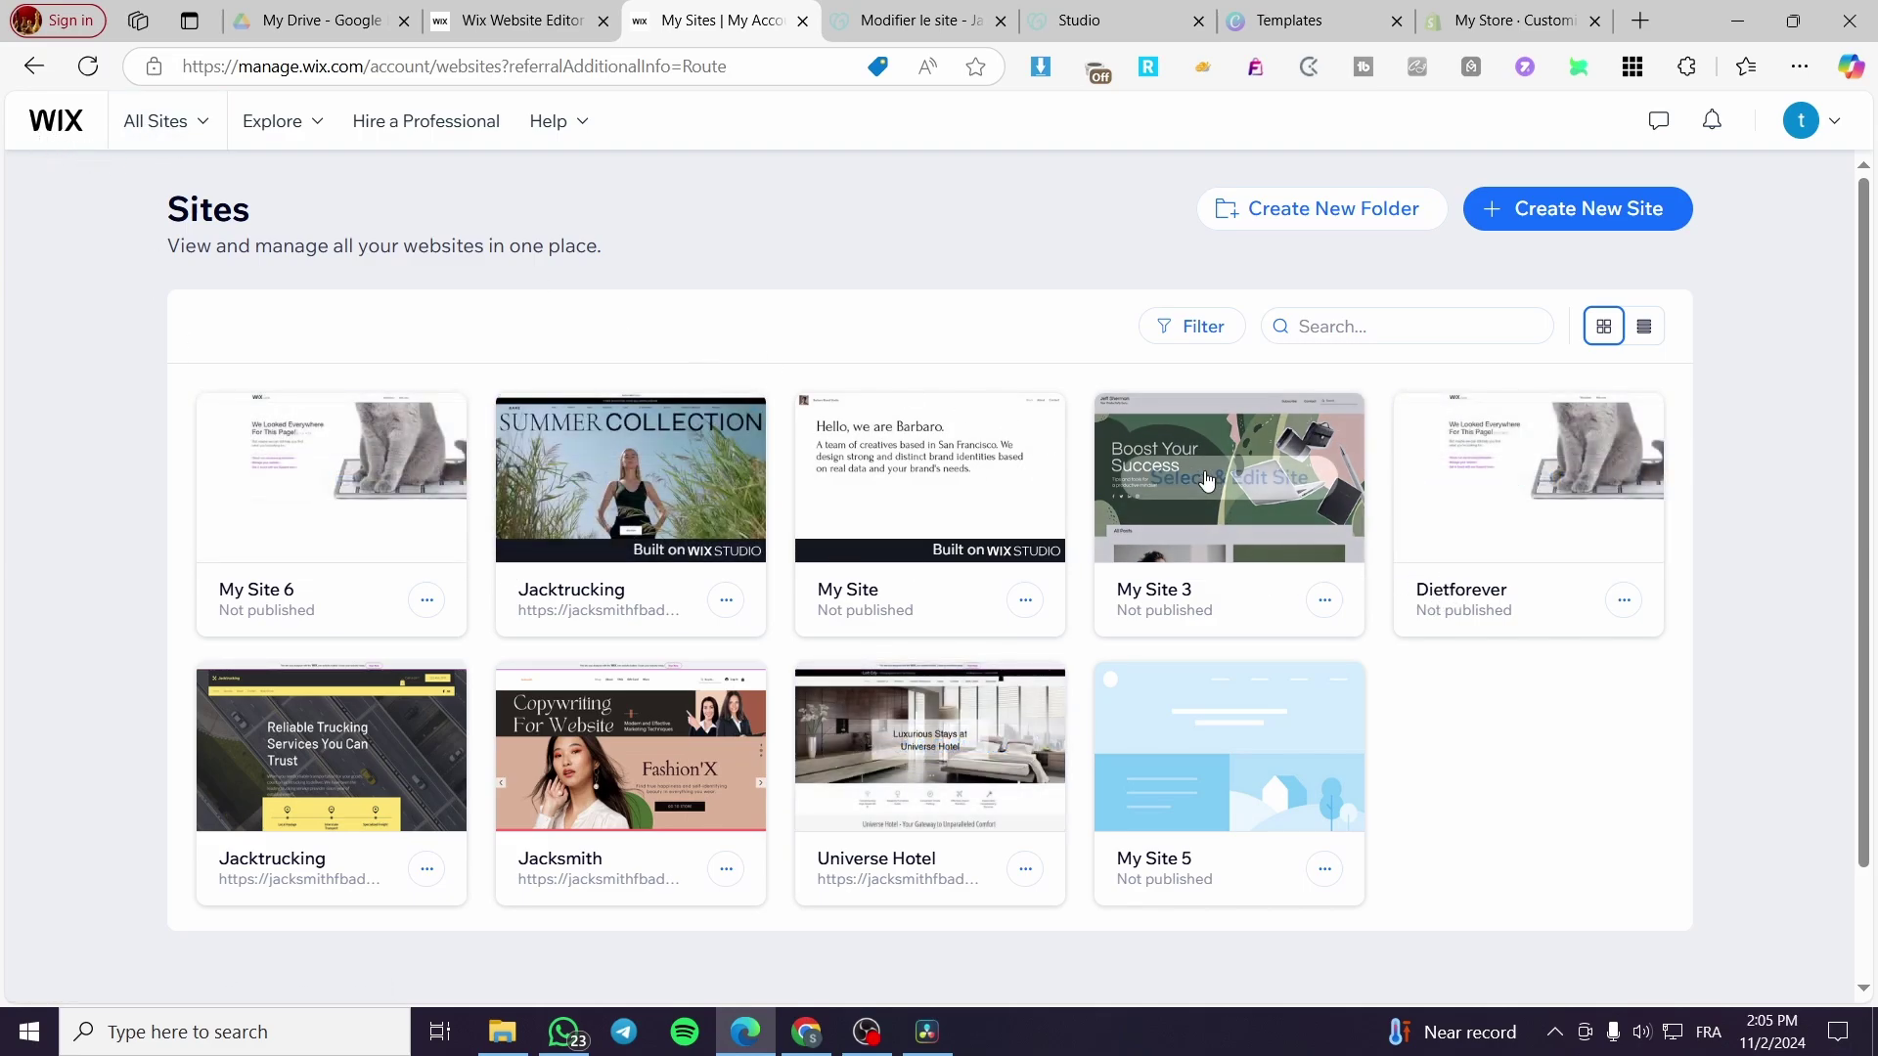
pyautogui.moveTo(250, 208); pyautogui.dragTo(137, 209)
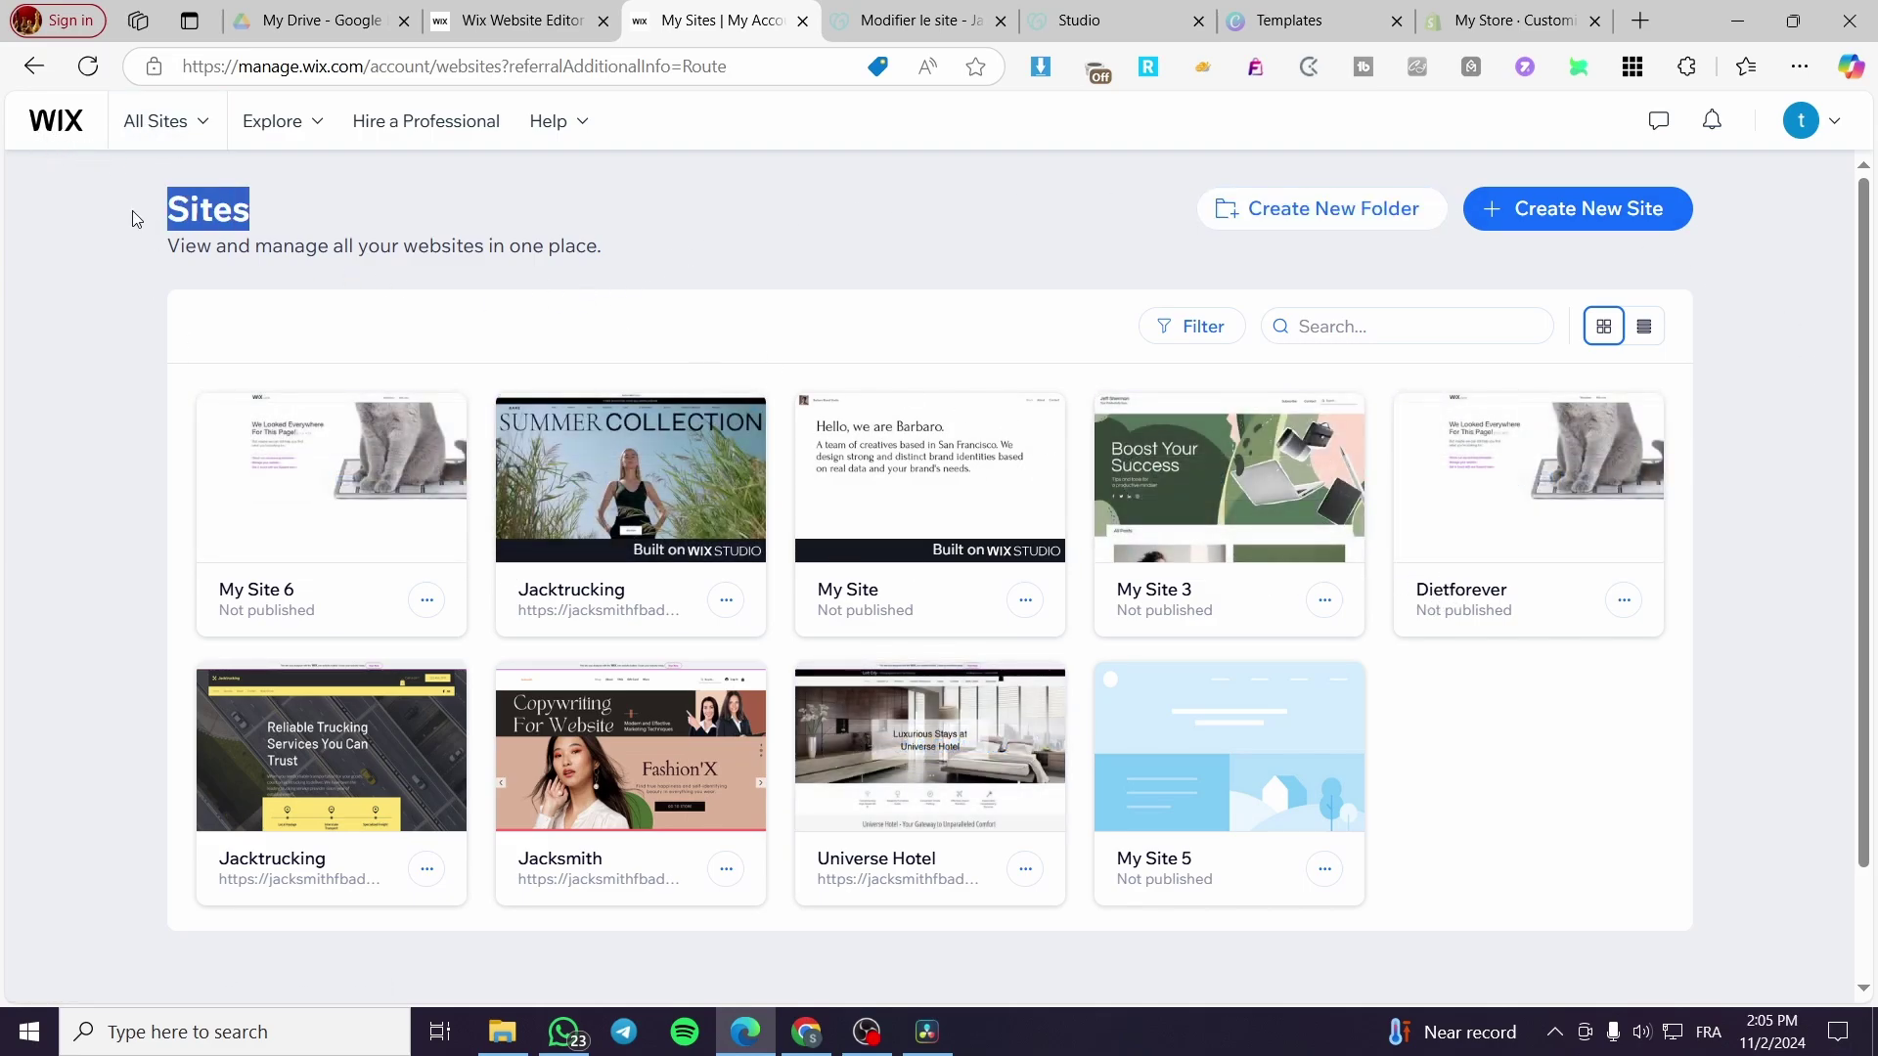
pyautogui.click(774, 238)
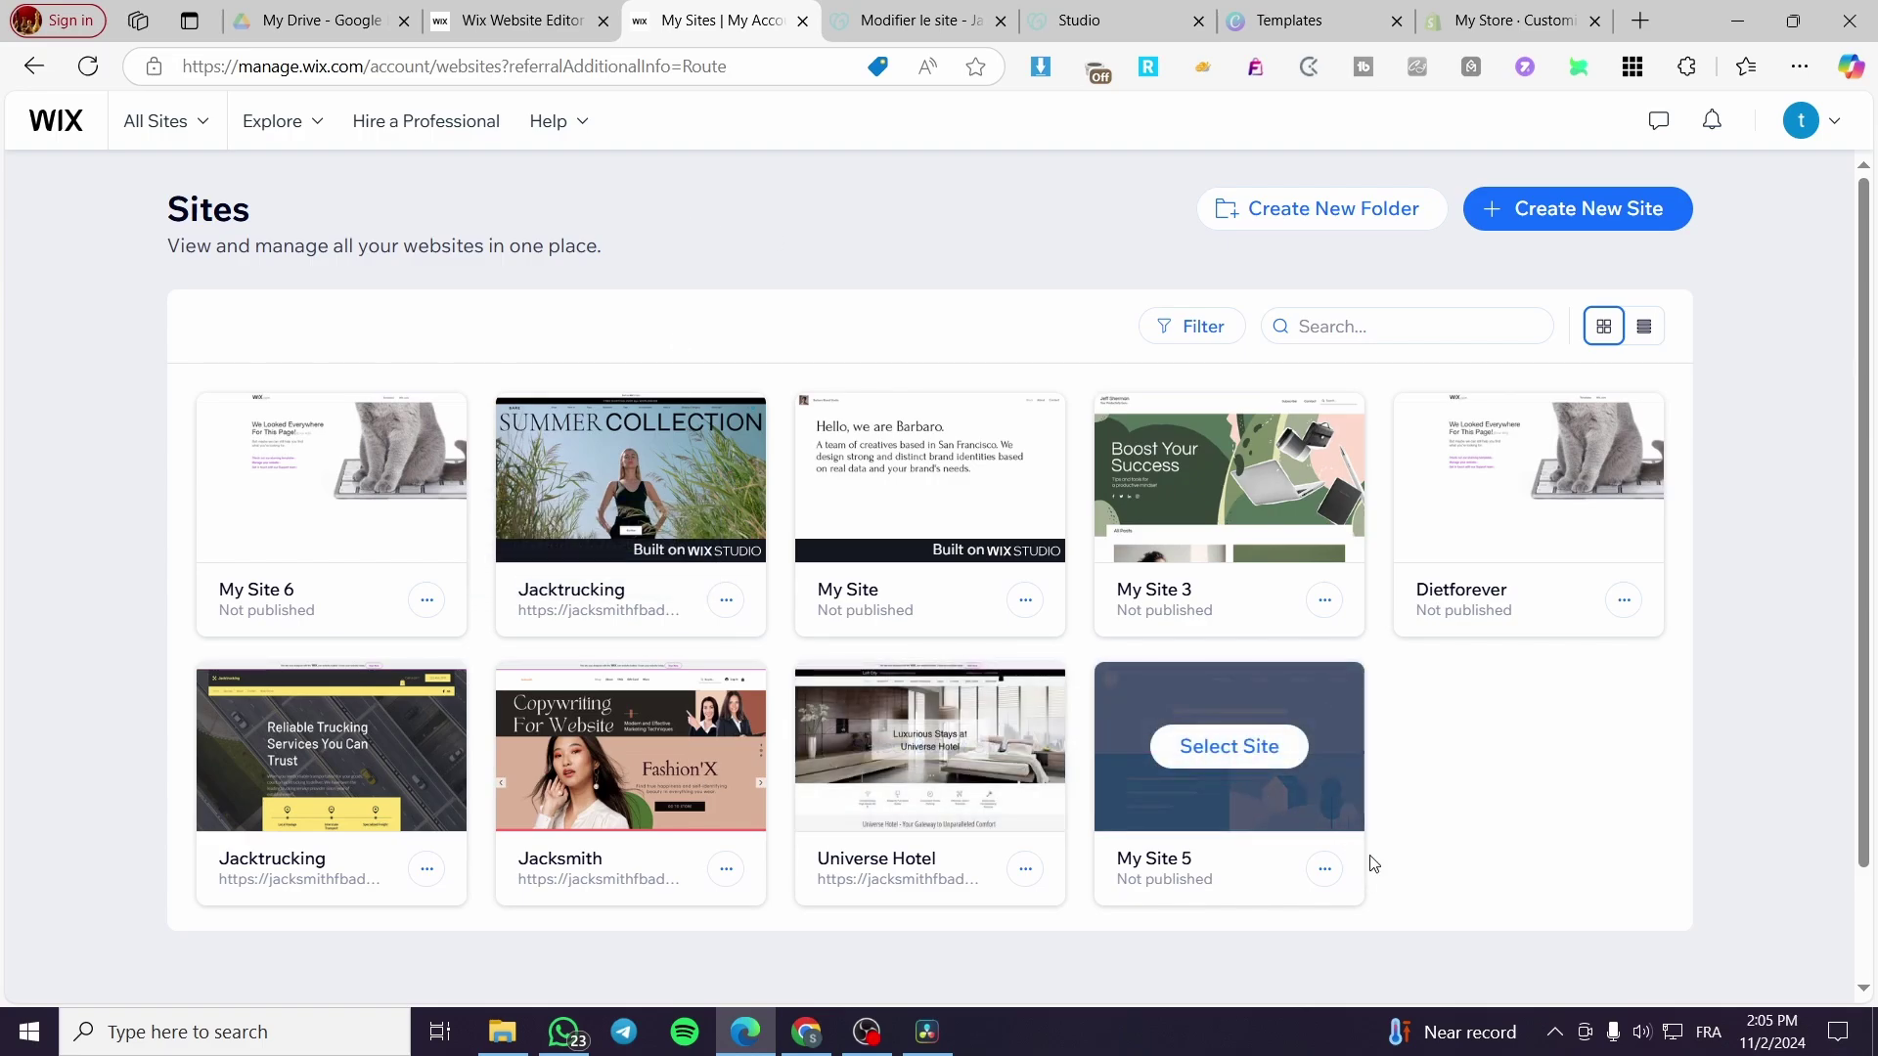
pyautogui.click(1525, 221)
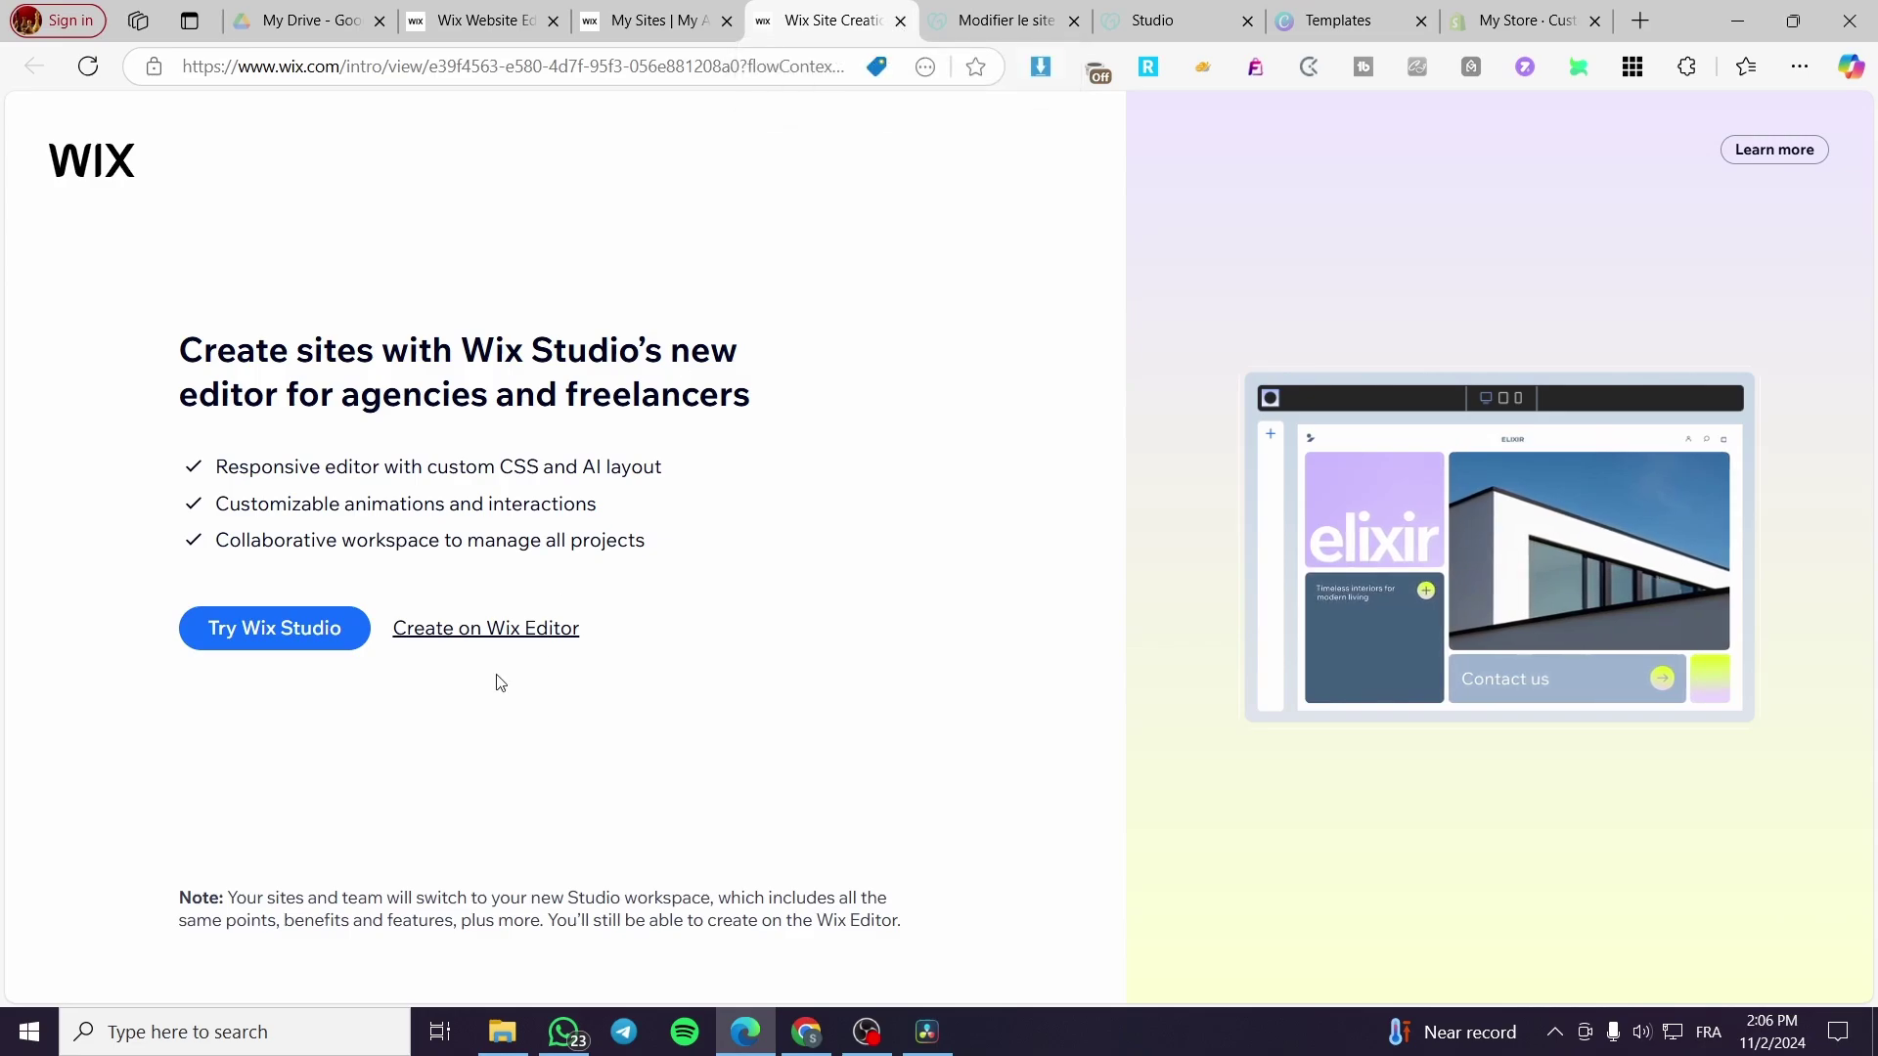
# Choose the Wix Editor and set up without AI chat, then close the site-creation tab
pyautogui.click(489, 634)
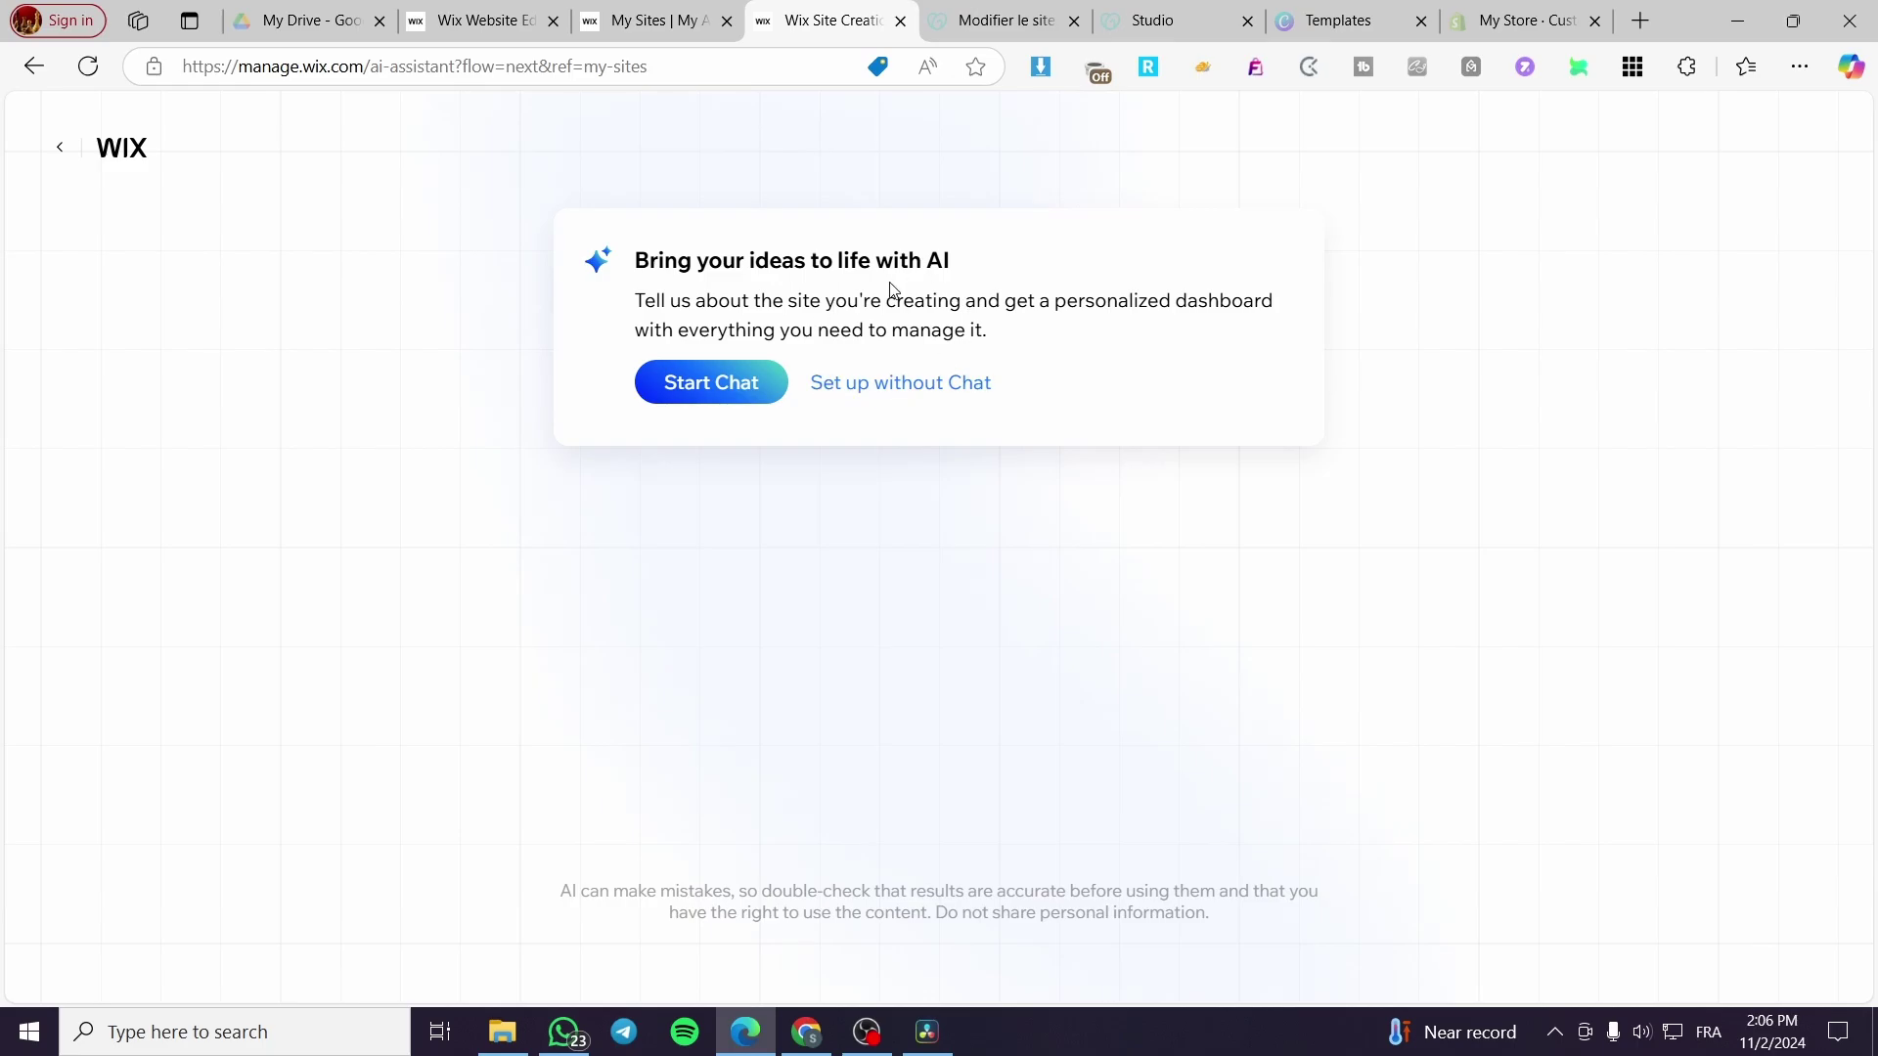
pyautogui.click(884, 385)
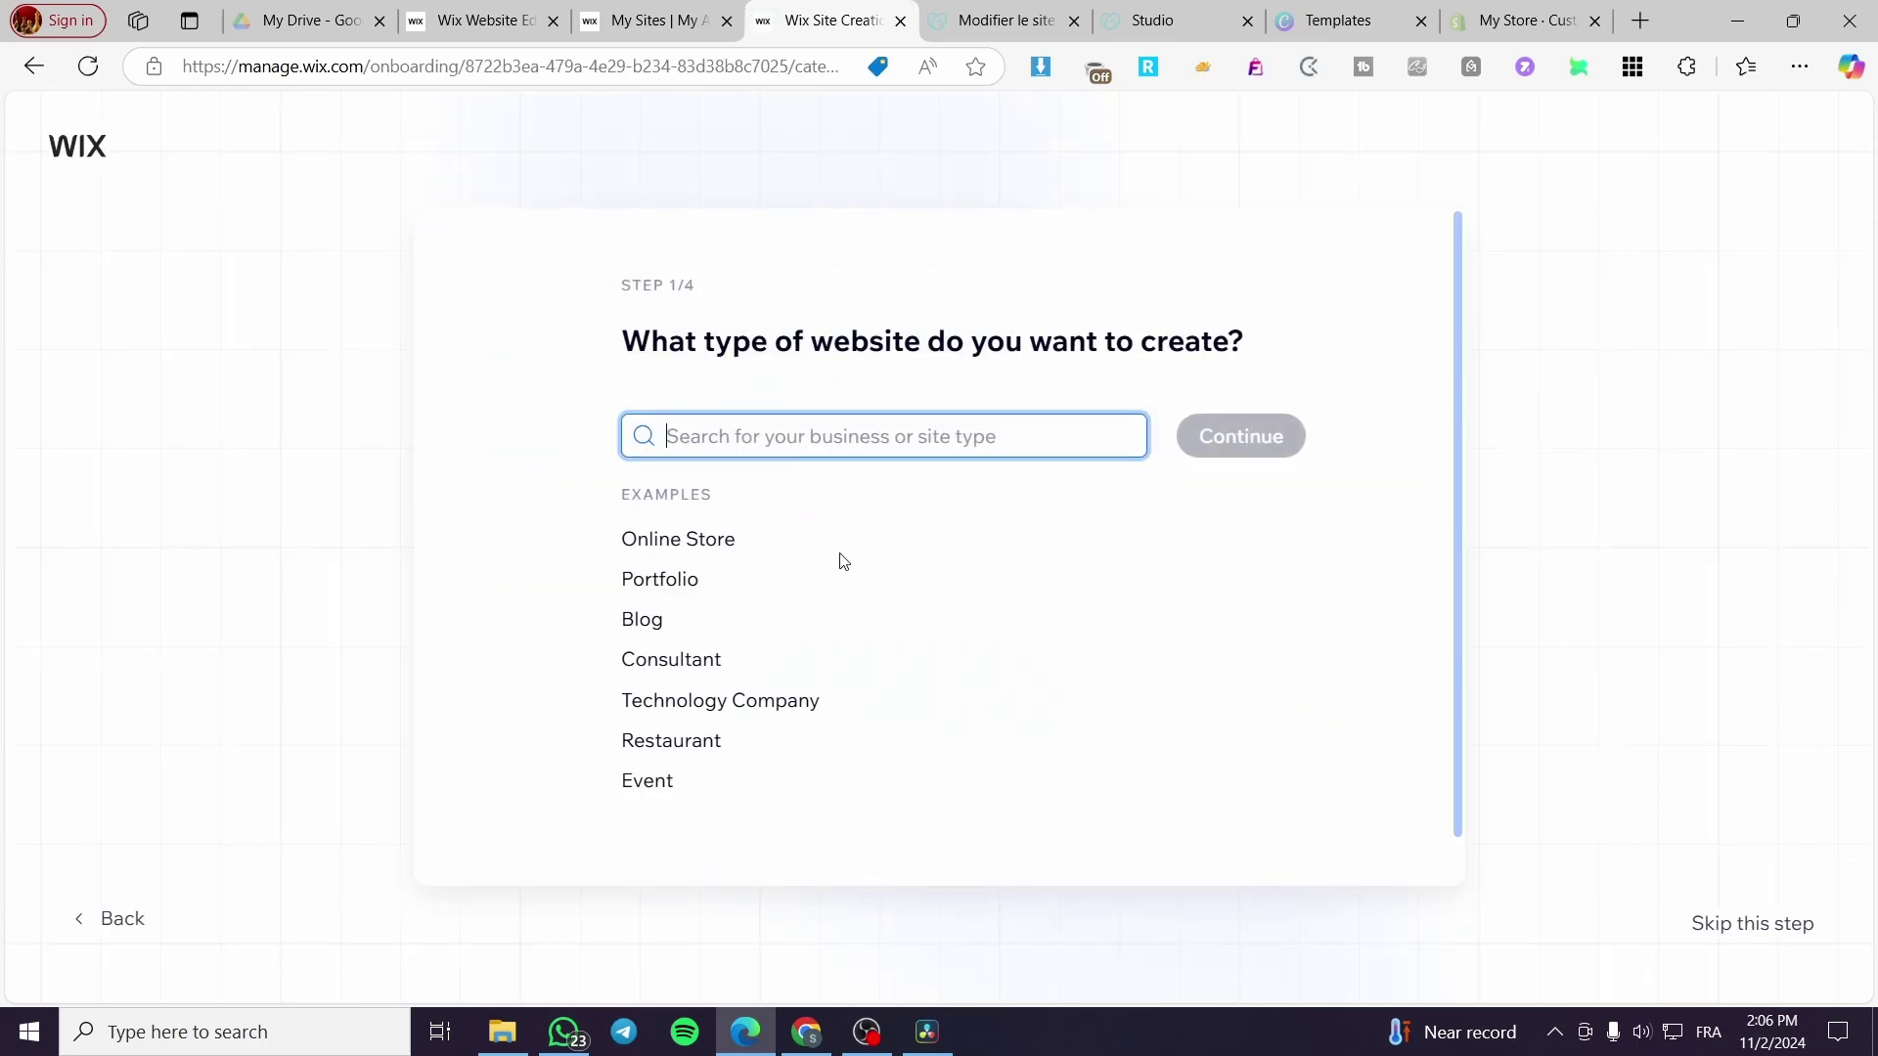
pyautogui.click(900, 20)
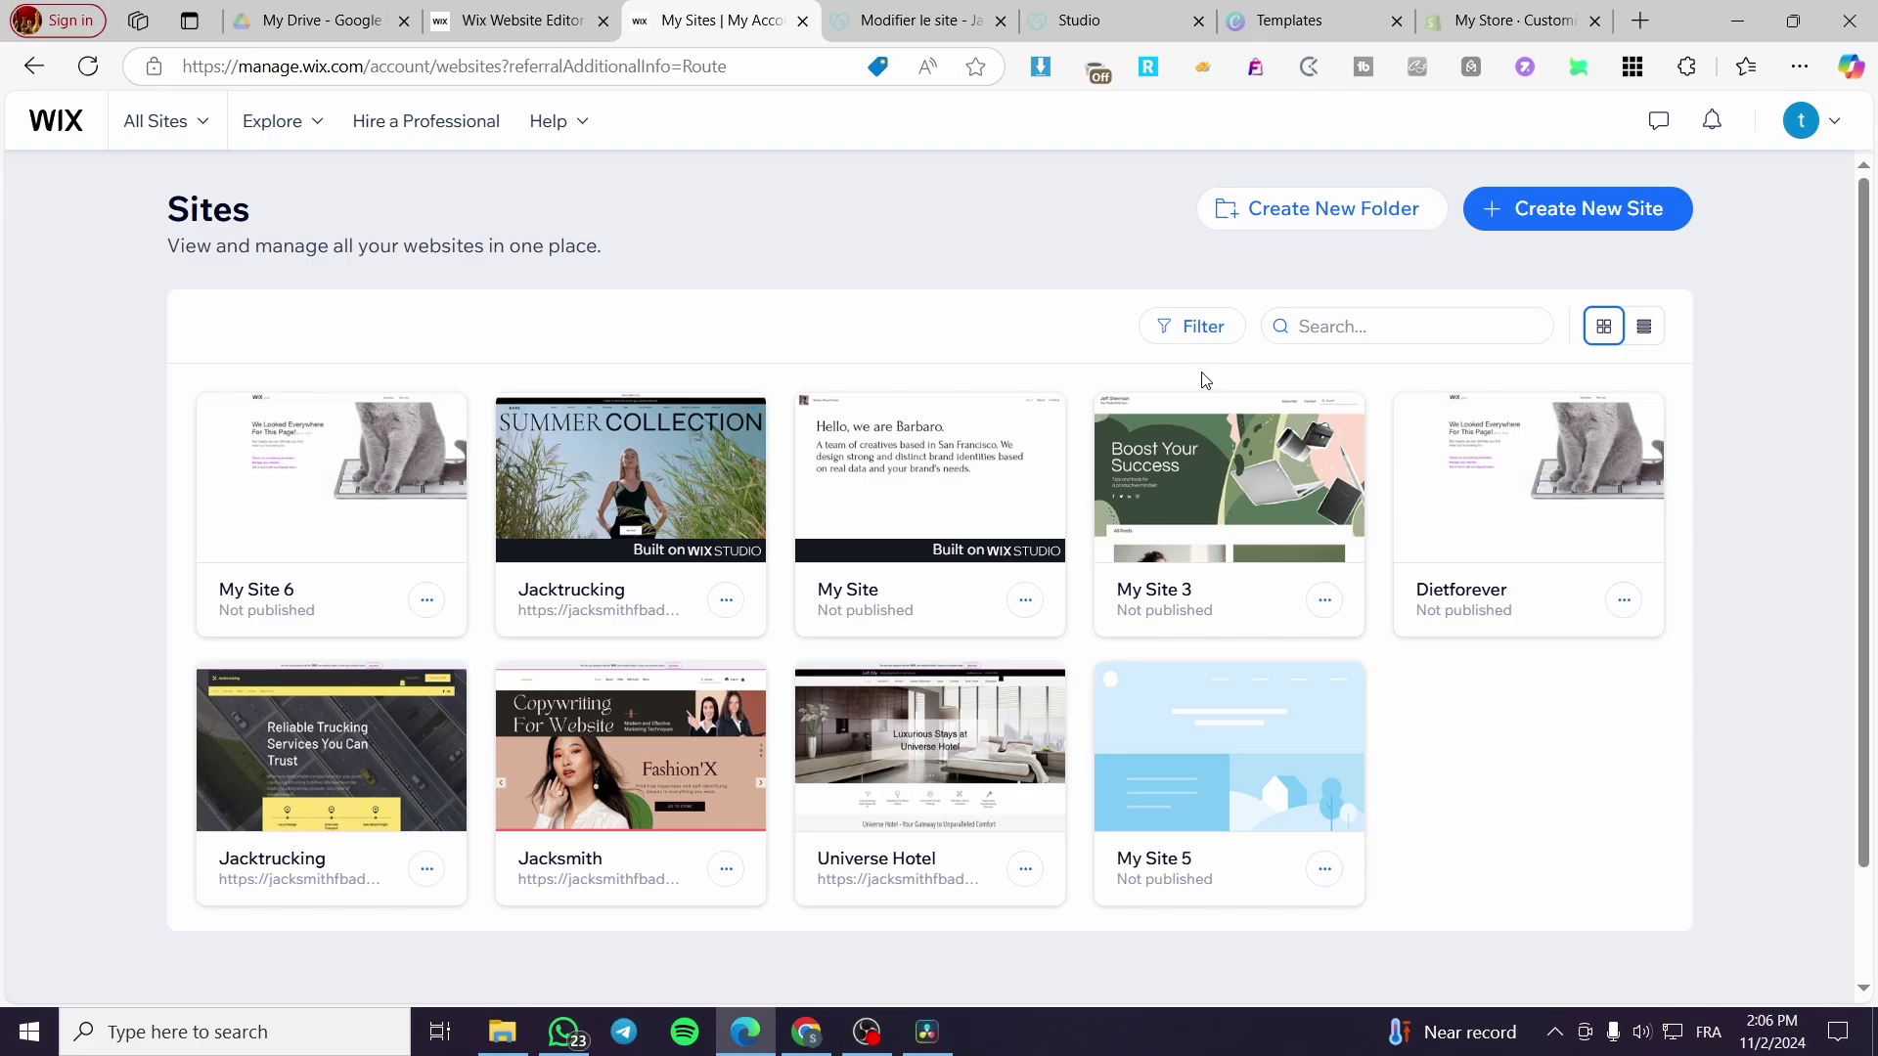
# Open My Site 6 and look over its dashboard Setup checklist and sidebar
pyautogui.moveTo(373, 479)
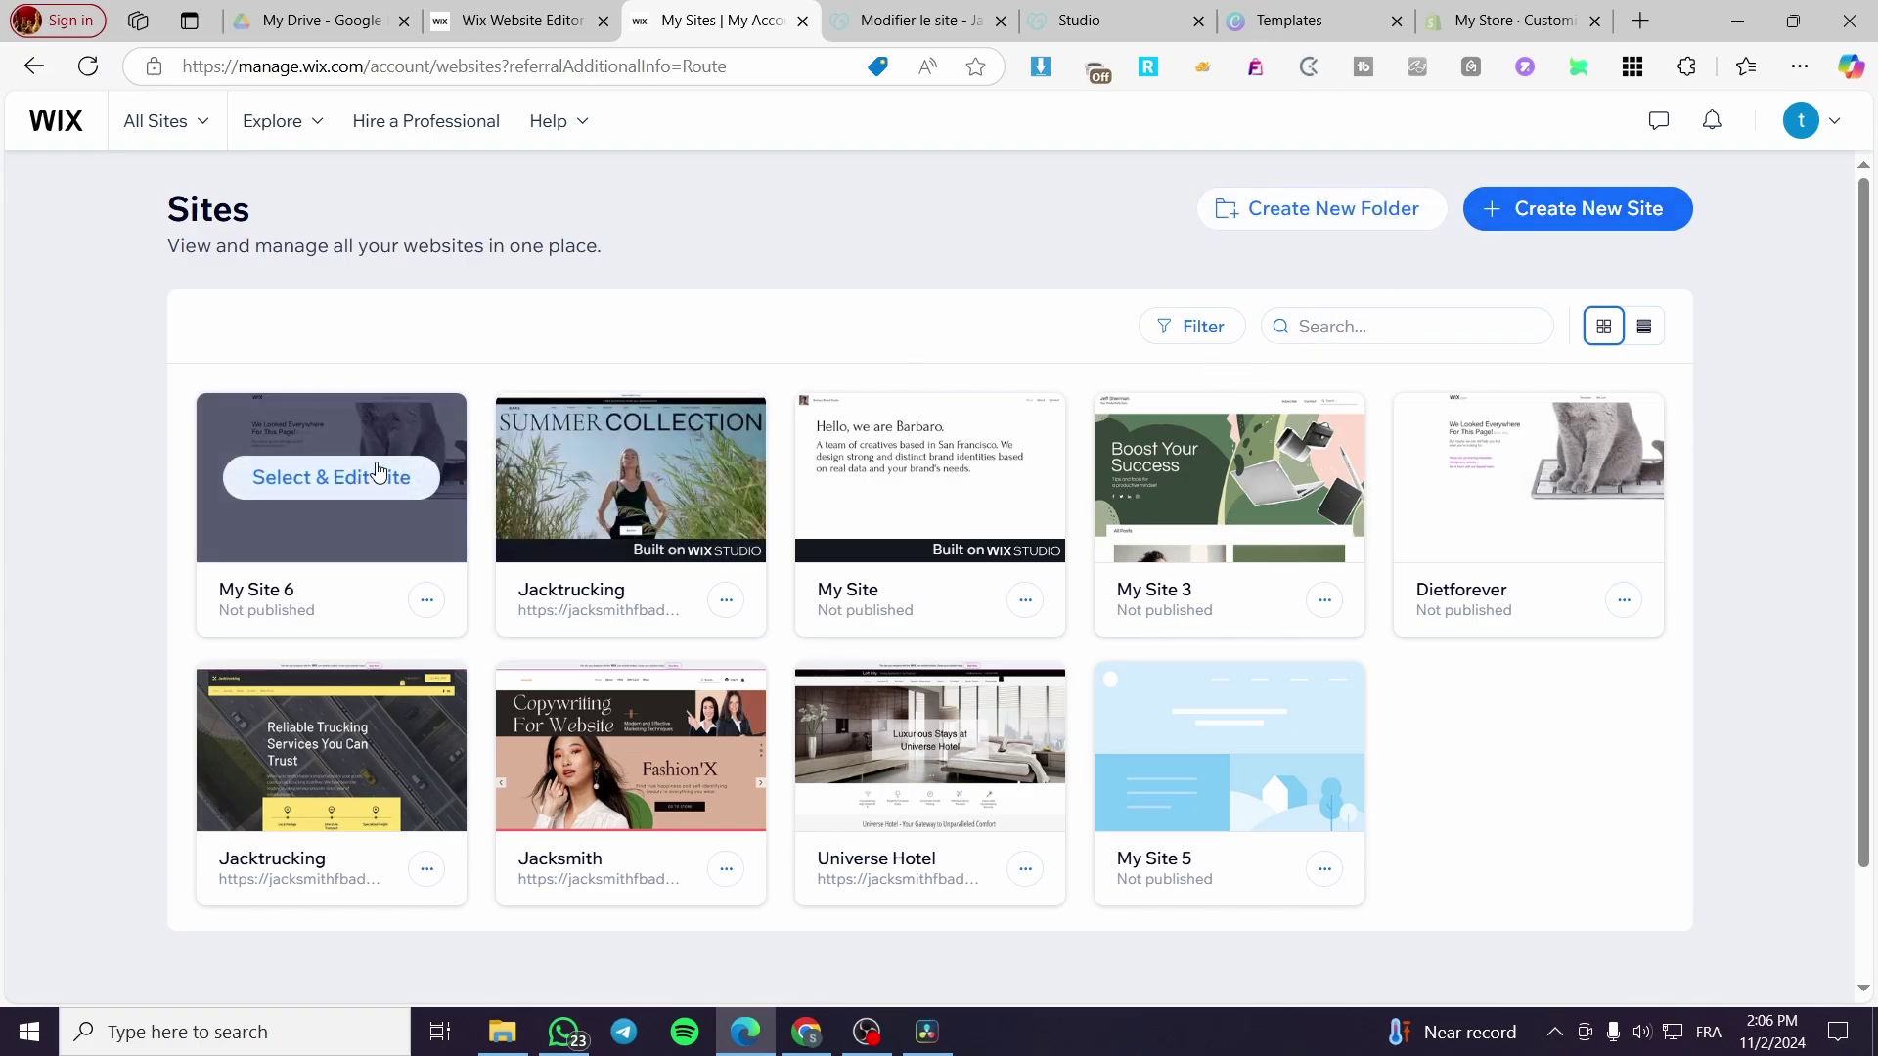
pyautogui.click(315, 483)
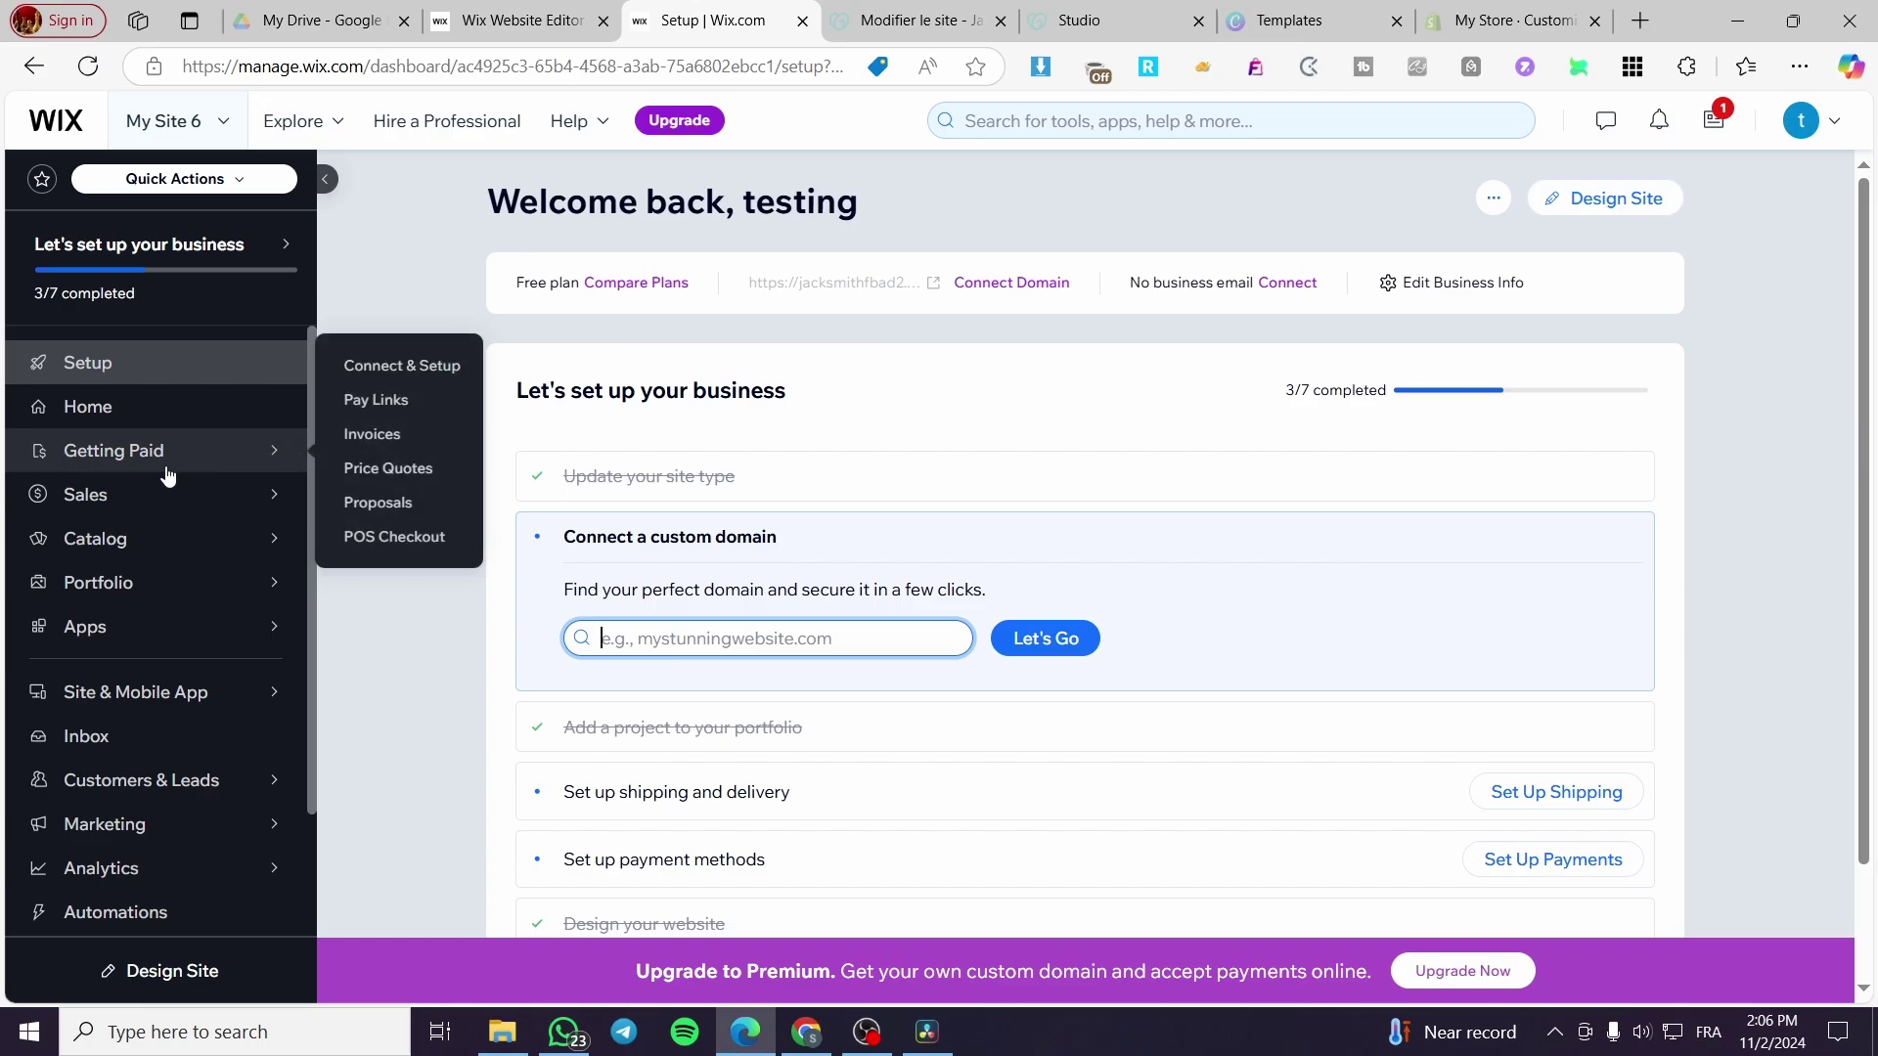
pyautogui.moveTo(42, 503)
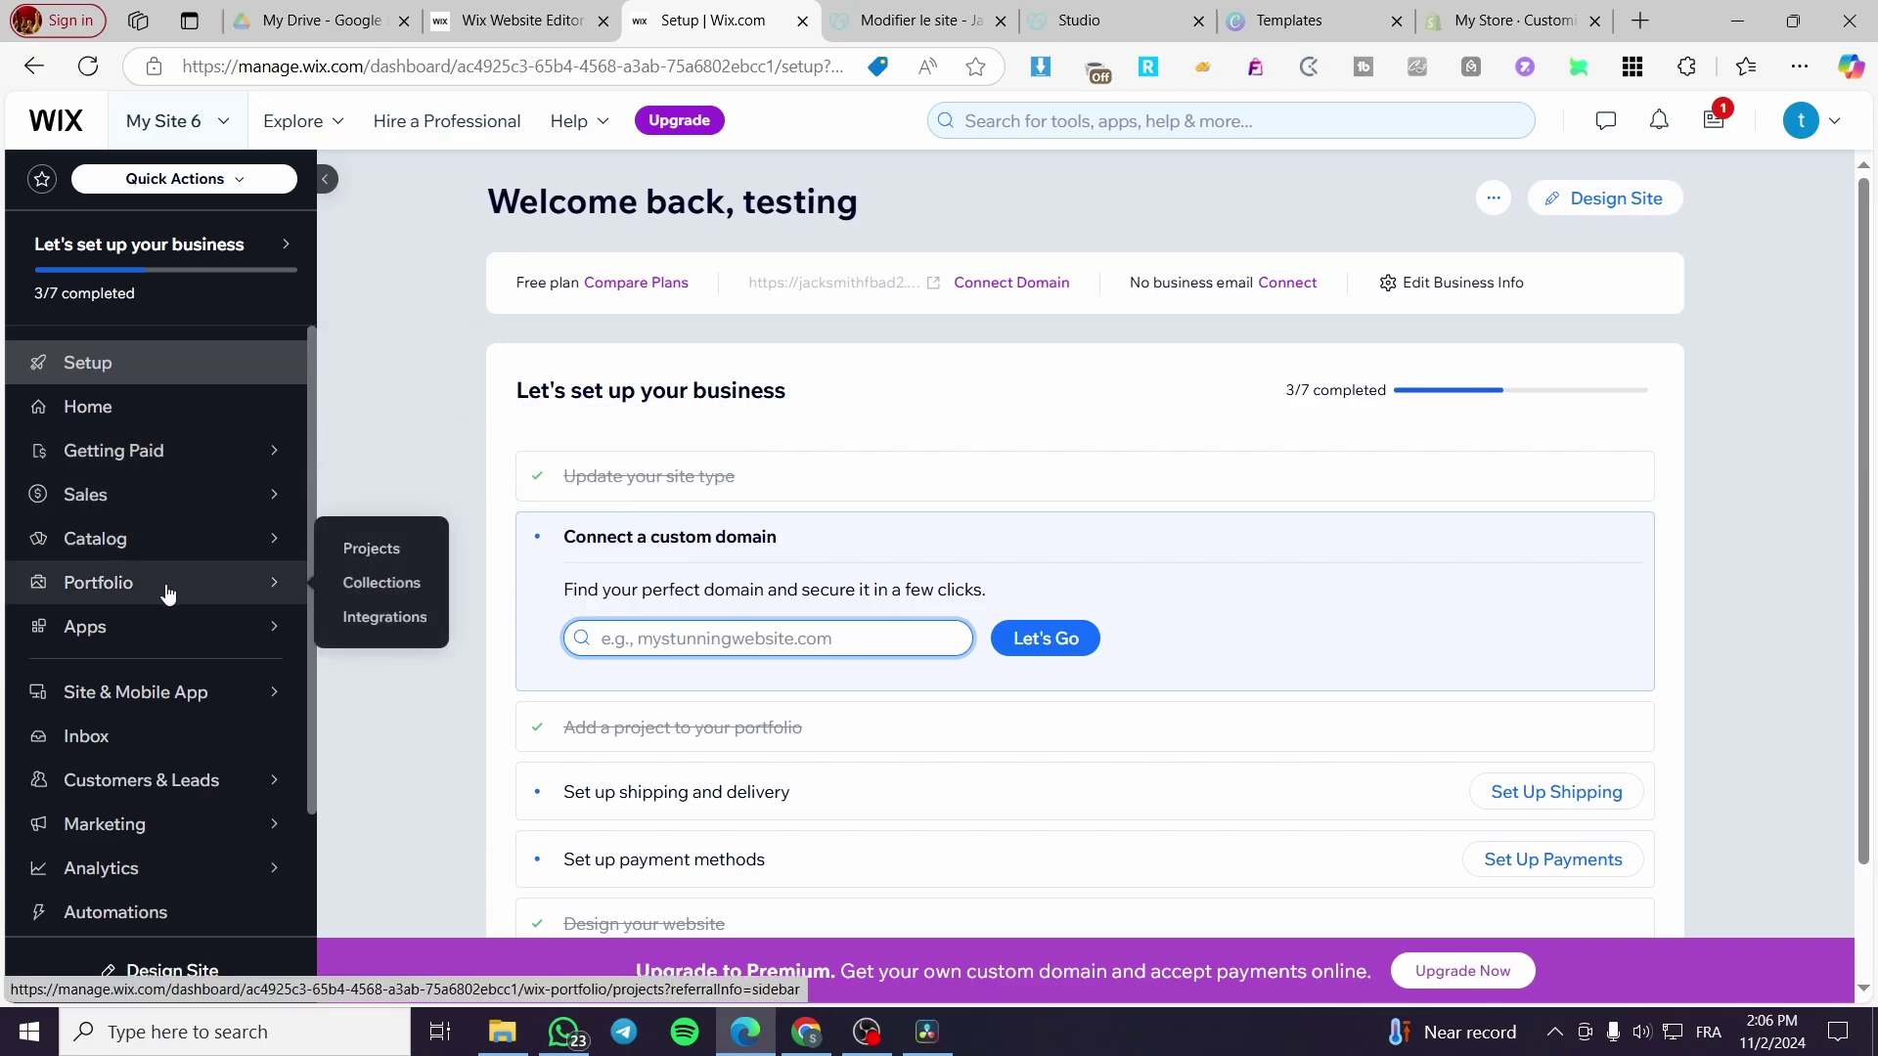
pyautogui.moveTo(165, 644)
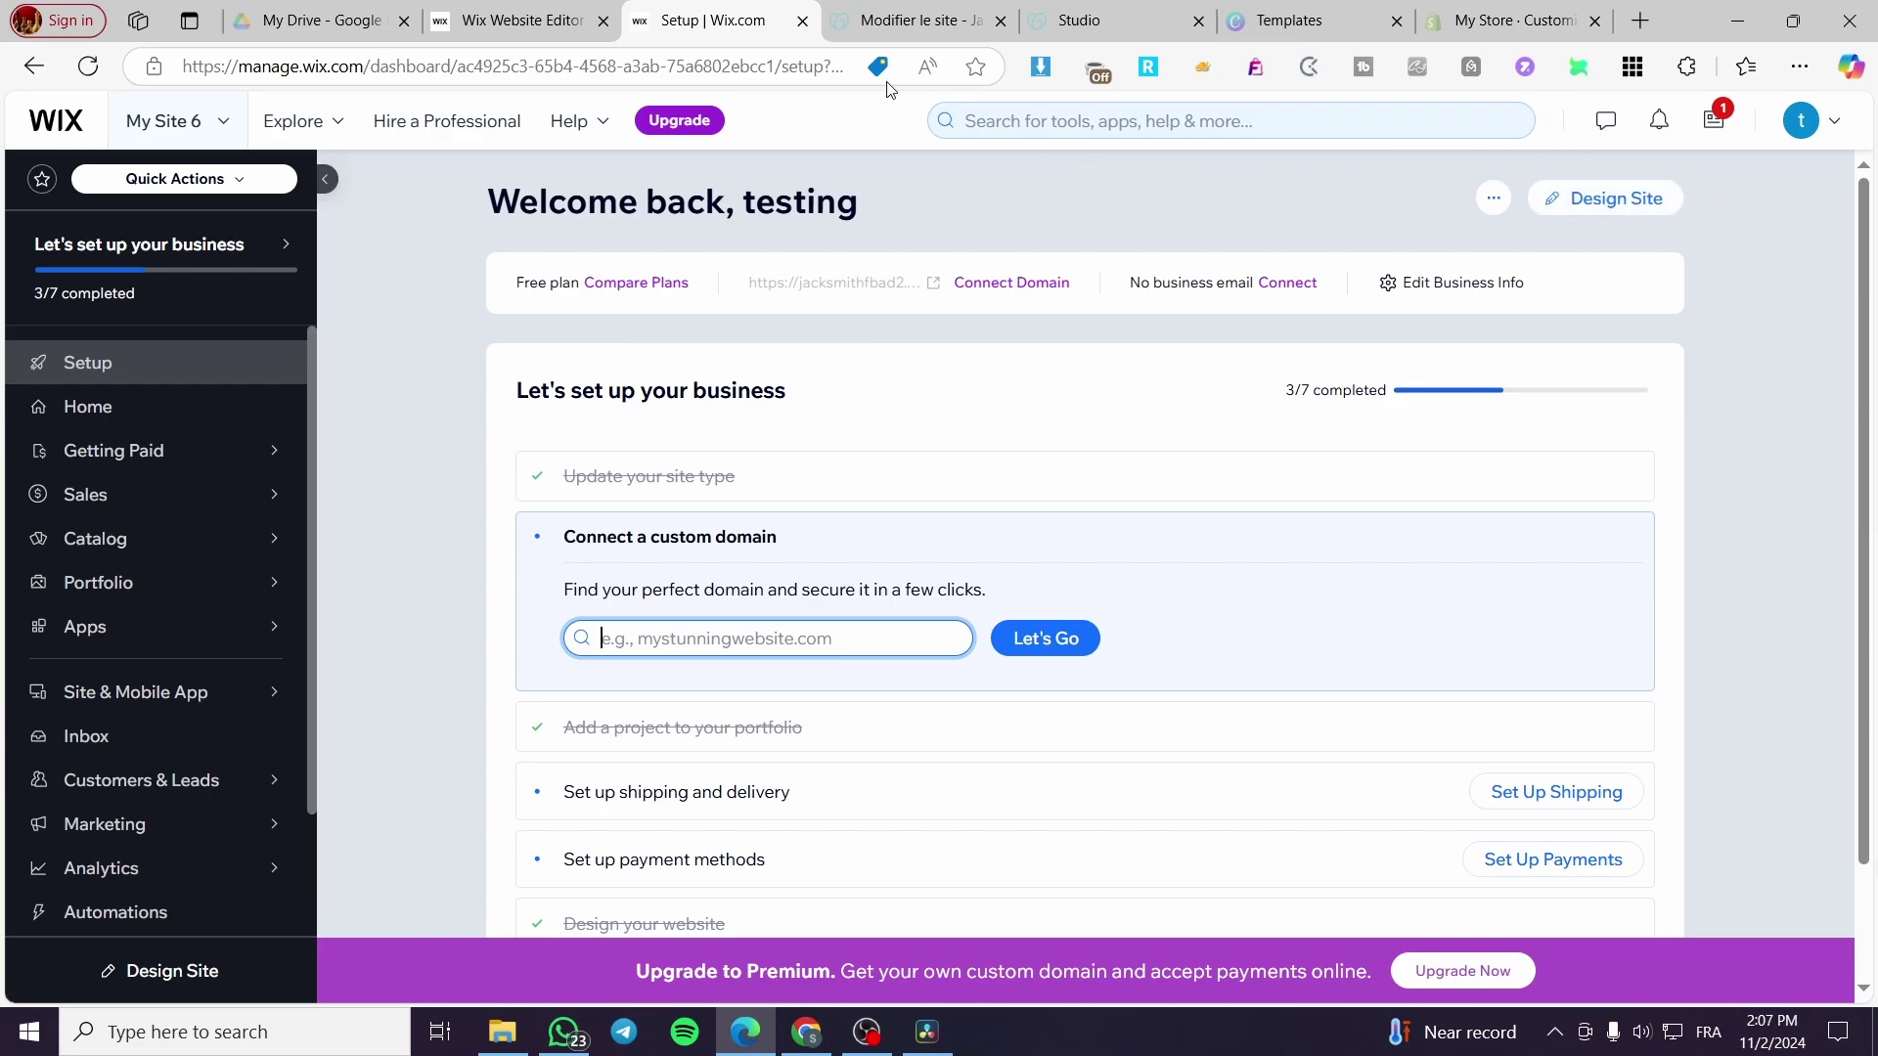
# Return to the Wix Editor tab, moving the dashboard tab ahead of it
pyautogui.click(584, 12)
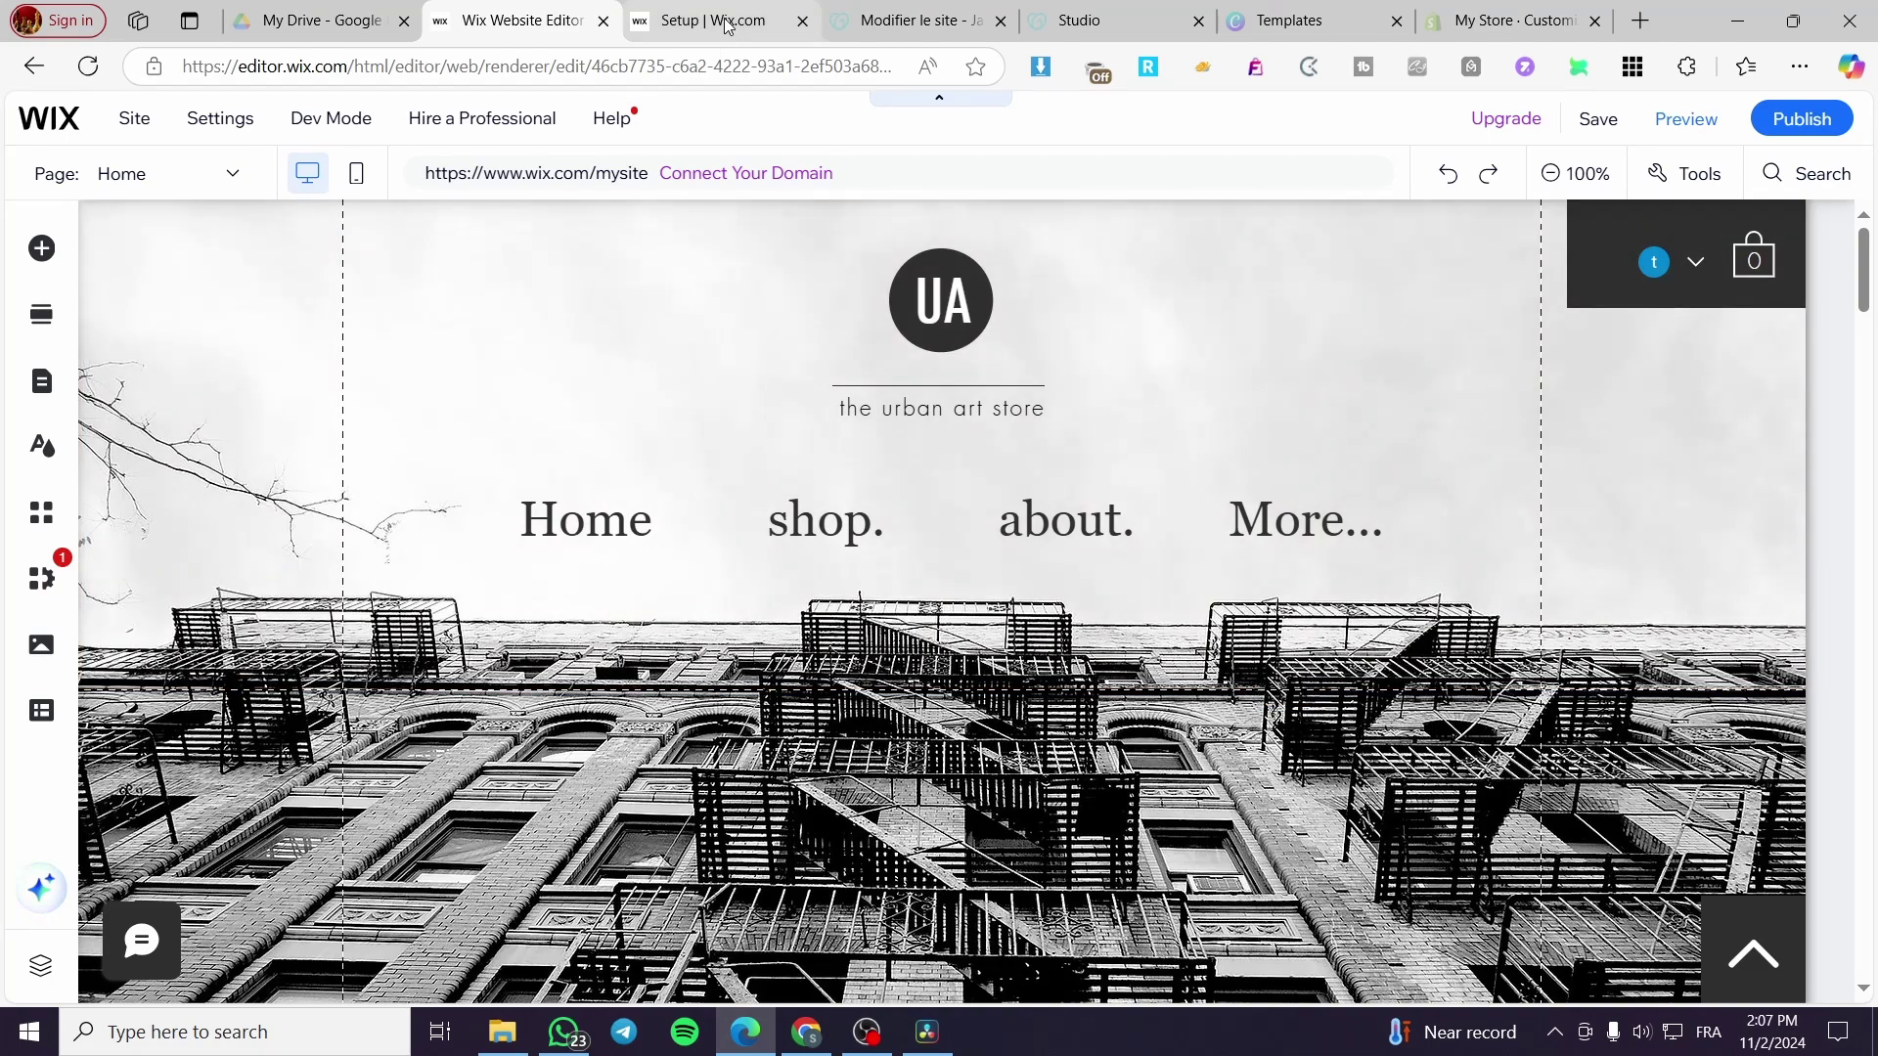
pyautogui.moveTo(710, 29); pyautogui.dragTo(510, 29)
pyautogui.click(728, 24)
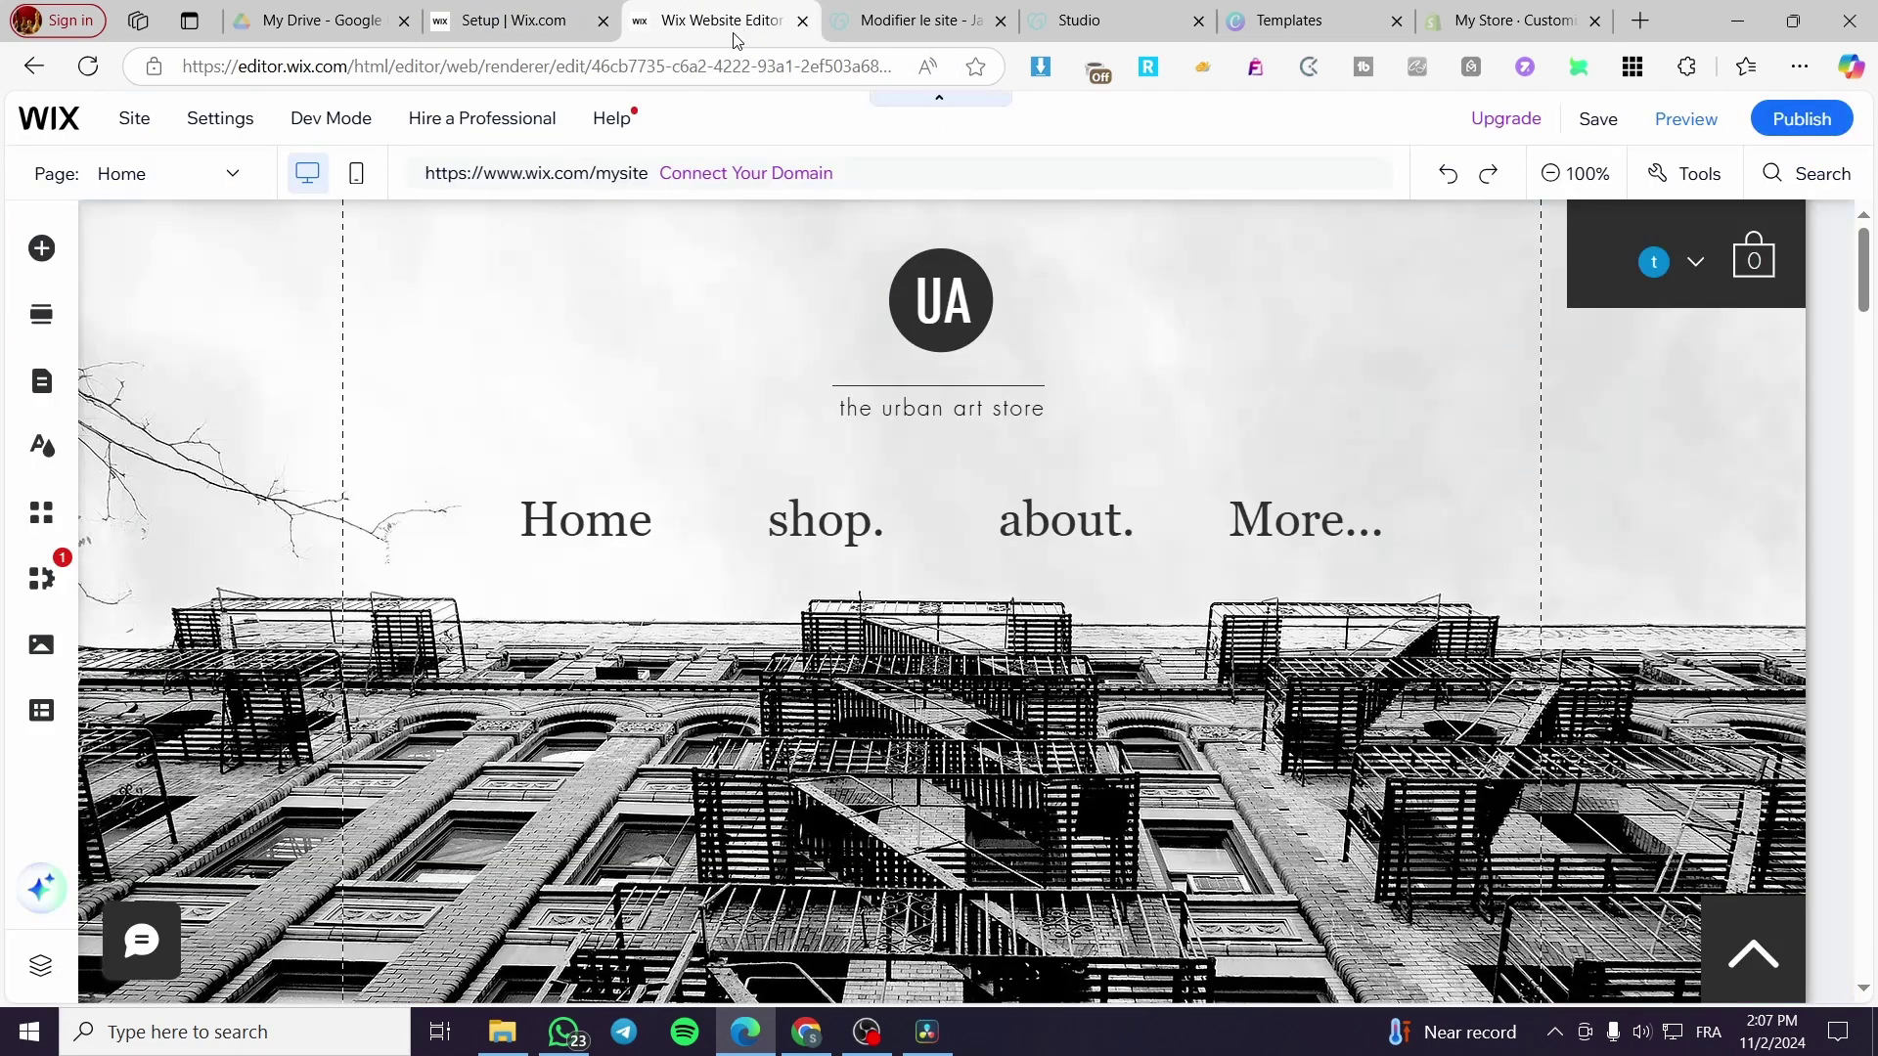
# Scroll the Urban Art Store Home page down to the footer and back up
pyautogui.scroll(-3, 1054, 756)
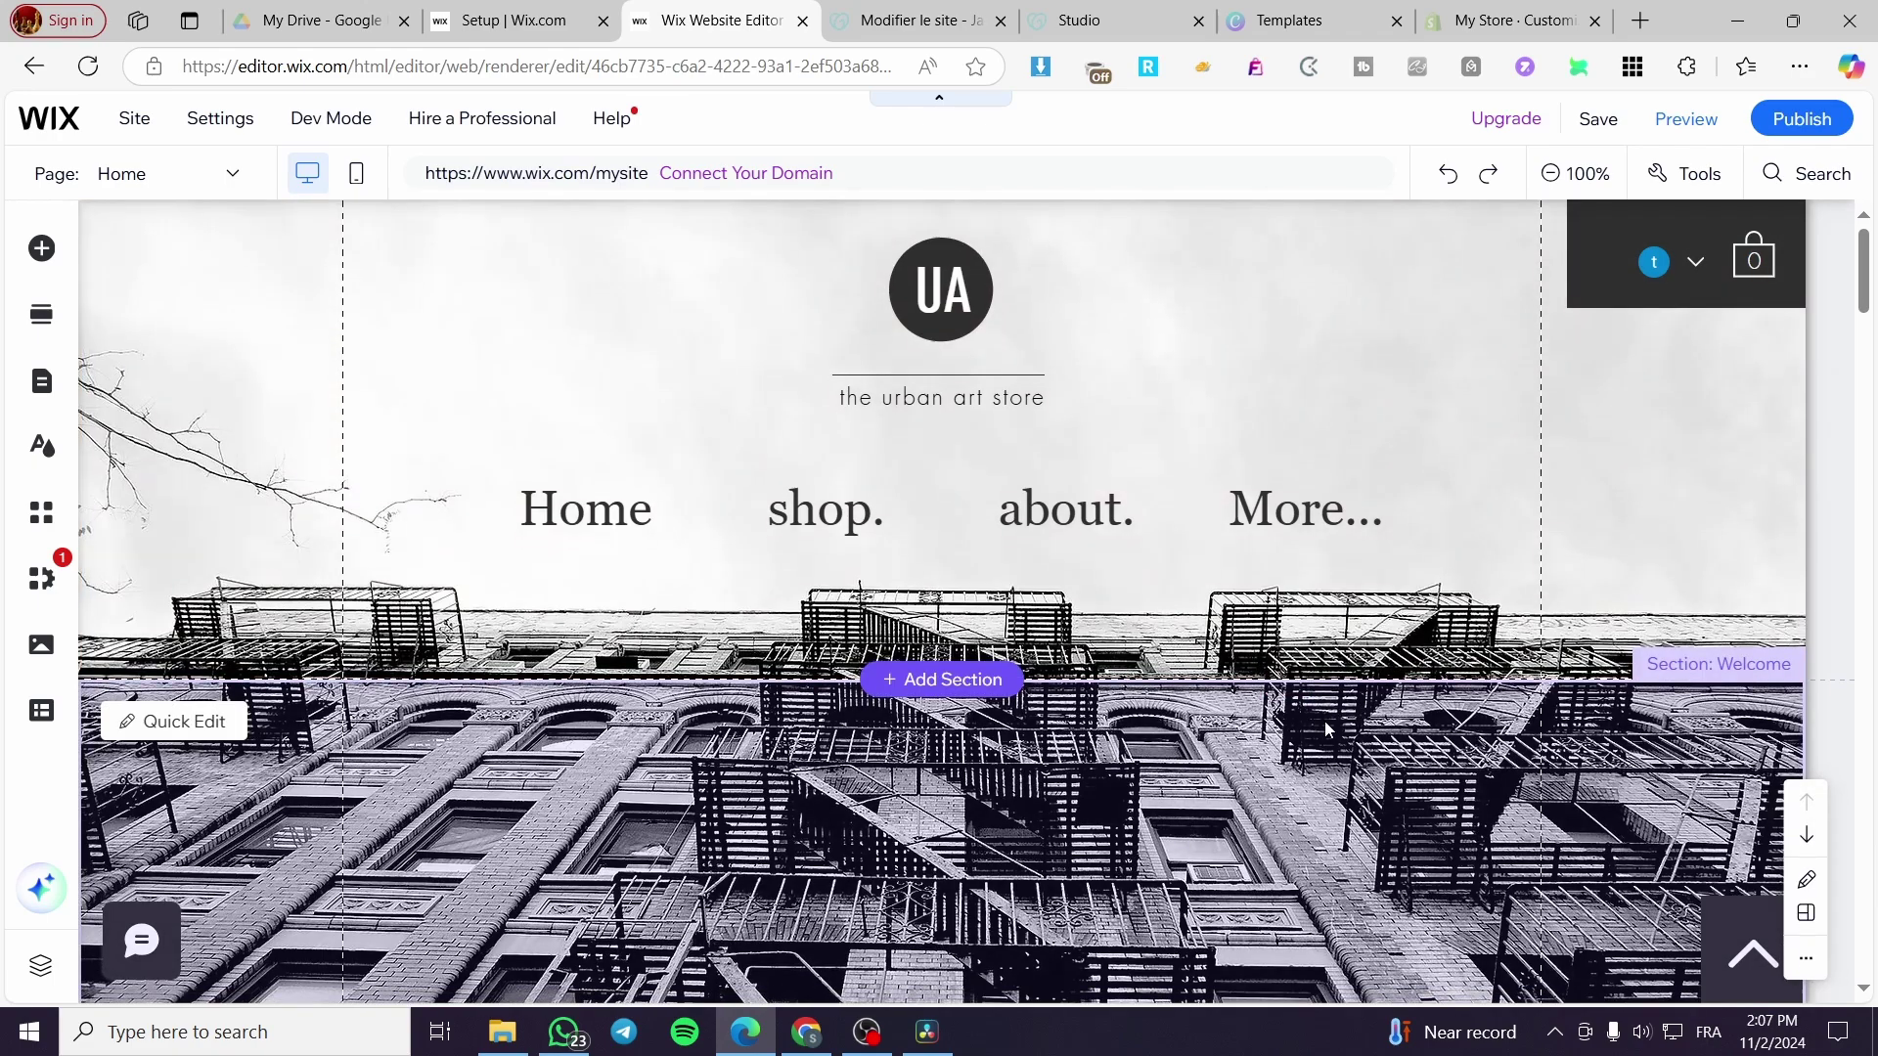
pyautogui.scroll(3, 885, 642)
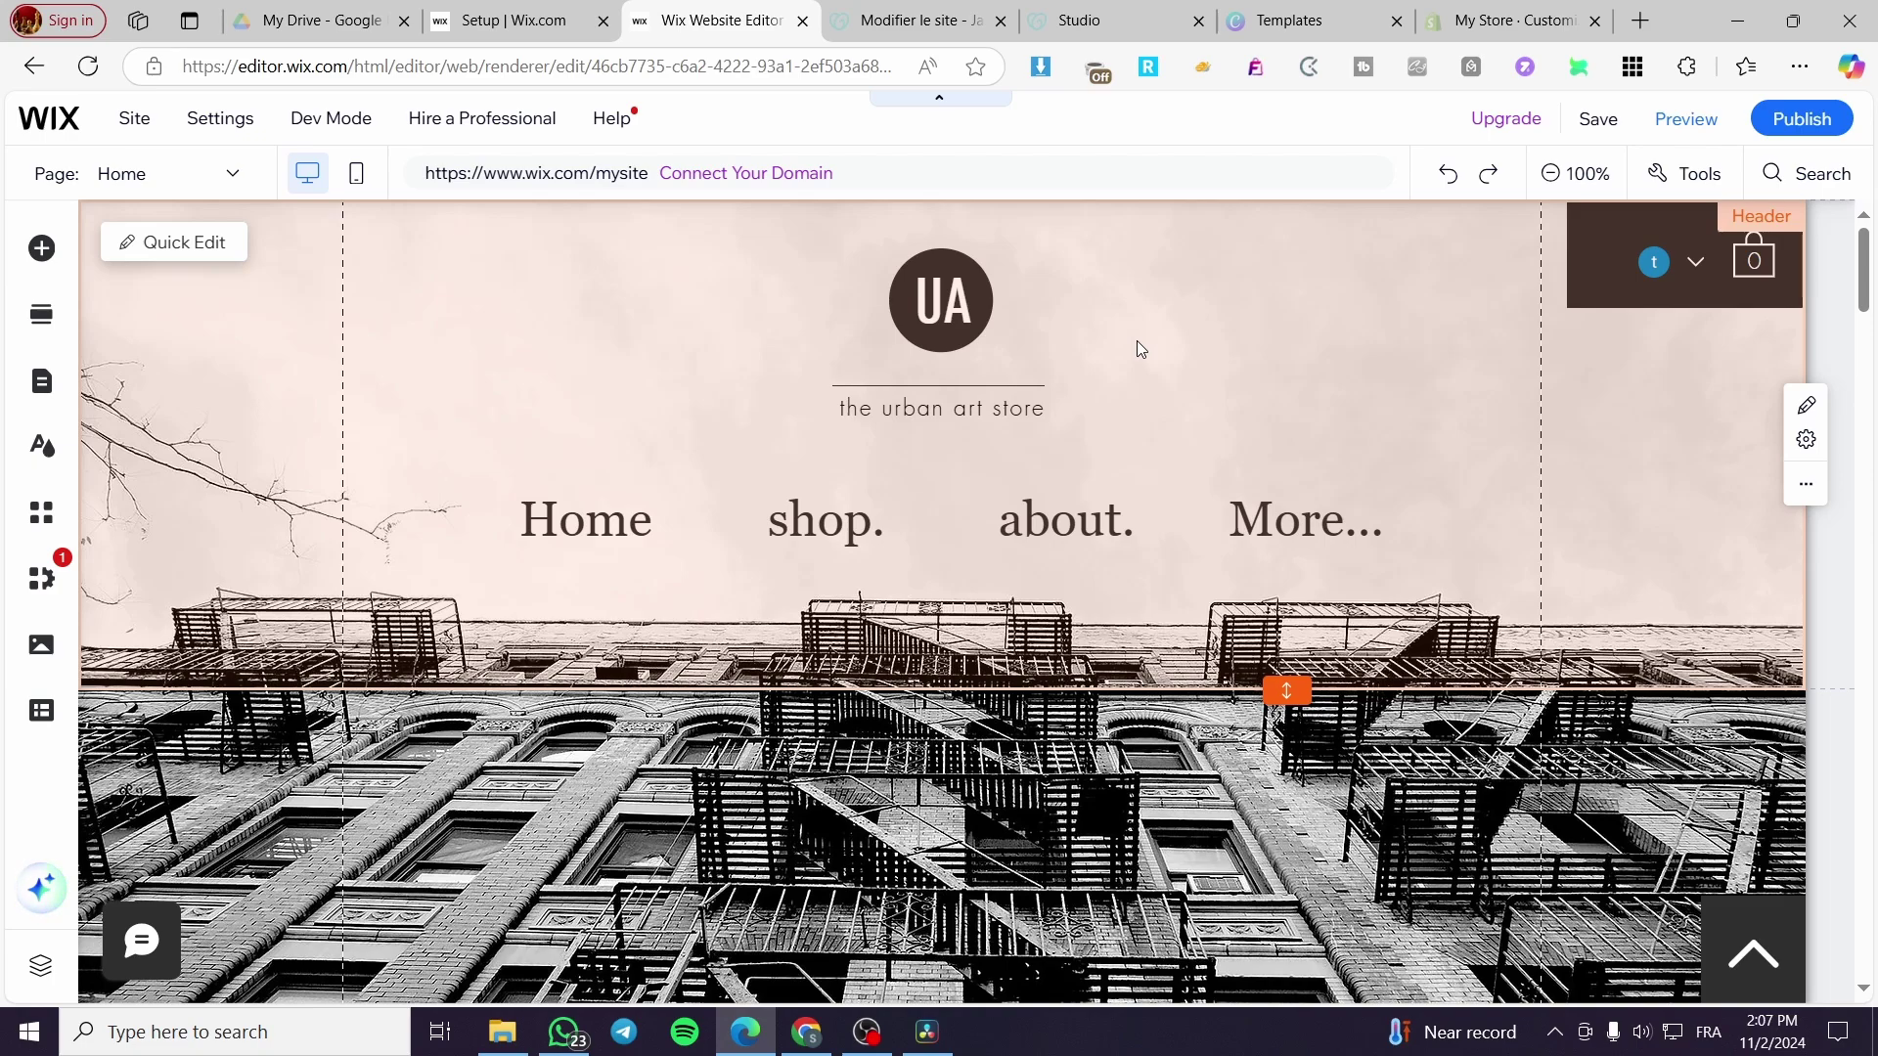
pyautogui.scroll(-15, 1129, 373)
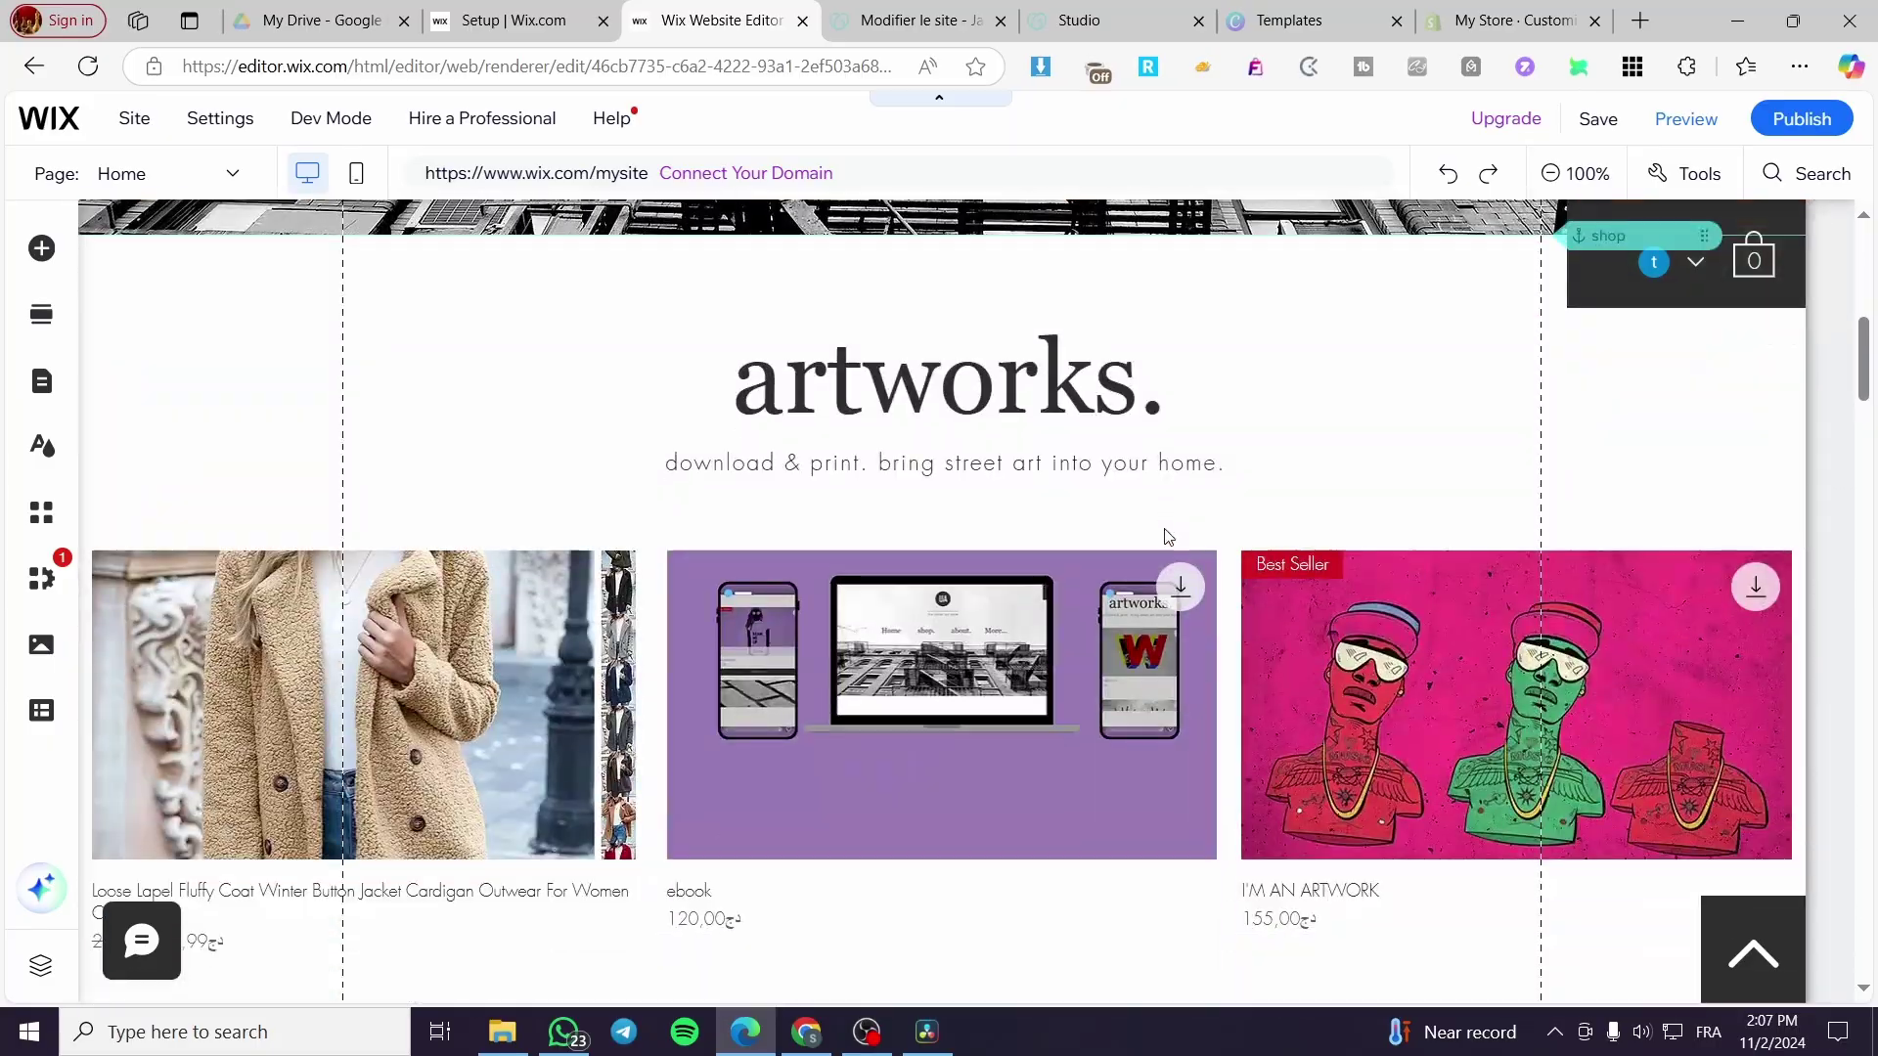
pyautogui.scroll(15, 1166, 525)
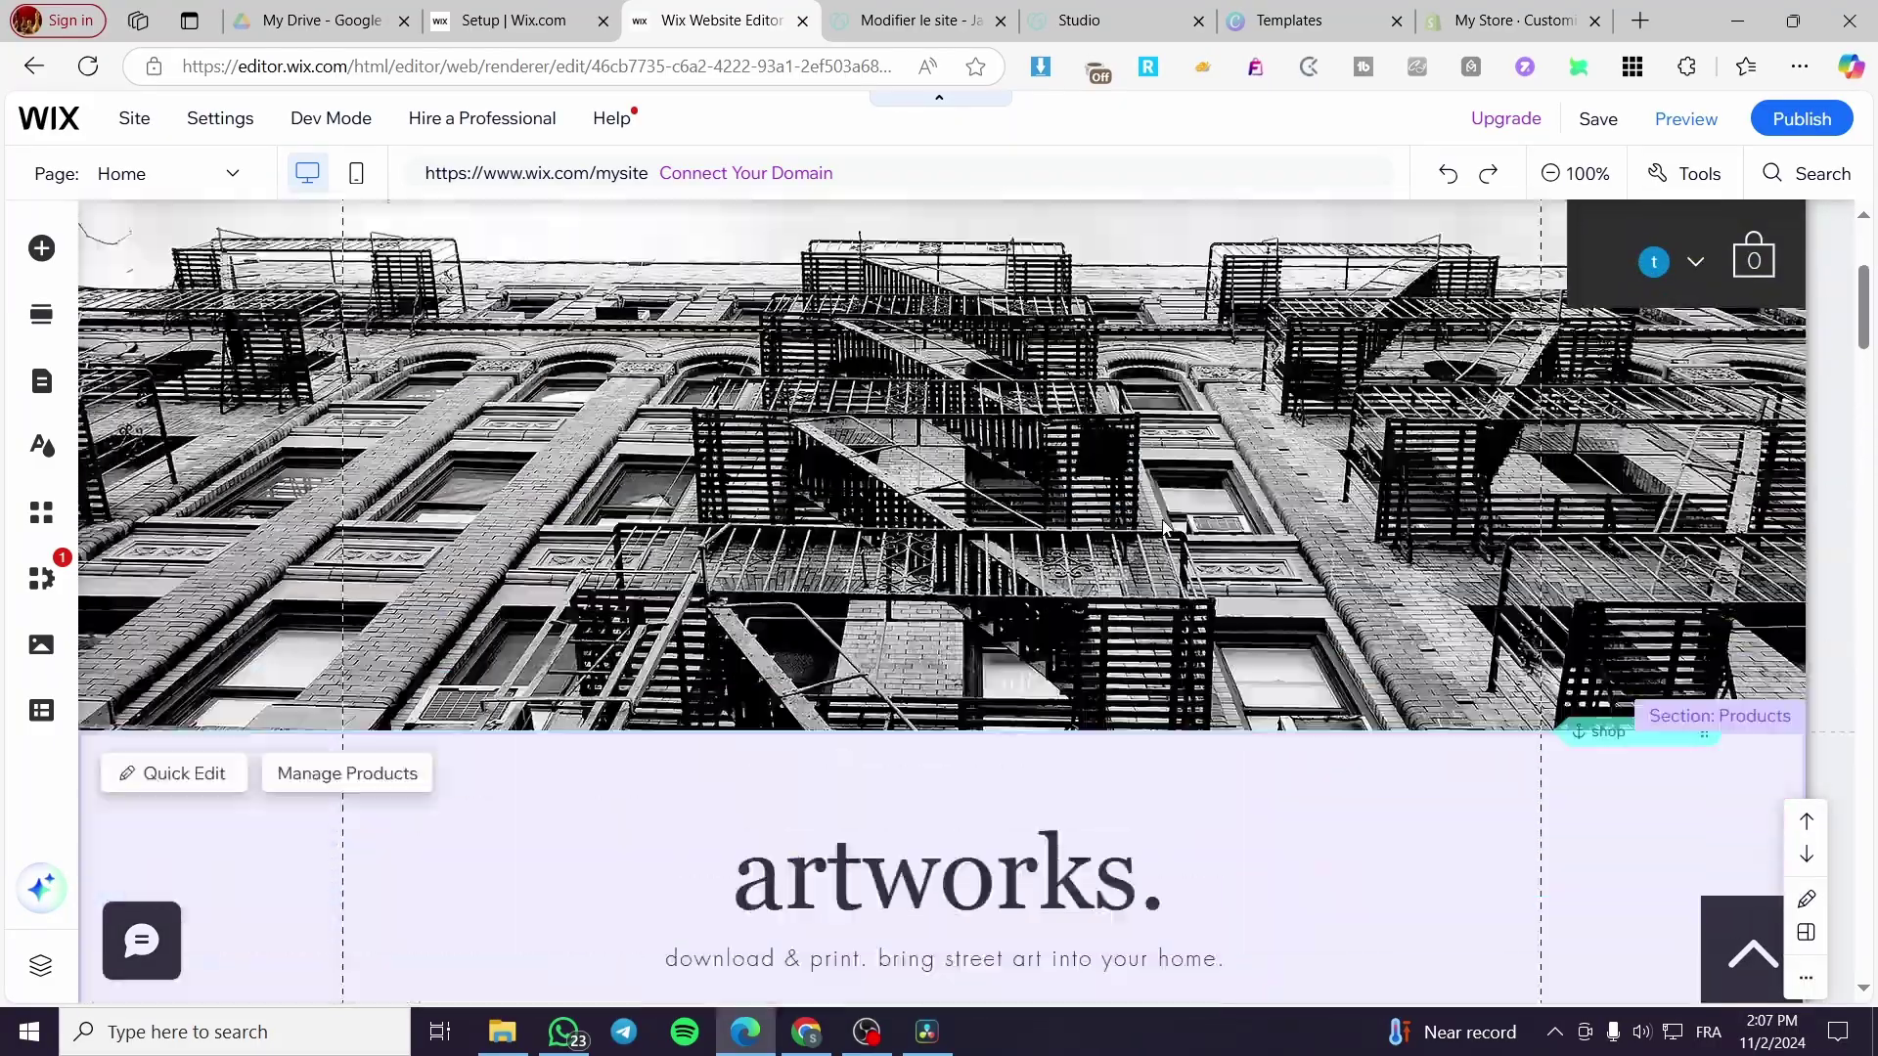
pyautogui.scroll(-15, 1134, 533)
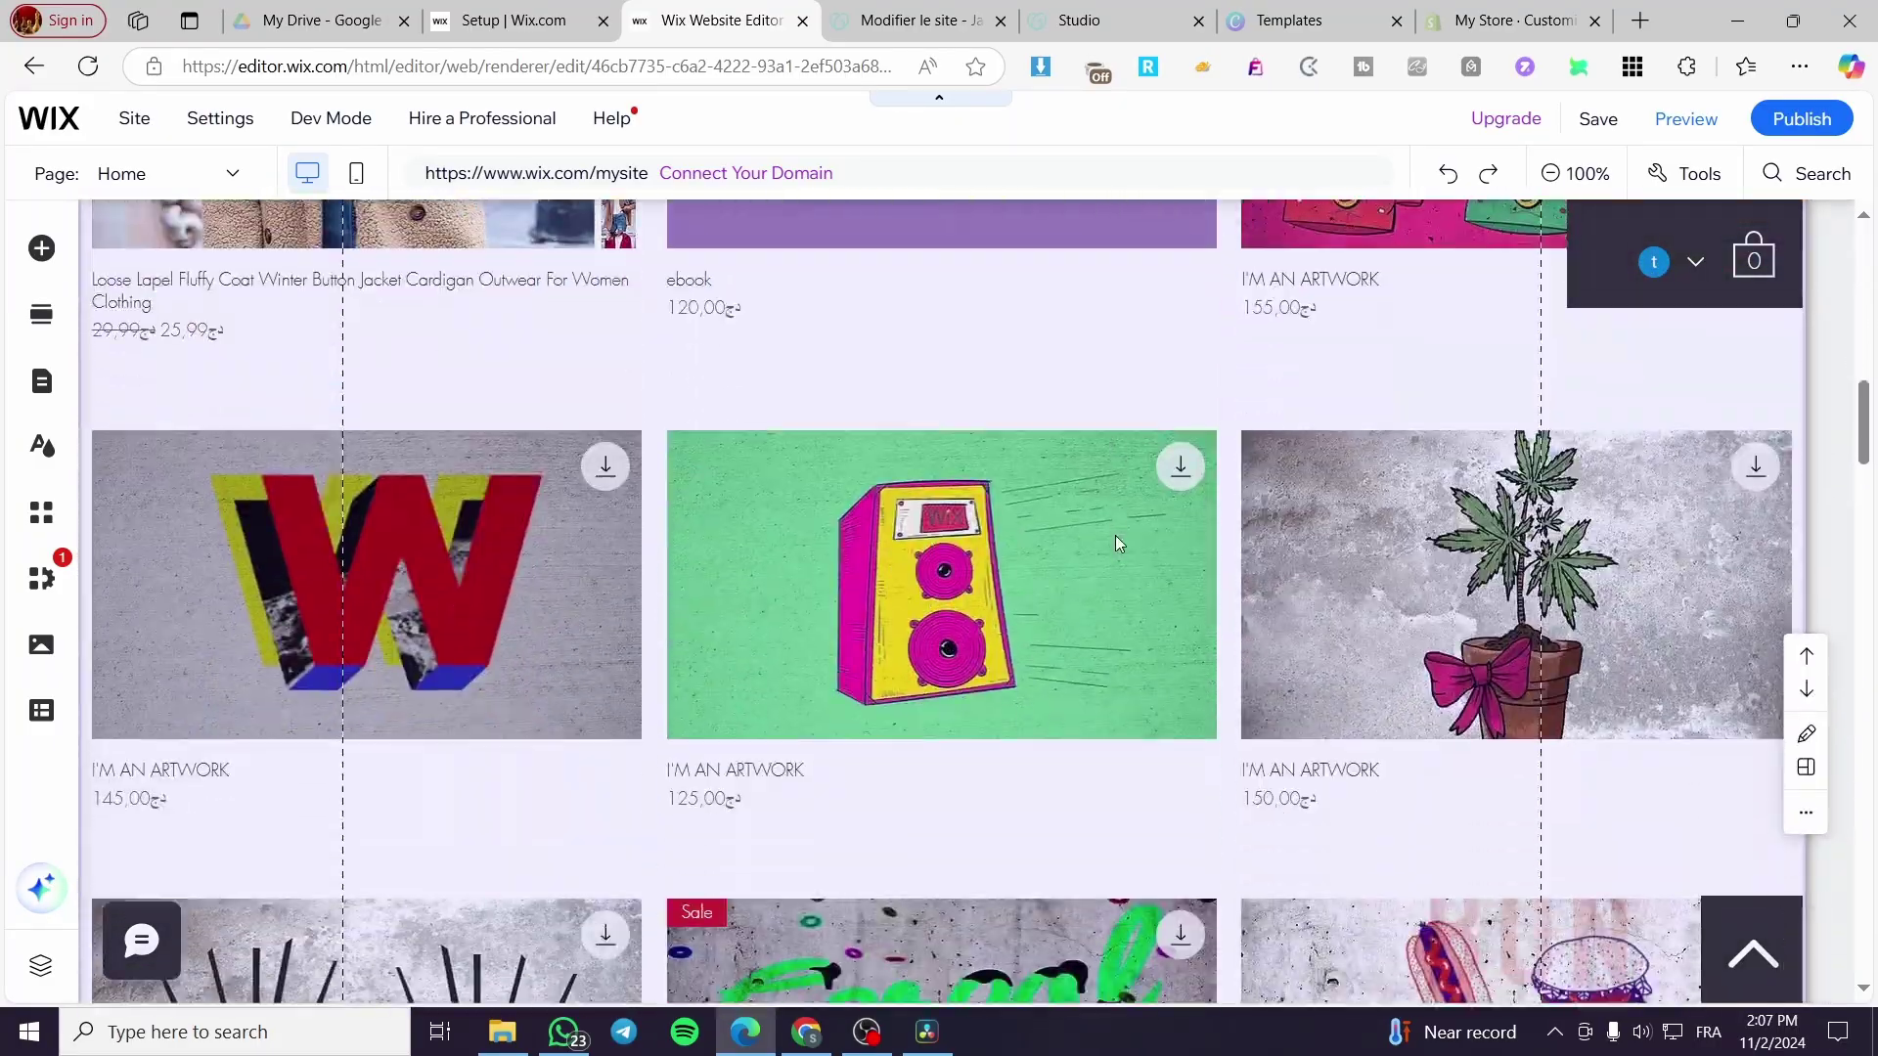
pyautogui.scroll(-10, 1059, 601)
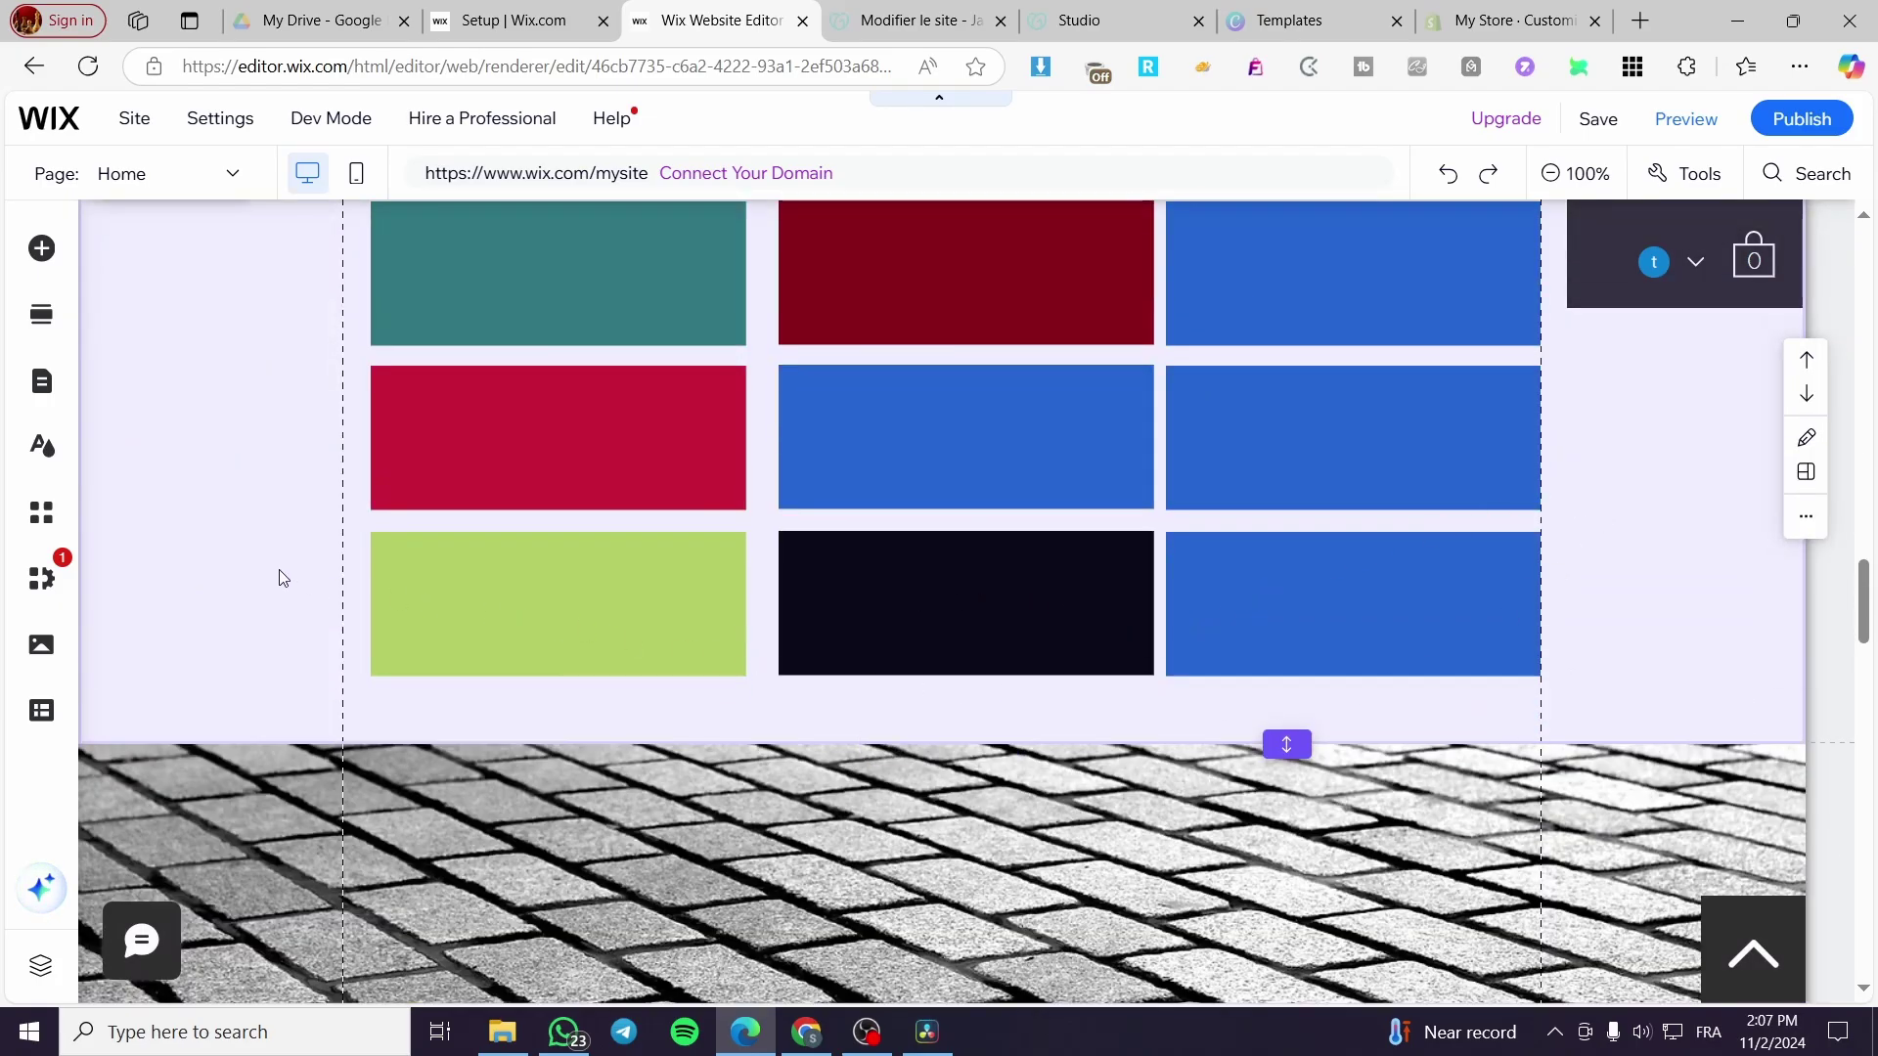
pyautogui.scroll(-12, 638, 689)
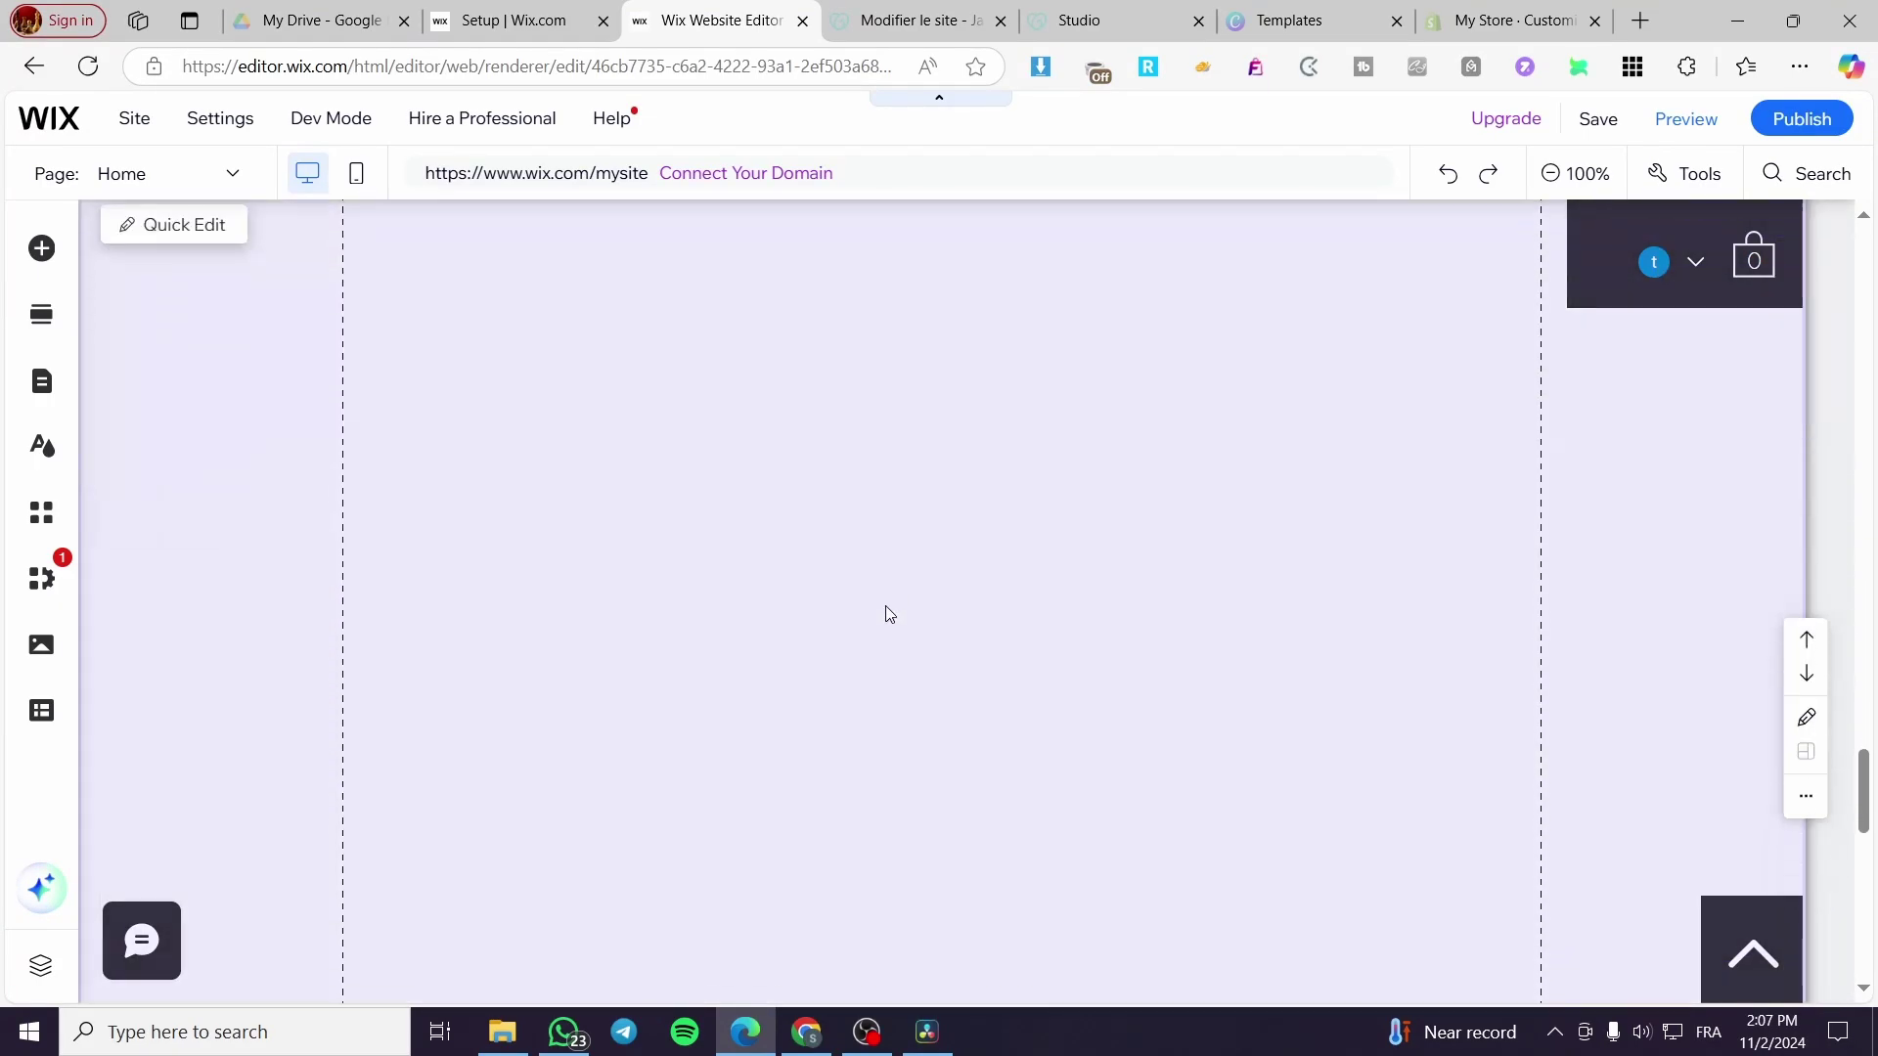
pyautogui.scroll(8, 867, 607)
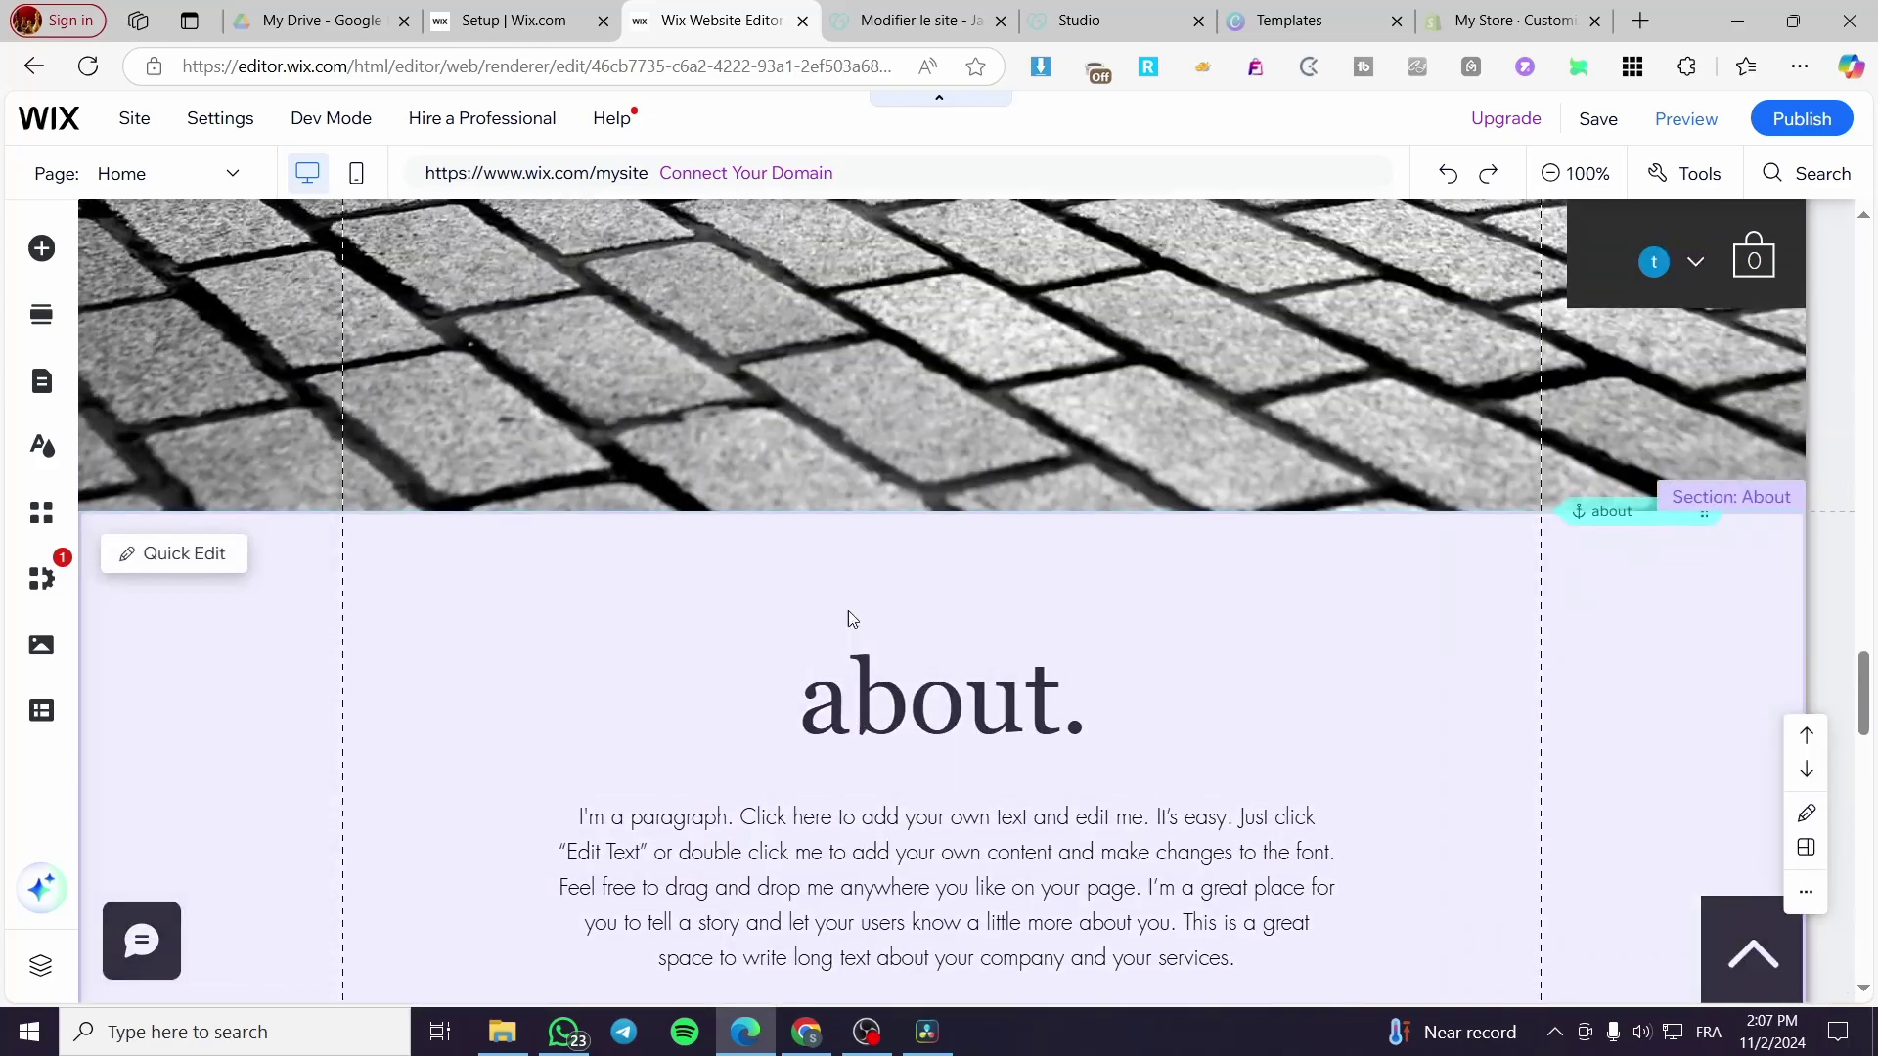
pyautogui.scroll(-15, 848, 618)
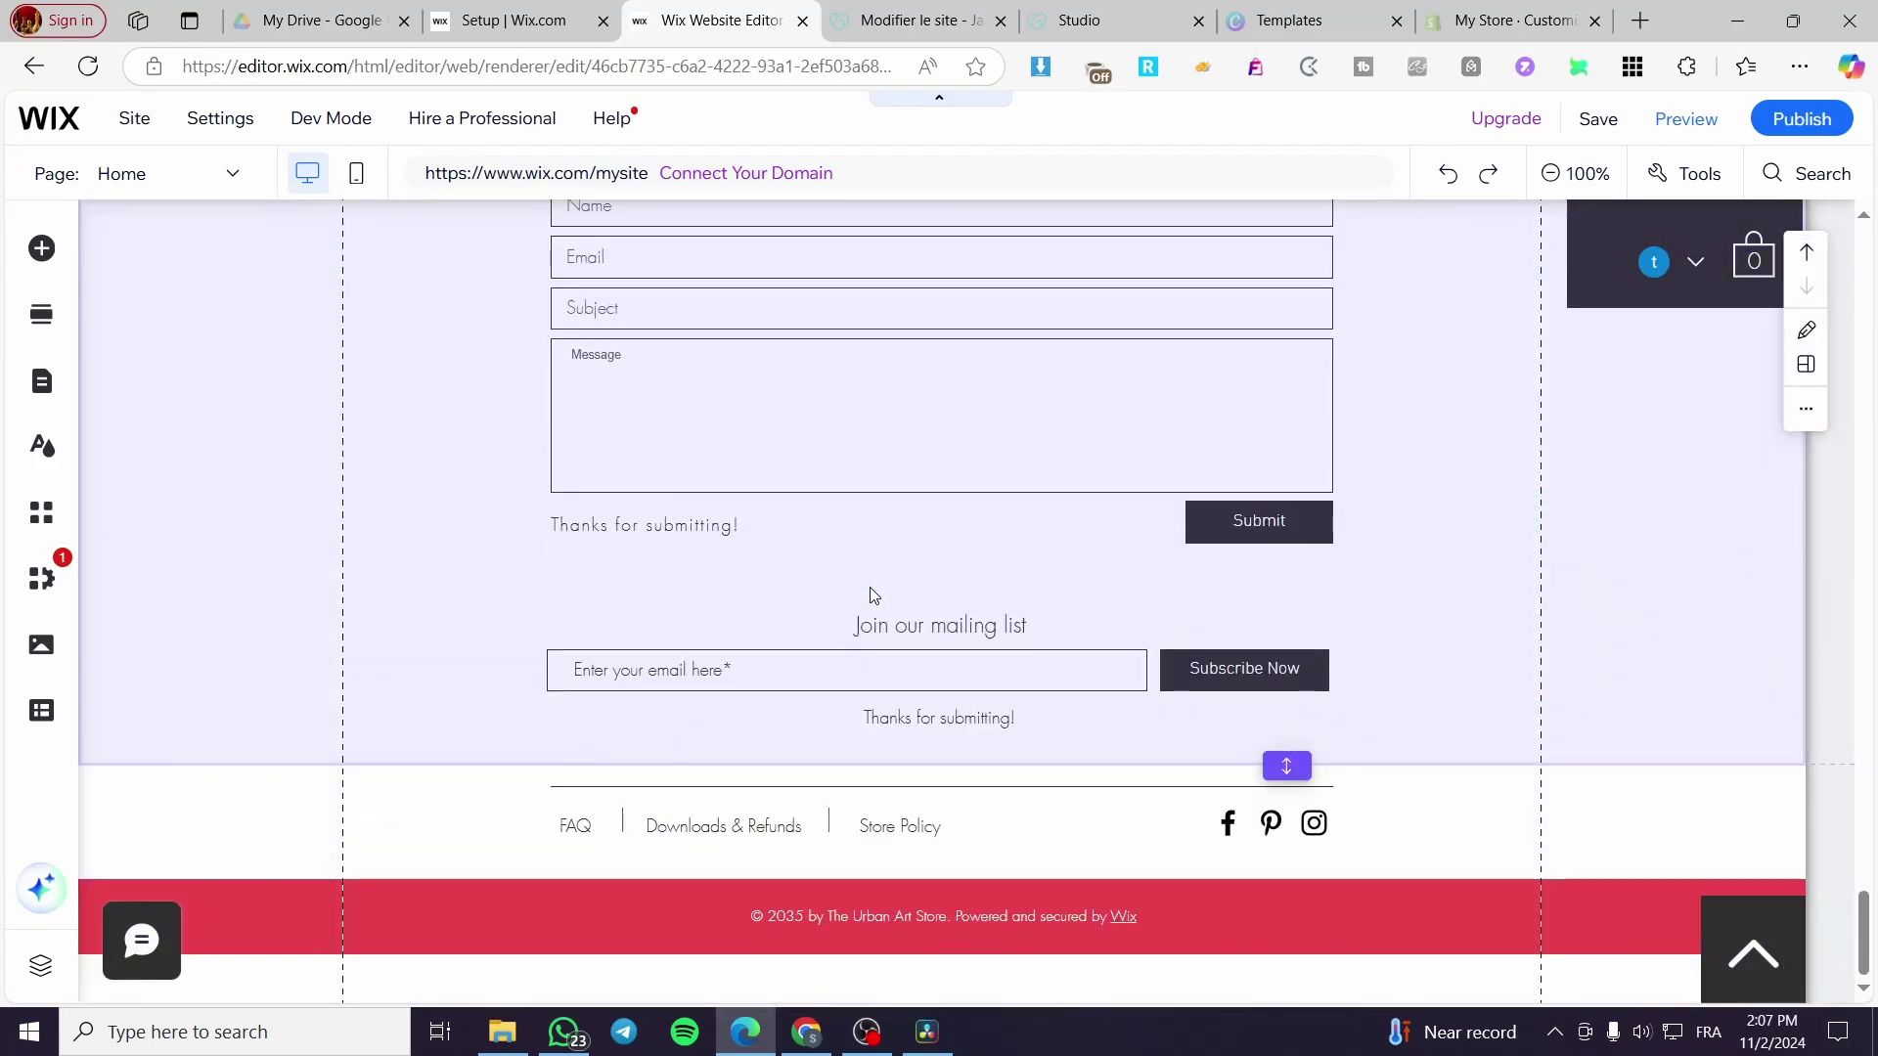
pyautogui.scroll(18, 874, 596)
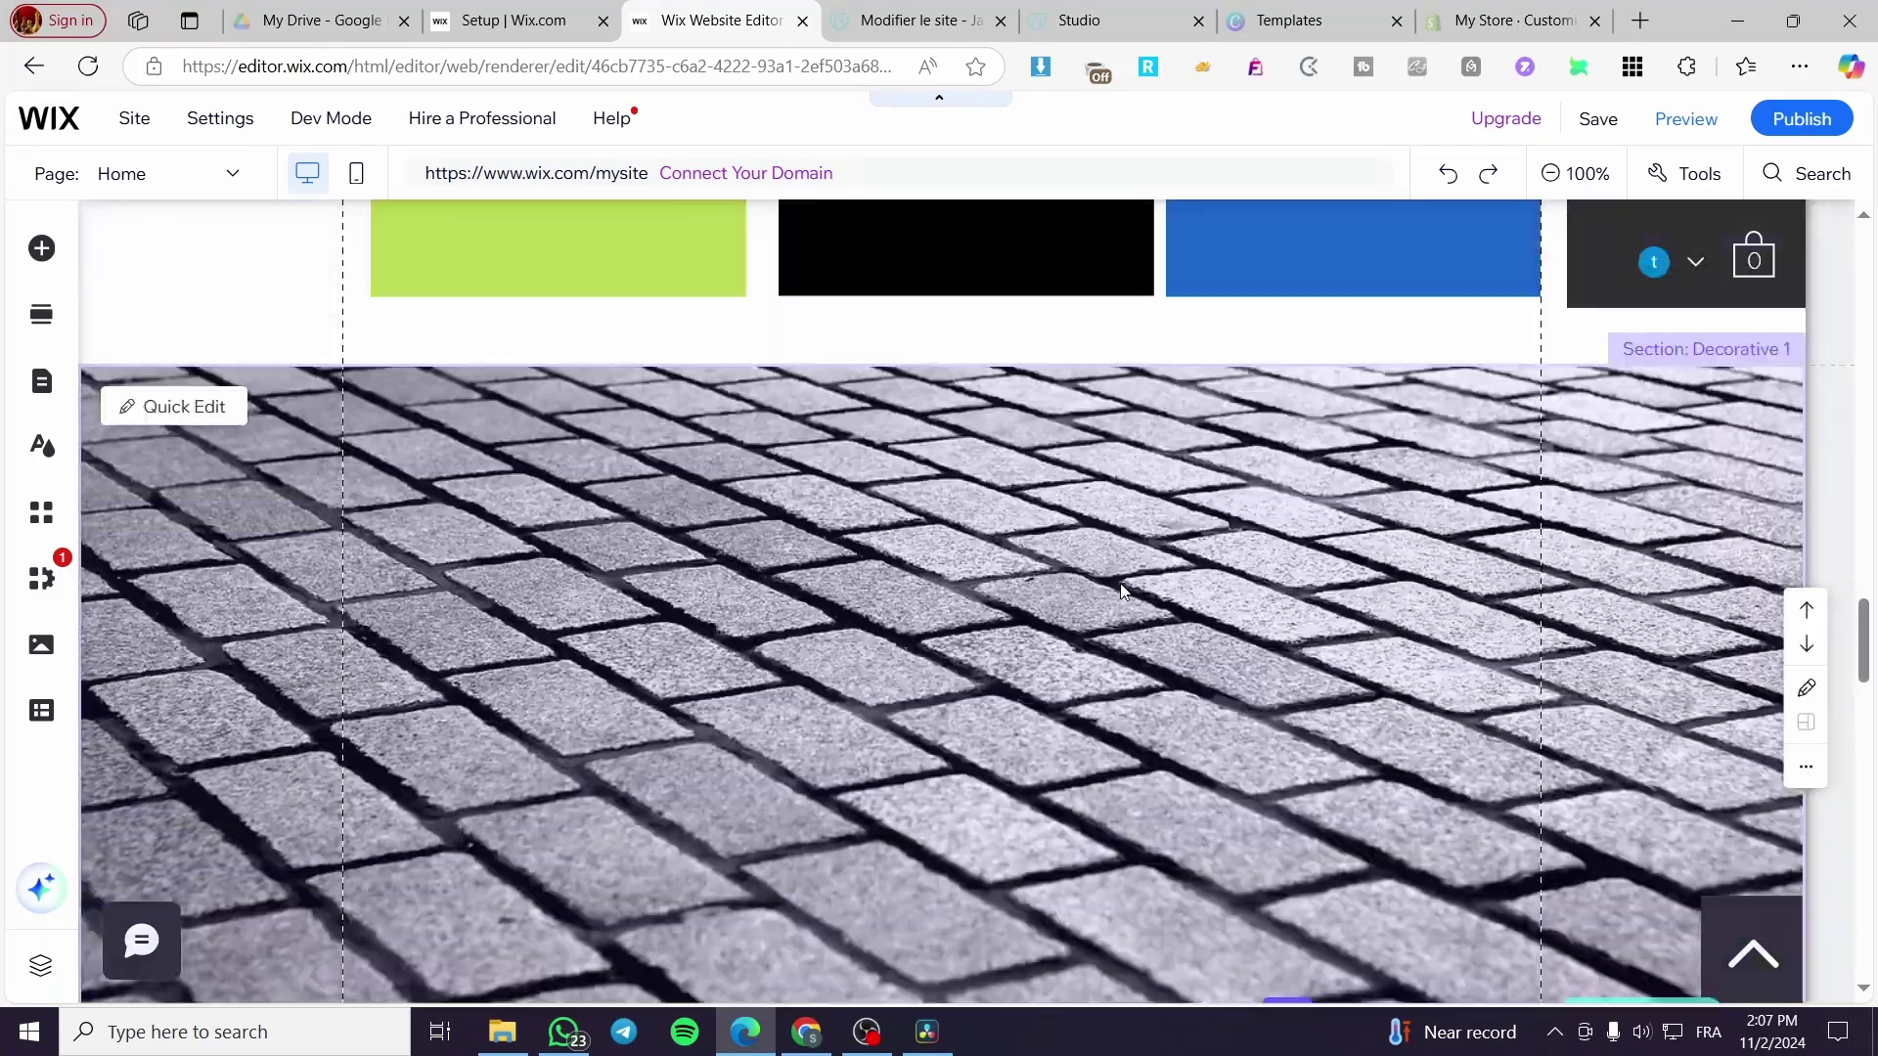
pyautogui.scroll(12, 1120, 585)
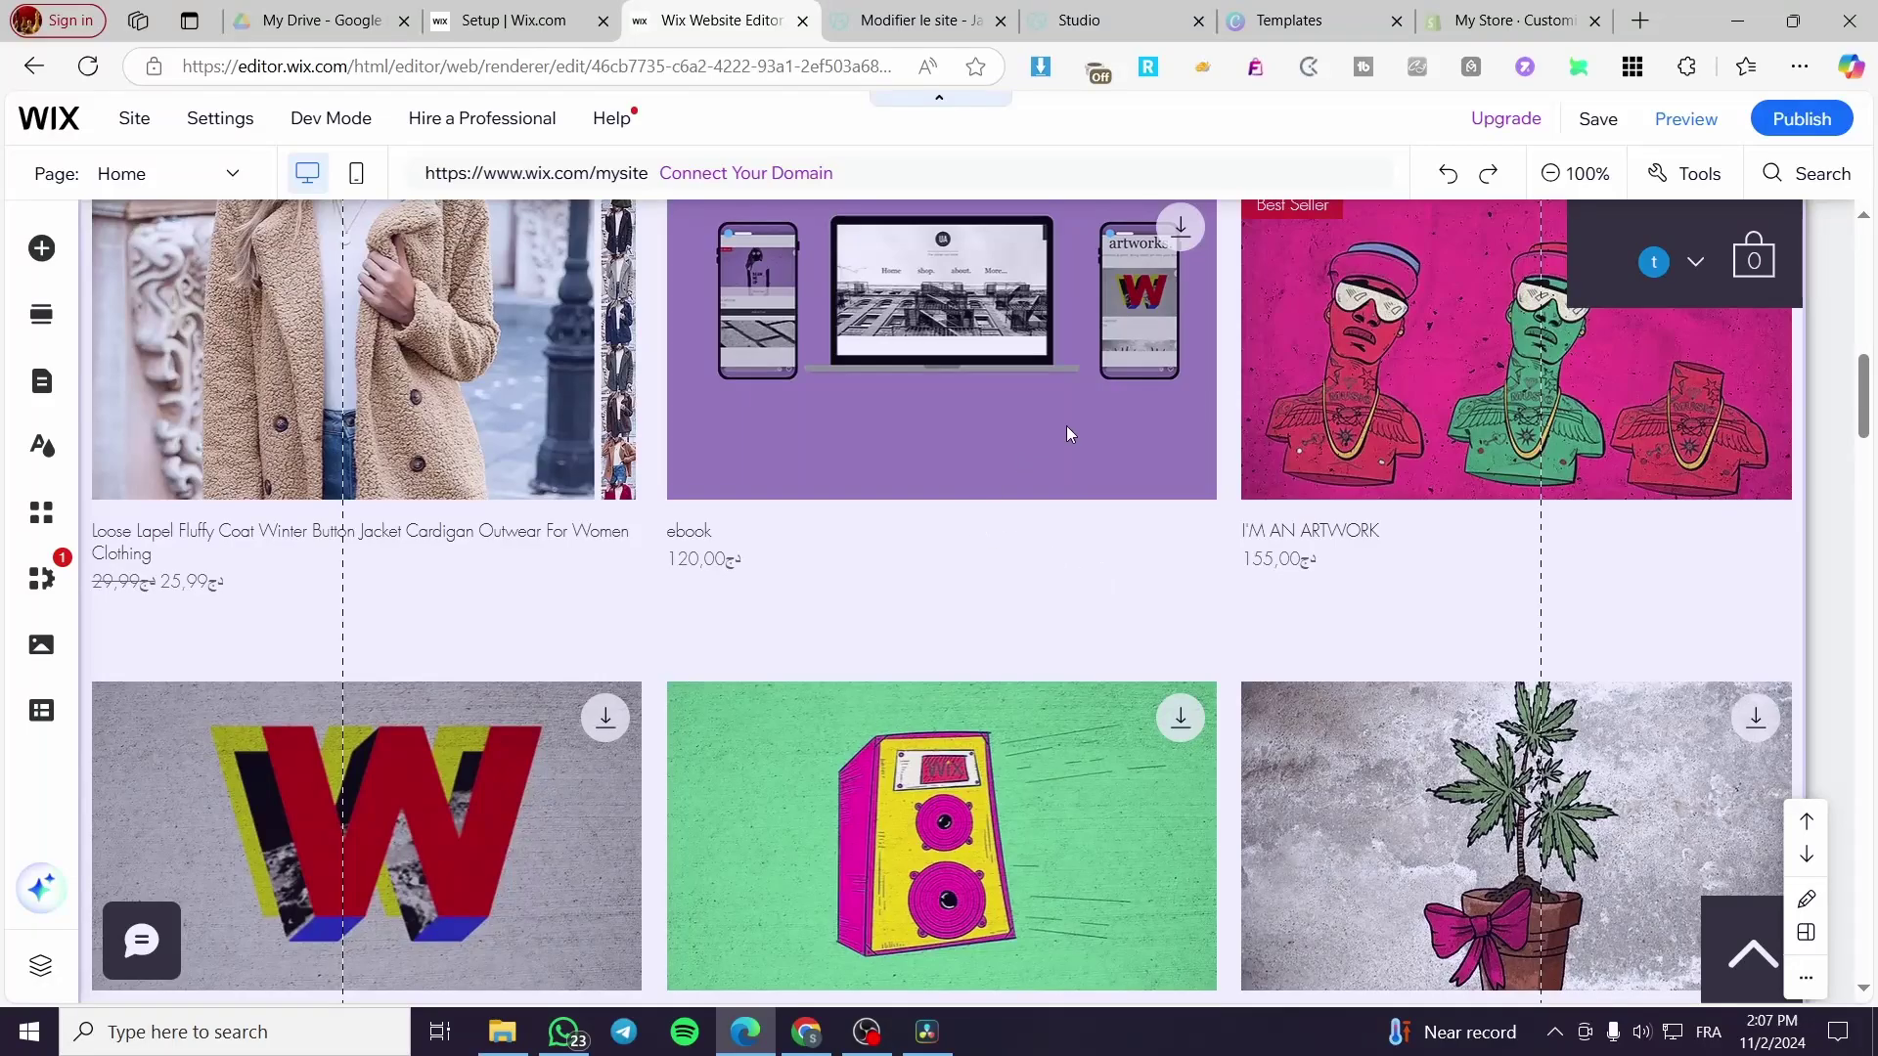
pyautogui.scroll(10, 1066, 430)
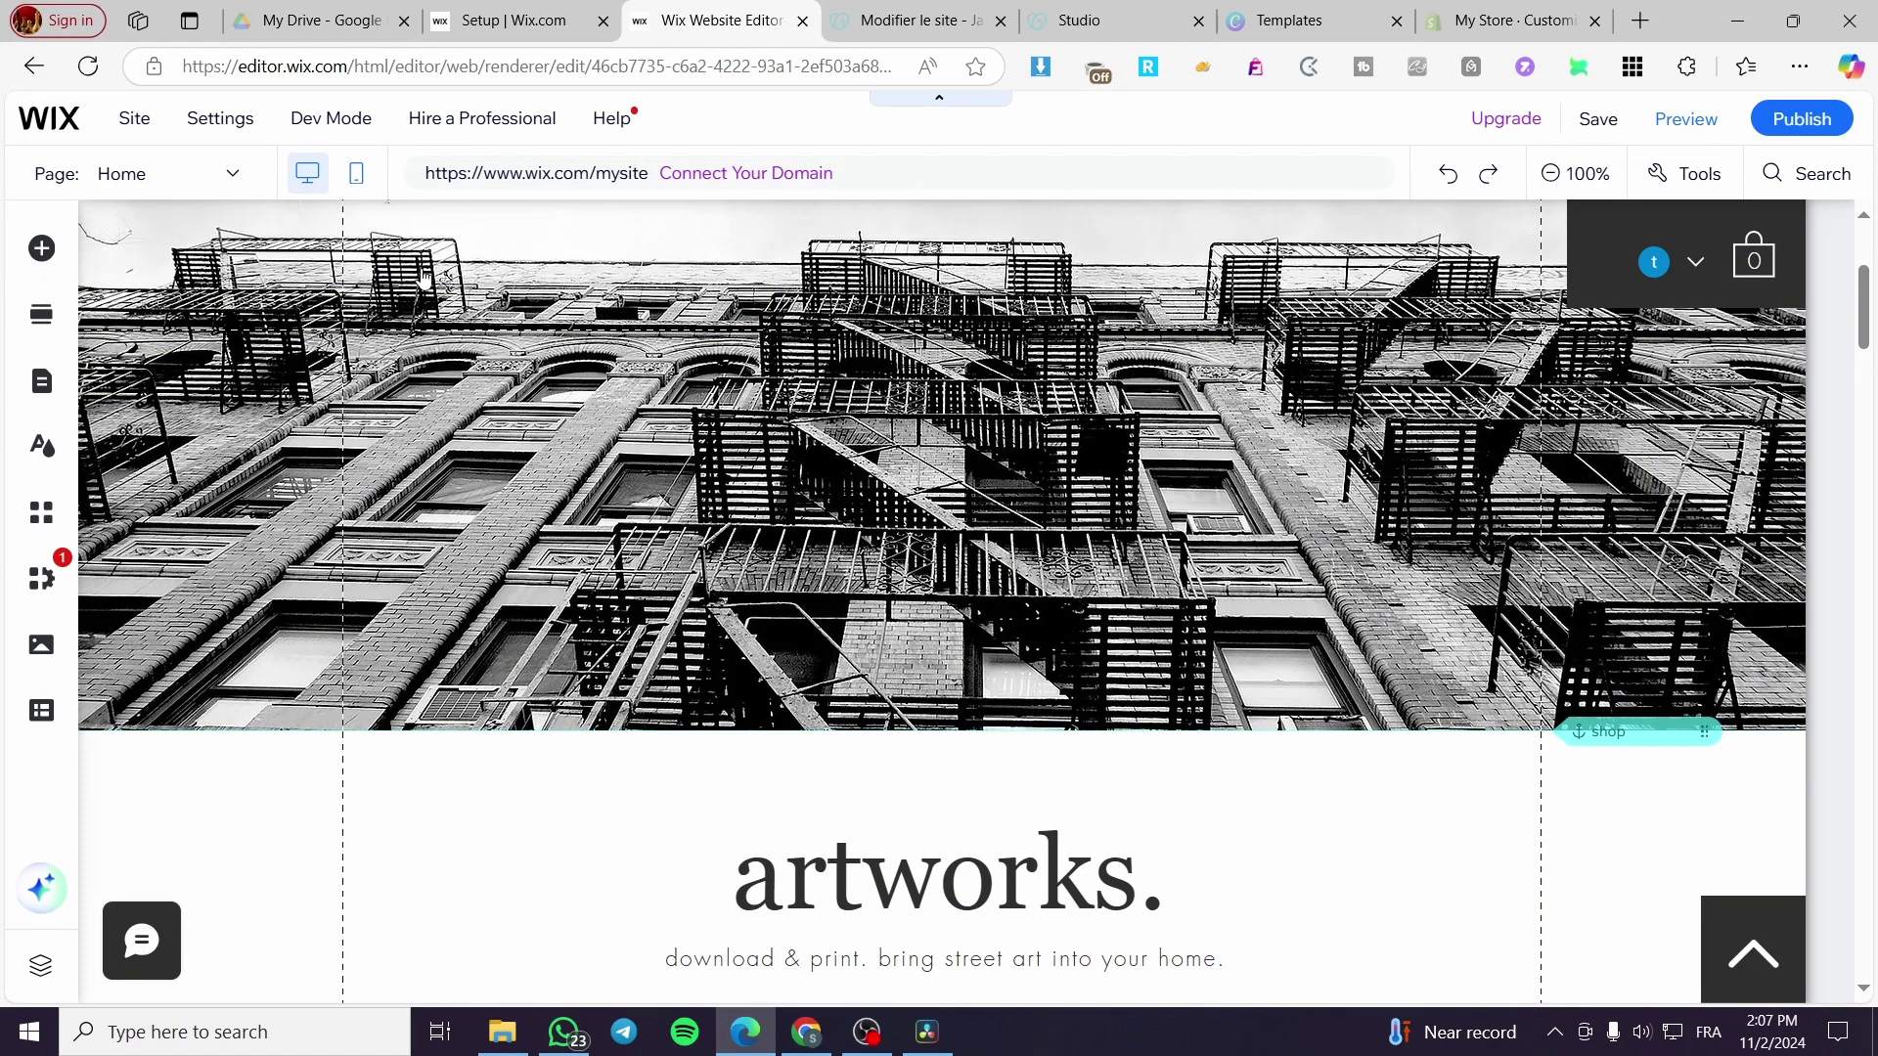
# Switch to the mobile layout and scroll through the entire Home page
pyautogui.click(358, 176)
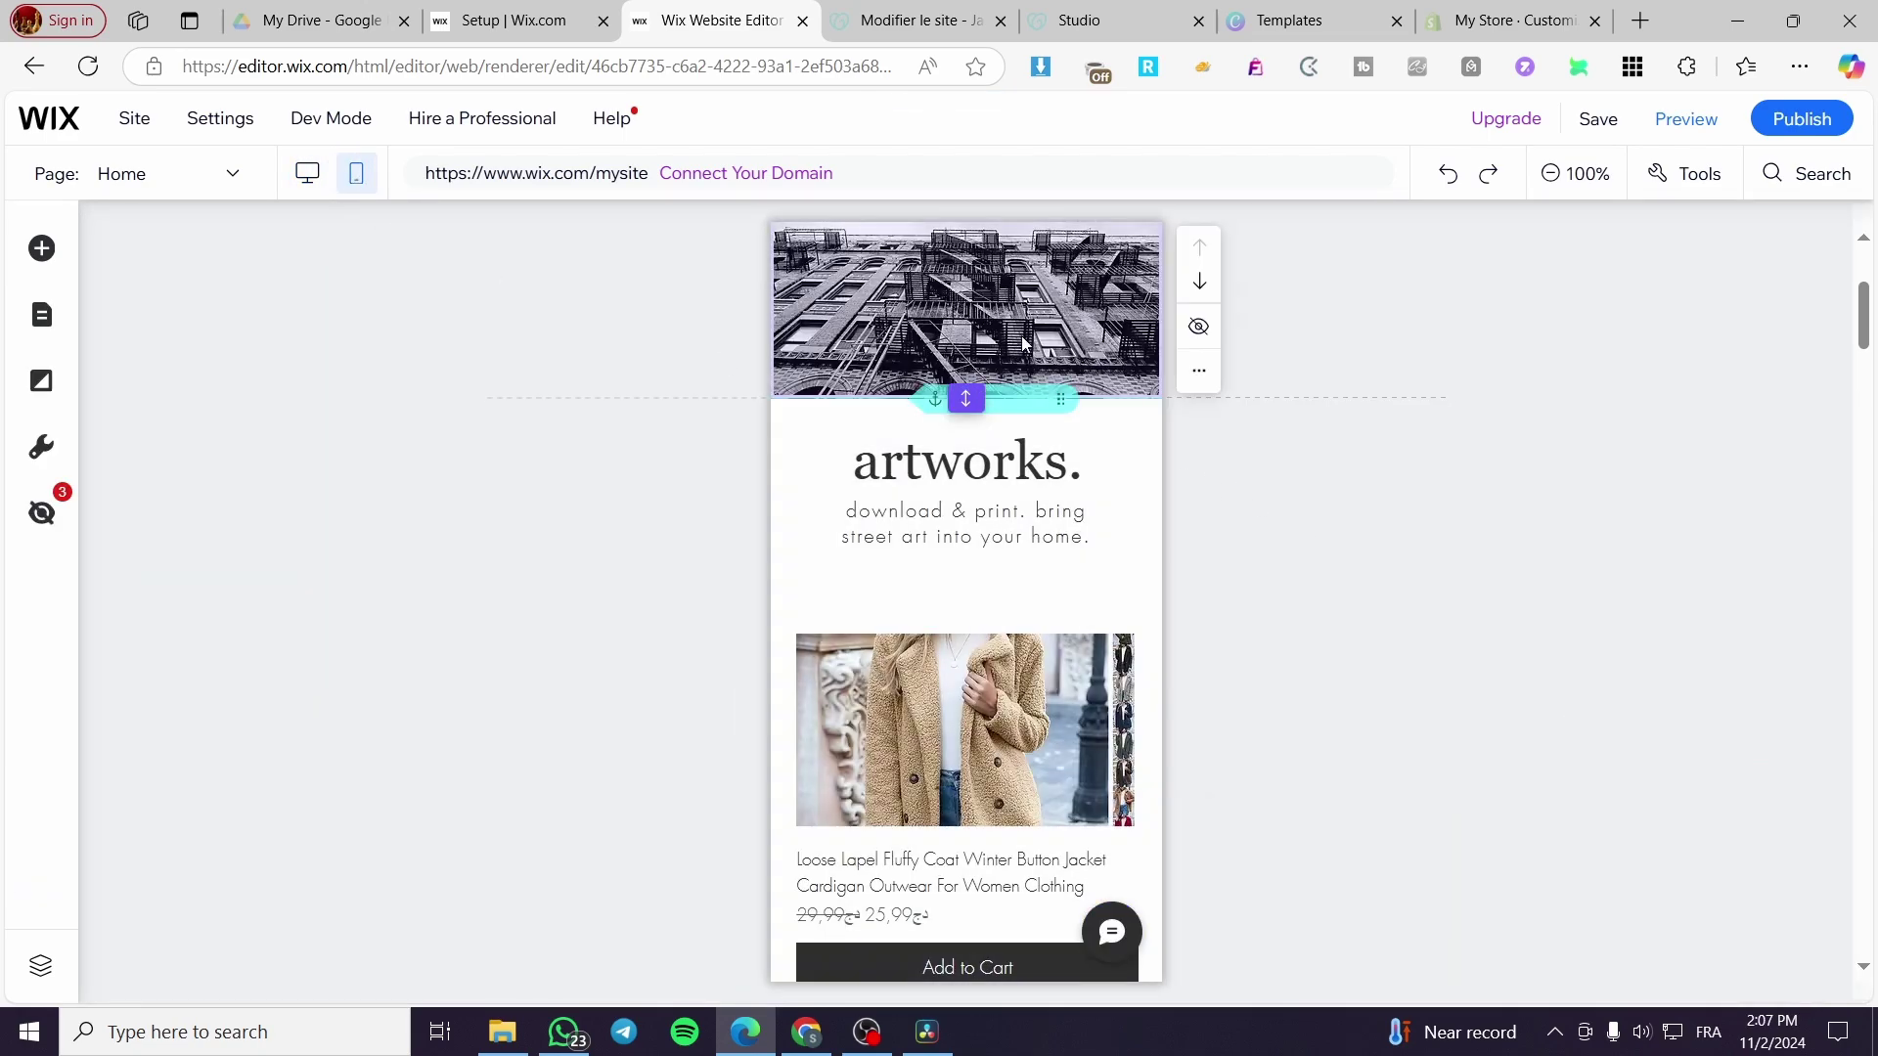
pyautogui.scroll(4, 1024, 344)
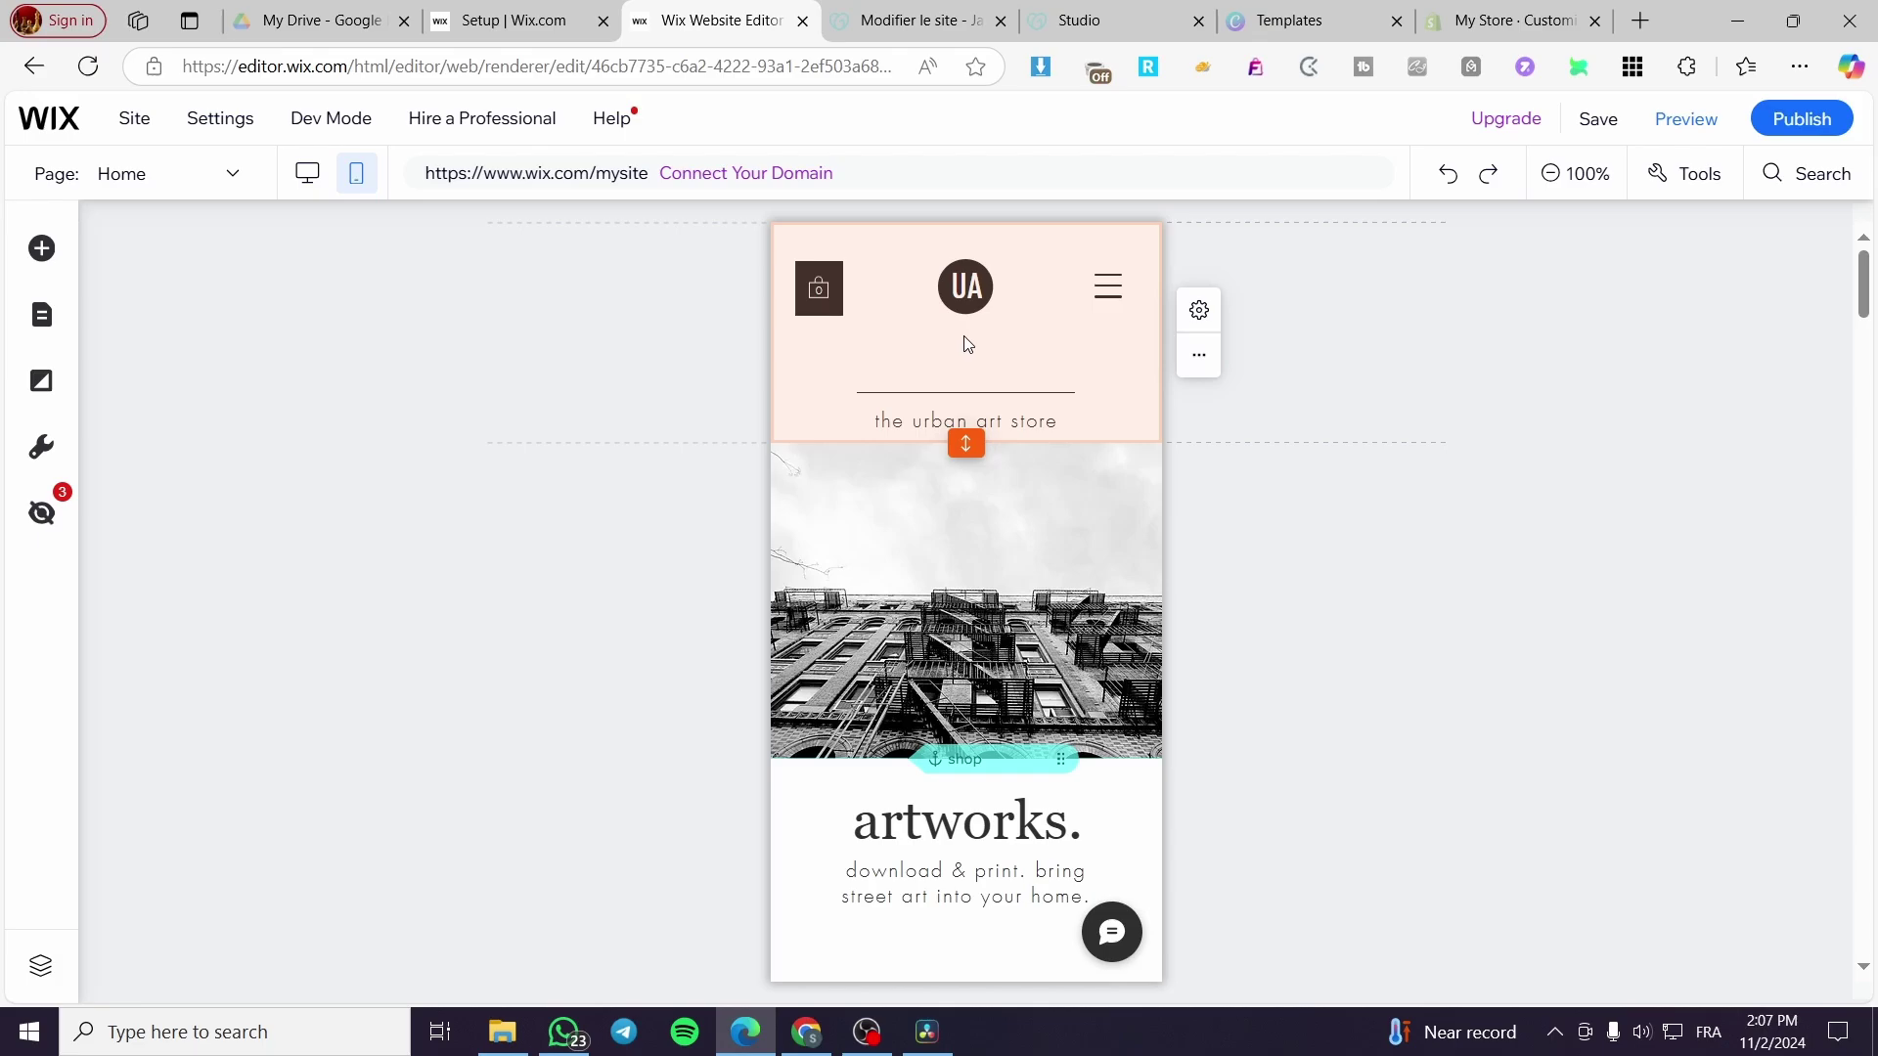
pyautogui.scroll(-8, 967, 344)
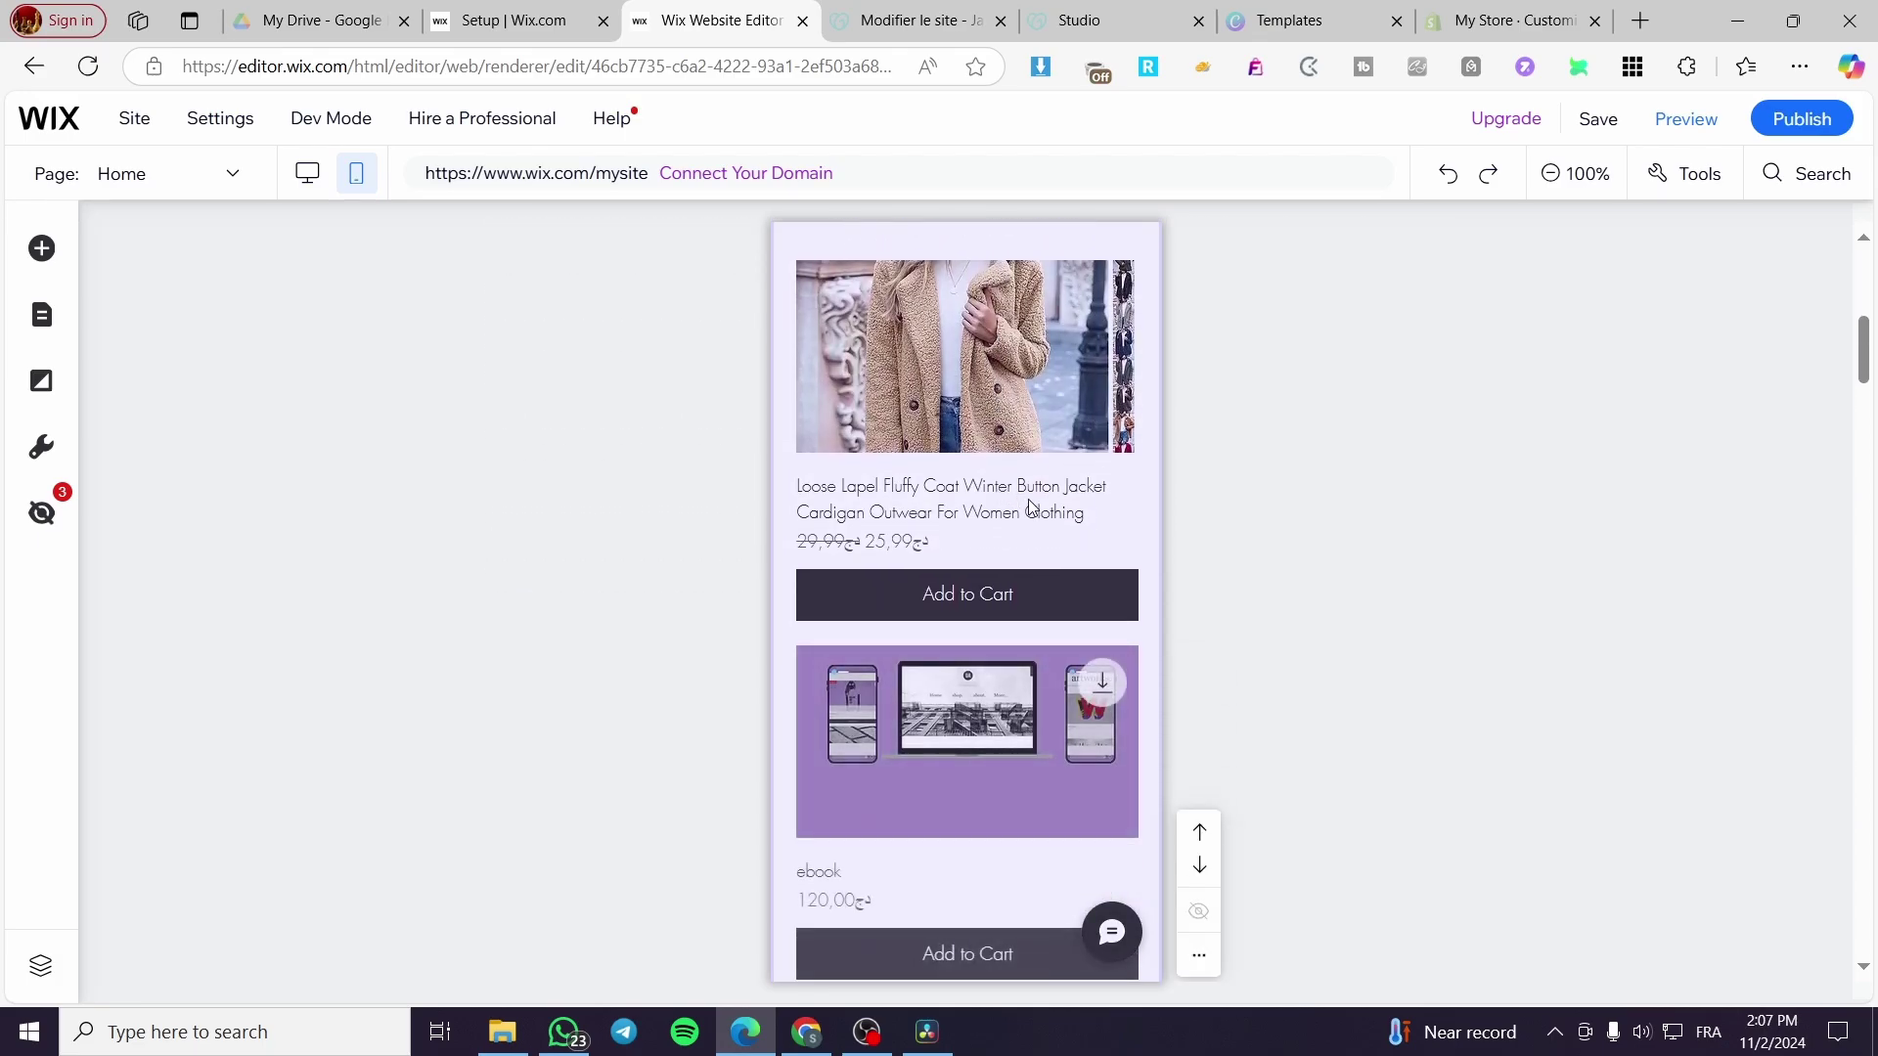
pyautogui.scroll(-15, 1027, 503)
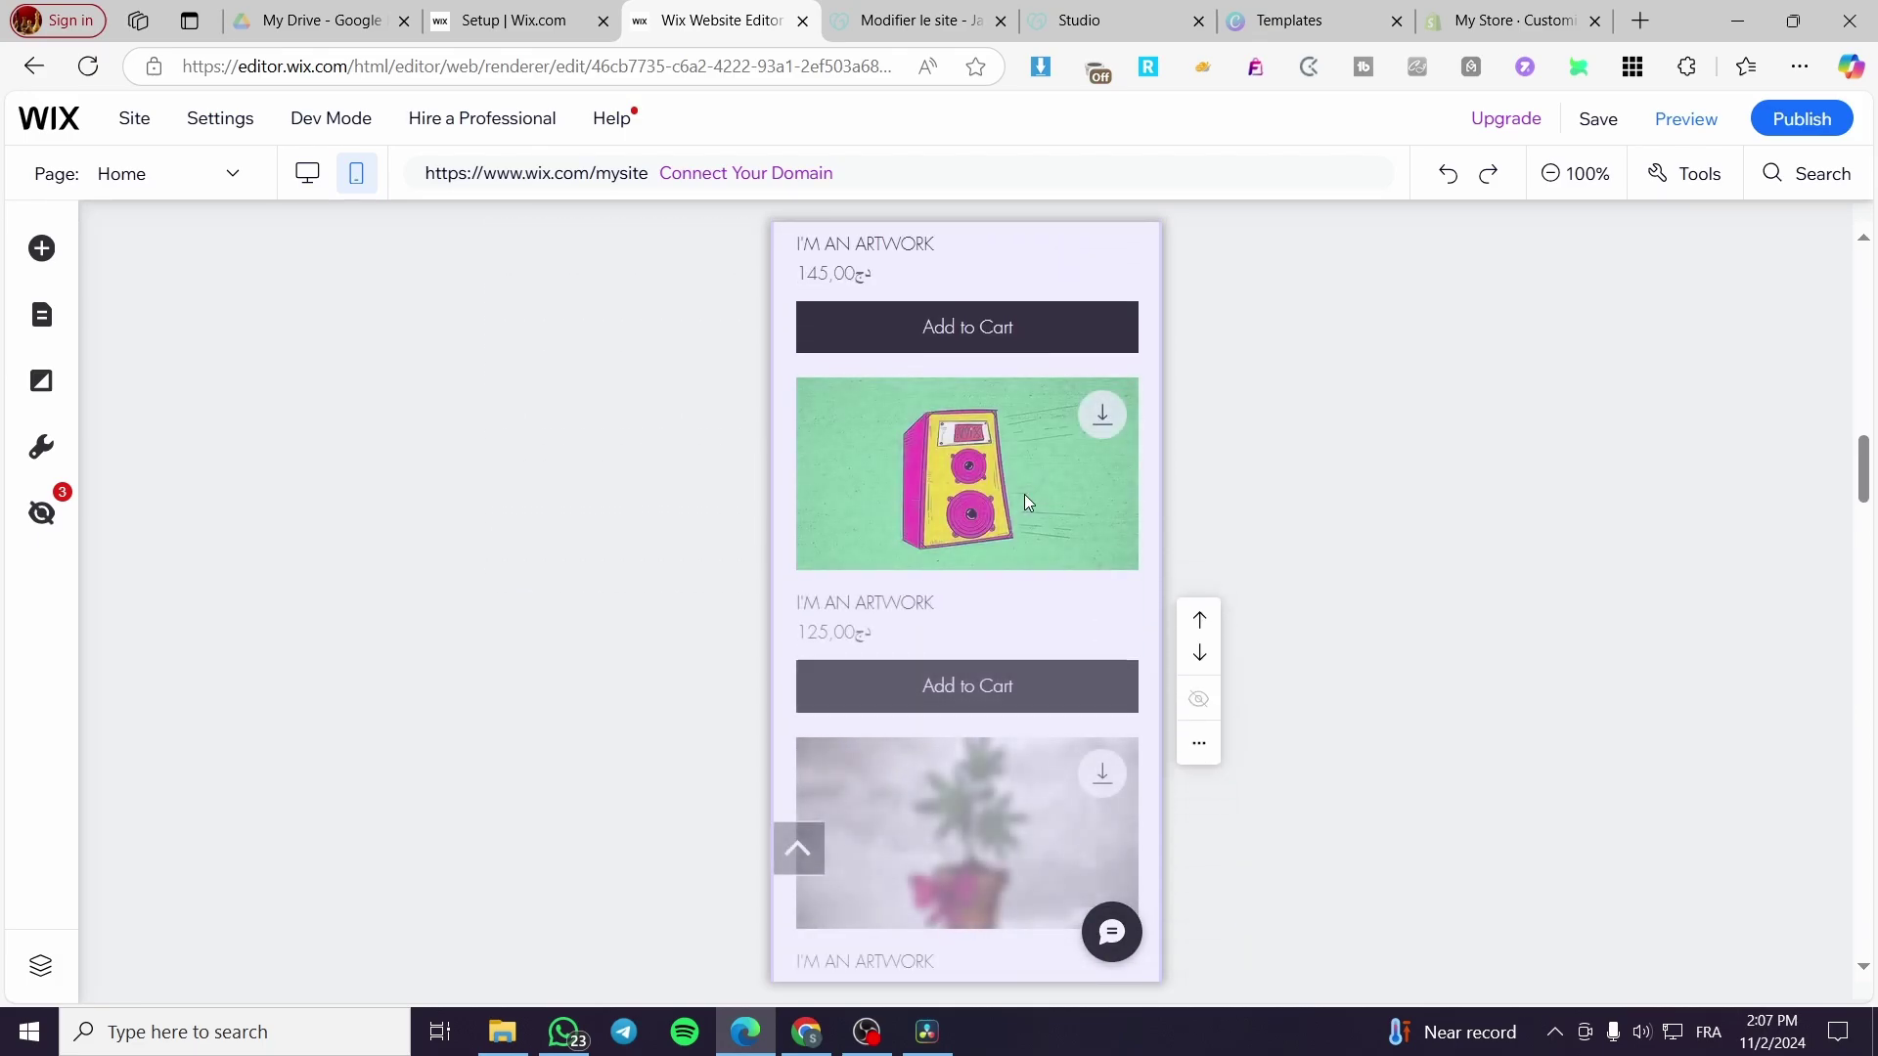
pyautogui.scroll(-10, 1026, 503)
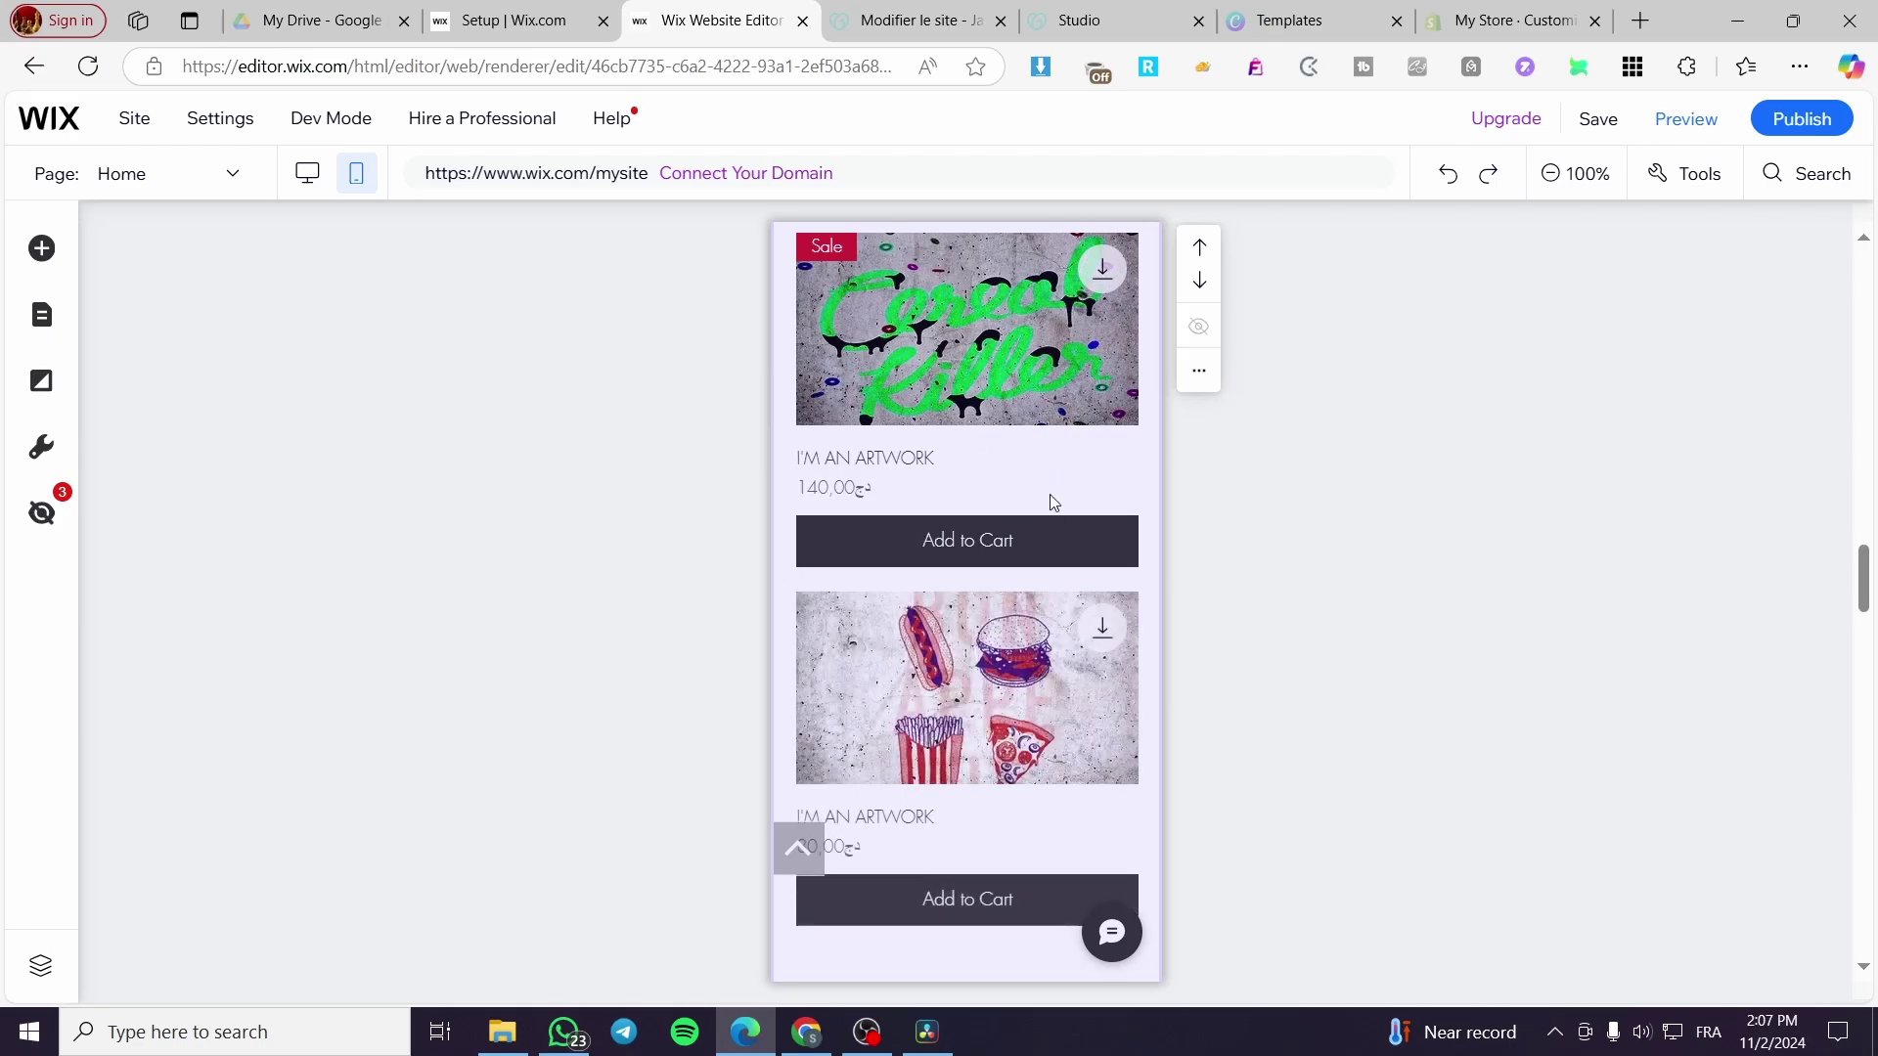
pyautogui.scroll(-6, 978, 670)
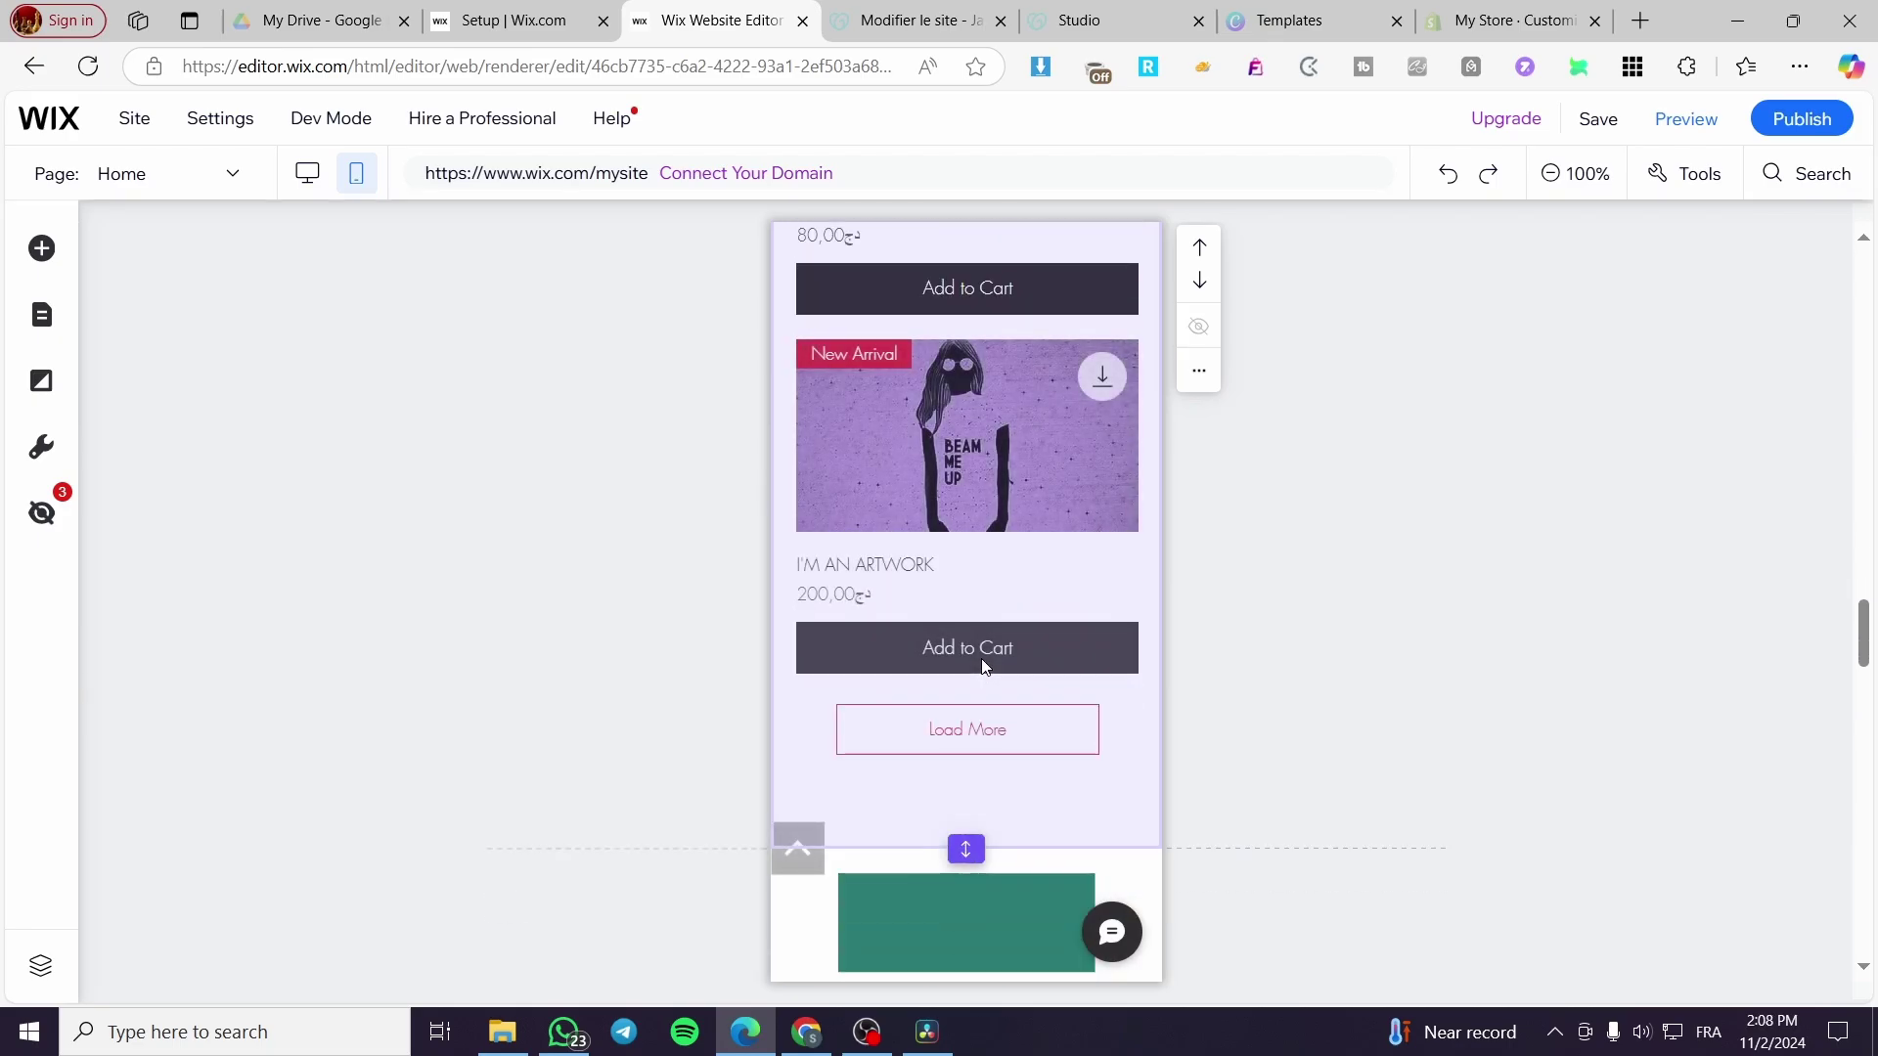
pyautogui.scroll(-4, 983, 548)
pyautogui.scroll(-6, 1017, 403)
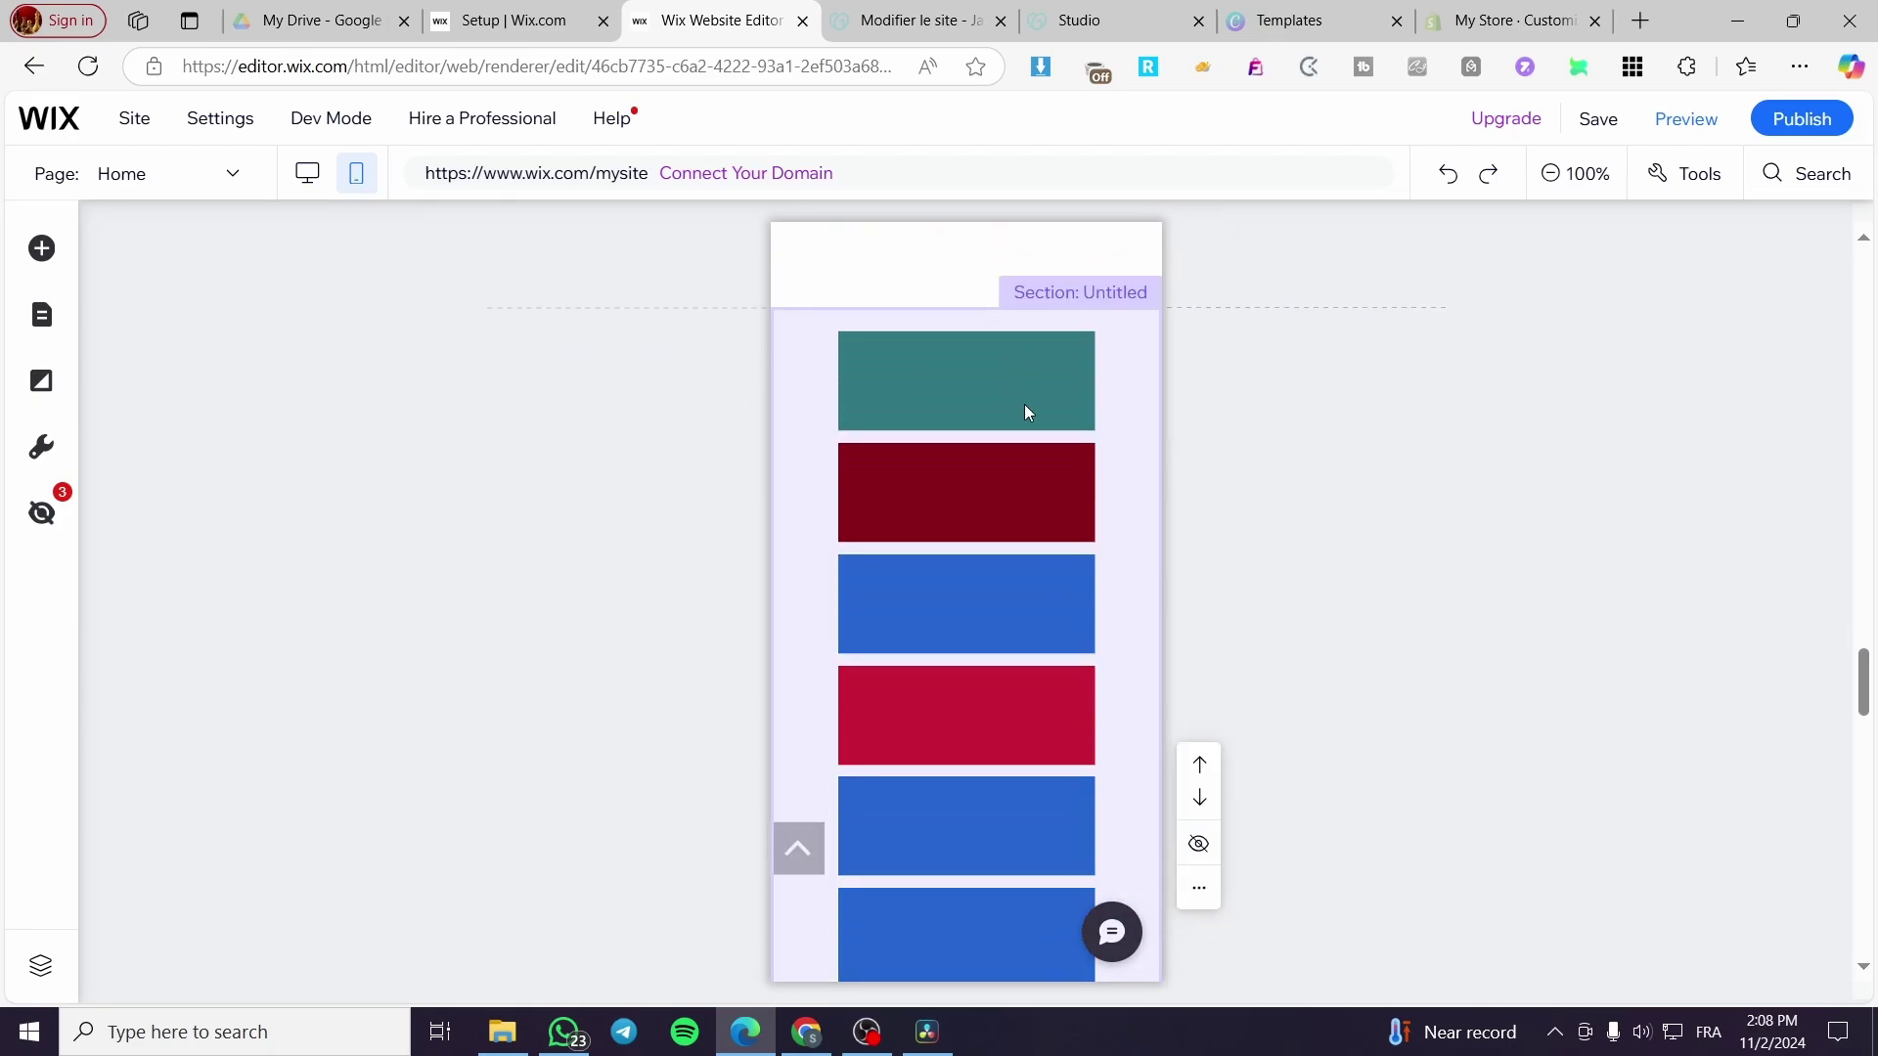
pyautogui.scroll(-4, 1026, 562)
pyautogui.scroll(7, 1014, 528)
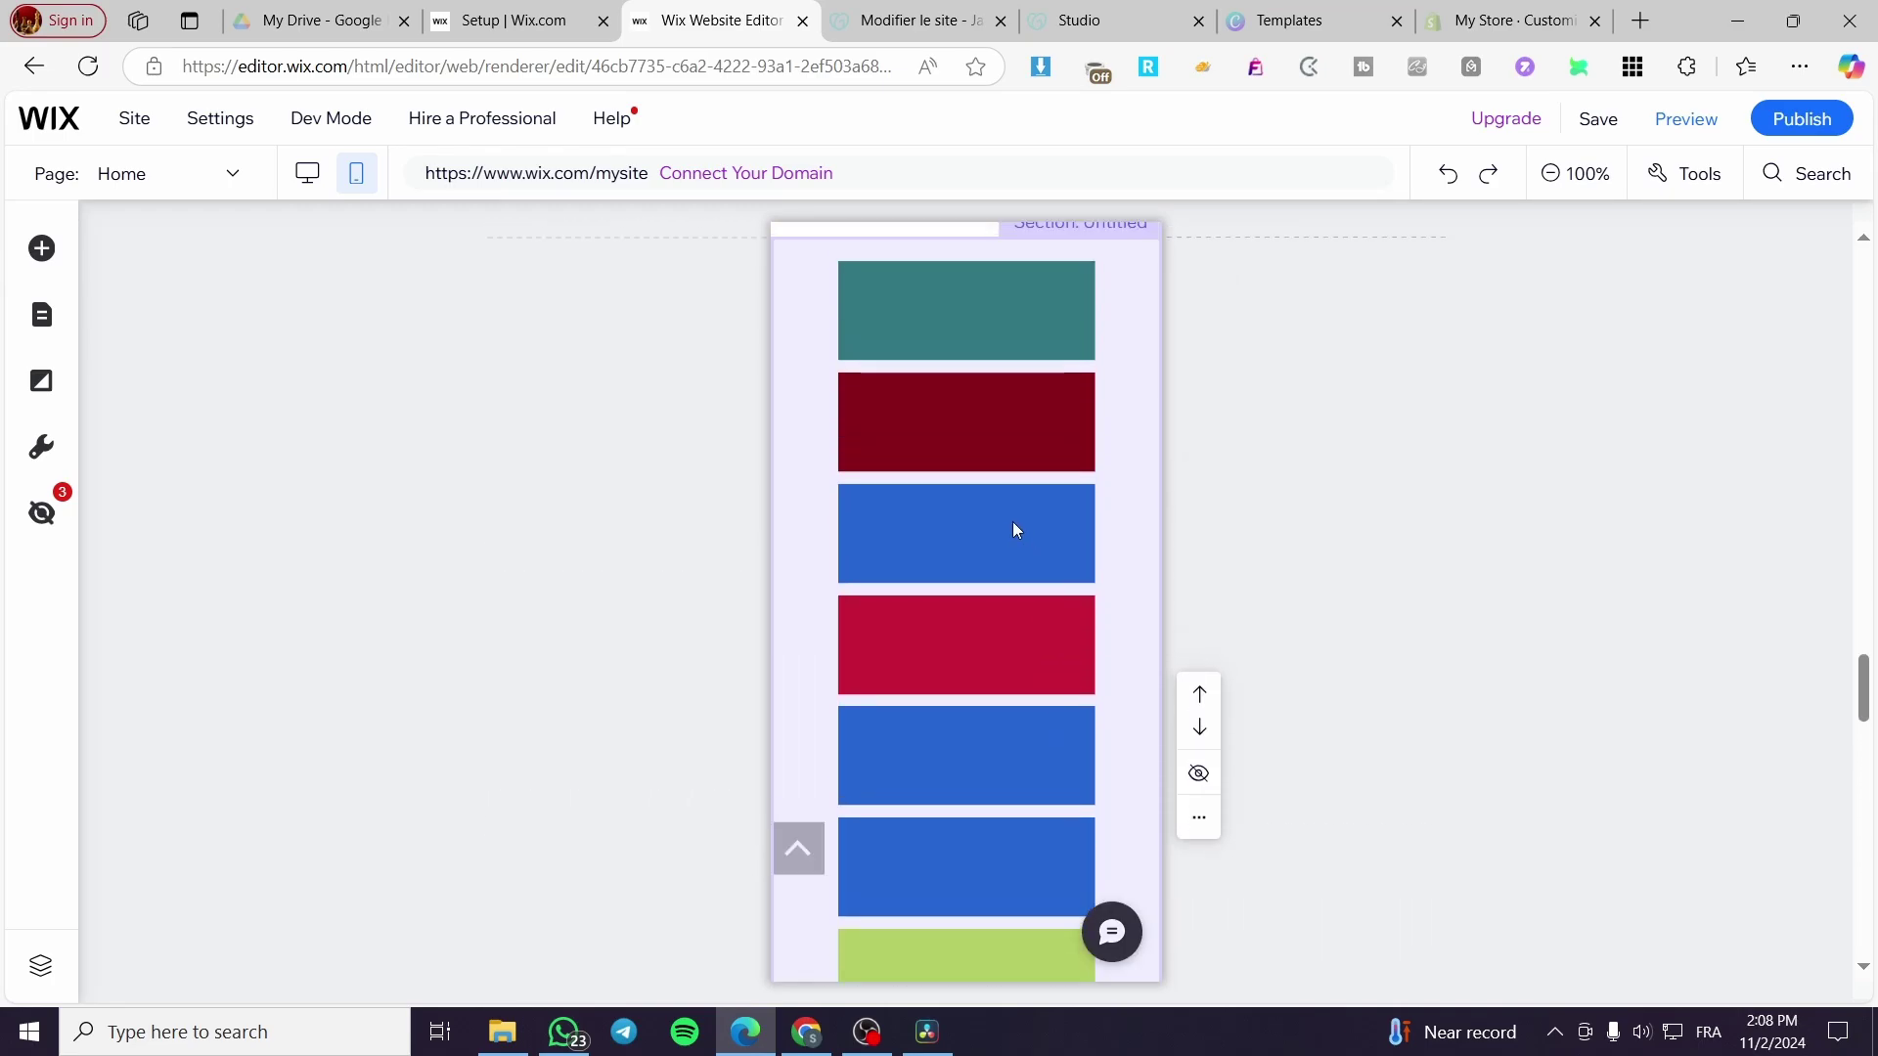
pyautogui.scroll(-10, 1024, 342)
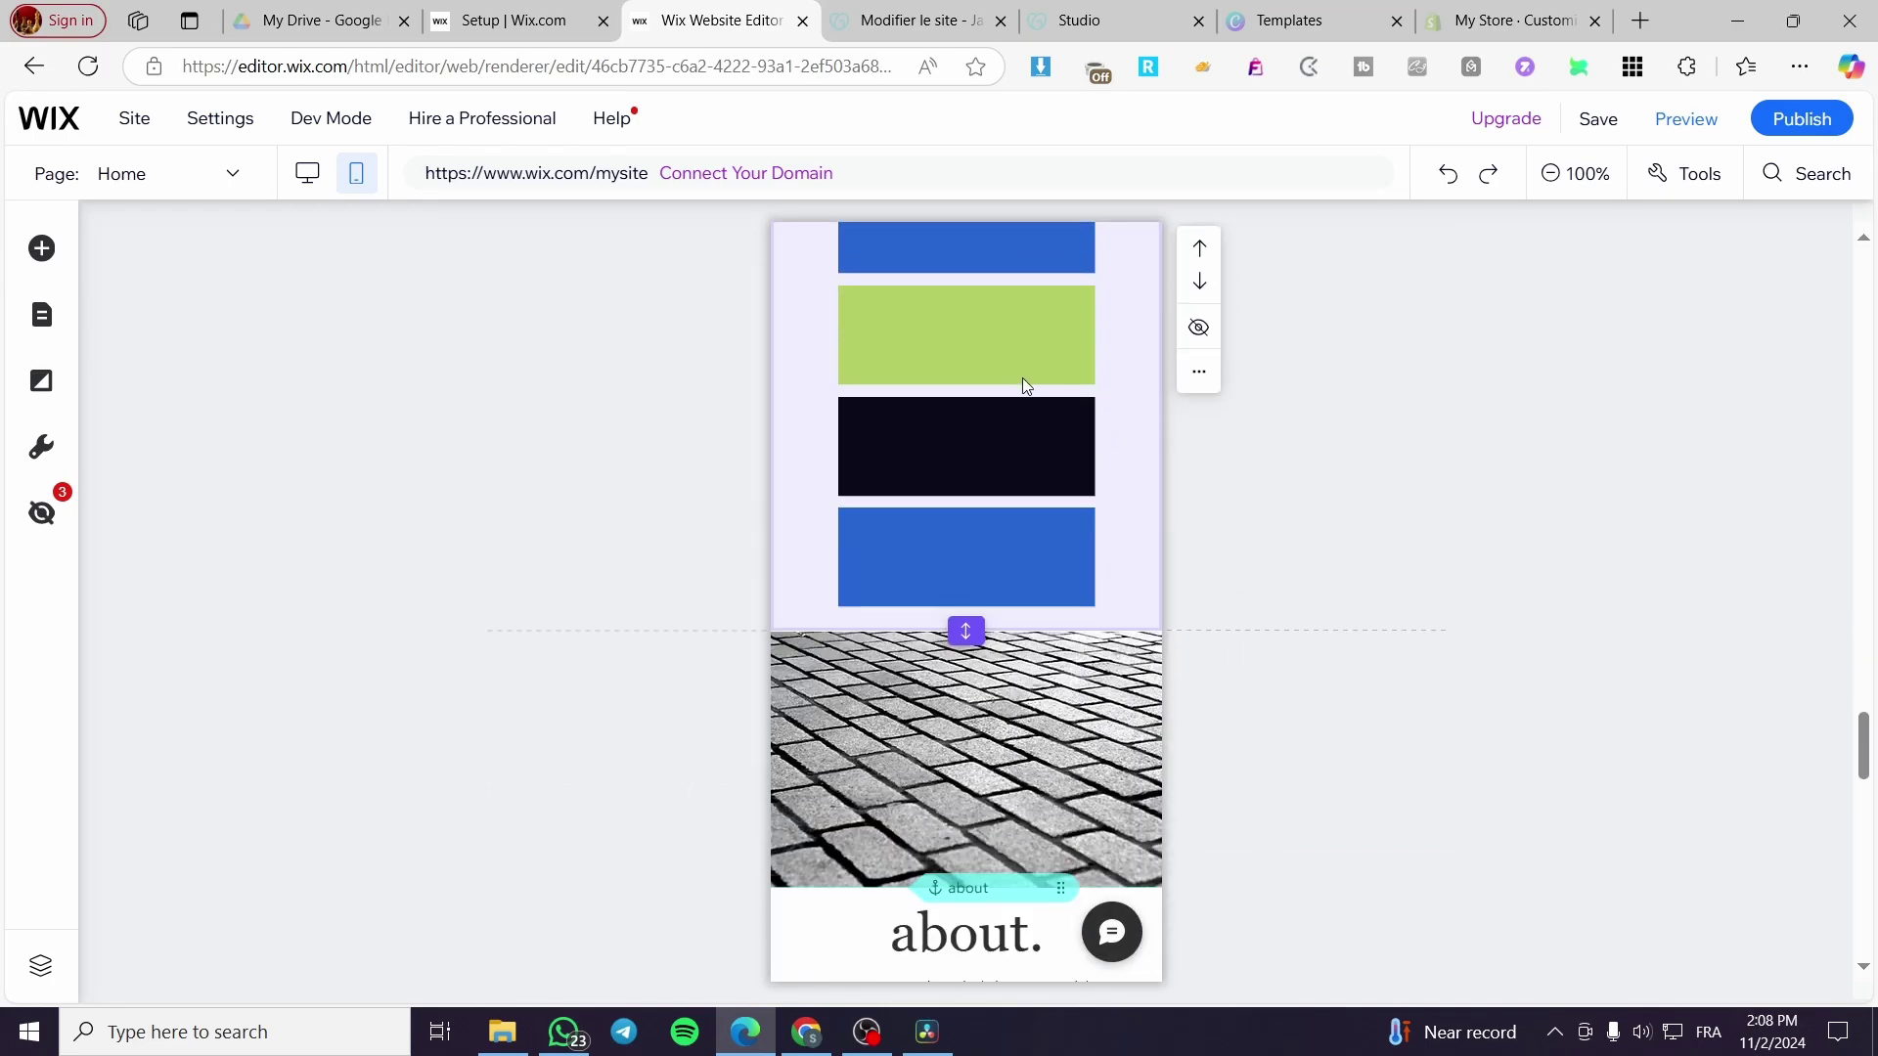
pyautogui.scroll(-10, 1060, 450)
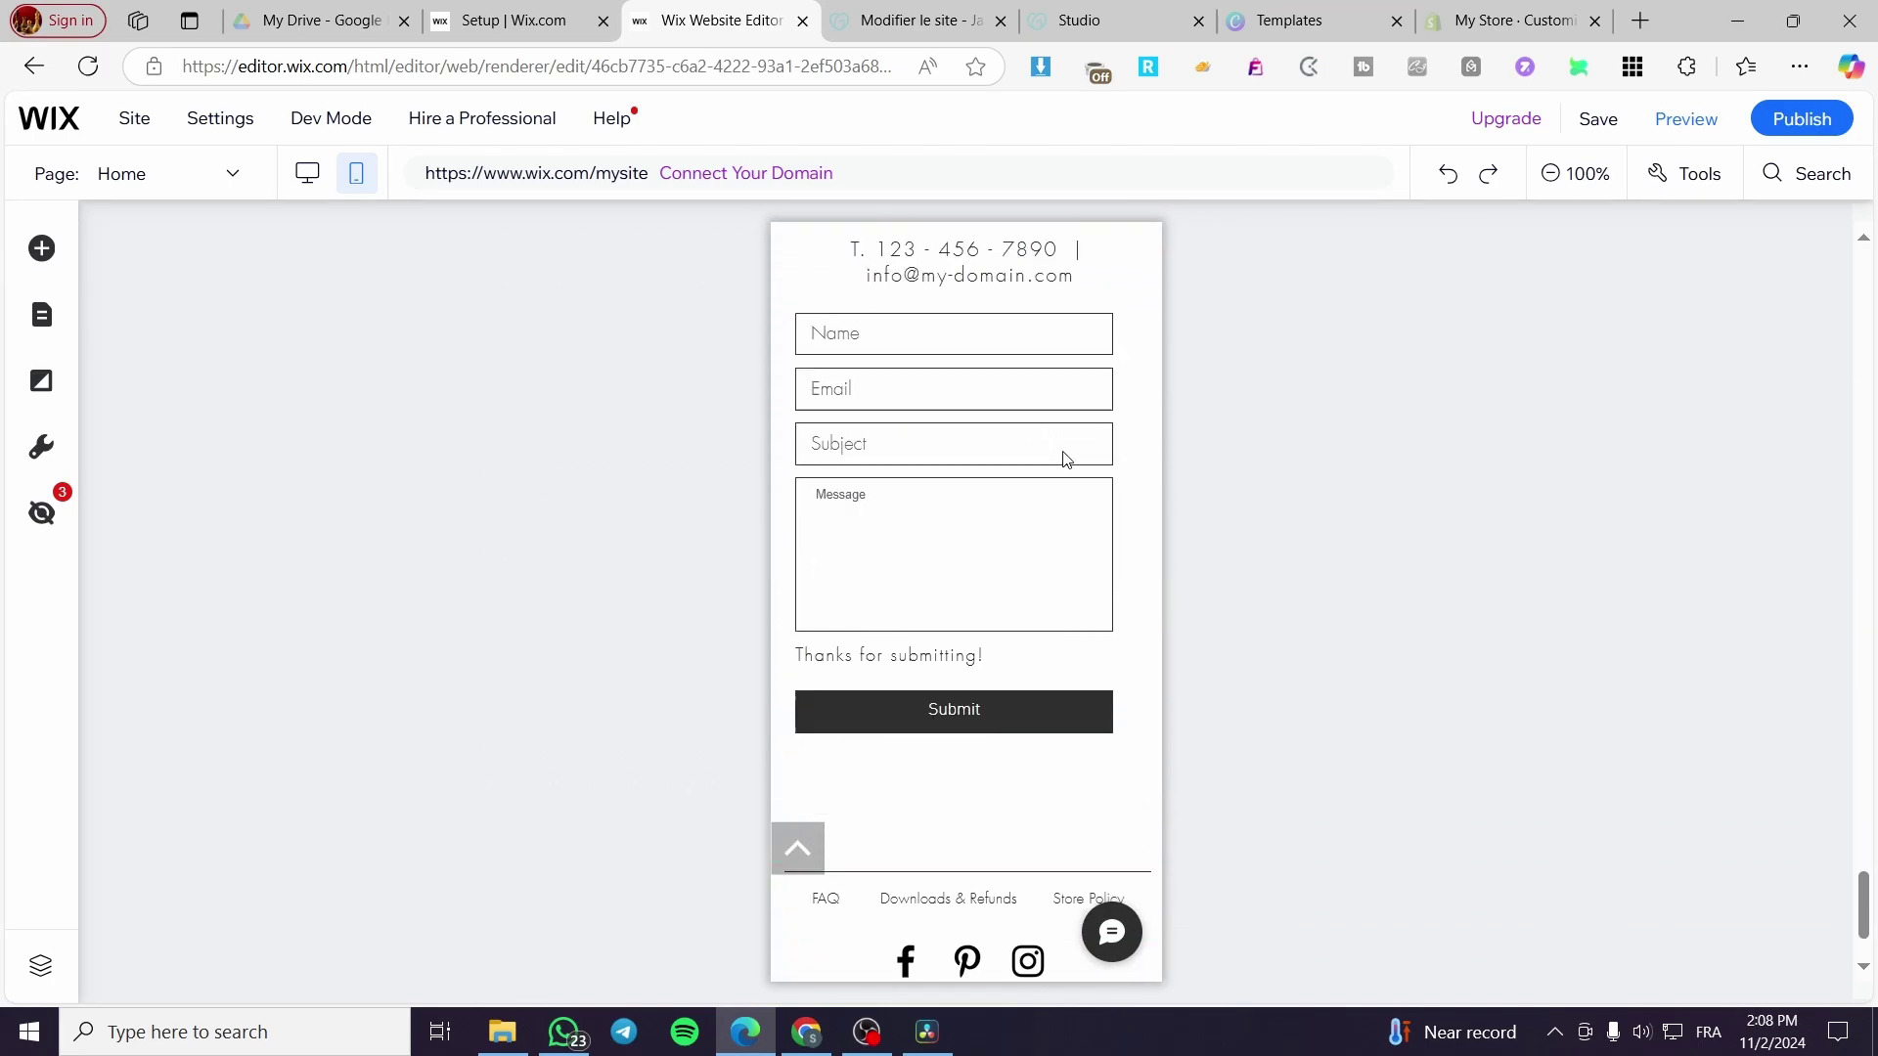
pyautogui.scroll(15, 1040, 506)
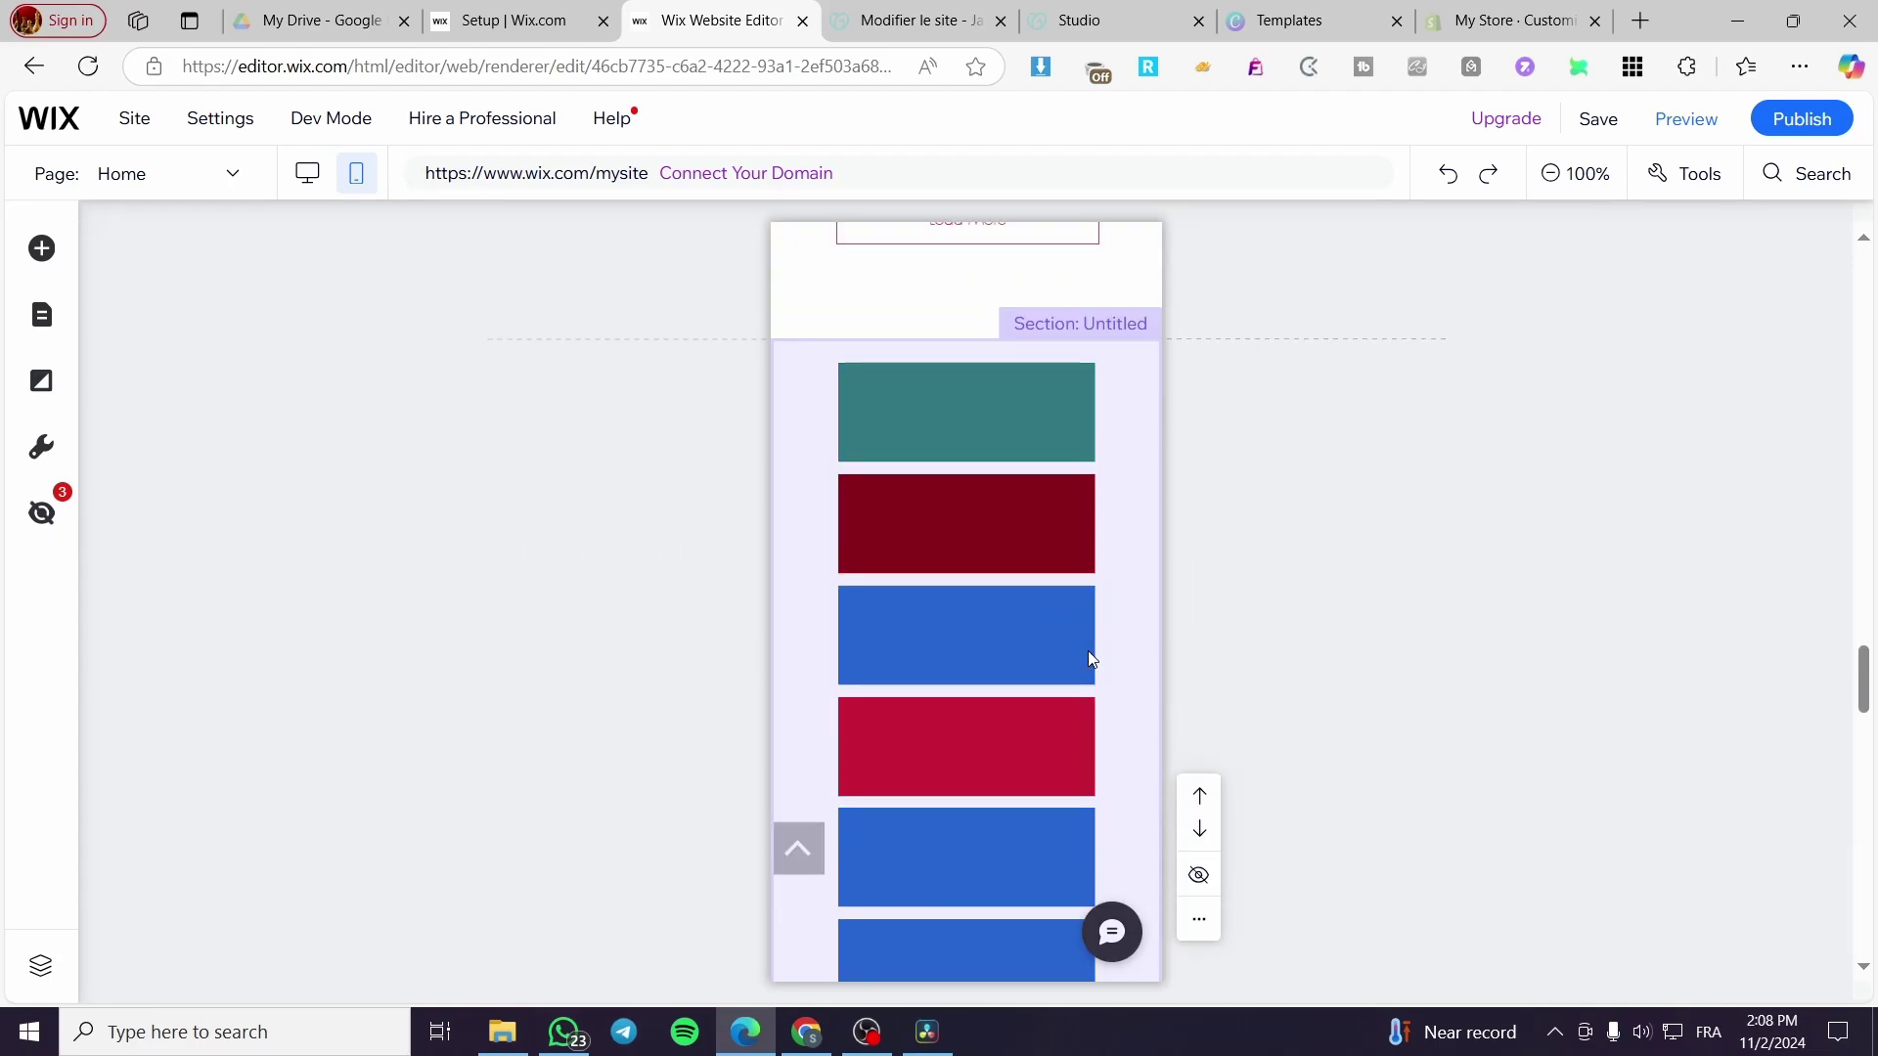
pyautogui.scroll(10, 1040, 697)
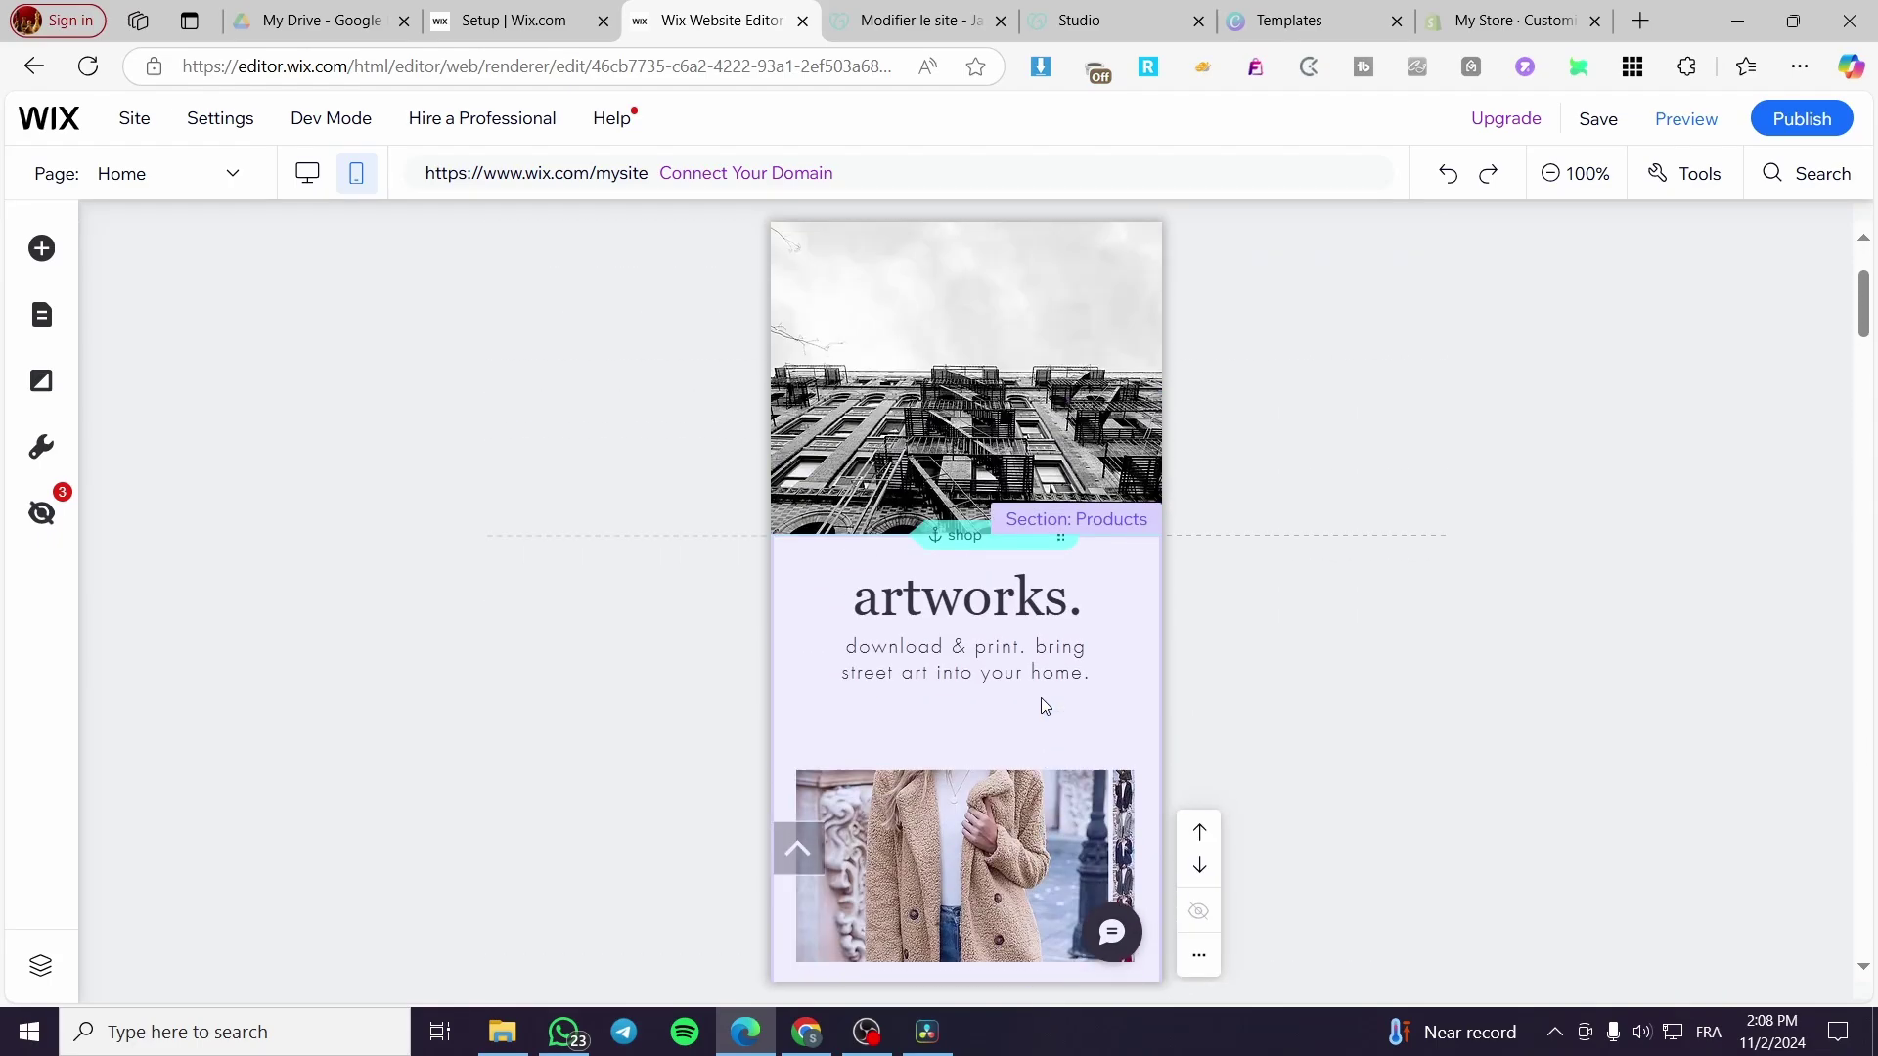
# Switch back to desktop editing and scroll down to the artworks gallery
pyautogui.click(305, 174)
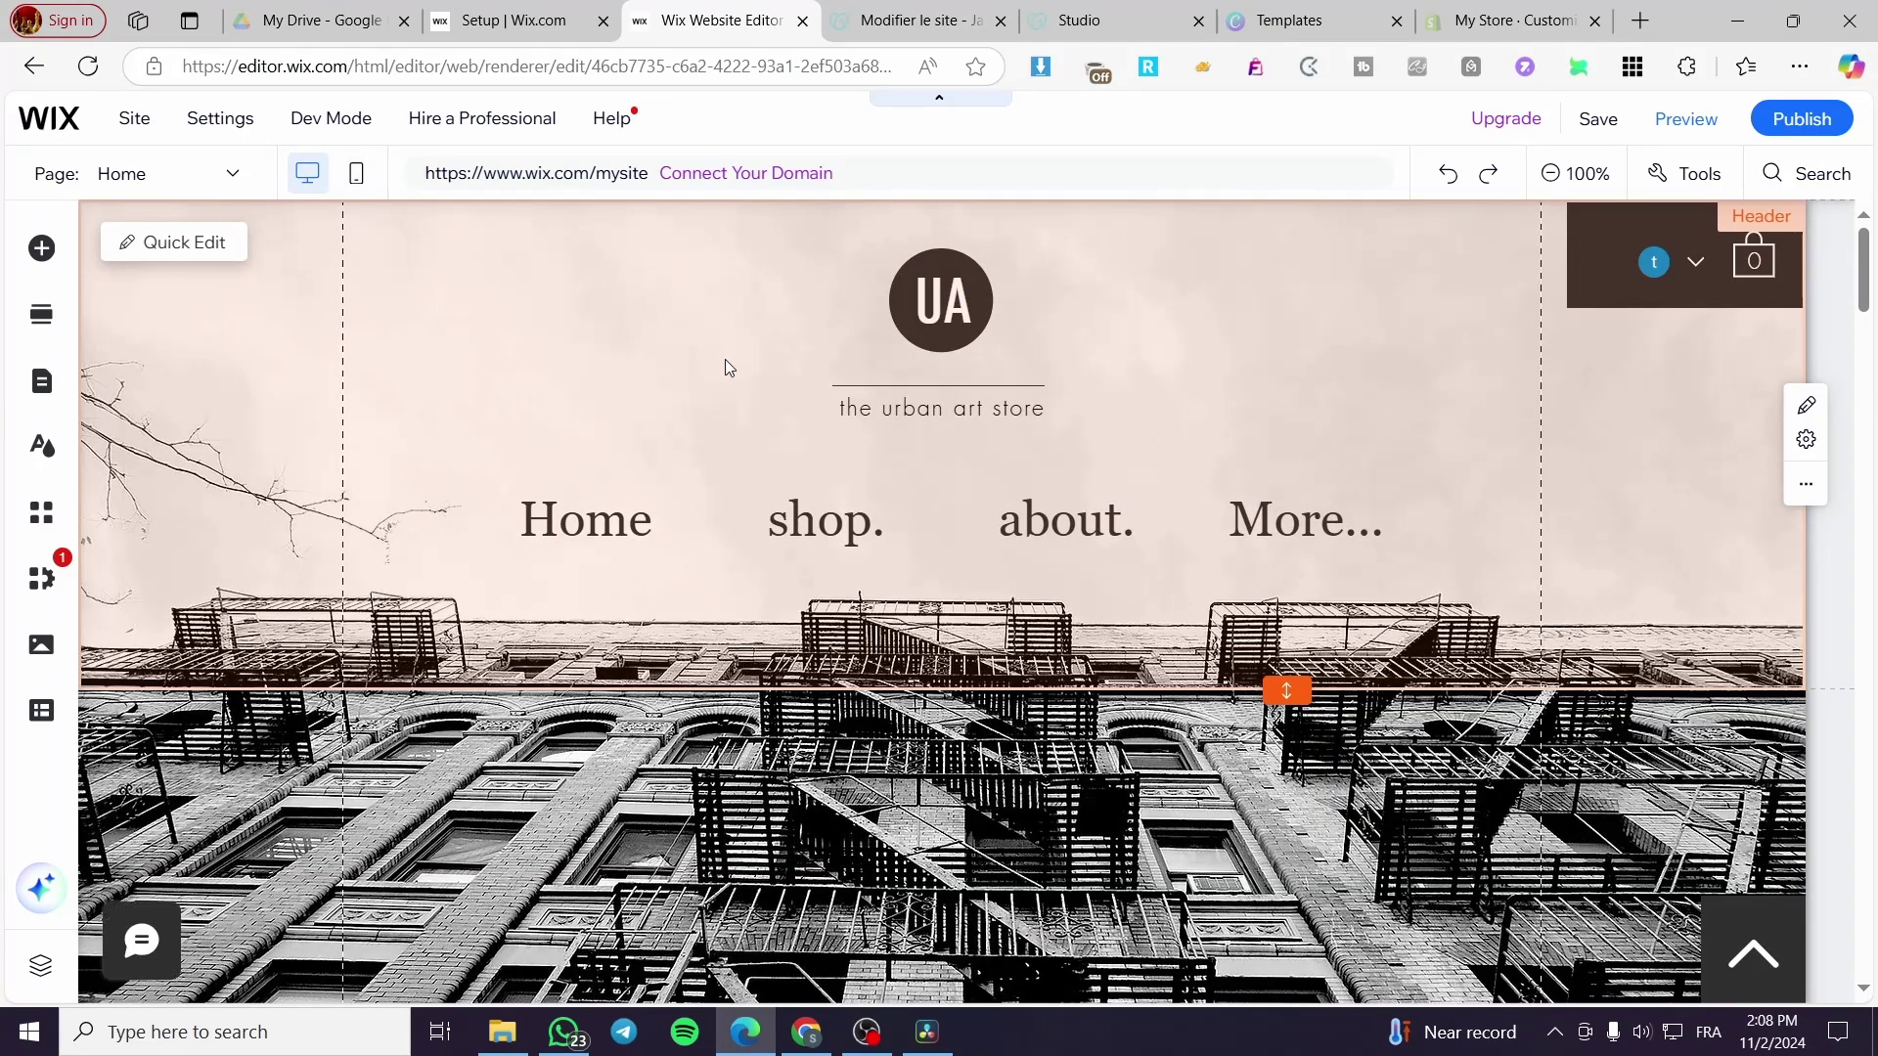
pyautogui.scroll(-5, 966, 411)
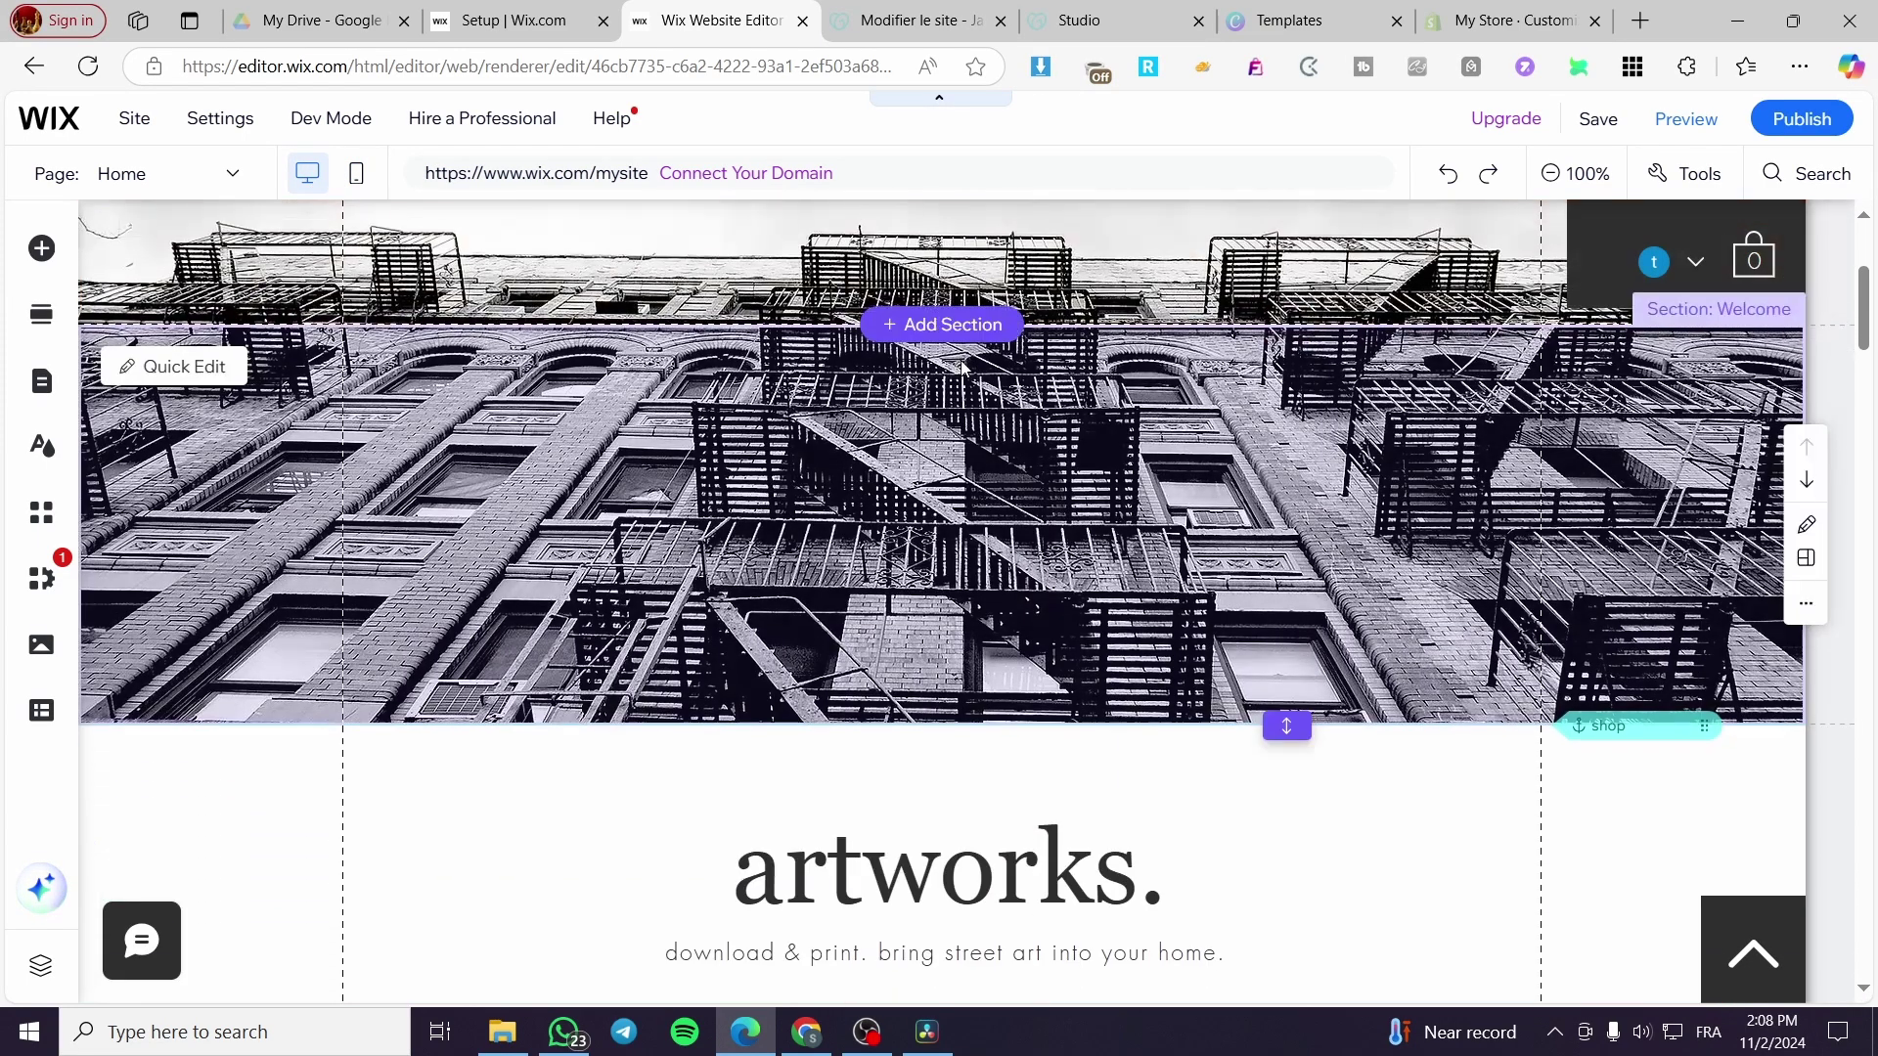
pyautogui.scroll(-2, 851, 401)
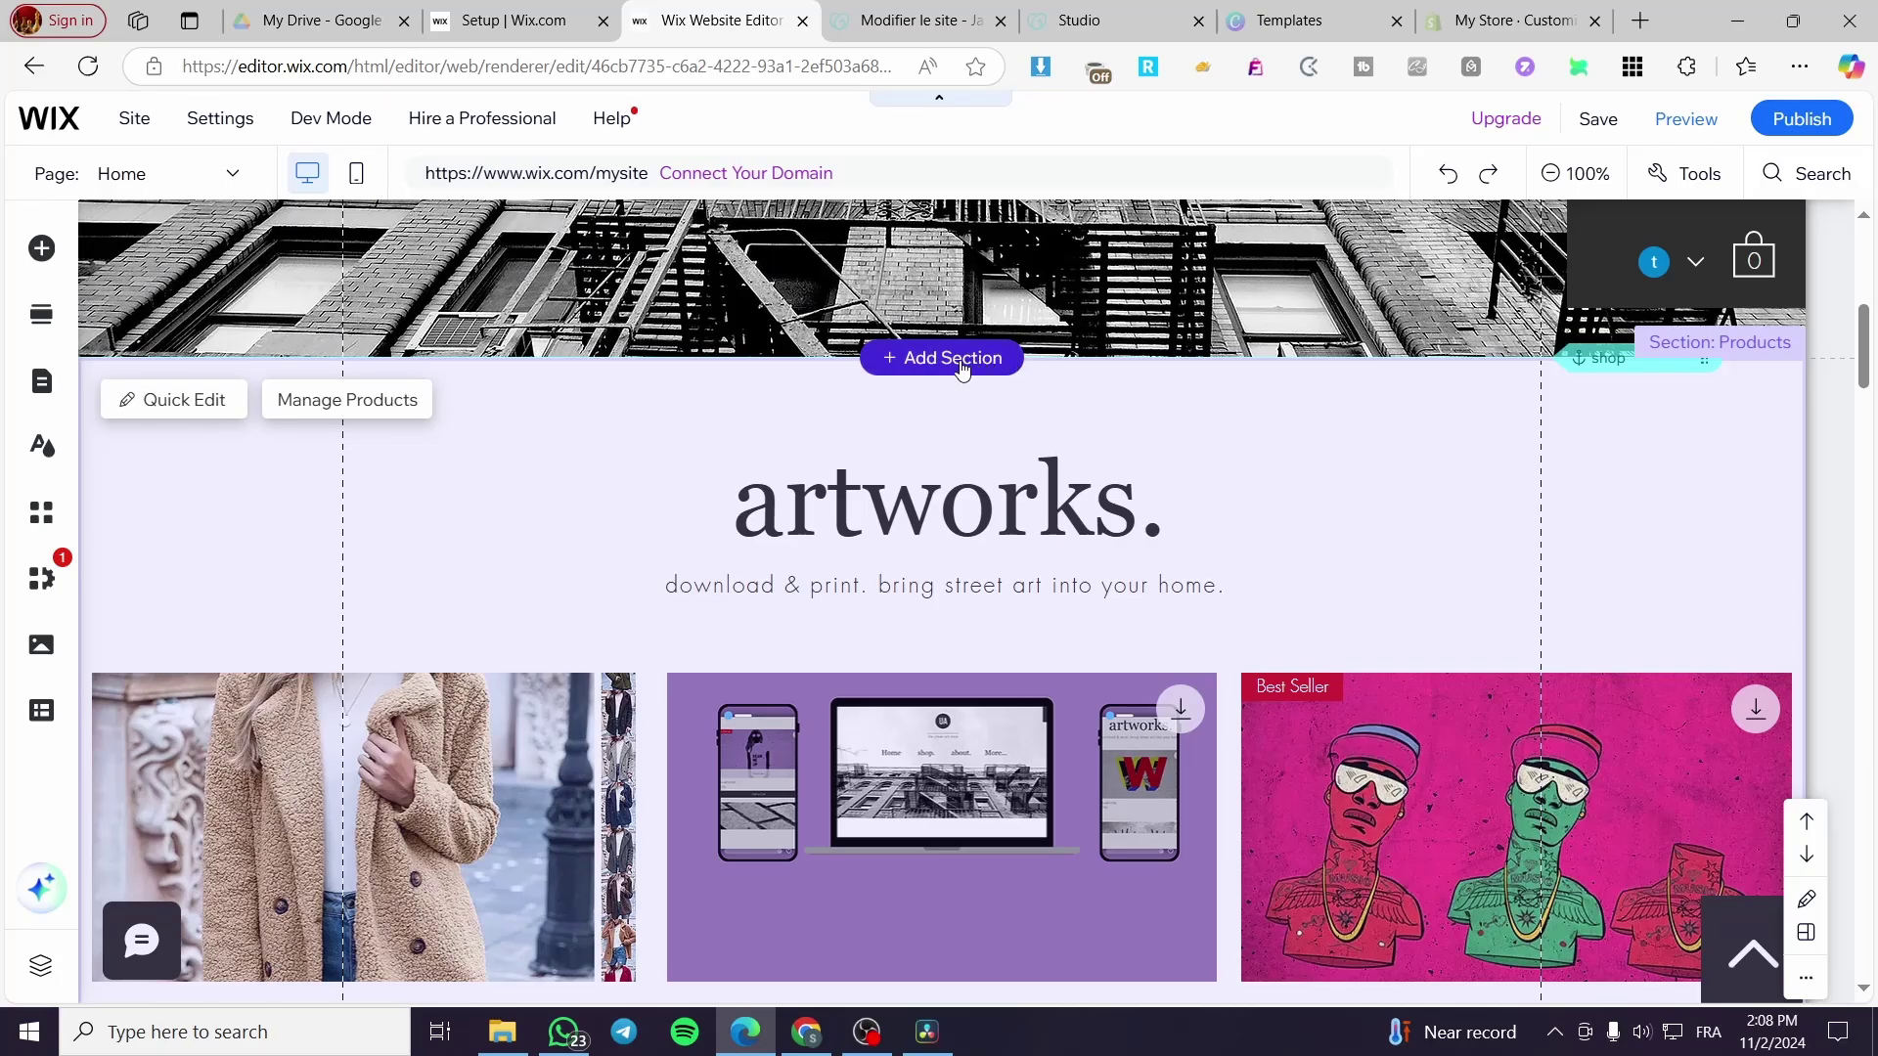
# Show the Site Menu page list: Home, shop., about., contact., FAQ and Portfolio
pyautogui.scroll(6, 955, 369)
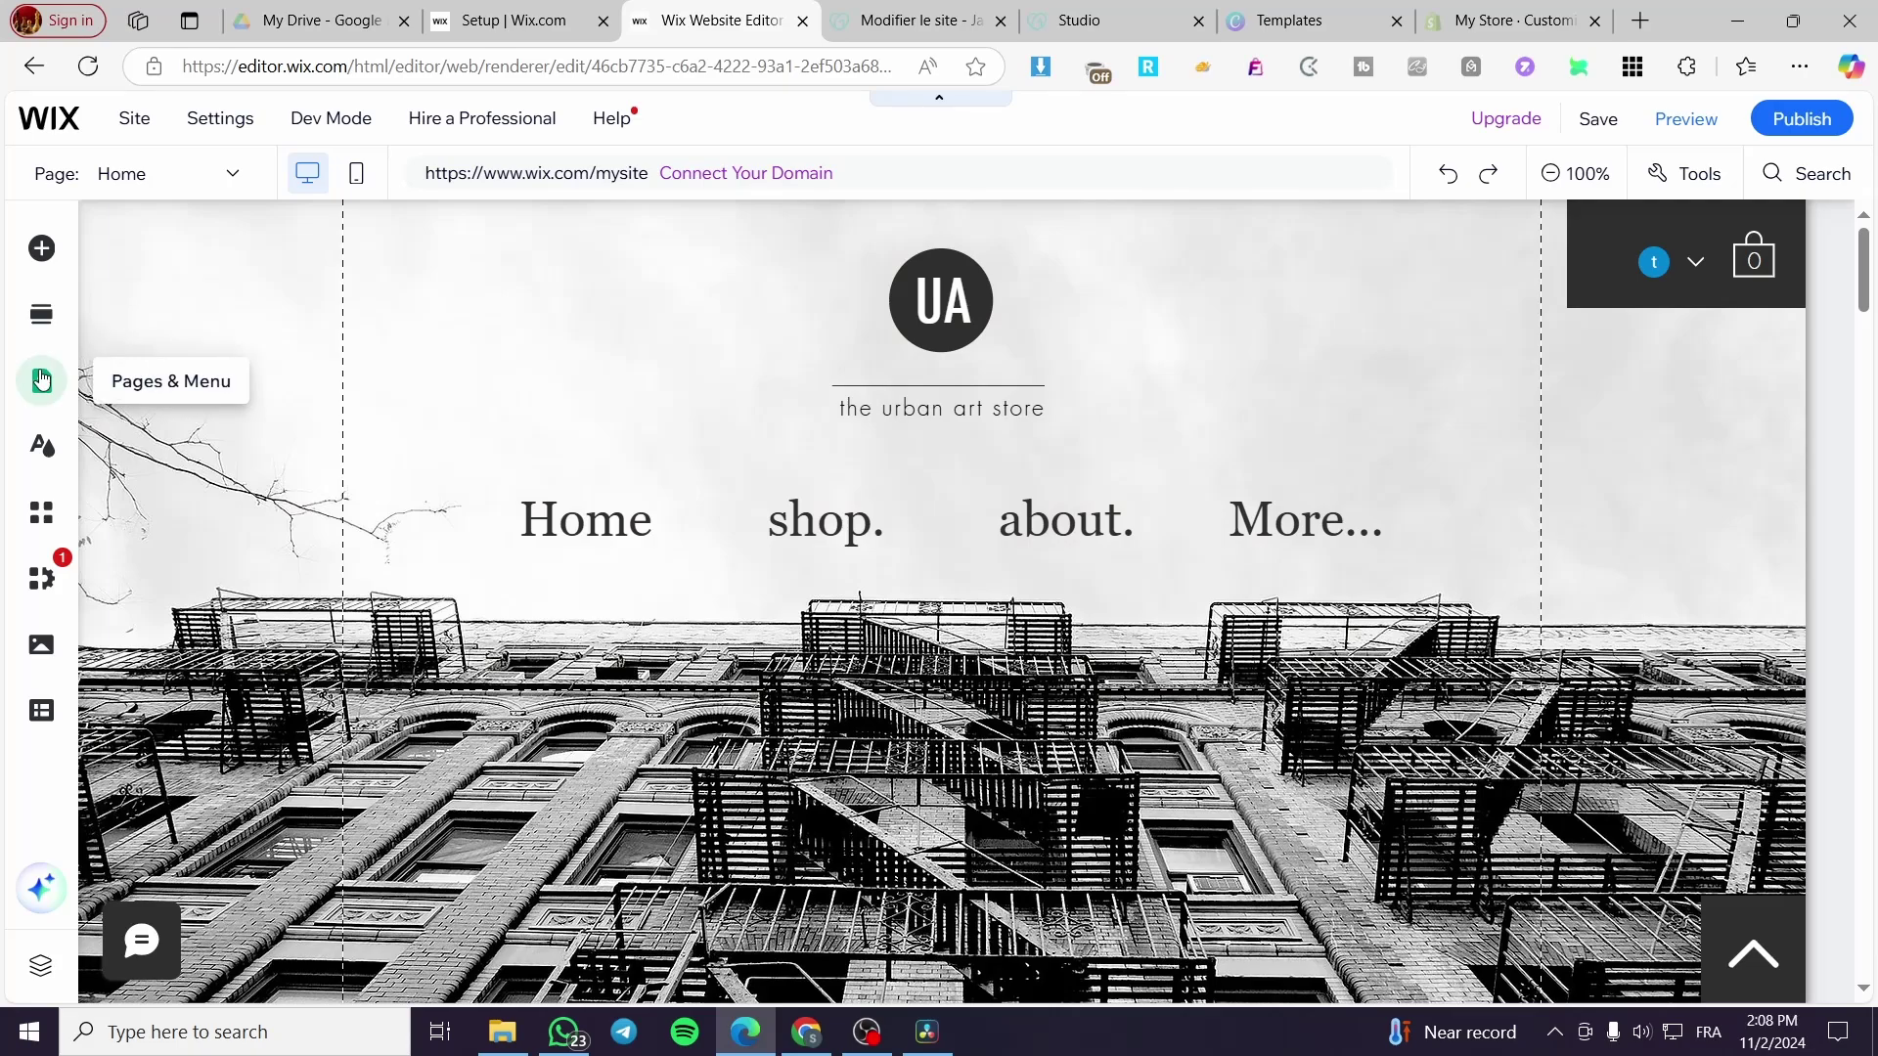
pyautogui.click(41, 384)
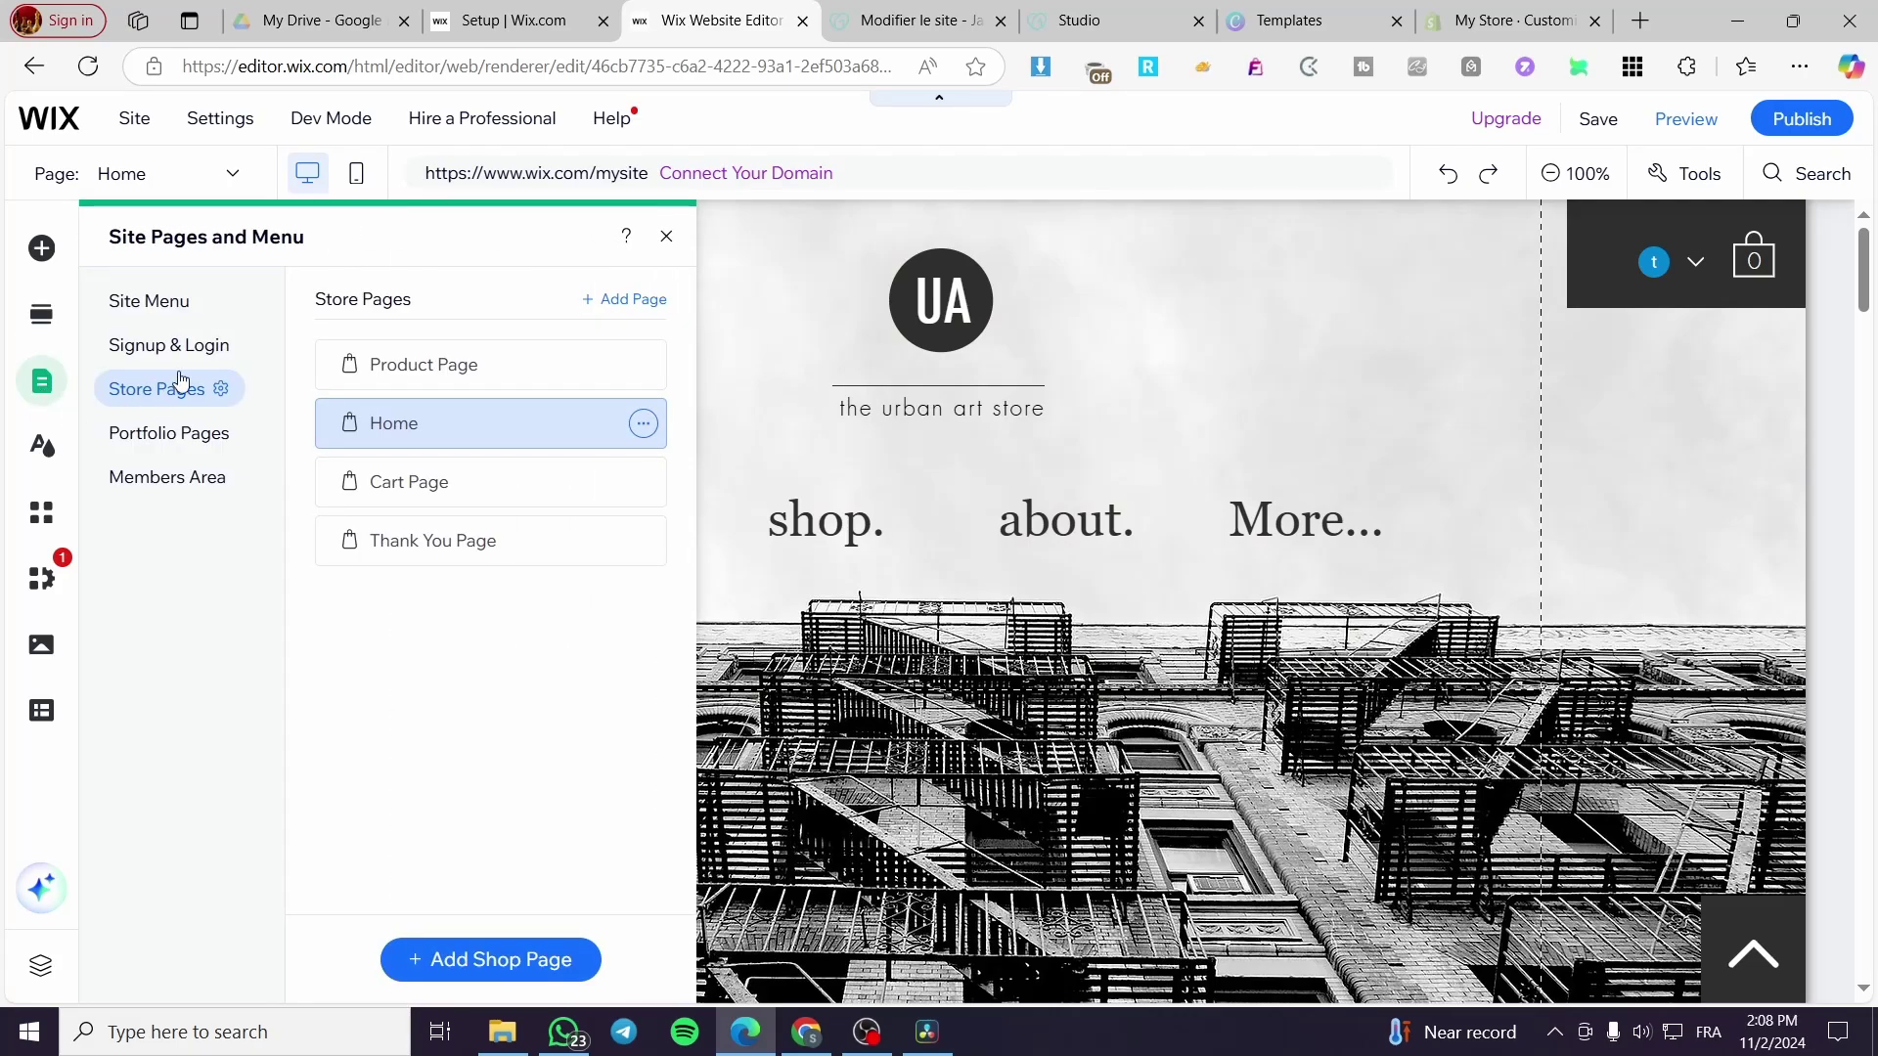
pyautogui.click(182, 320)
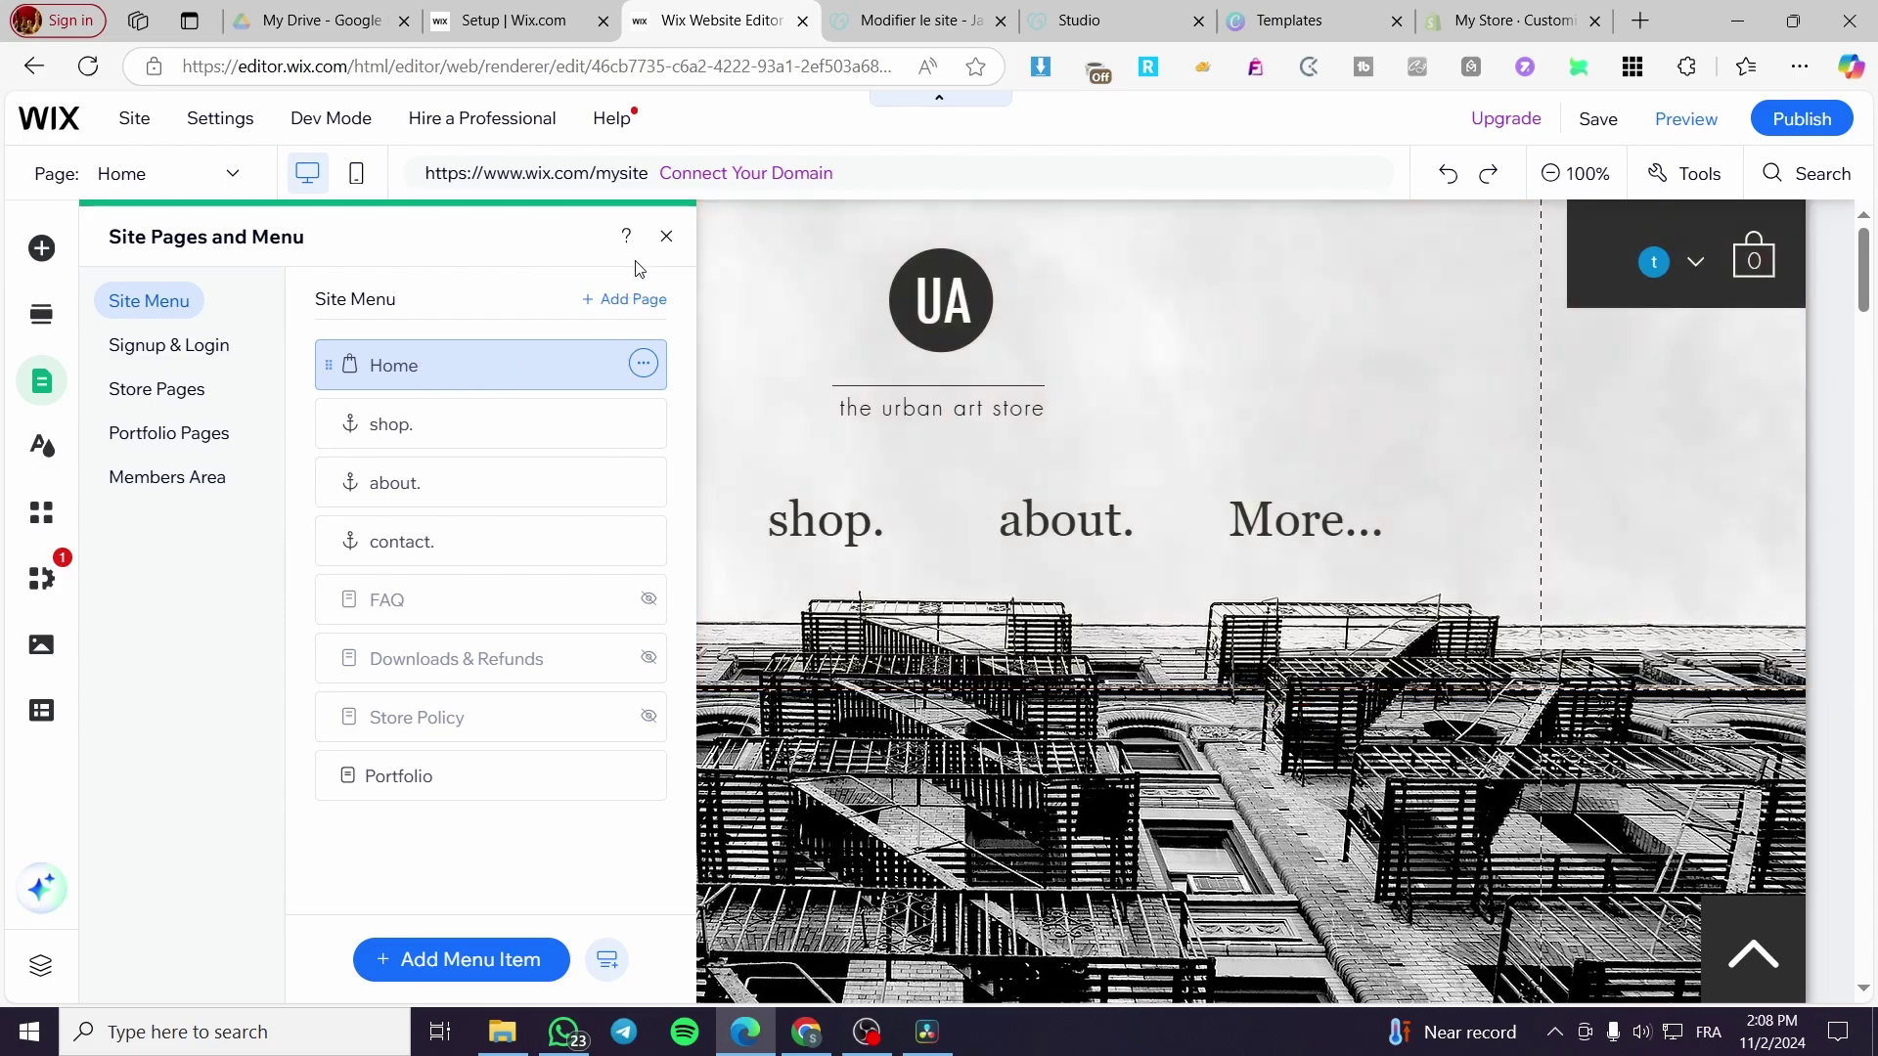
pyautogui.click(669, 237)
pyautogui.scroll(-15, 1044, 366)
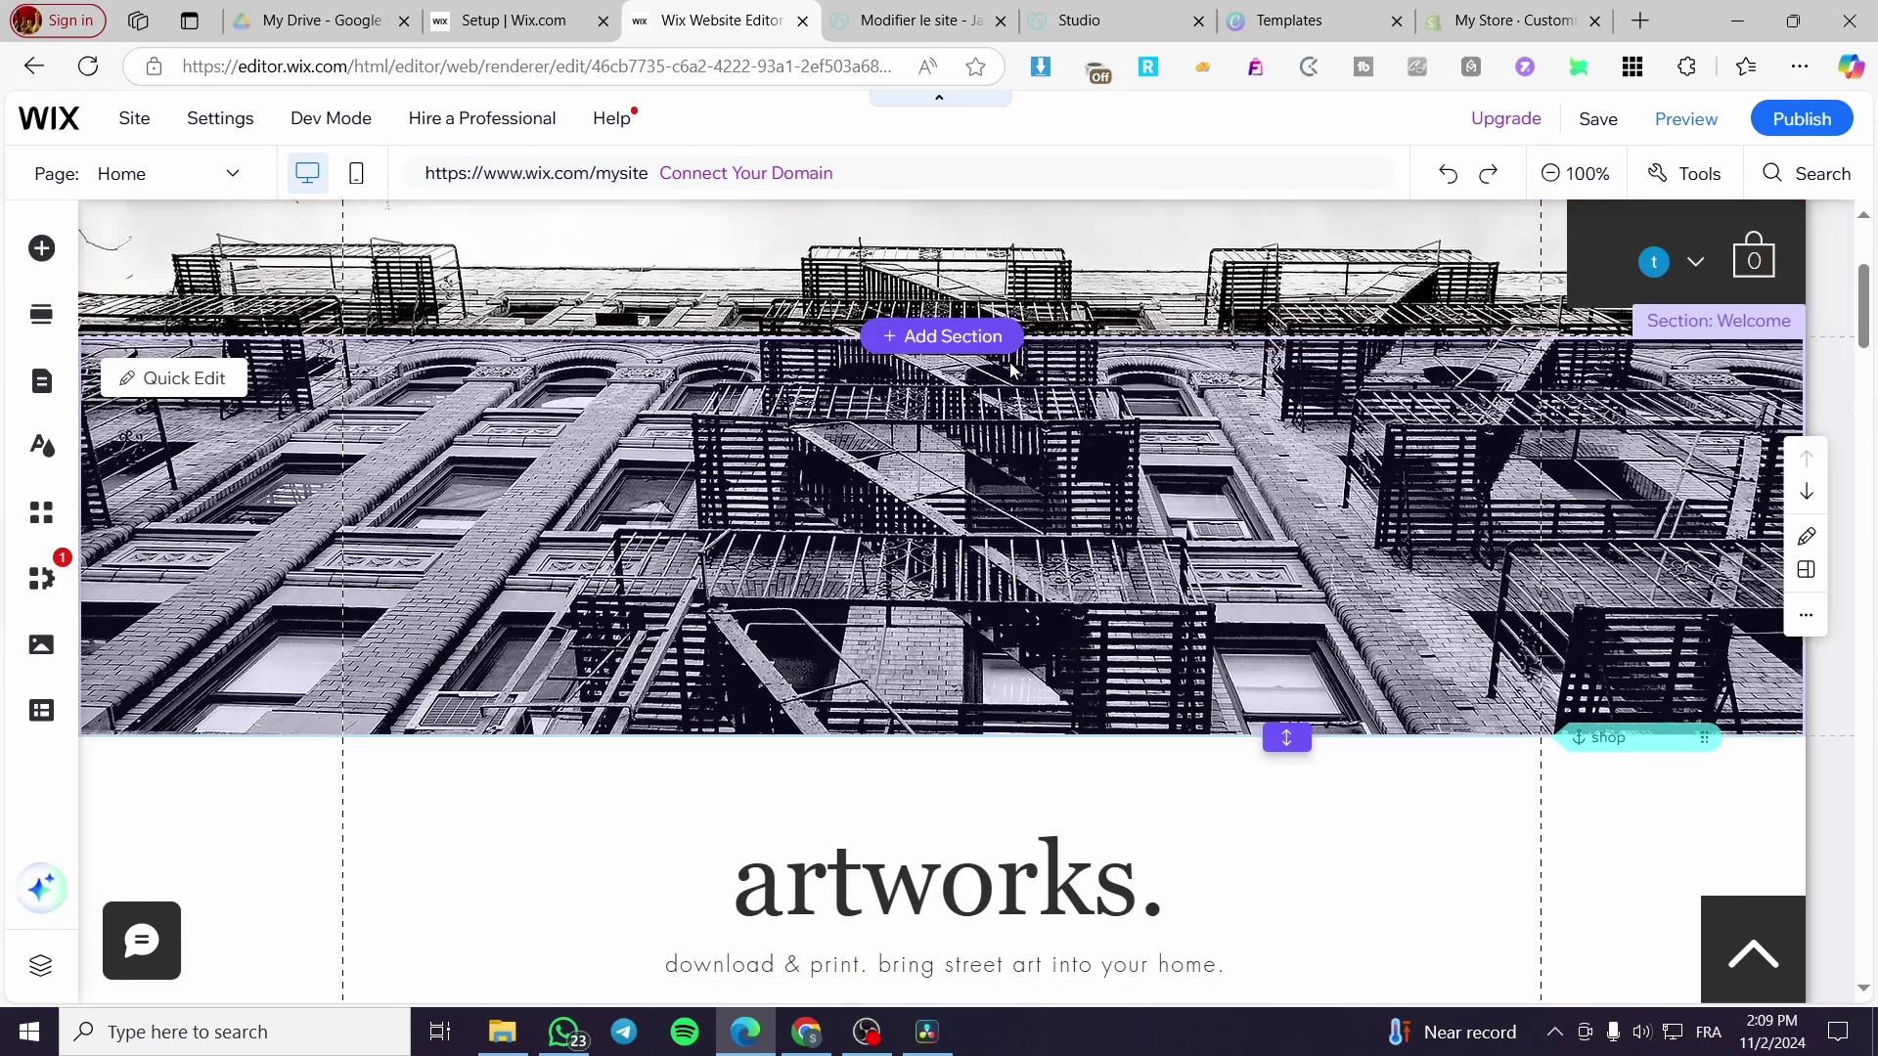
pyautogui.scroll(-5, 919, 375)
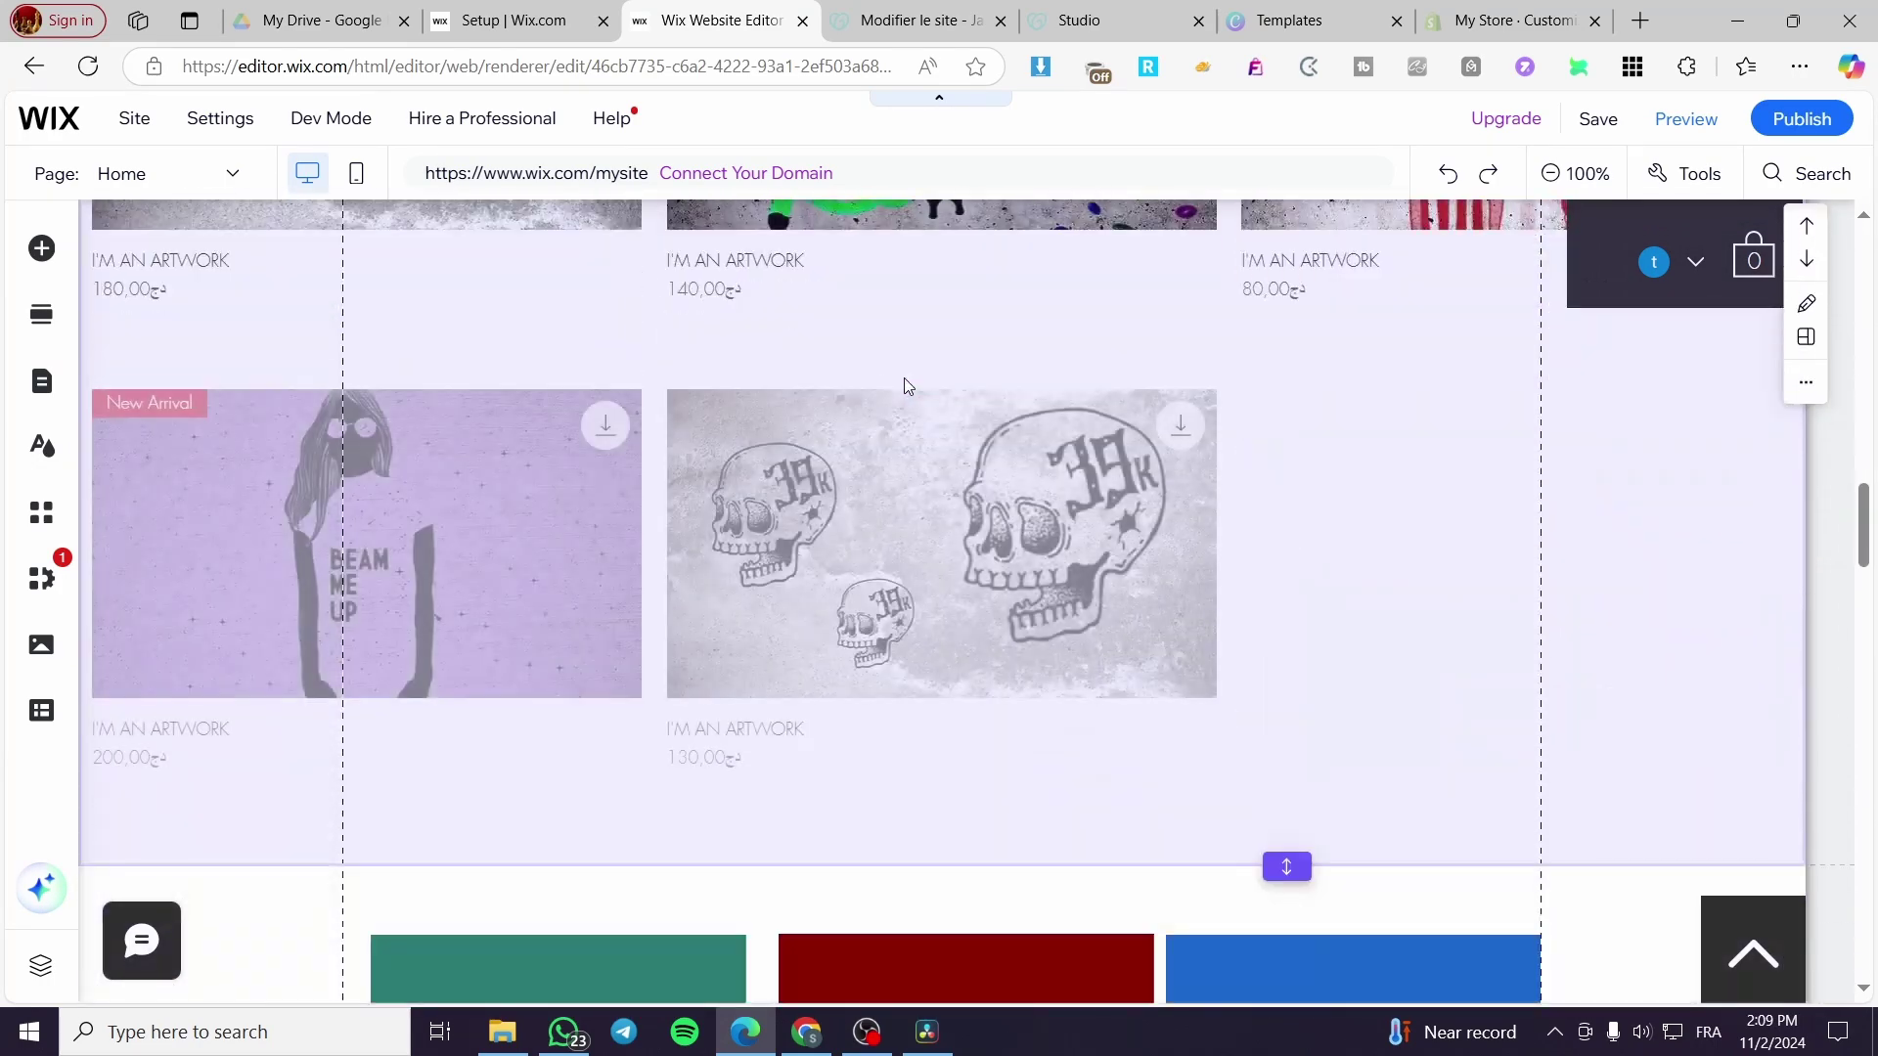
pyautogui.scroll(12, 1093, 727)
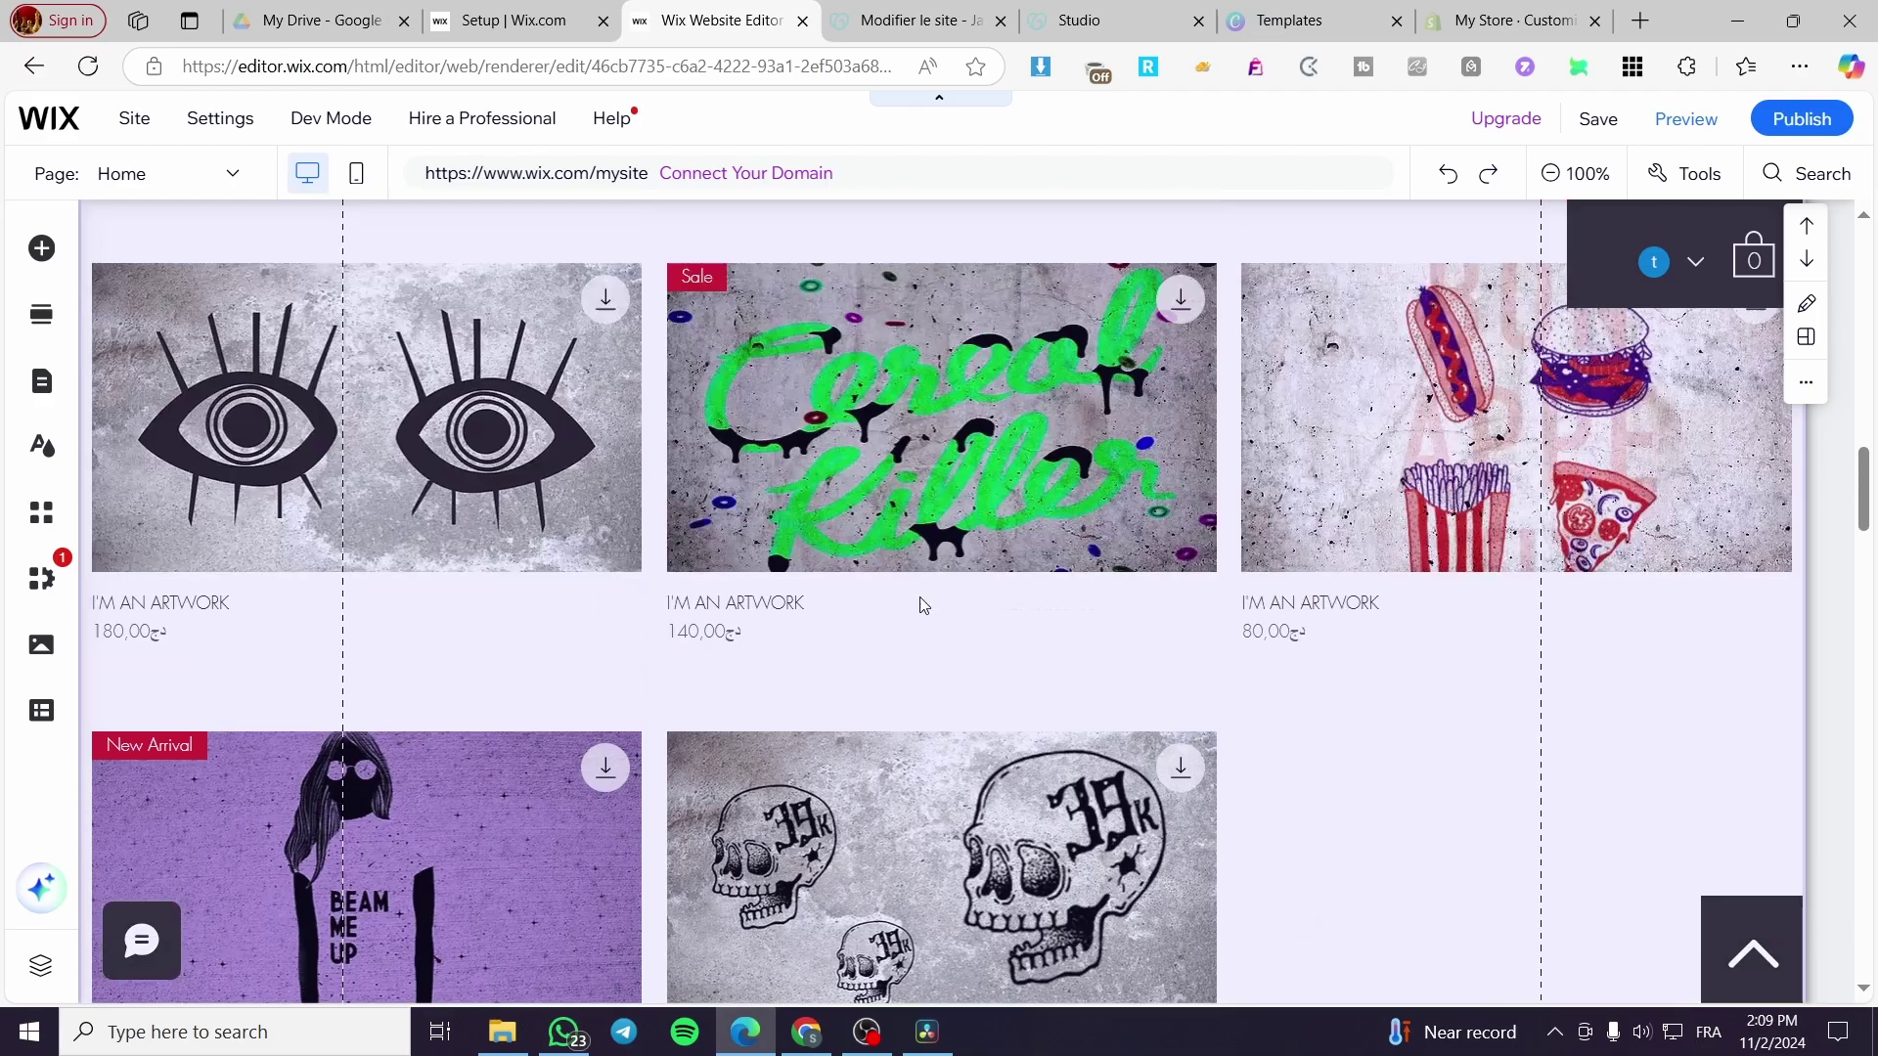
pyautogui.scroll(-2, 612, 604)
pyautogui.scroll(3, 611, 604)
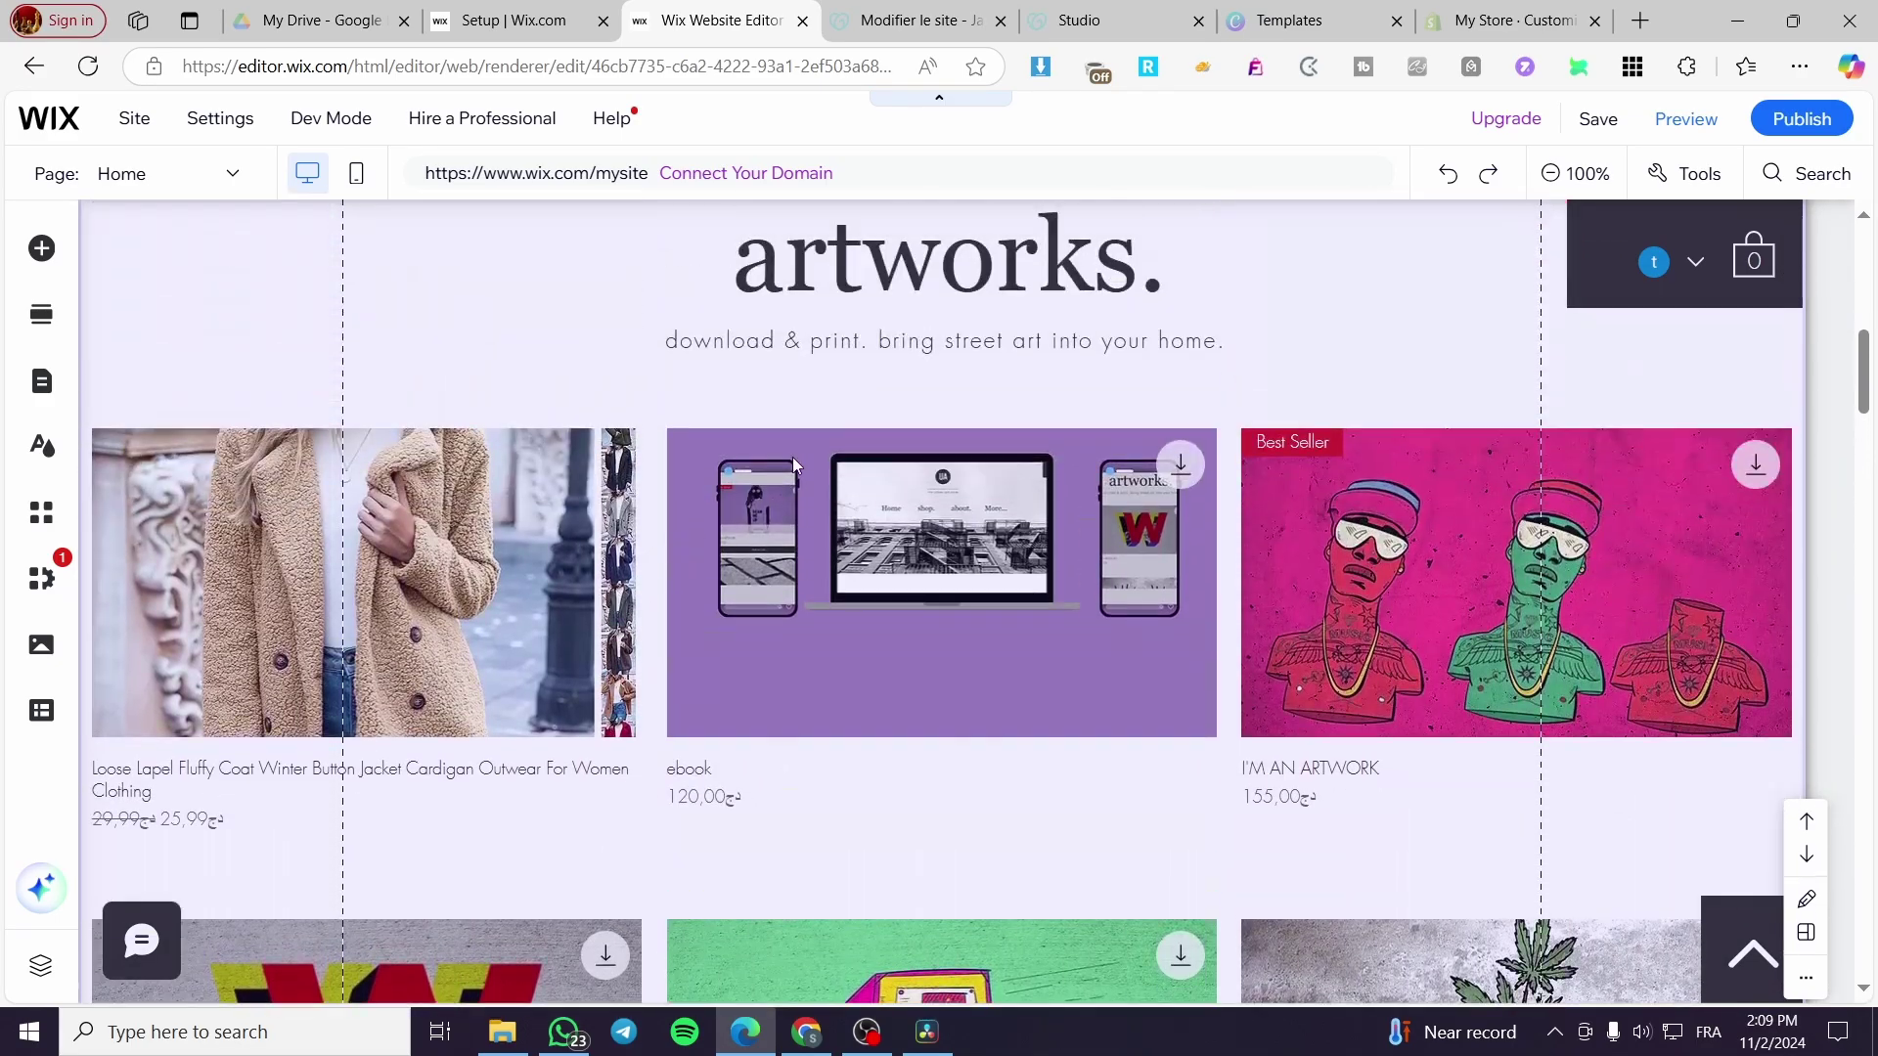
pyautogui.scroll(1, 892, 398)
pyautogui.click(887, 435)
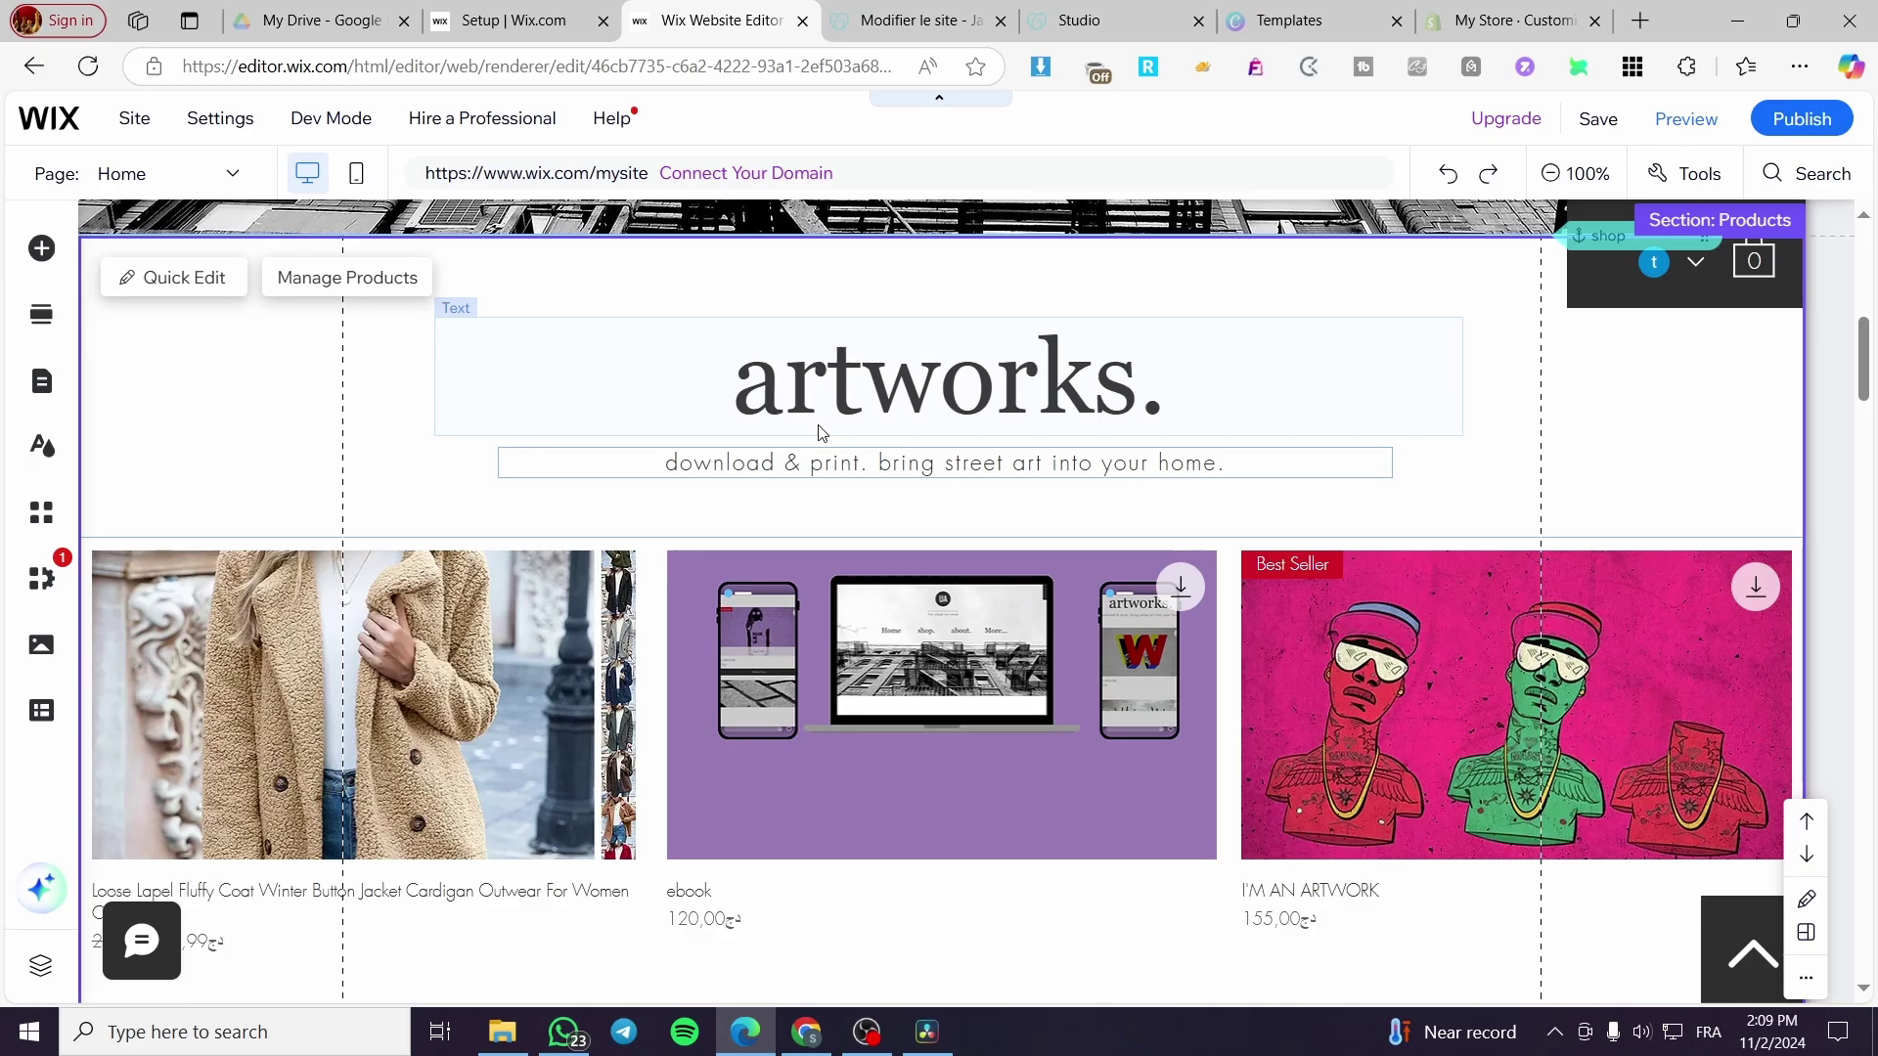
pyautogui.scroll(-5, 1207, 522)
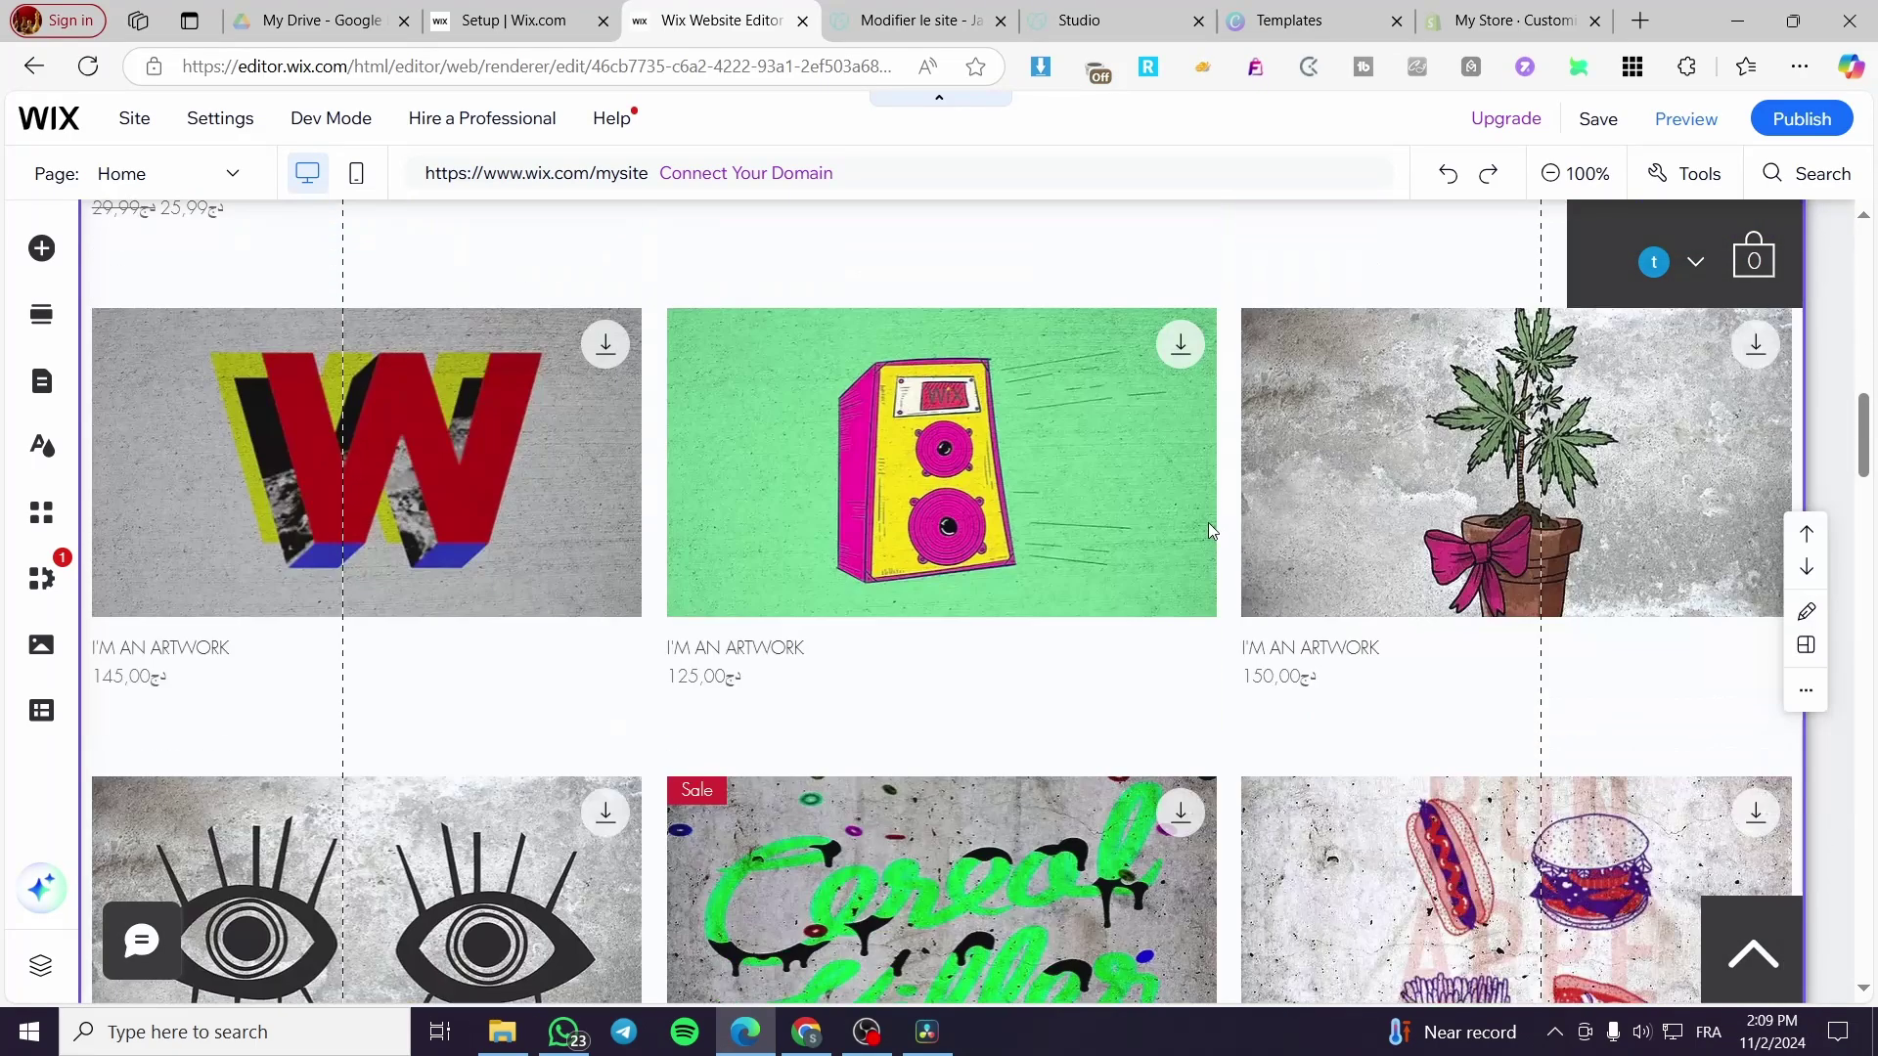
pyautogui.scroll(-5, 846, 758)
pyautogui.scroll(-8, 710, 669)
pyautogui.scroll(7, 712, 647)
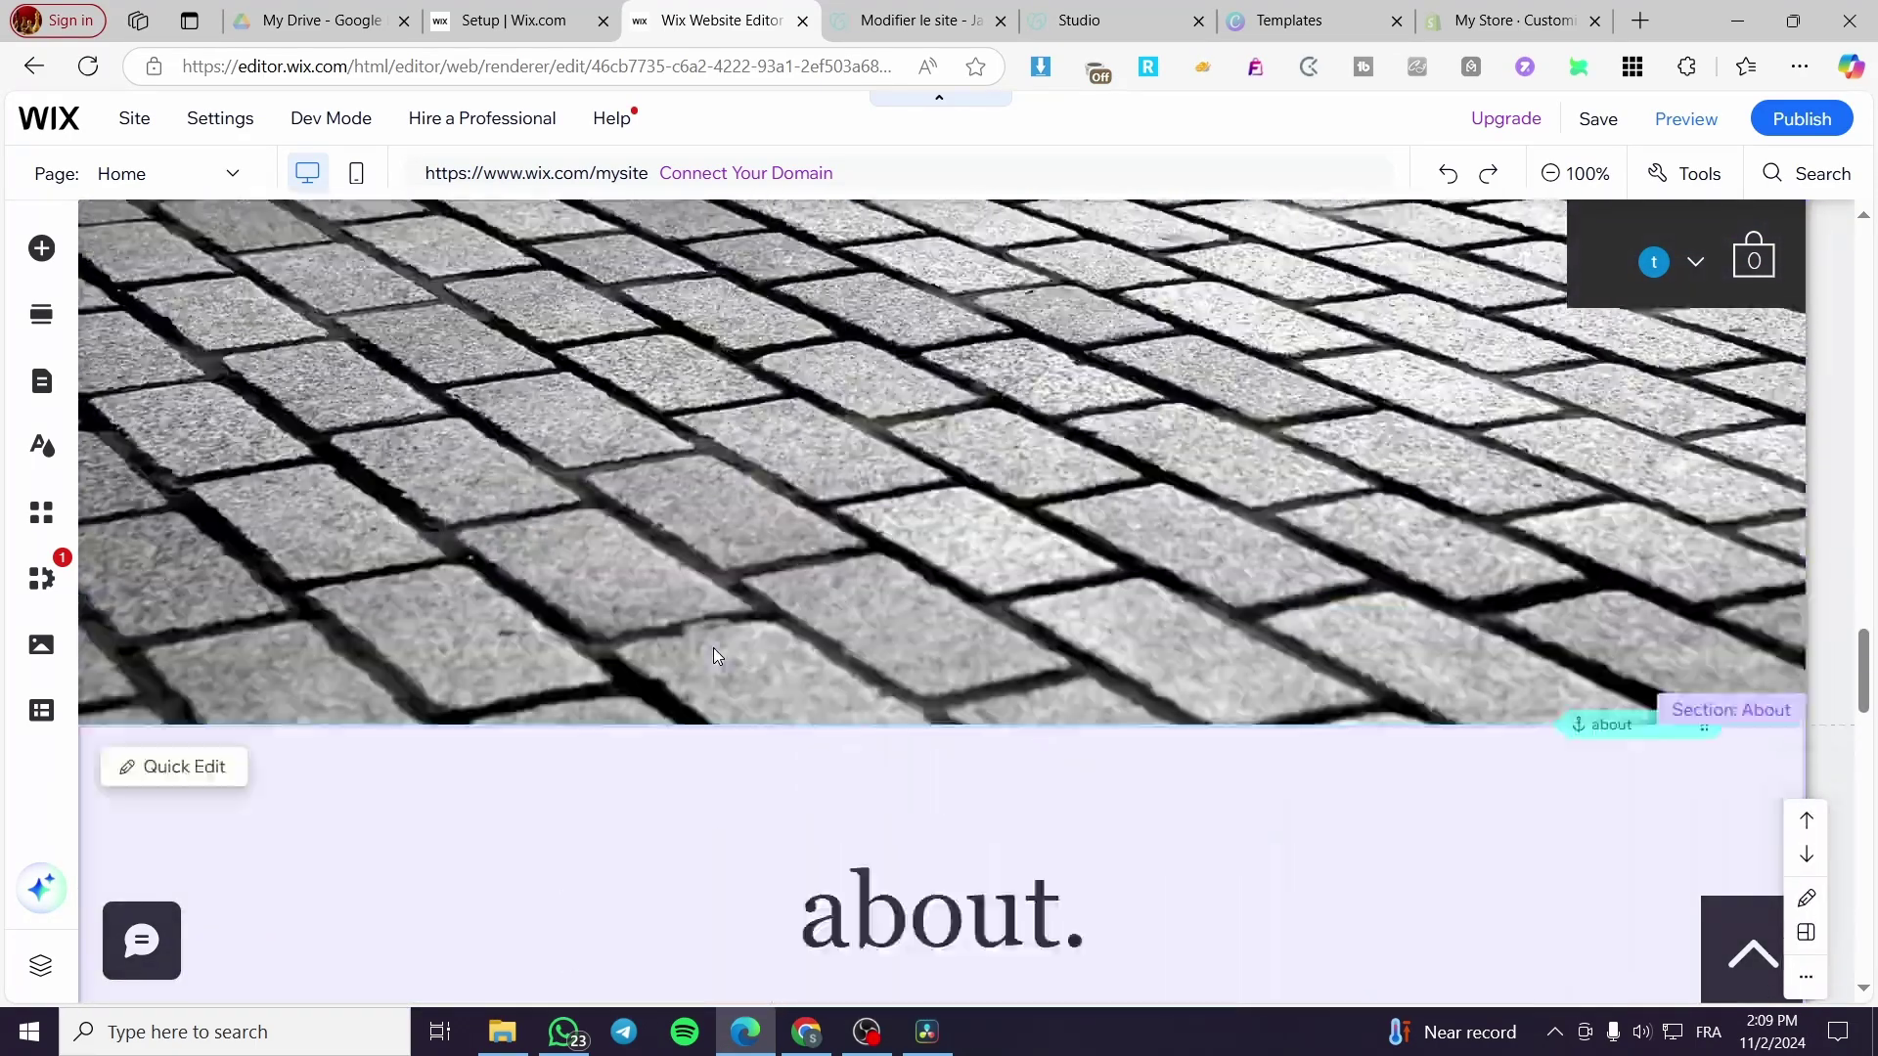
pyautogui.click(1651, 526)
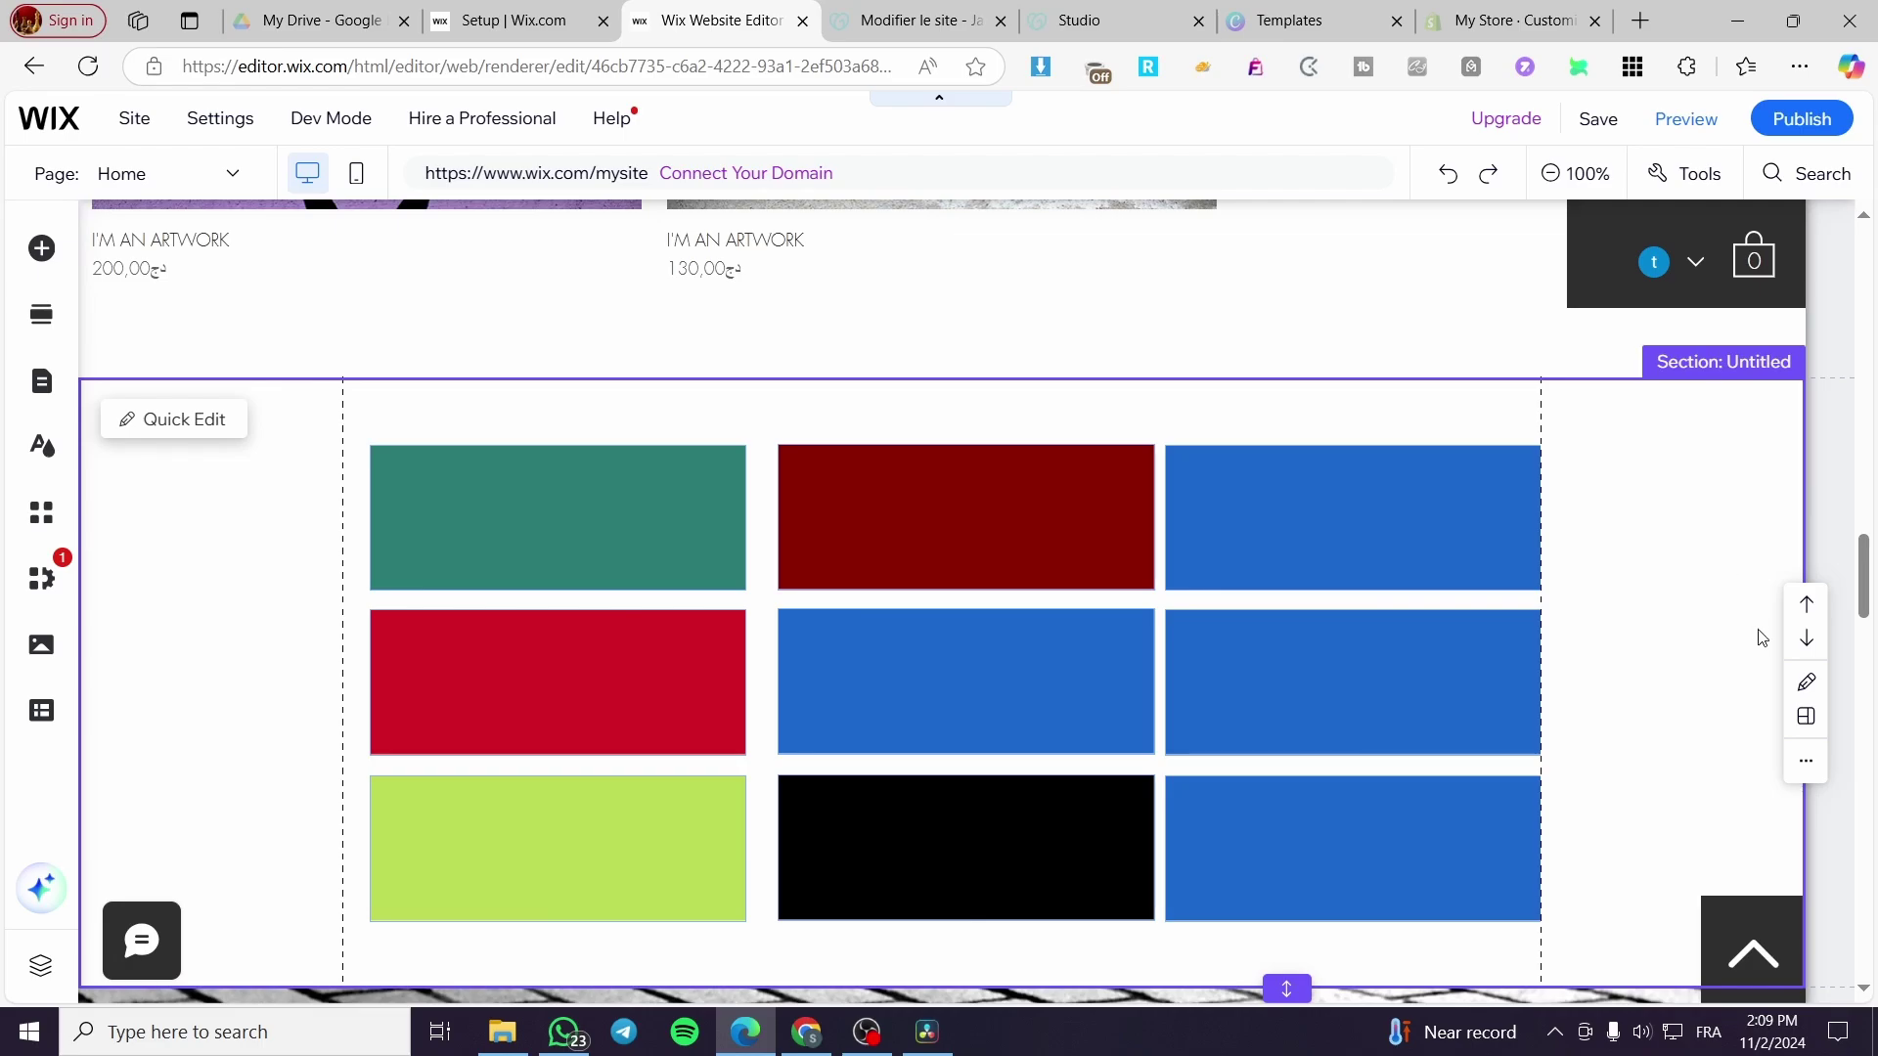
pyautogui.press('Delete')
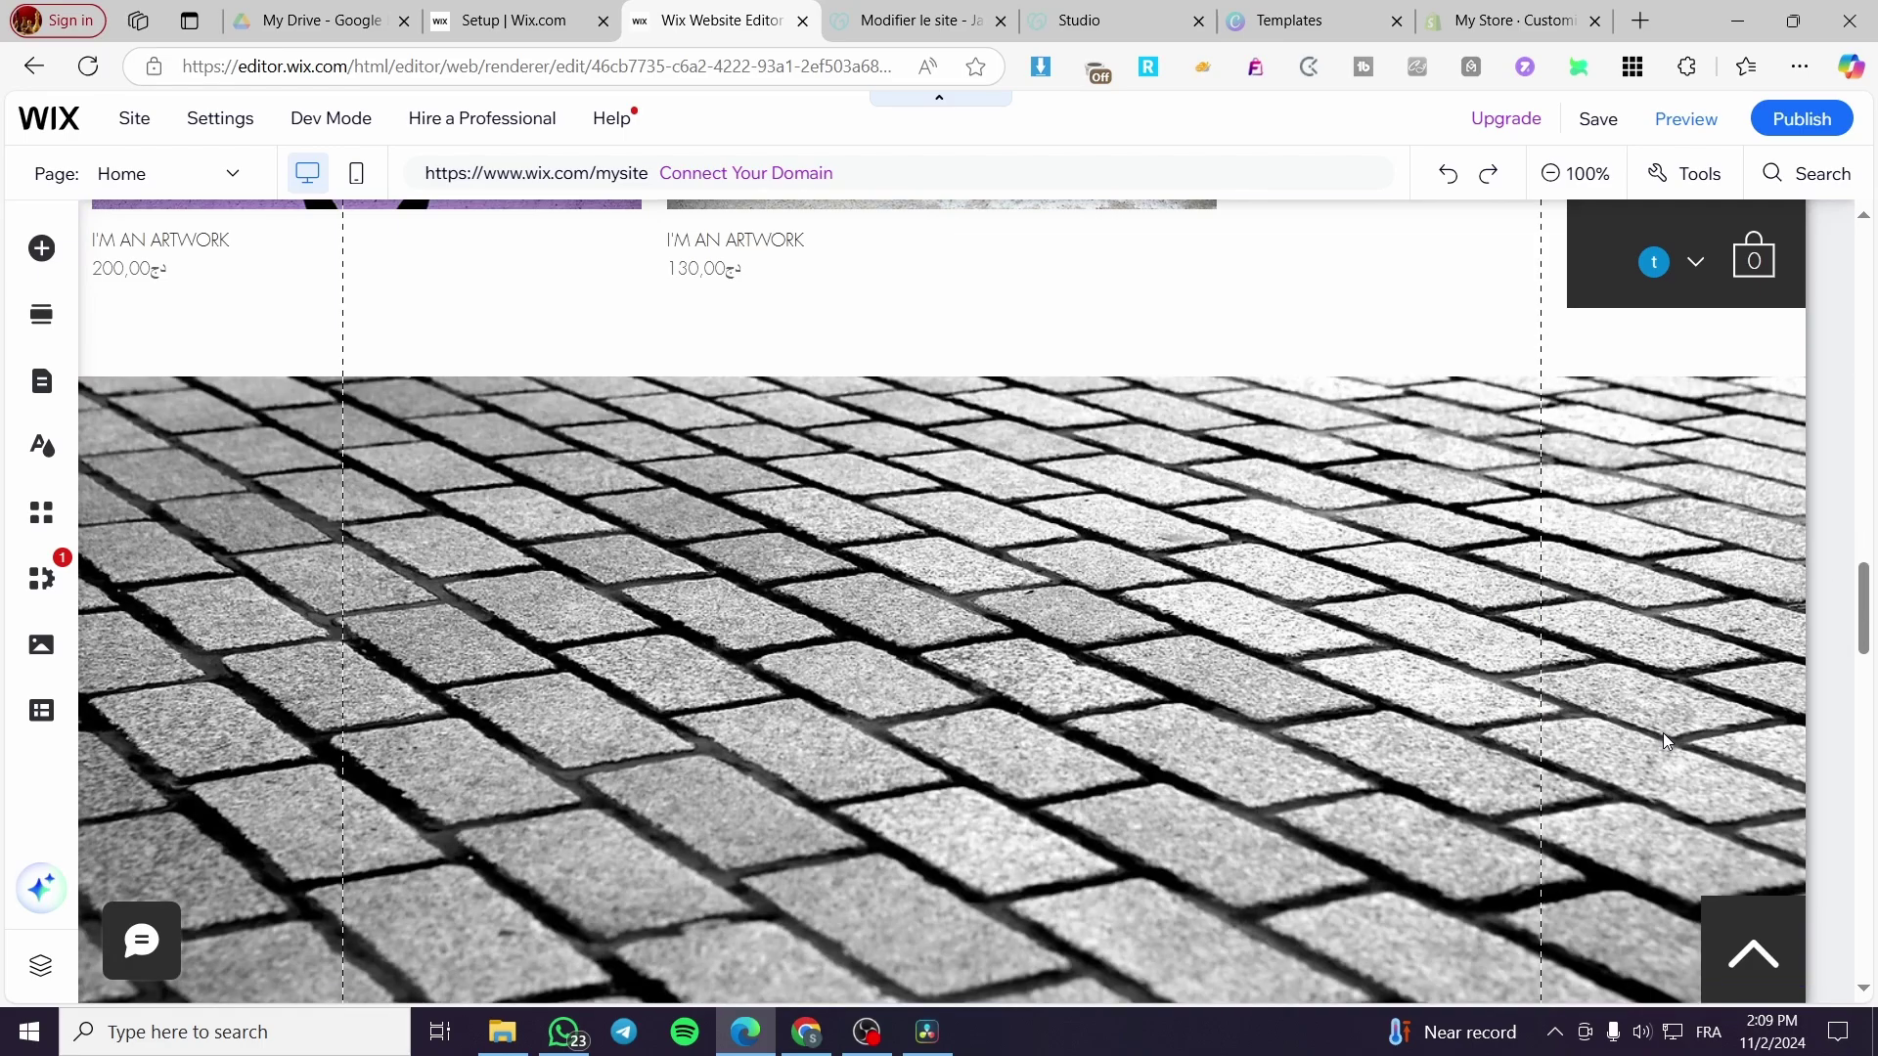
pyautogui.scroll(-5, 1171, 638)
pyautogui.scroll(5, 1080, 572)
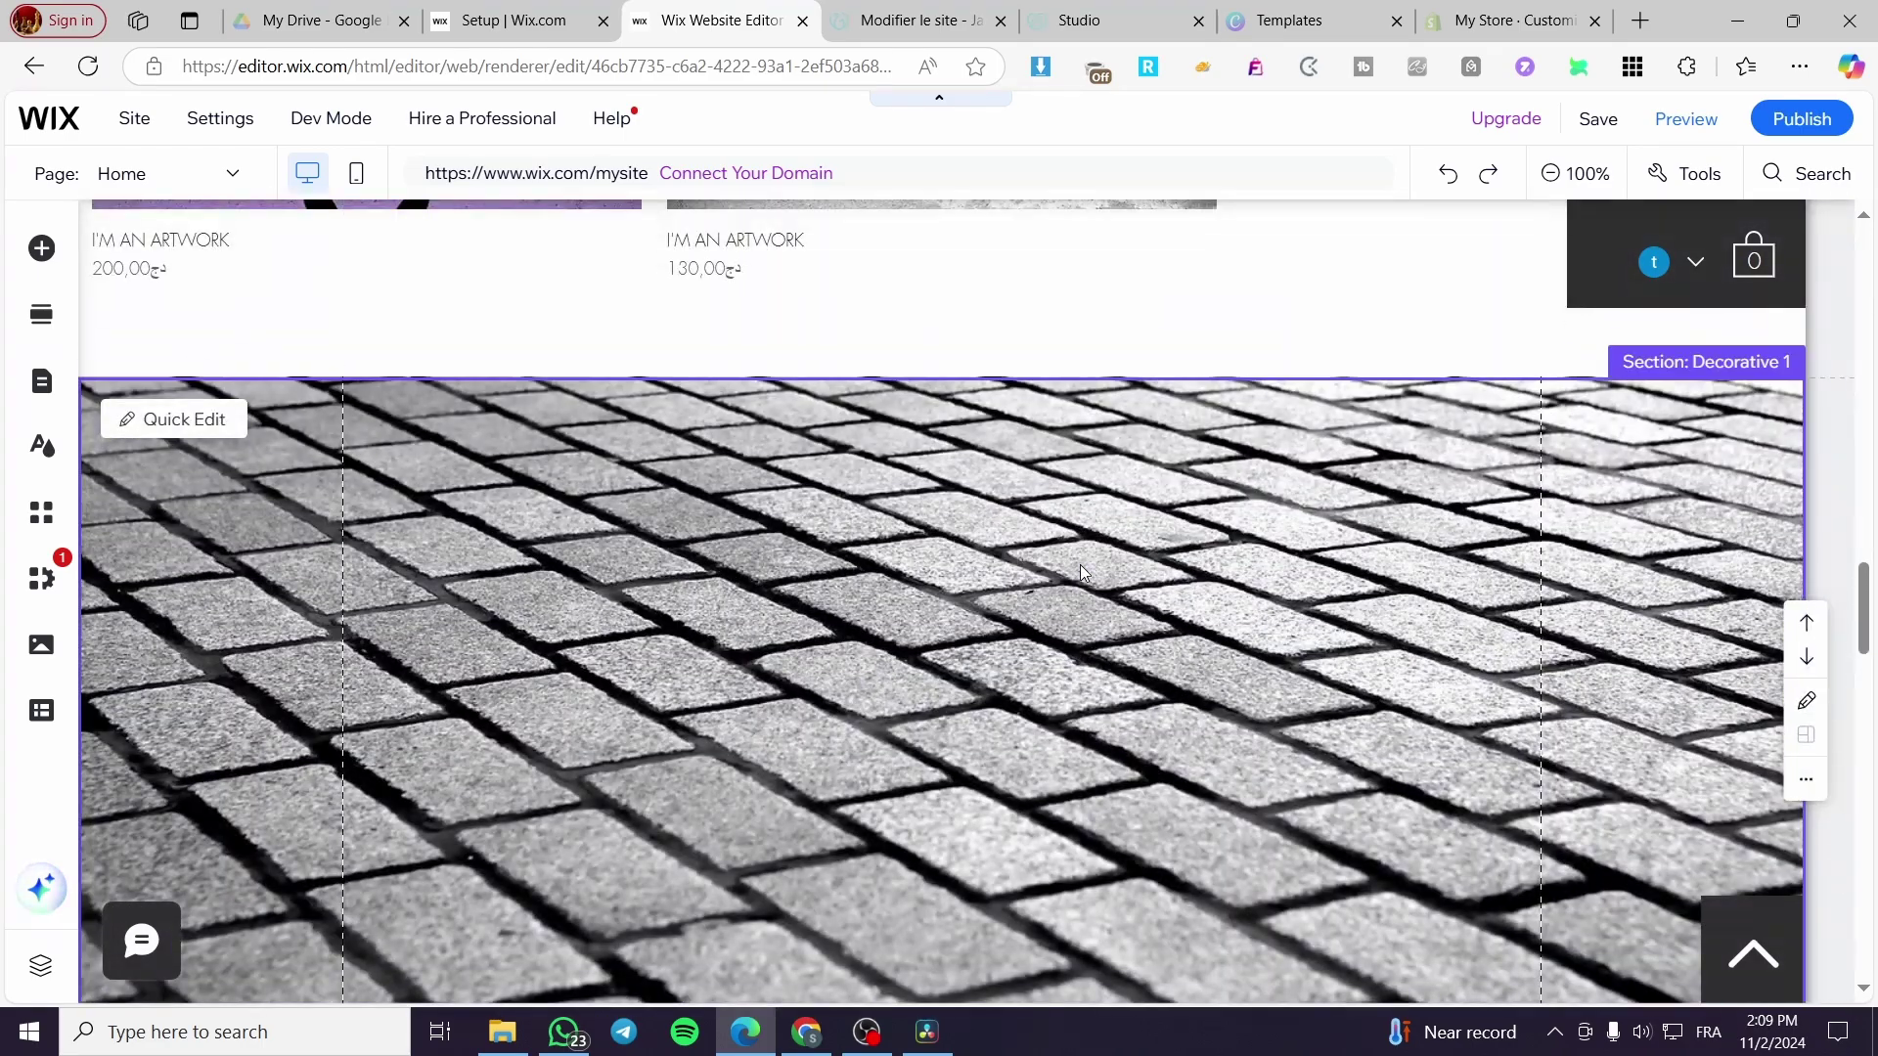
pyautogui.press('Delete')
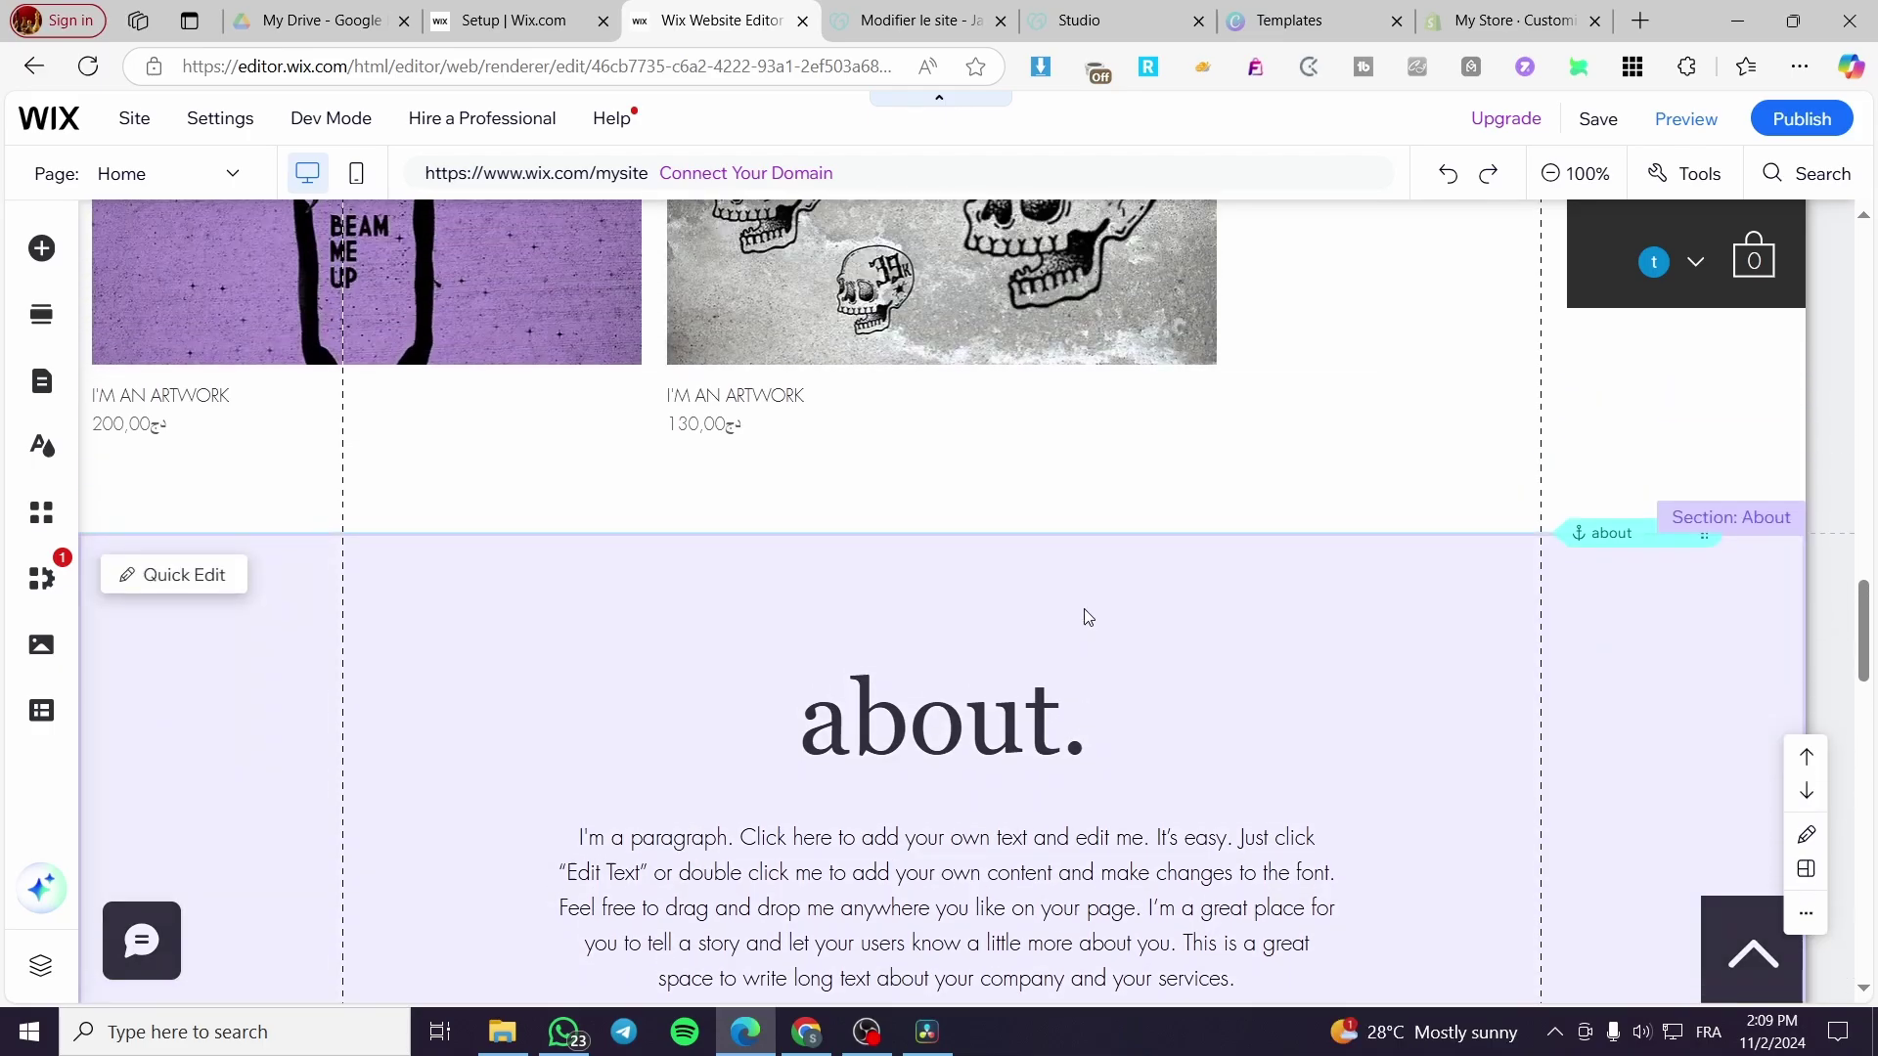
pyautogui.scroll(-5, 1078, 587)
pyautogui.scroll(-10, 1078, 612)
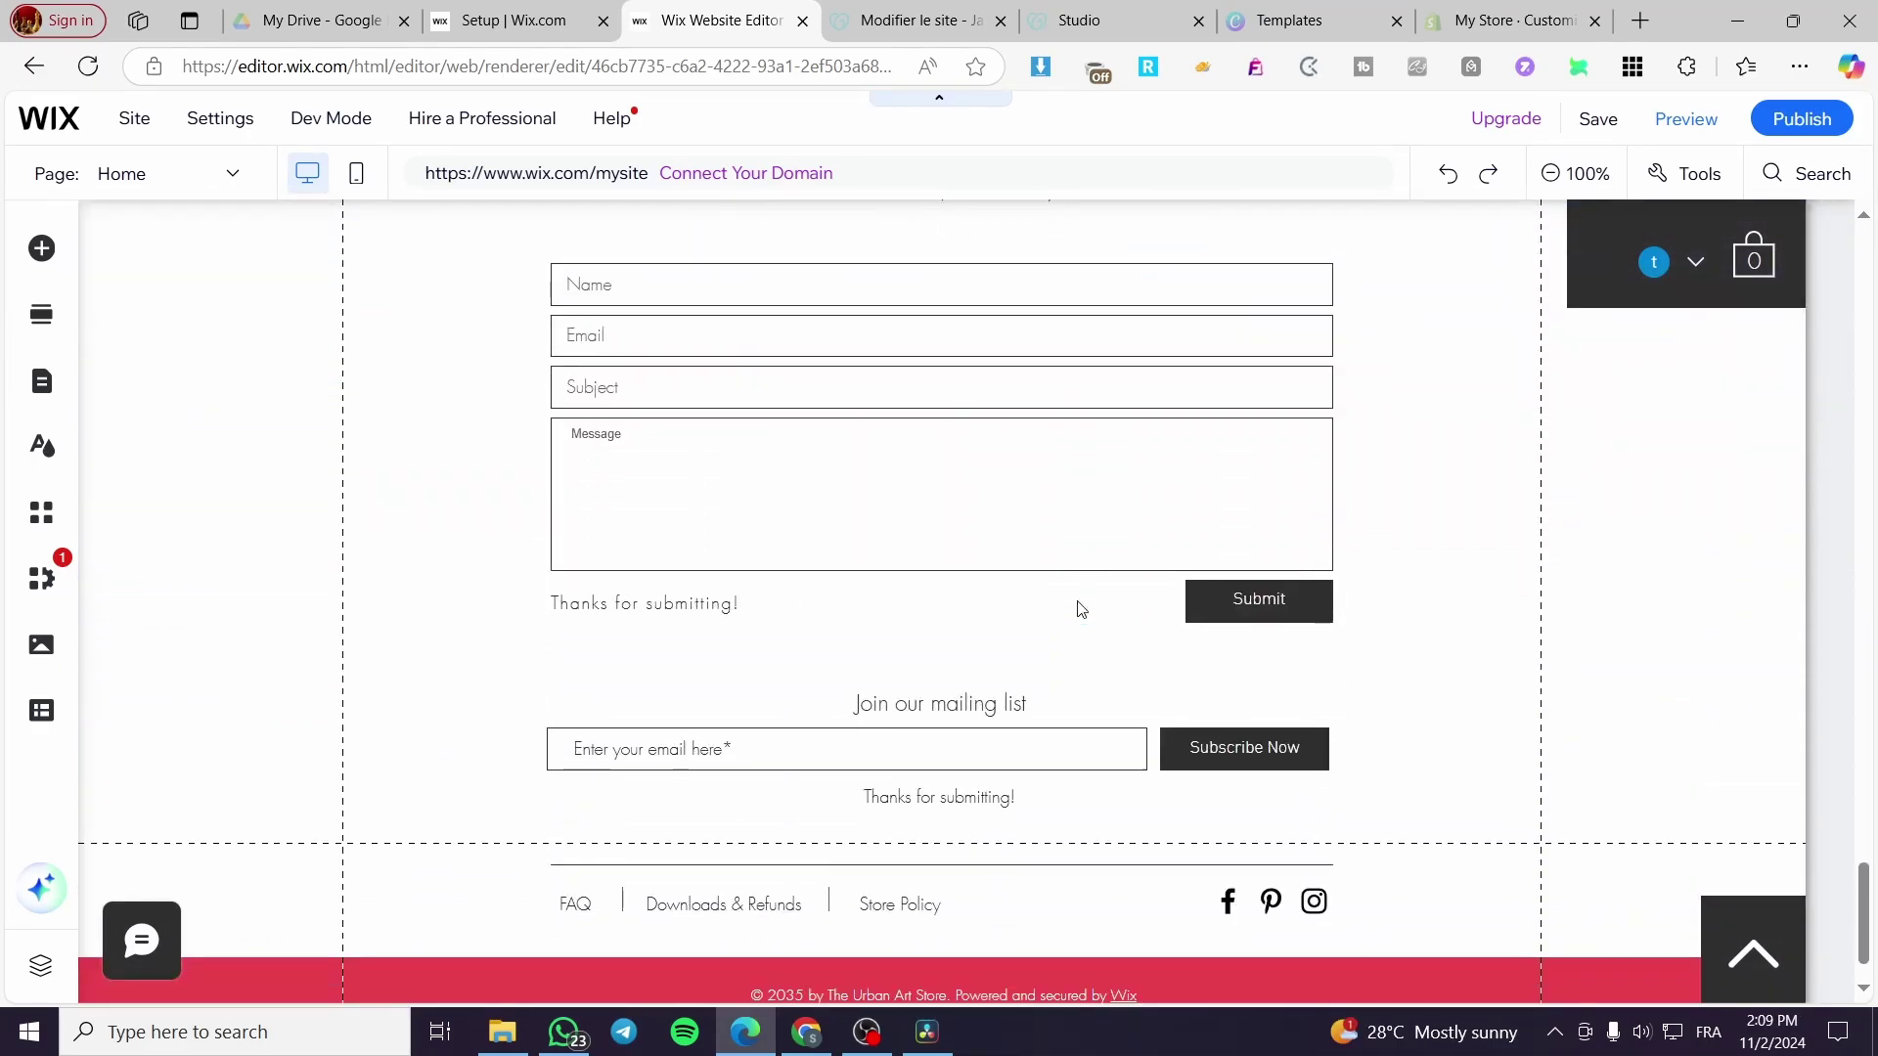
pyautogui.scroll(5, 1078, 608)
pyautogui.scroll(10, 1080, 600)
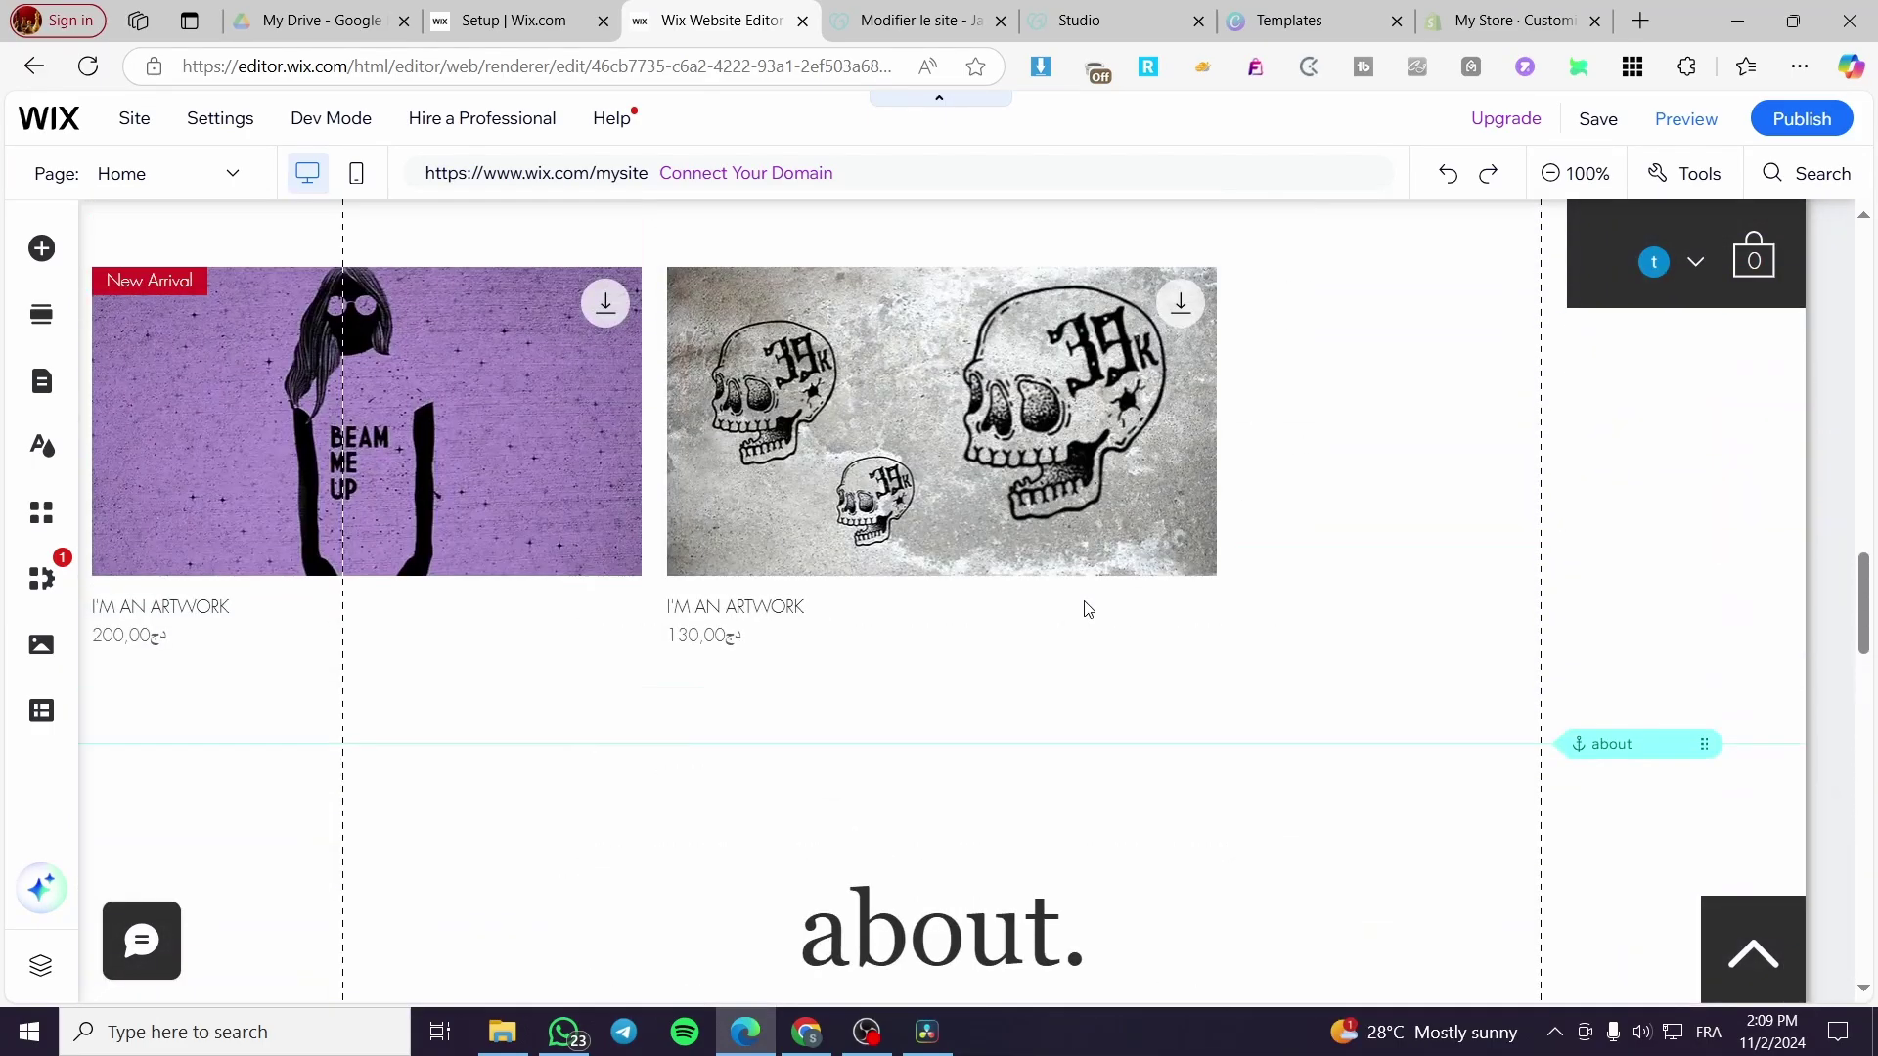
pyautogui.scroll(10, 1082, 596)
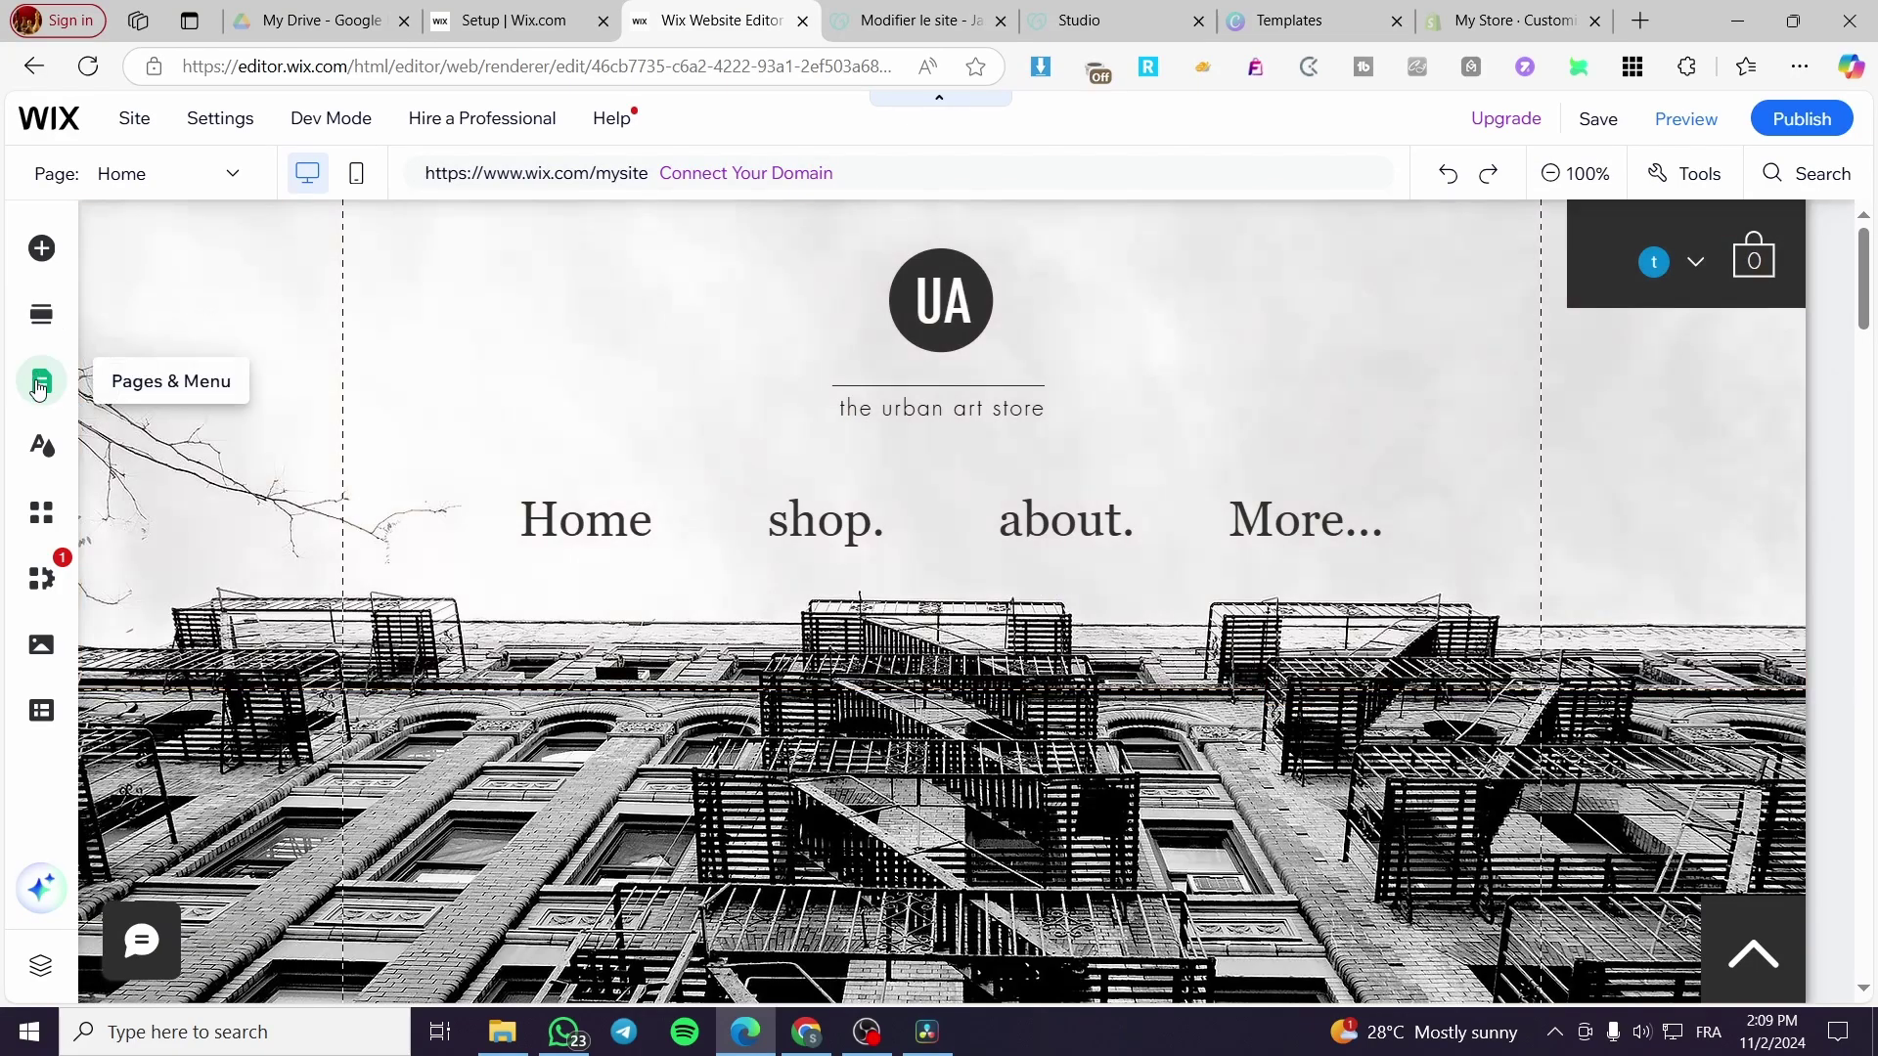
# Reopen the Site Menu page list and jump to the Home page's about. section
pyautogui.click(39, 388)
pyautogui.click(167, 309)
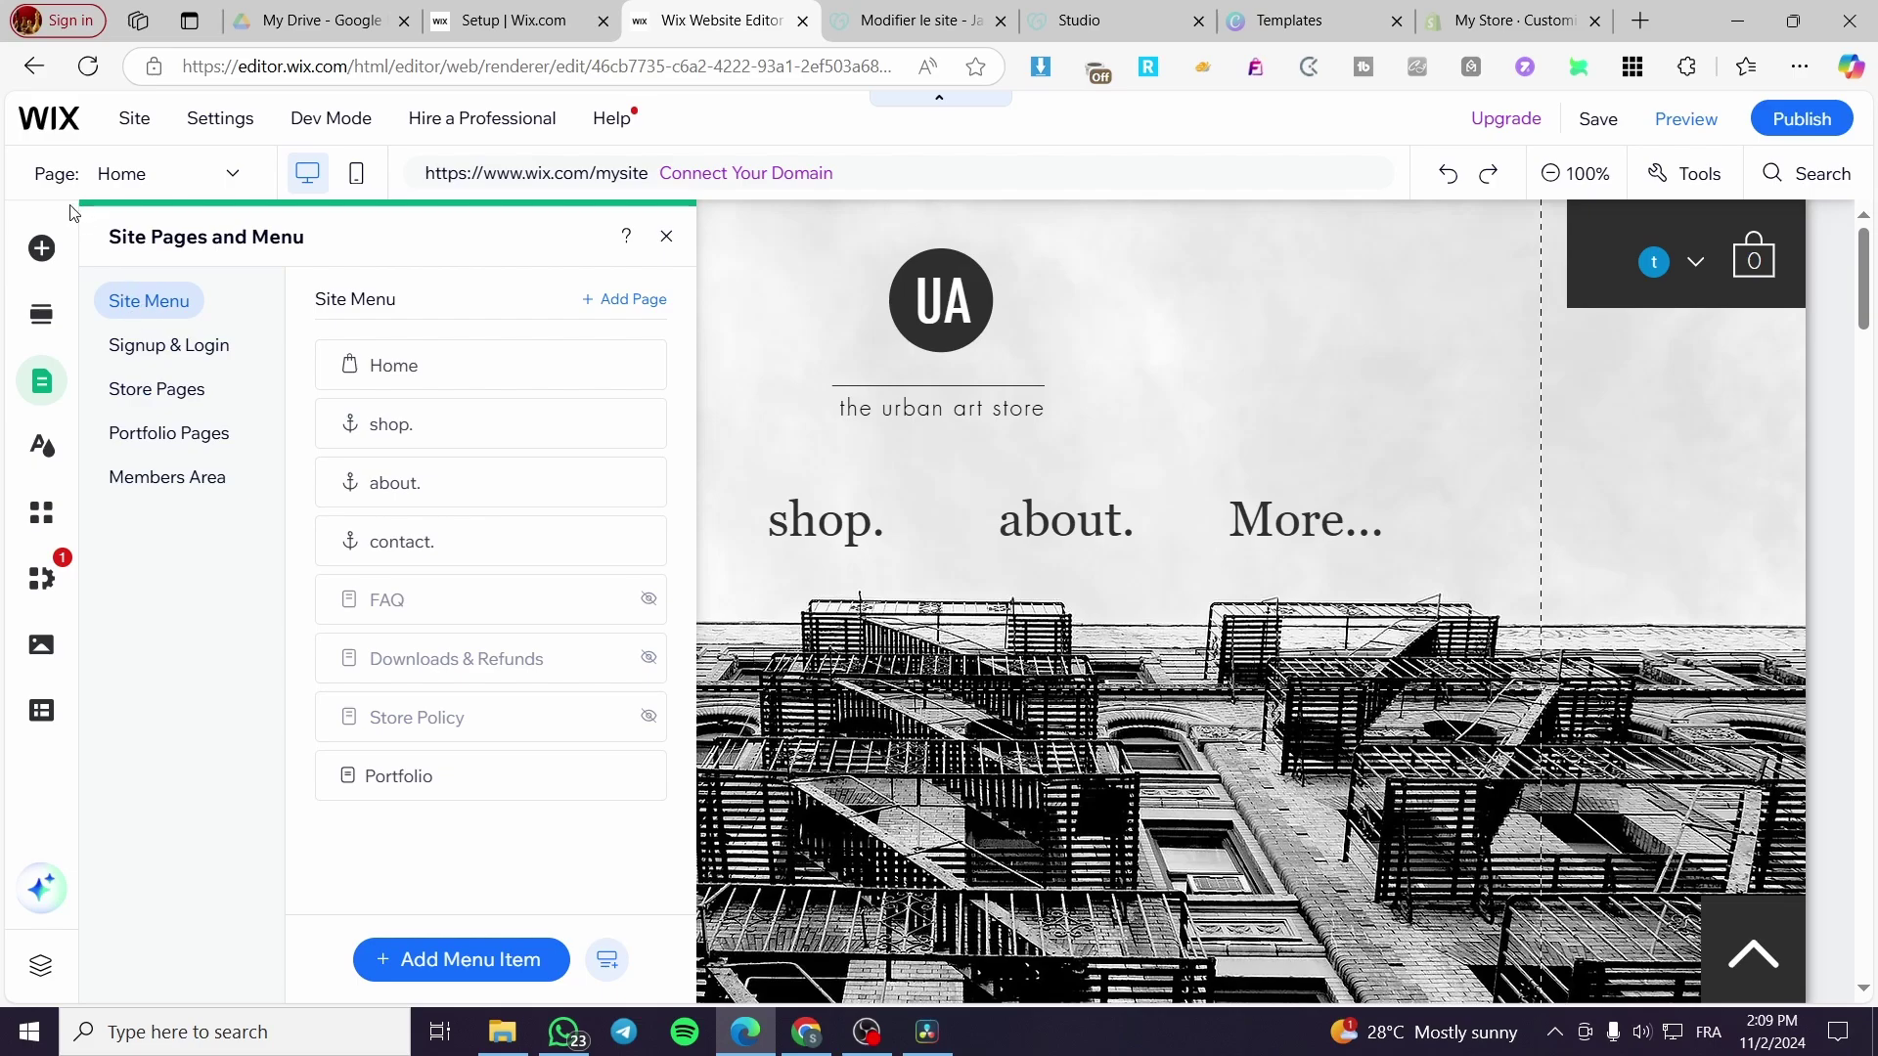
pyautogui.click(40, 246)
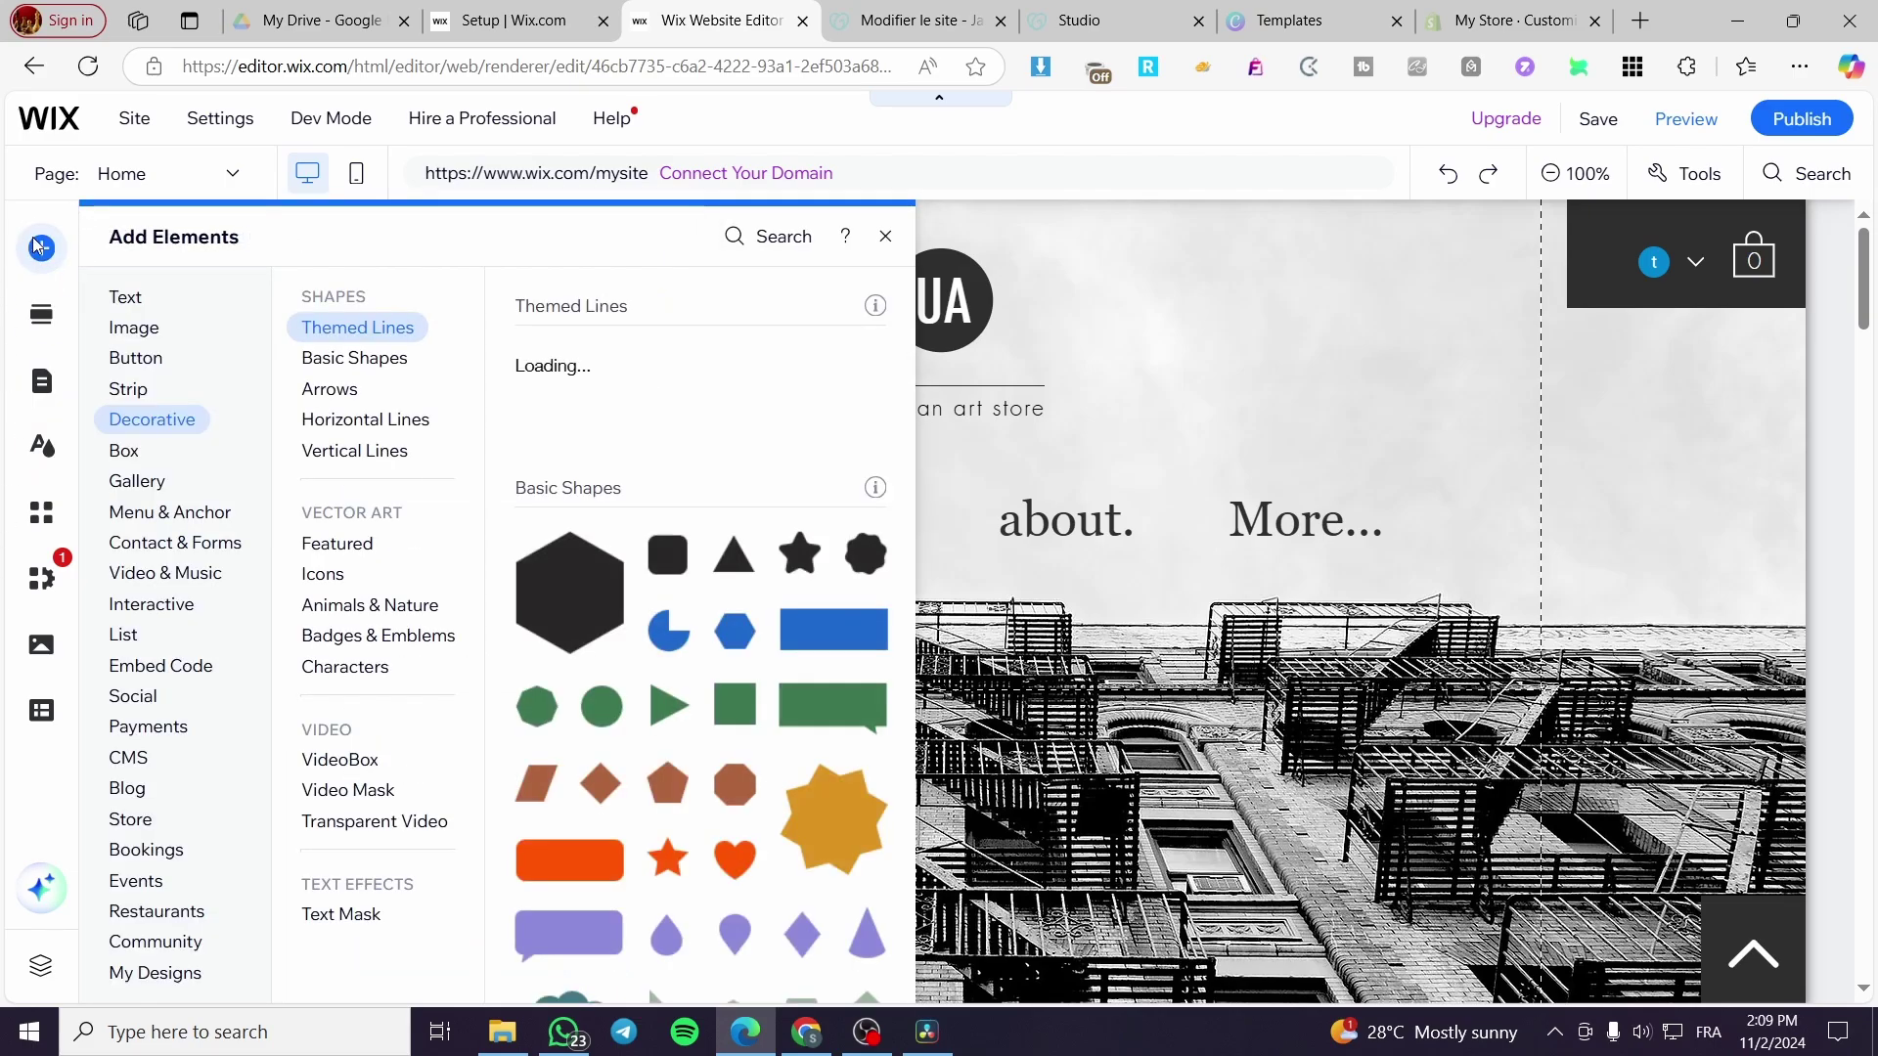
pyautogui.click(885, 236)
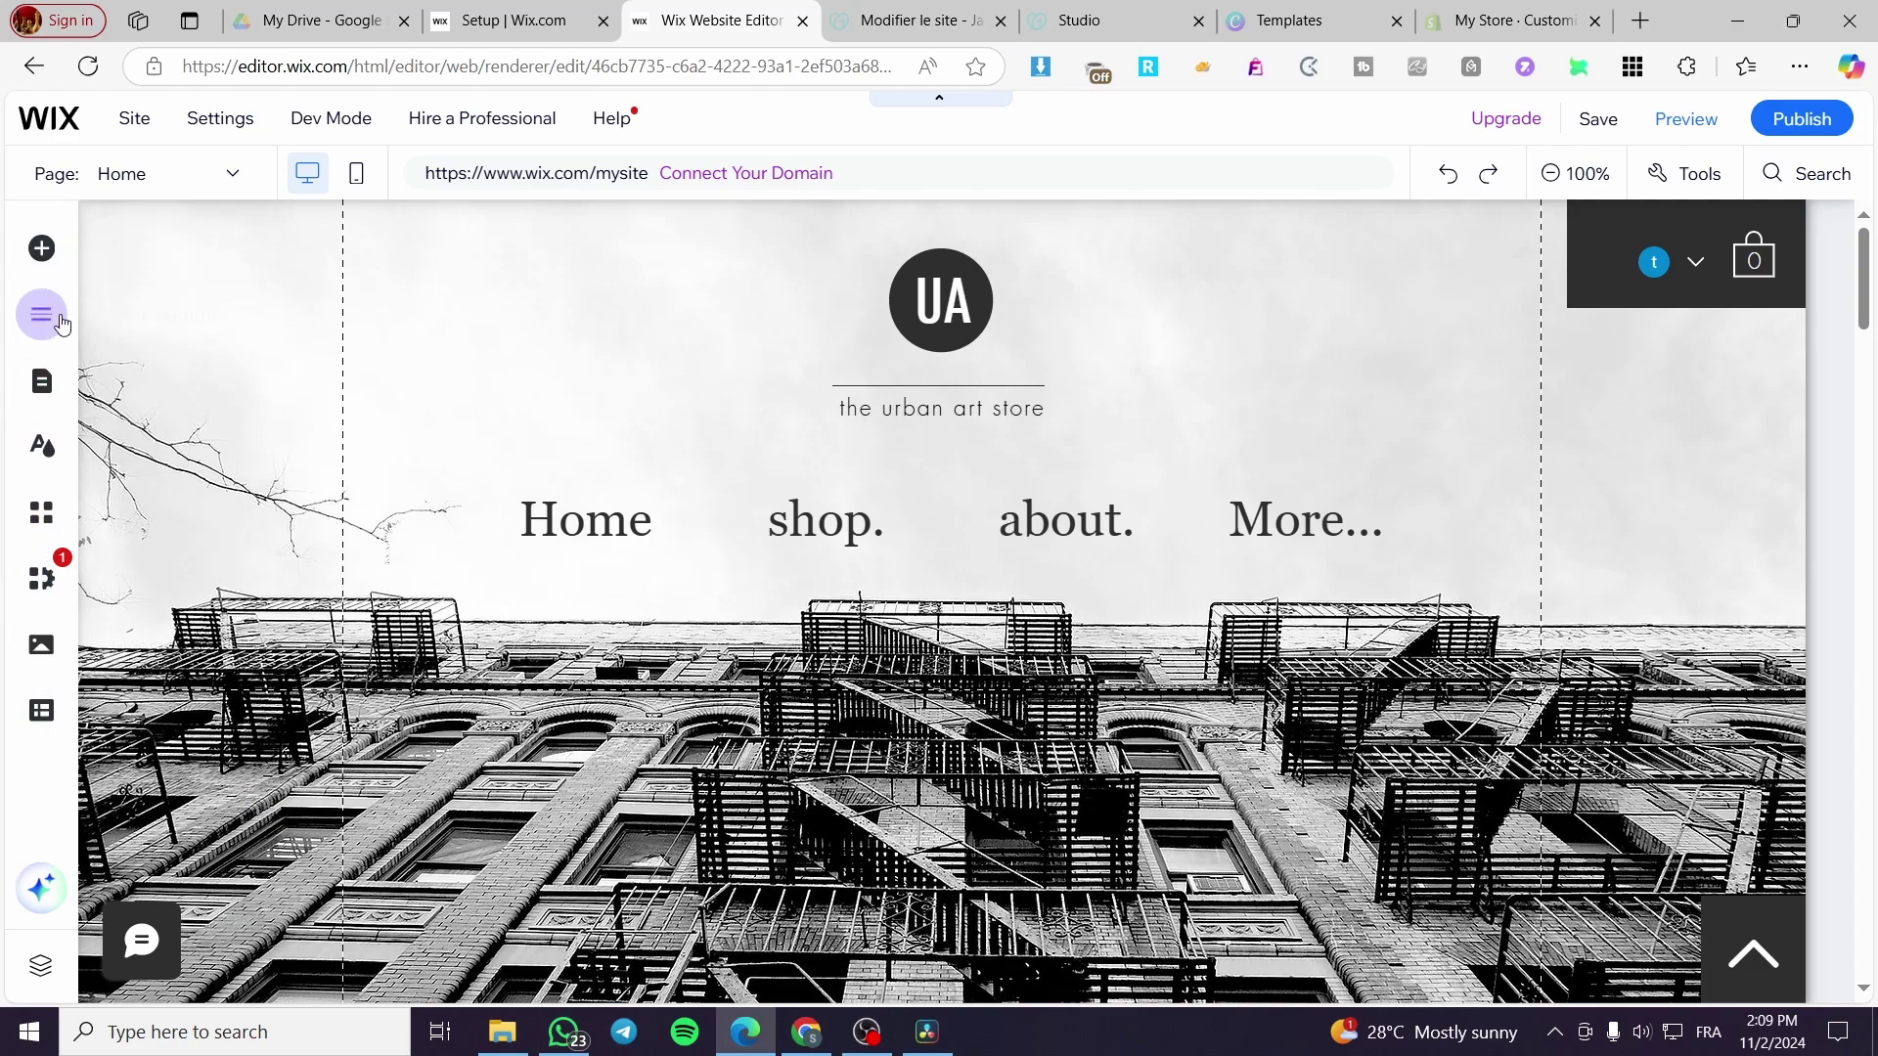
pyautogui.click(43, 249)
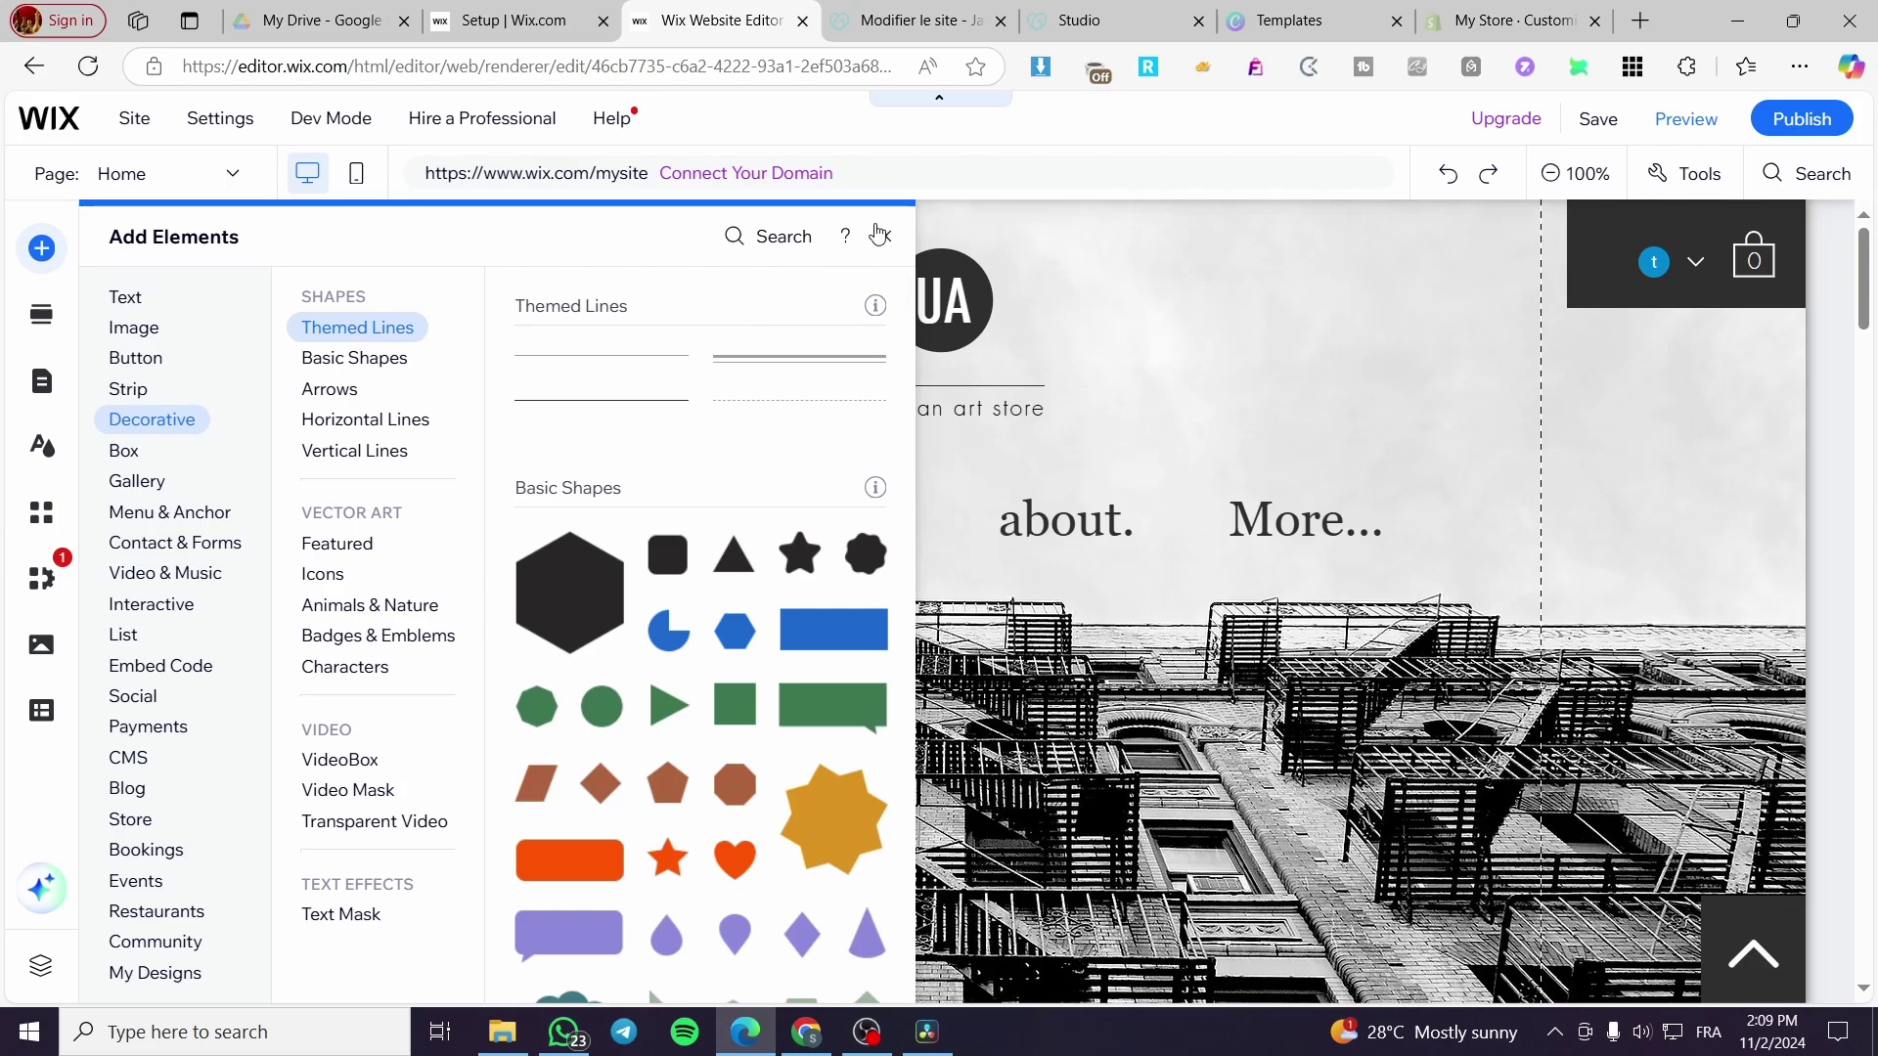
pyautogui.click(879, 235)
pyautogui.click(42, 381)
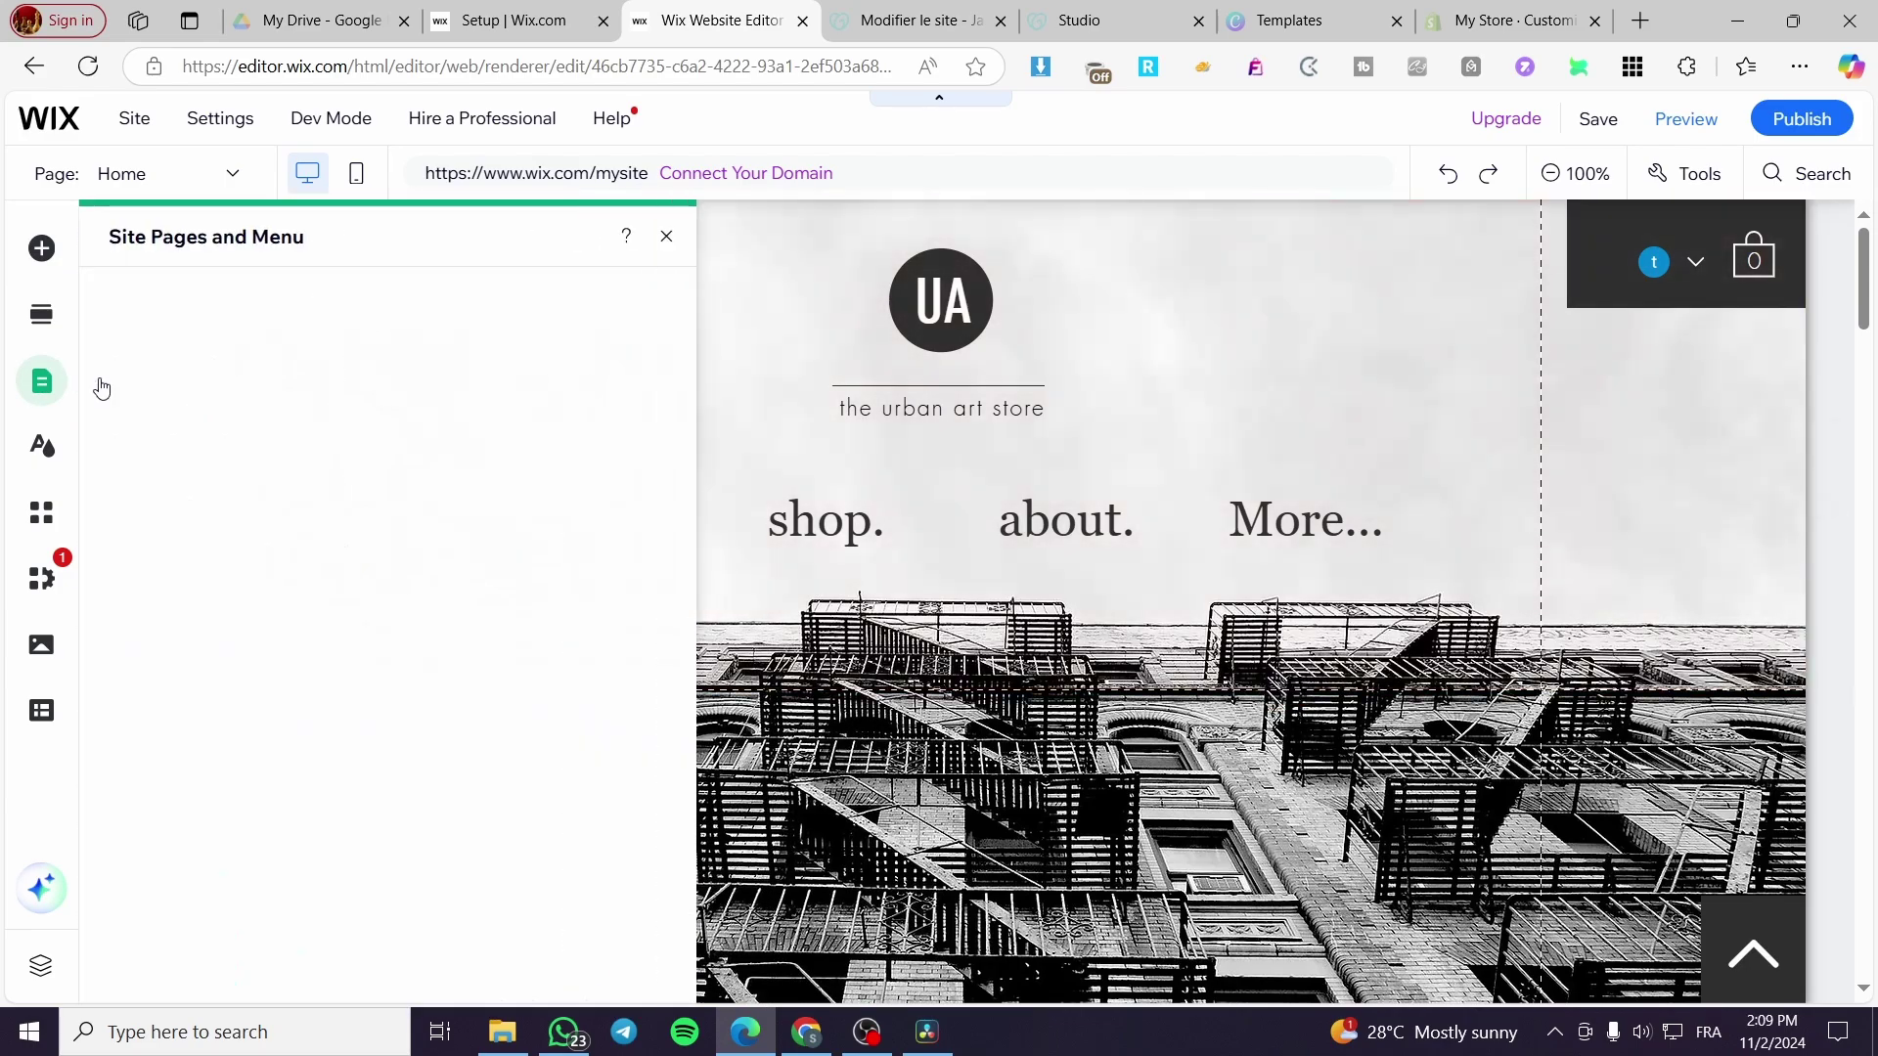
pyautogui.click(148, 300)
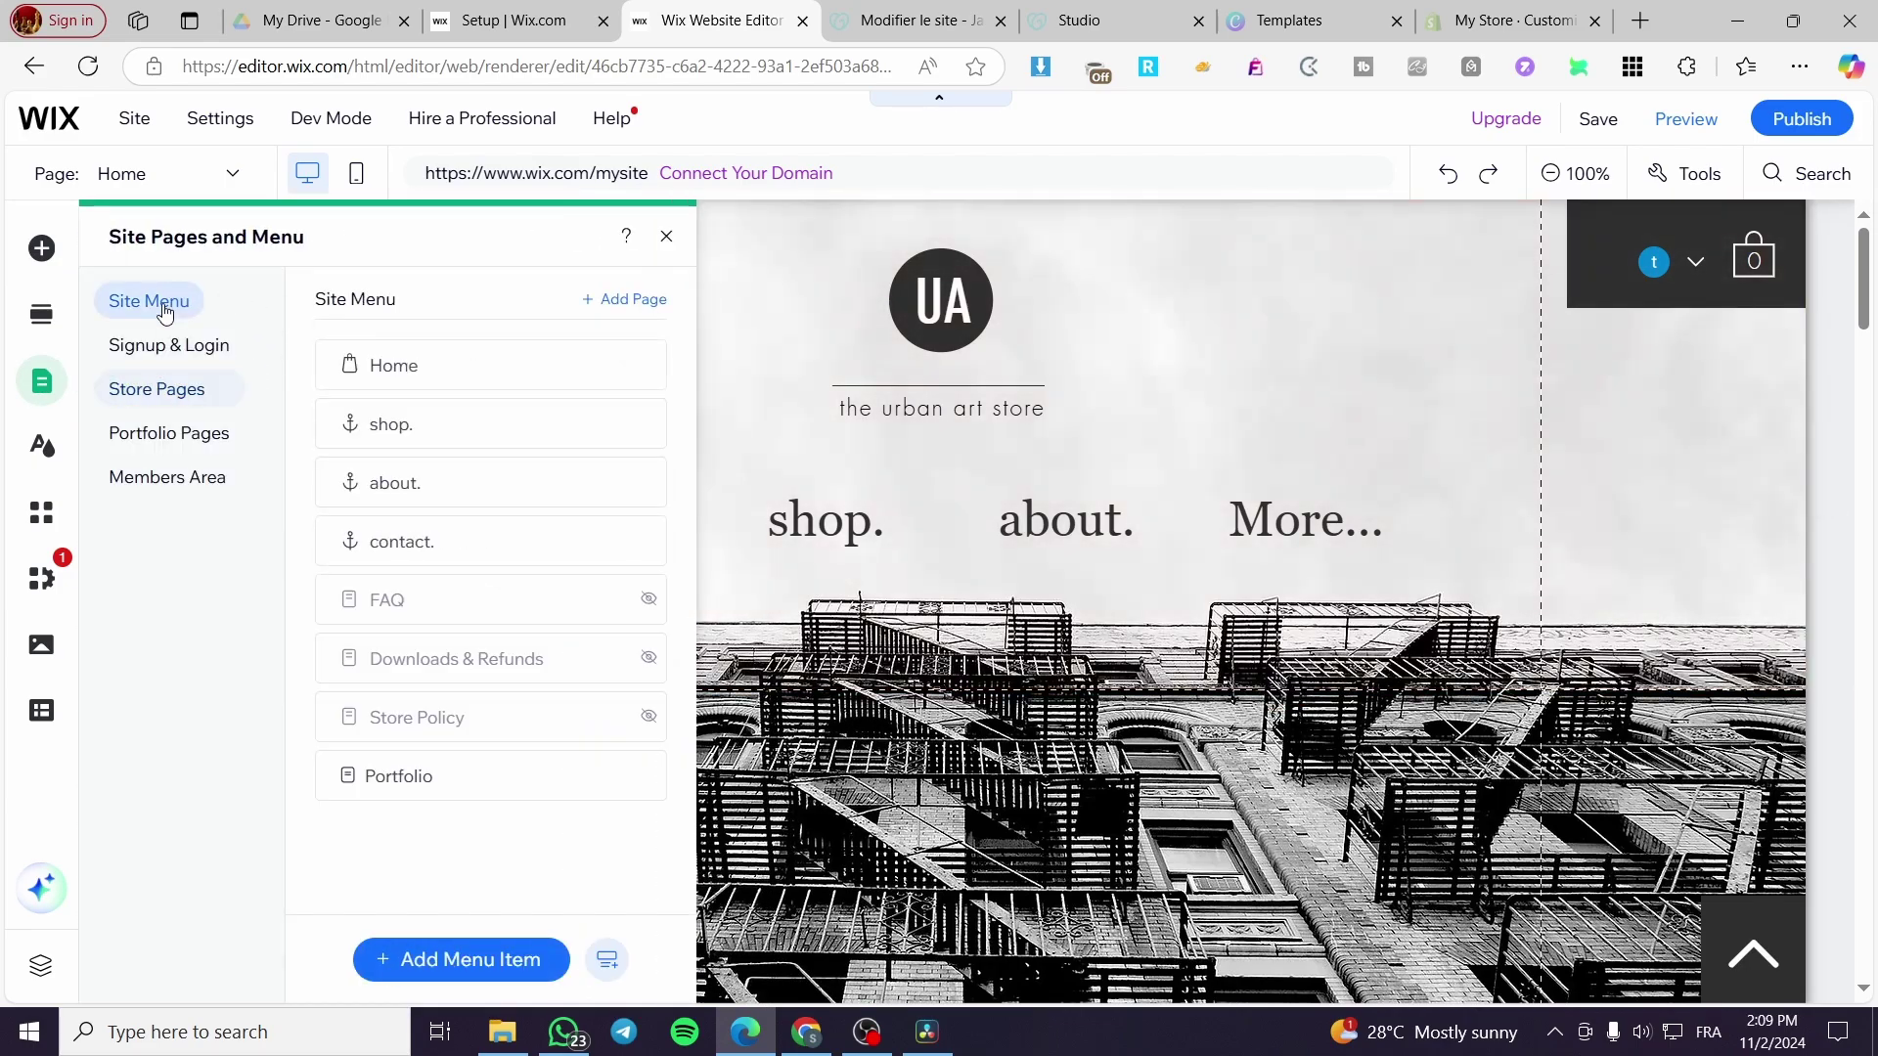
pyautogui.click(466, 492)
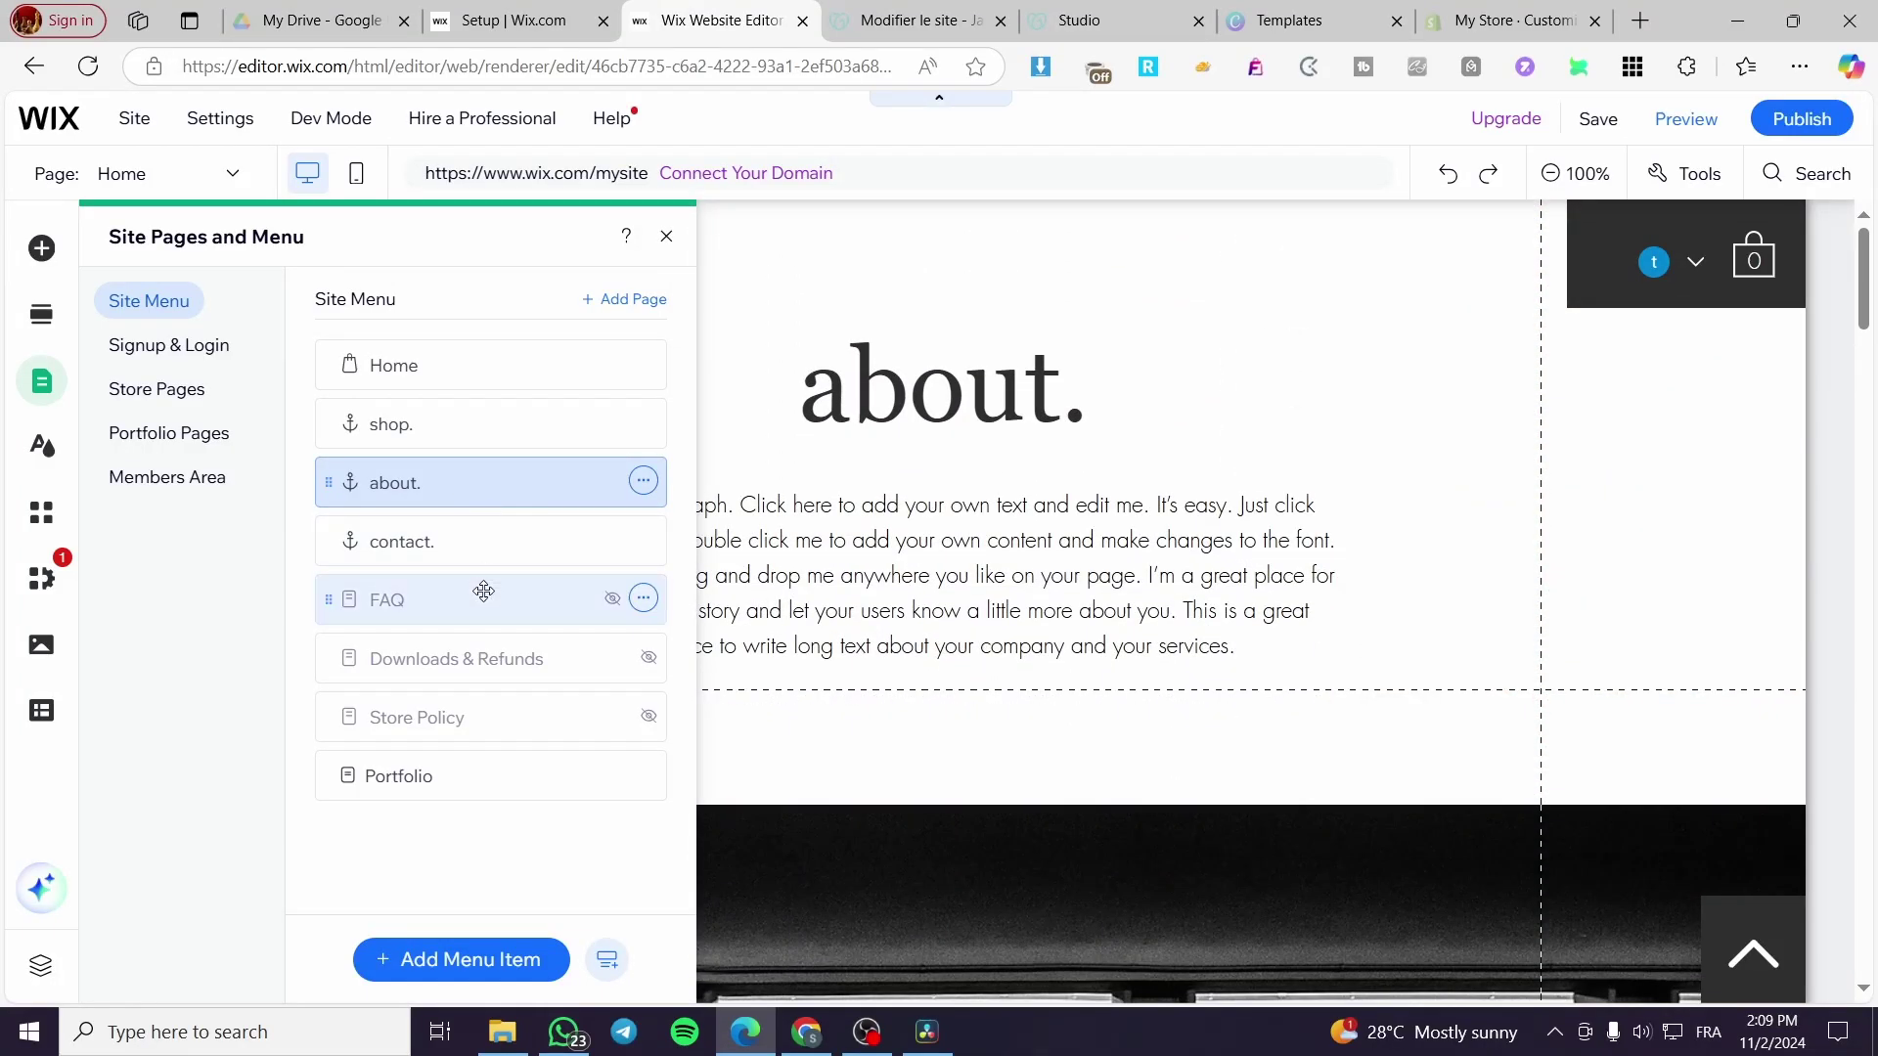
# Add a blank page named 'Content' to the site menu, right after Home
pyautogui.click(626, 299)
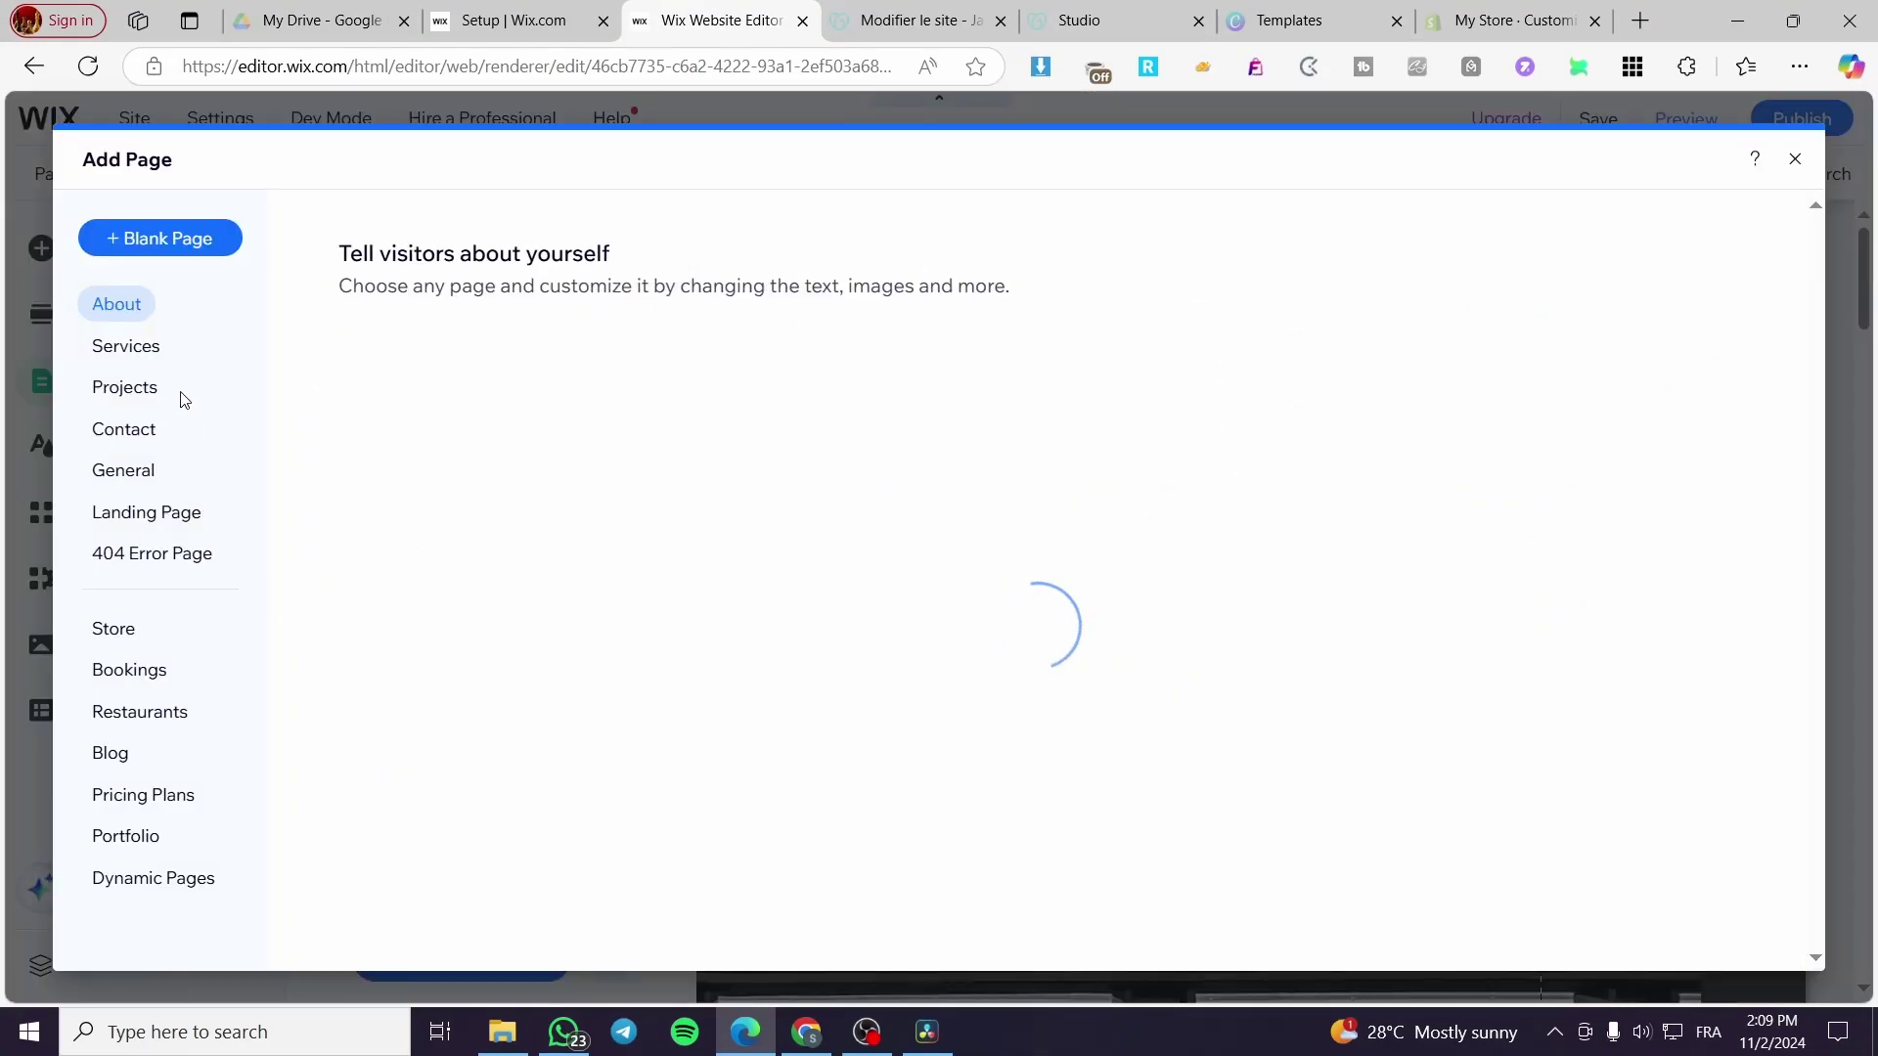
pyautogui.click(163, 245)
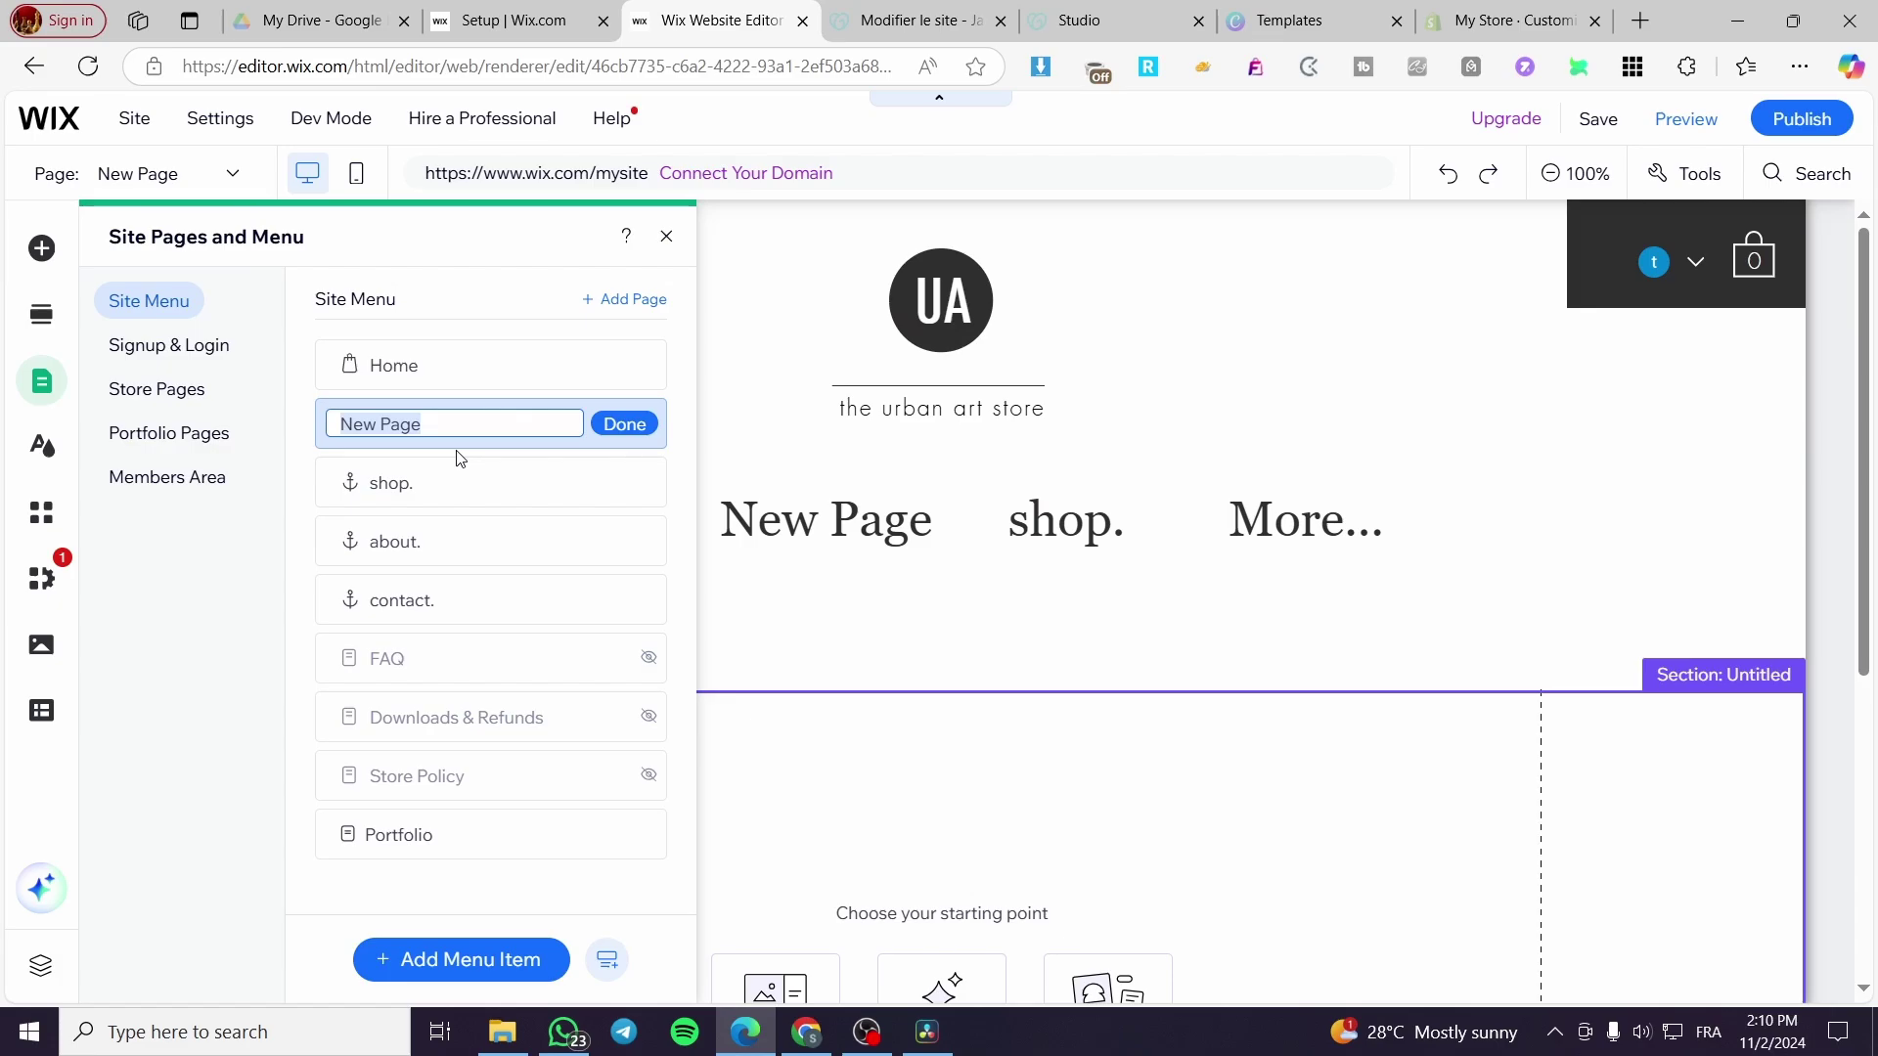
pyautogui.write('Content')
pyautogui.press('Return')
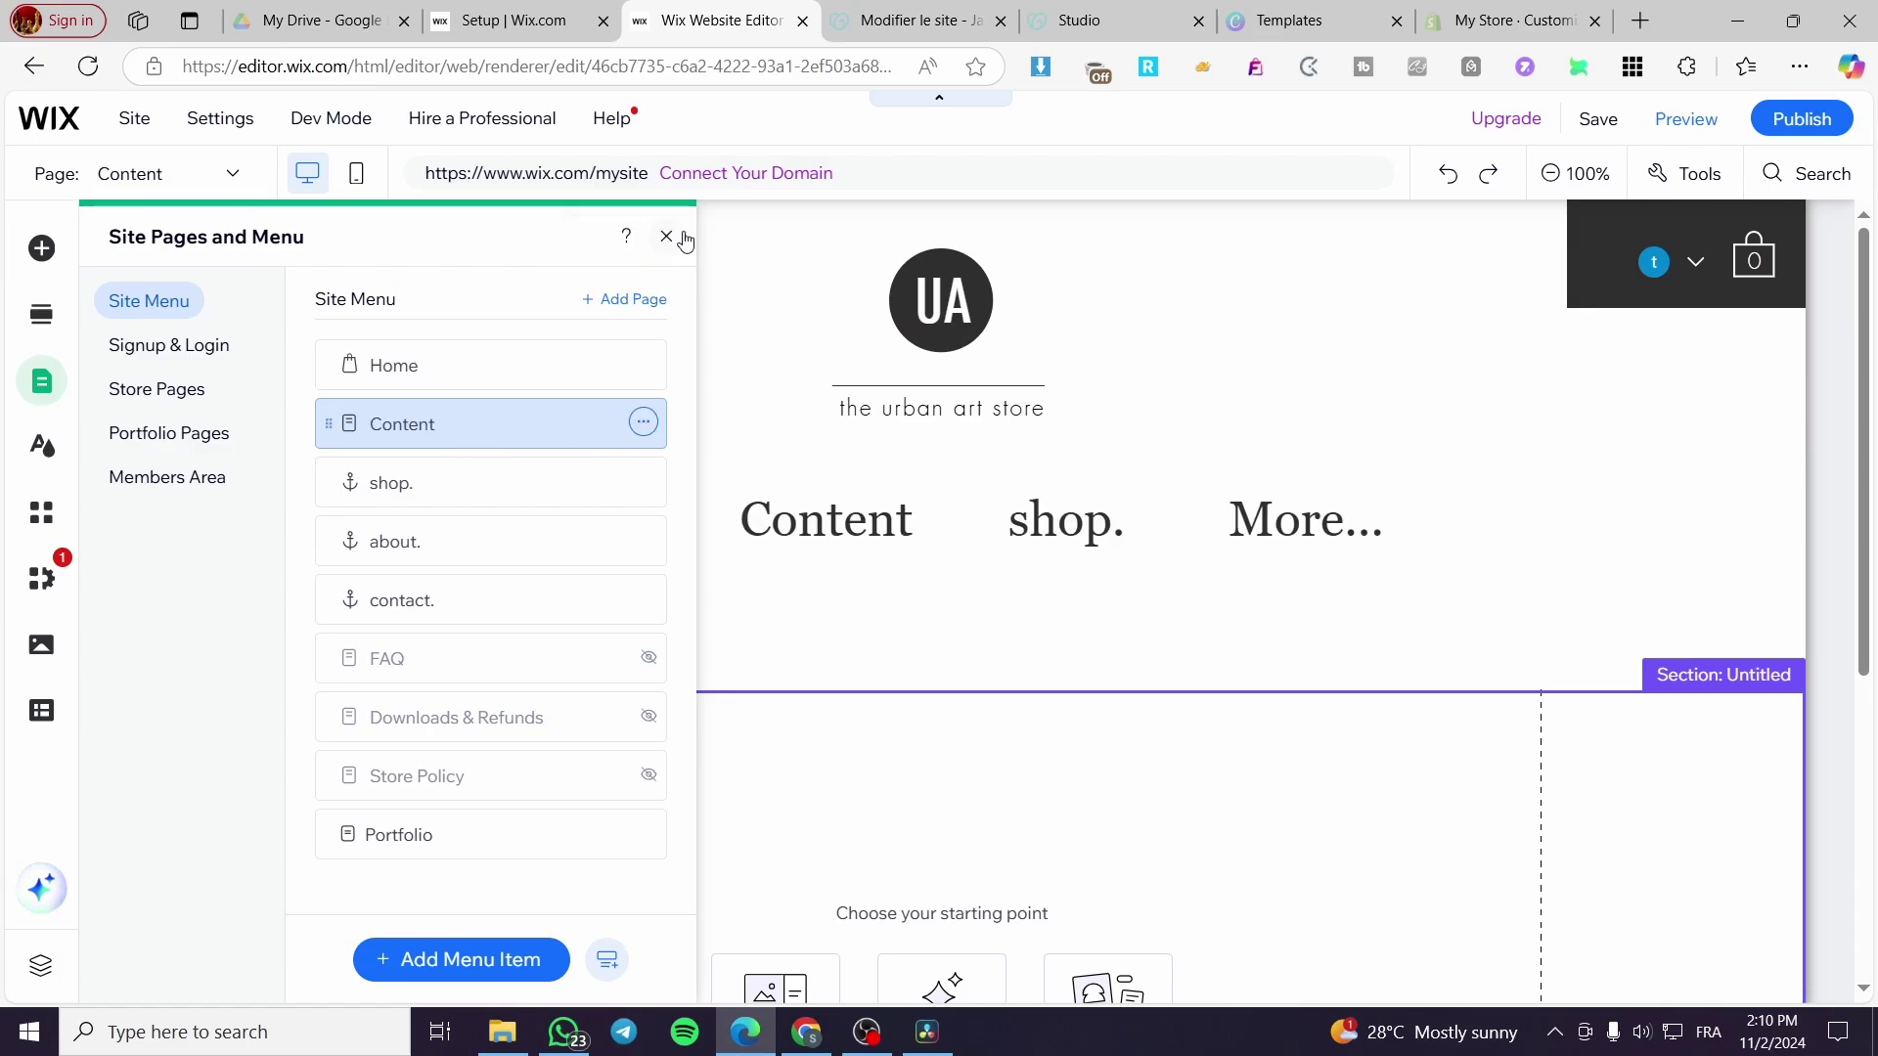
# Drop the dark 'Welcome to Our Site' designed section into the Content page's empty section
pyautogui.click(880, 582)
pyautogui.scroll(-5, 947, 553)
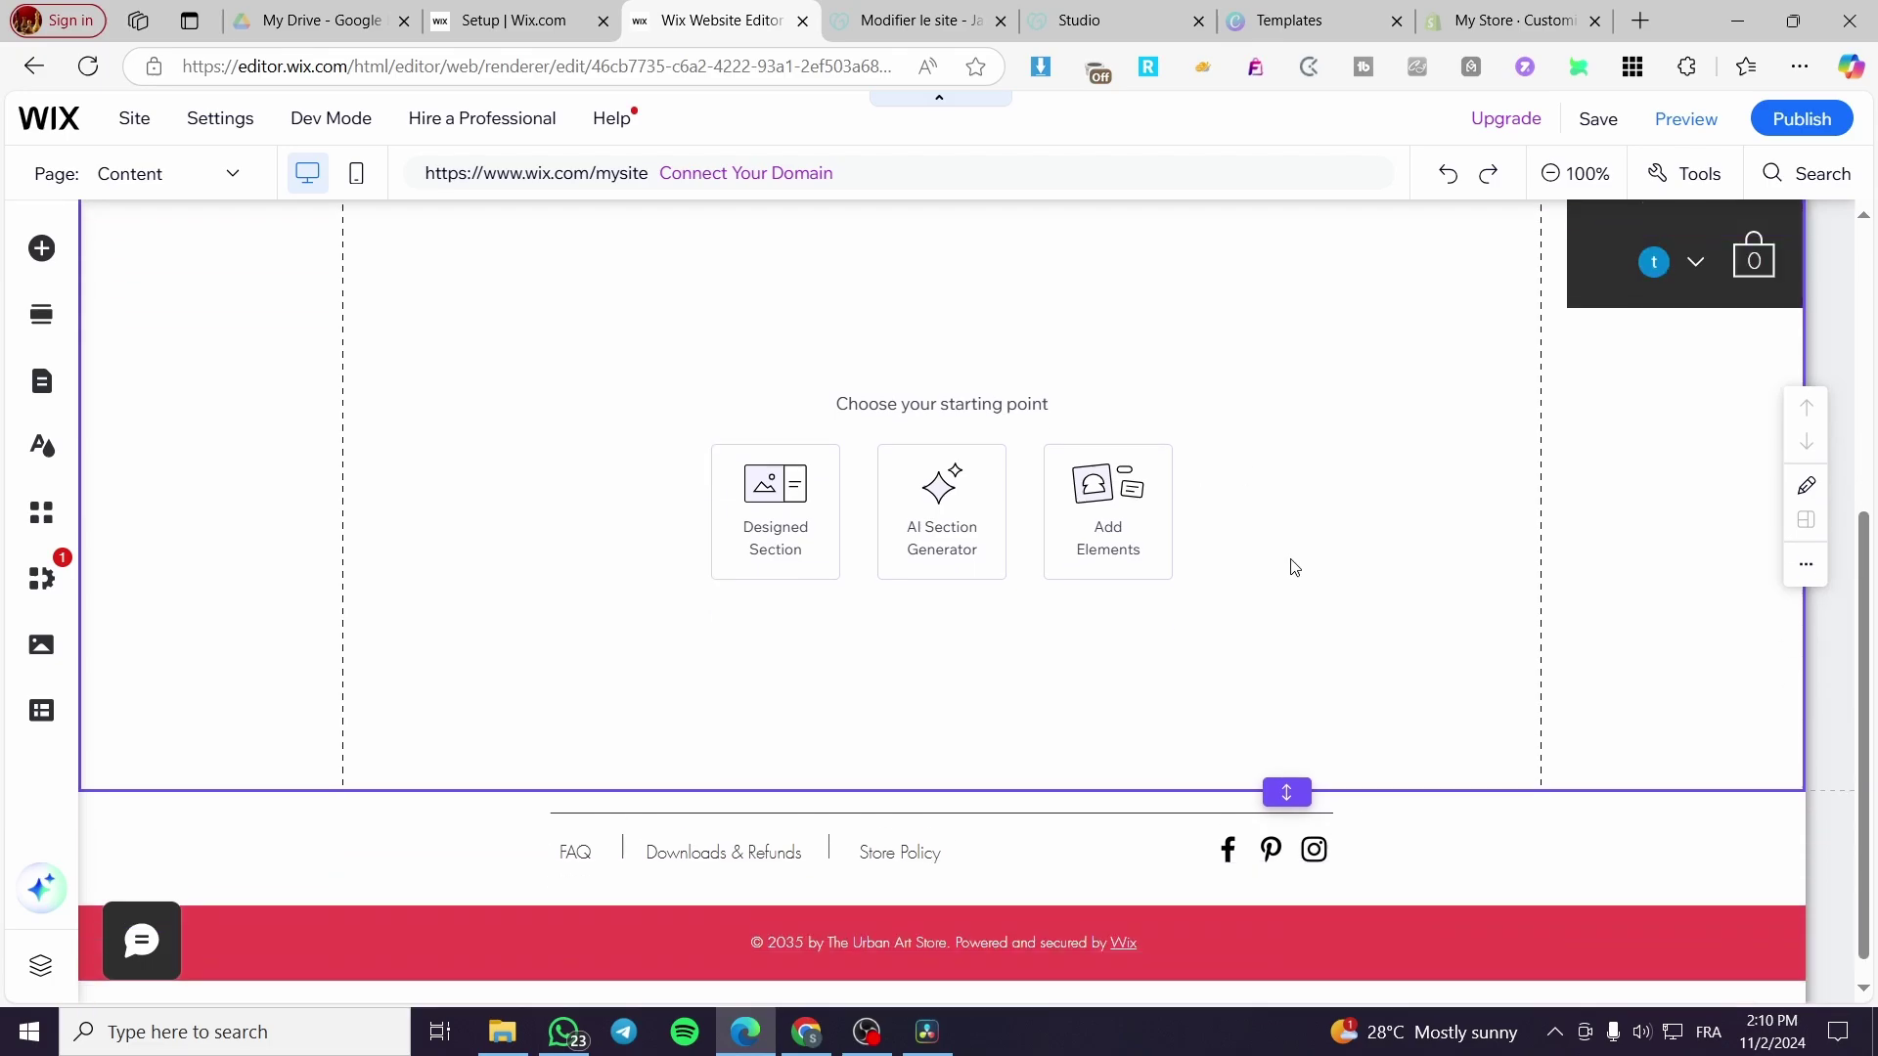
pyautogui.scroll(5, 1091, 560)
pyautogui.scroll(-5, 847, 600)
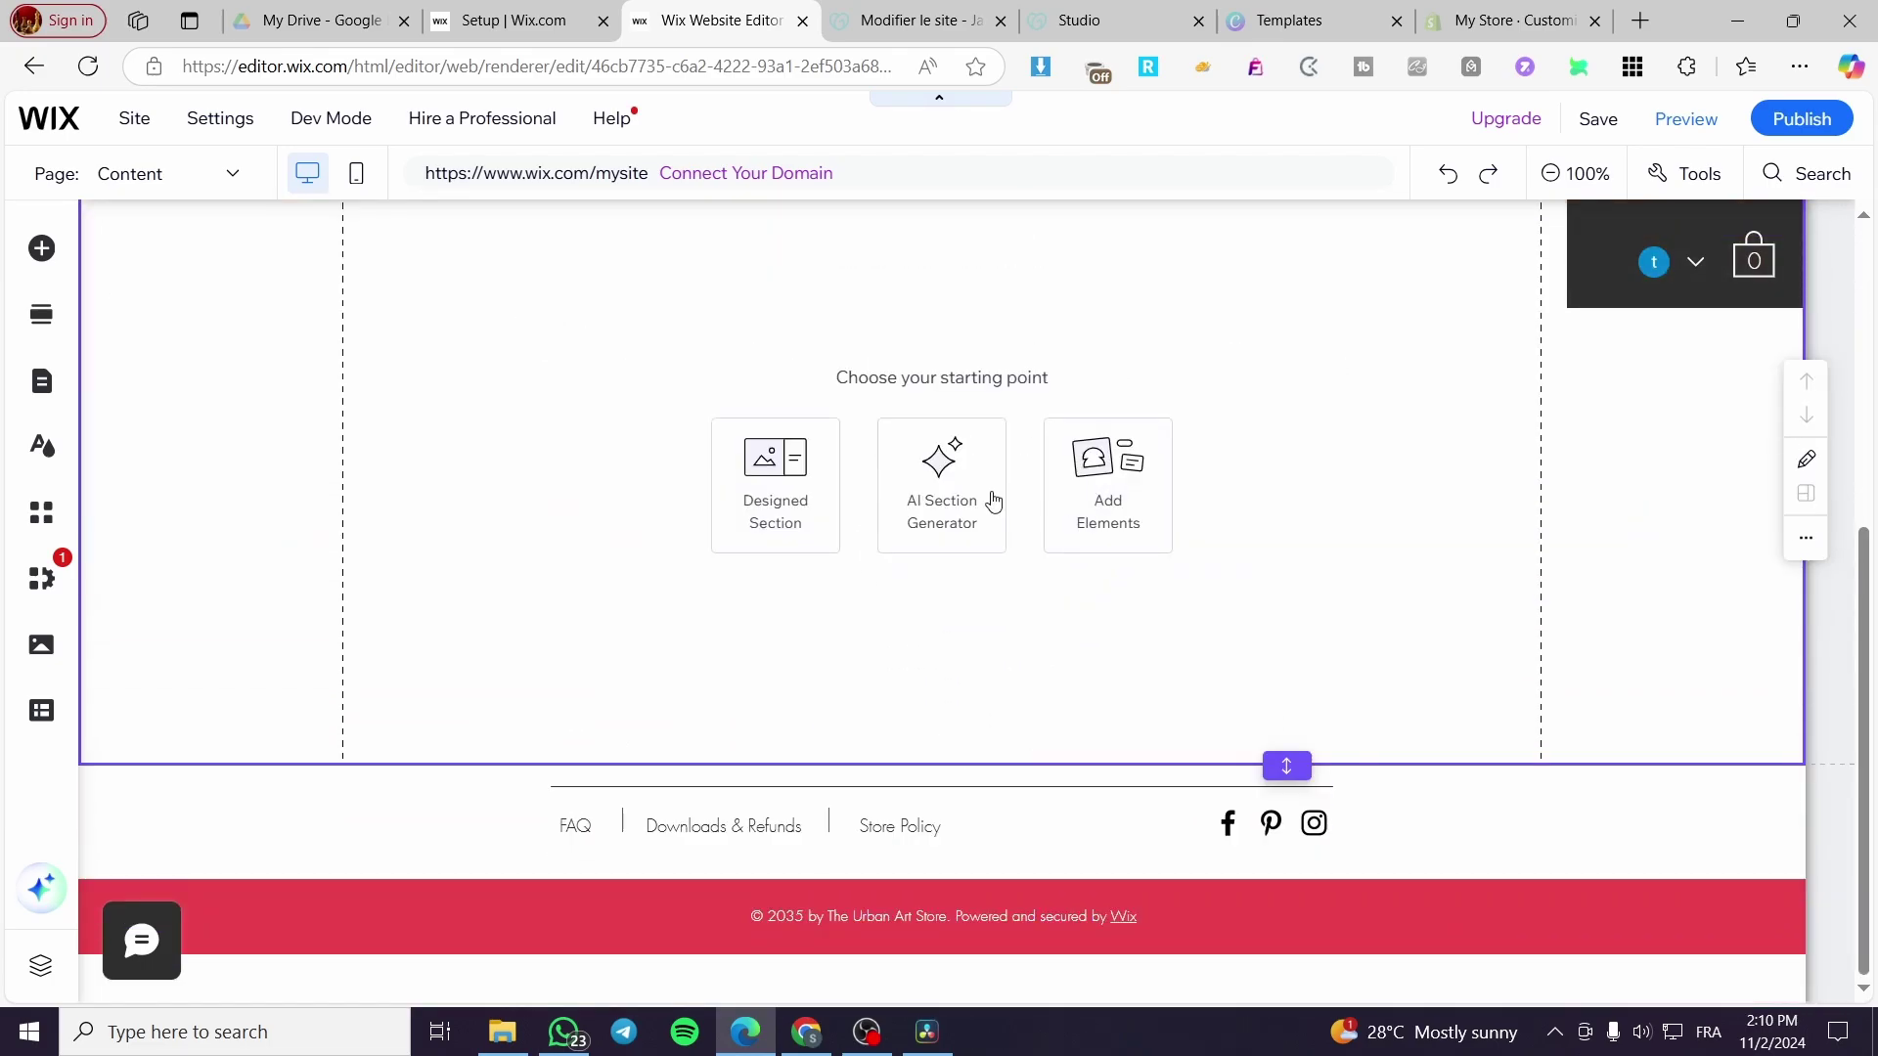
pyautogui.click(772, 489)
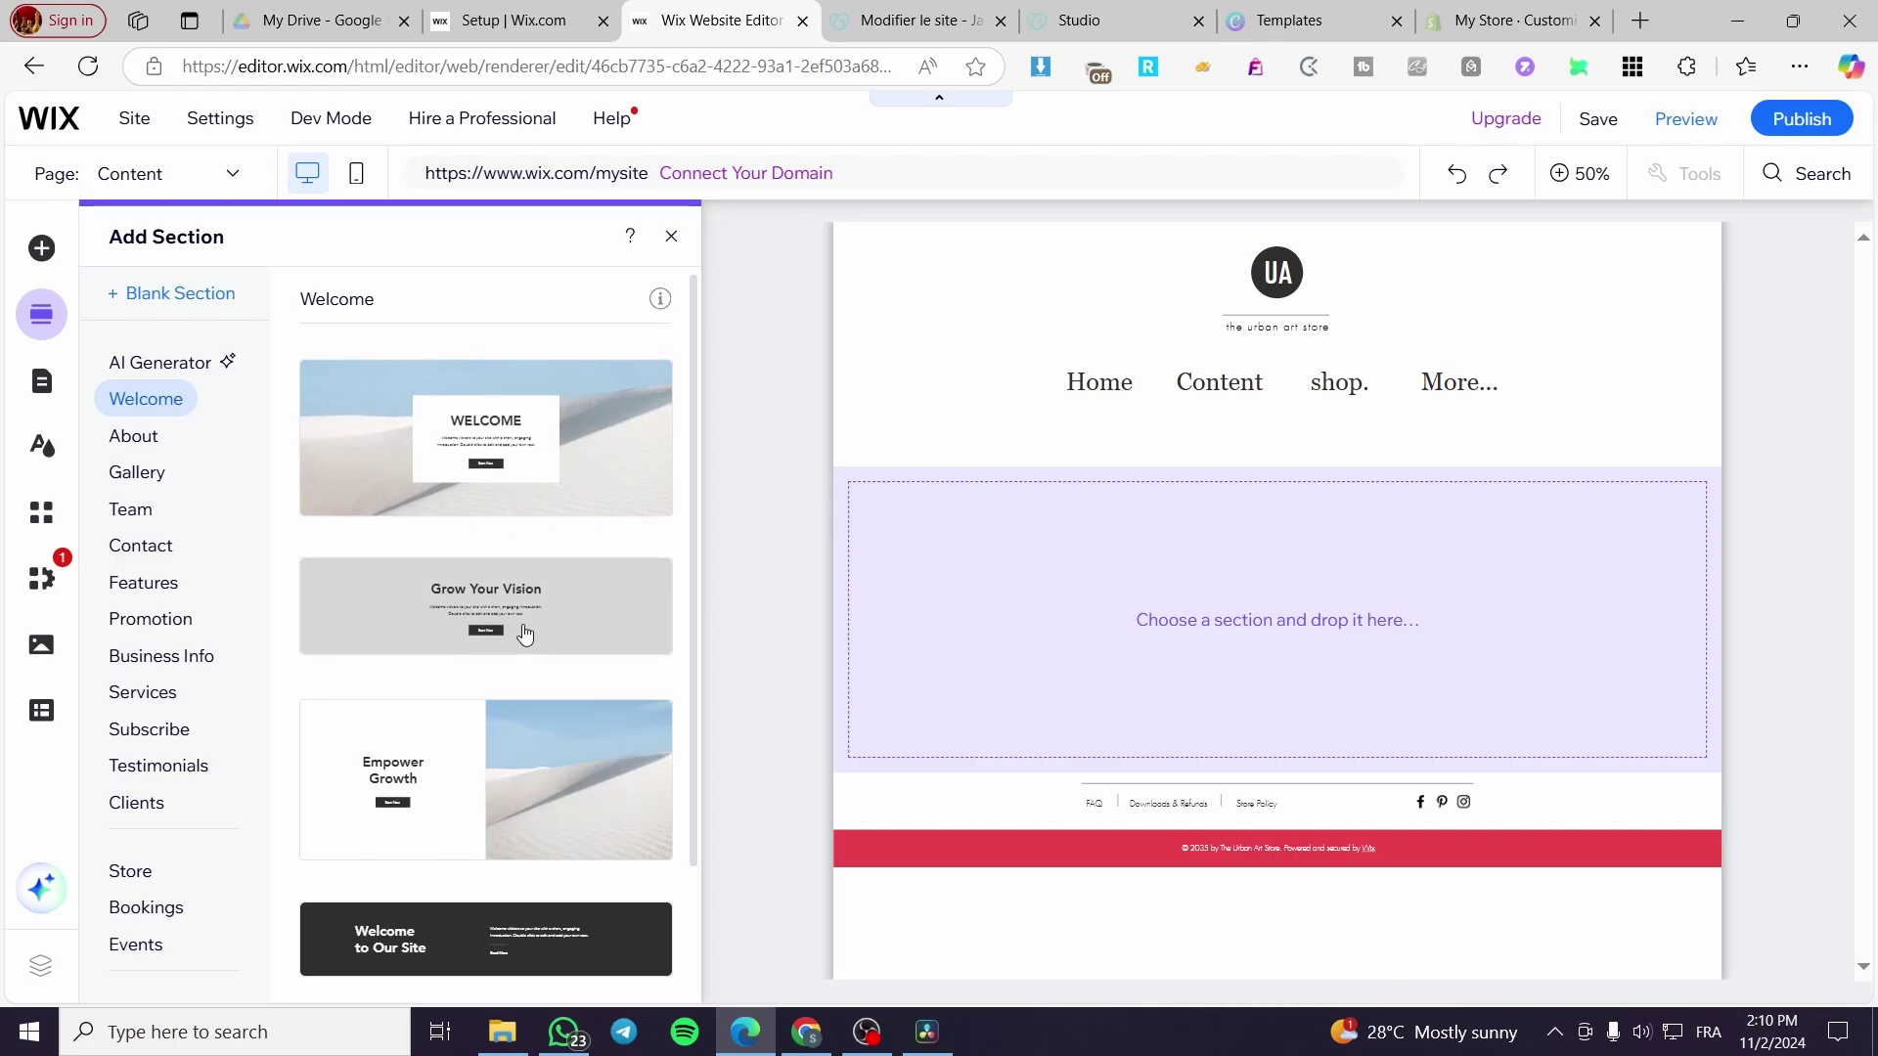
pyautogui.scroll(-2, 518, 641)
pyautogui.moveTo(419, 778); pyautogui.dragTo(1099, 619)
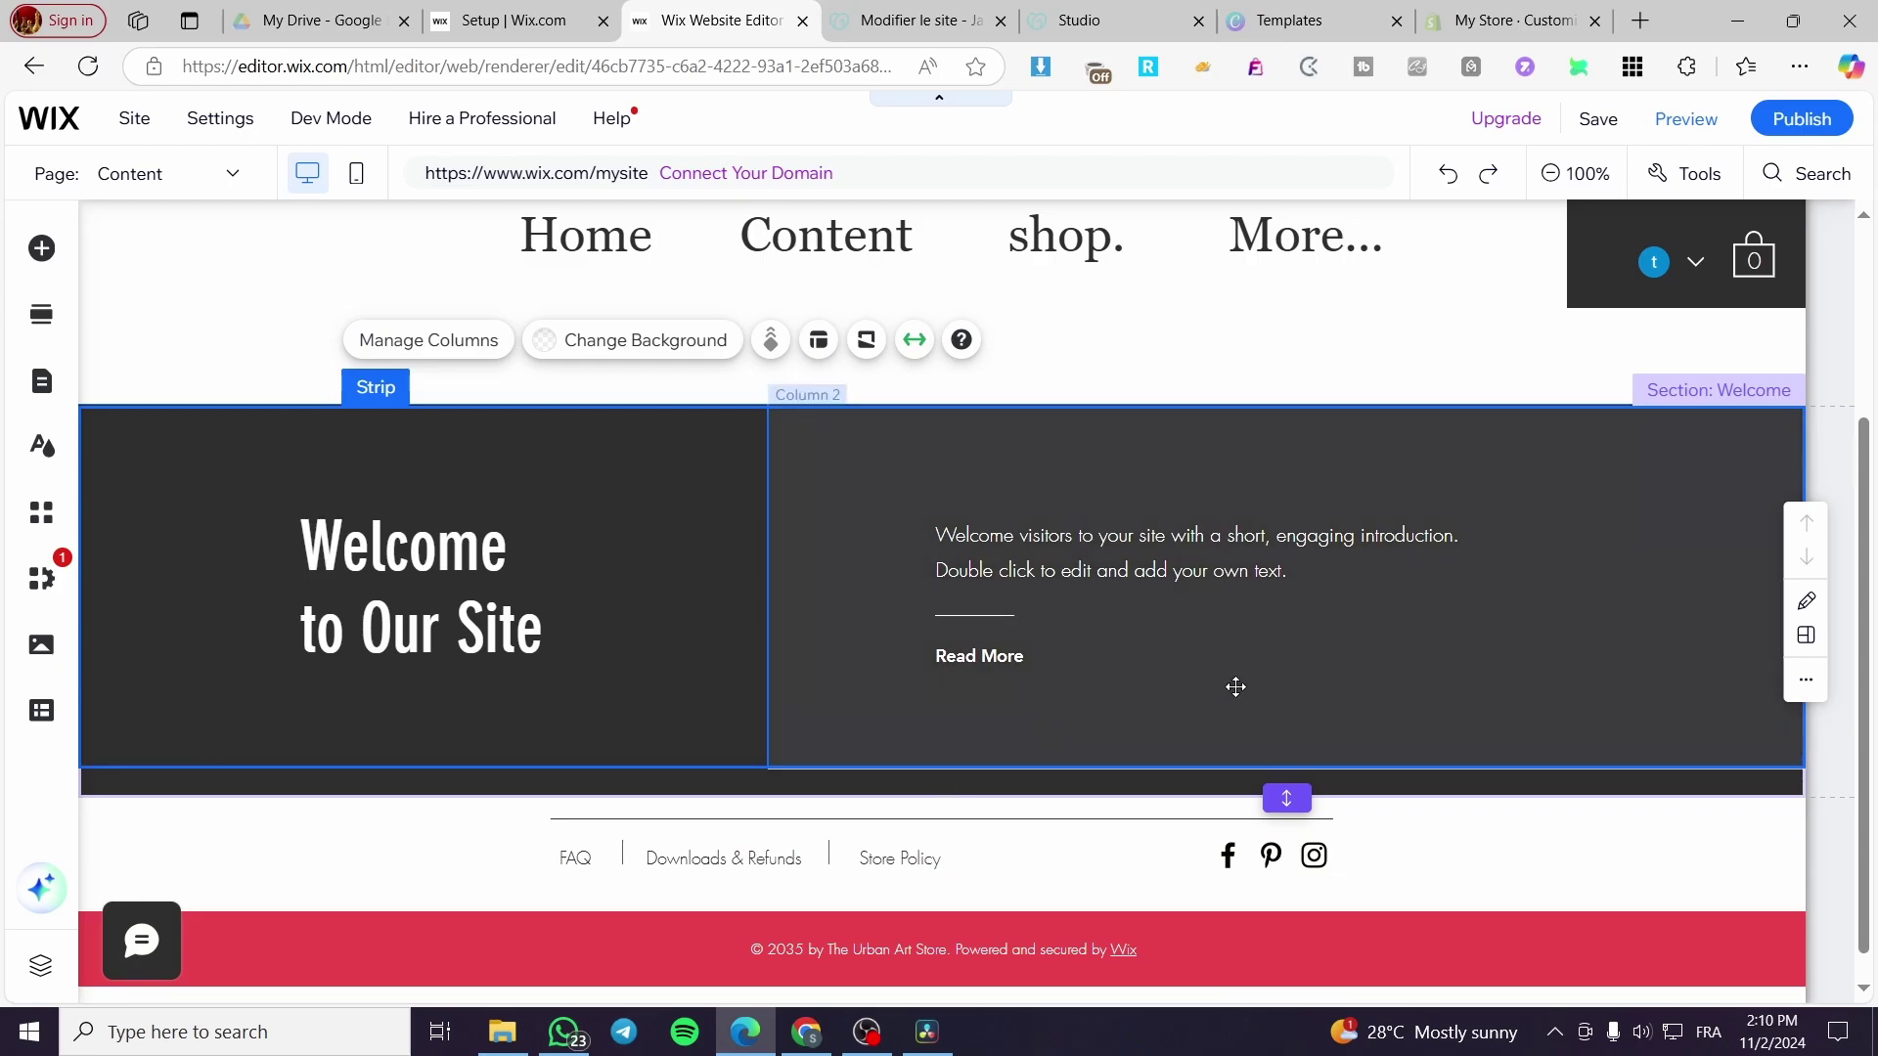
pyautogui.click(737, 511)
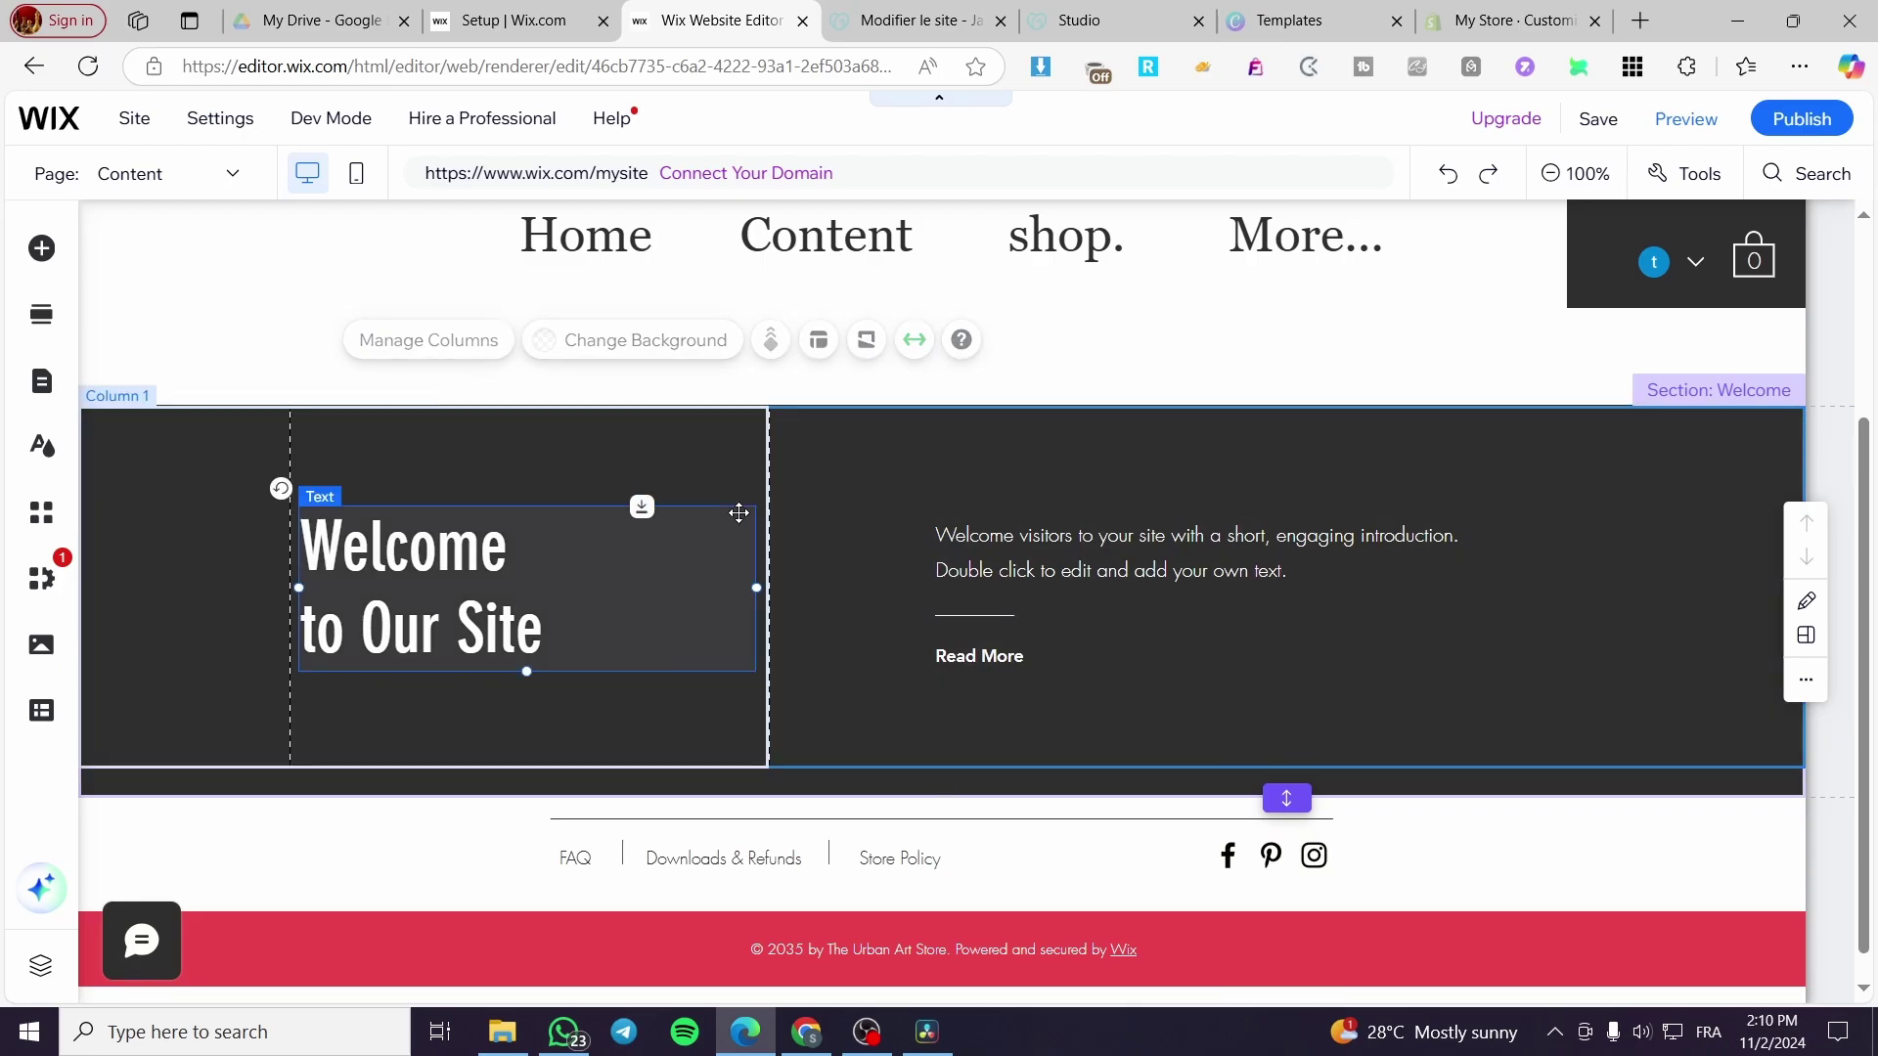
pyautogui.click(213, 487)
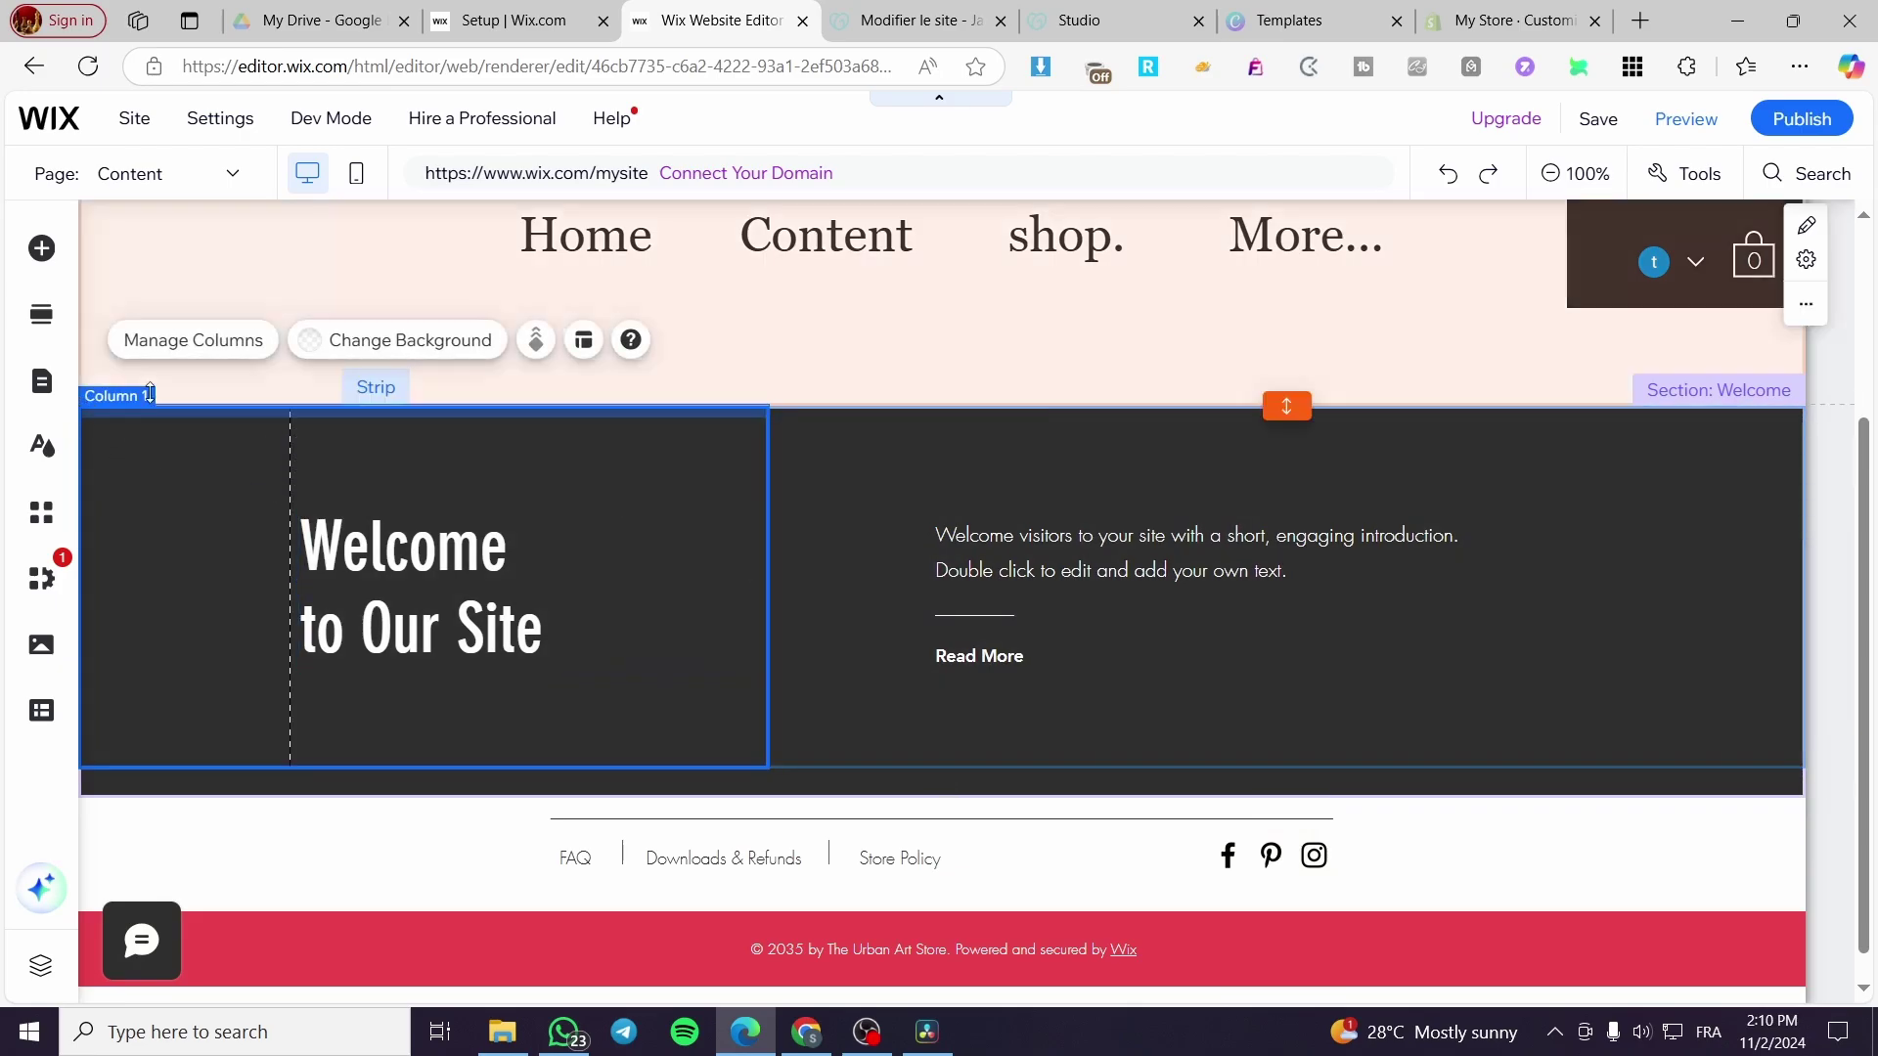
pyautogui.click(227, 271)
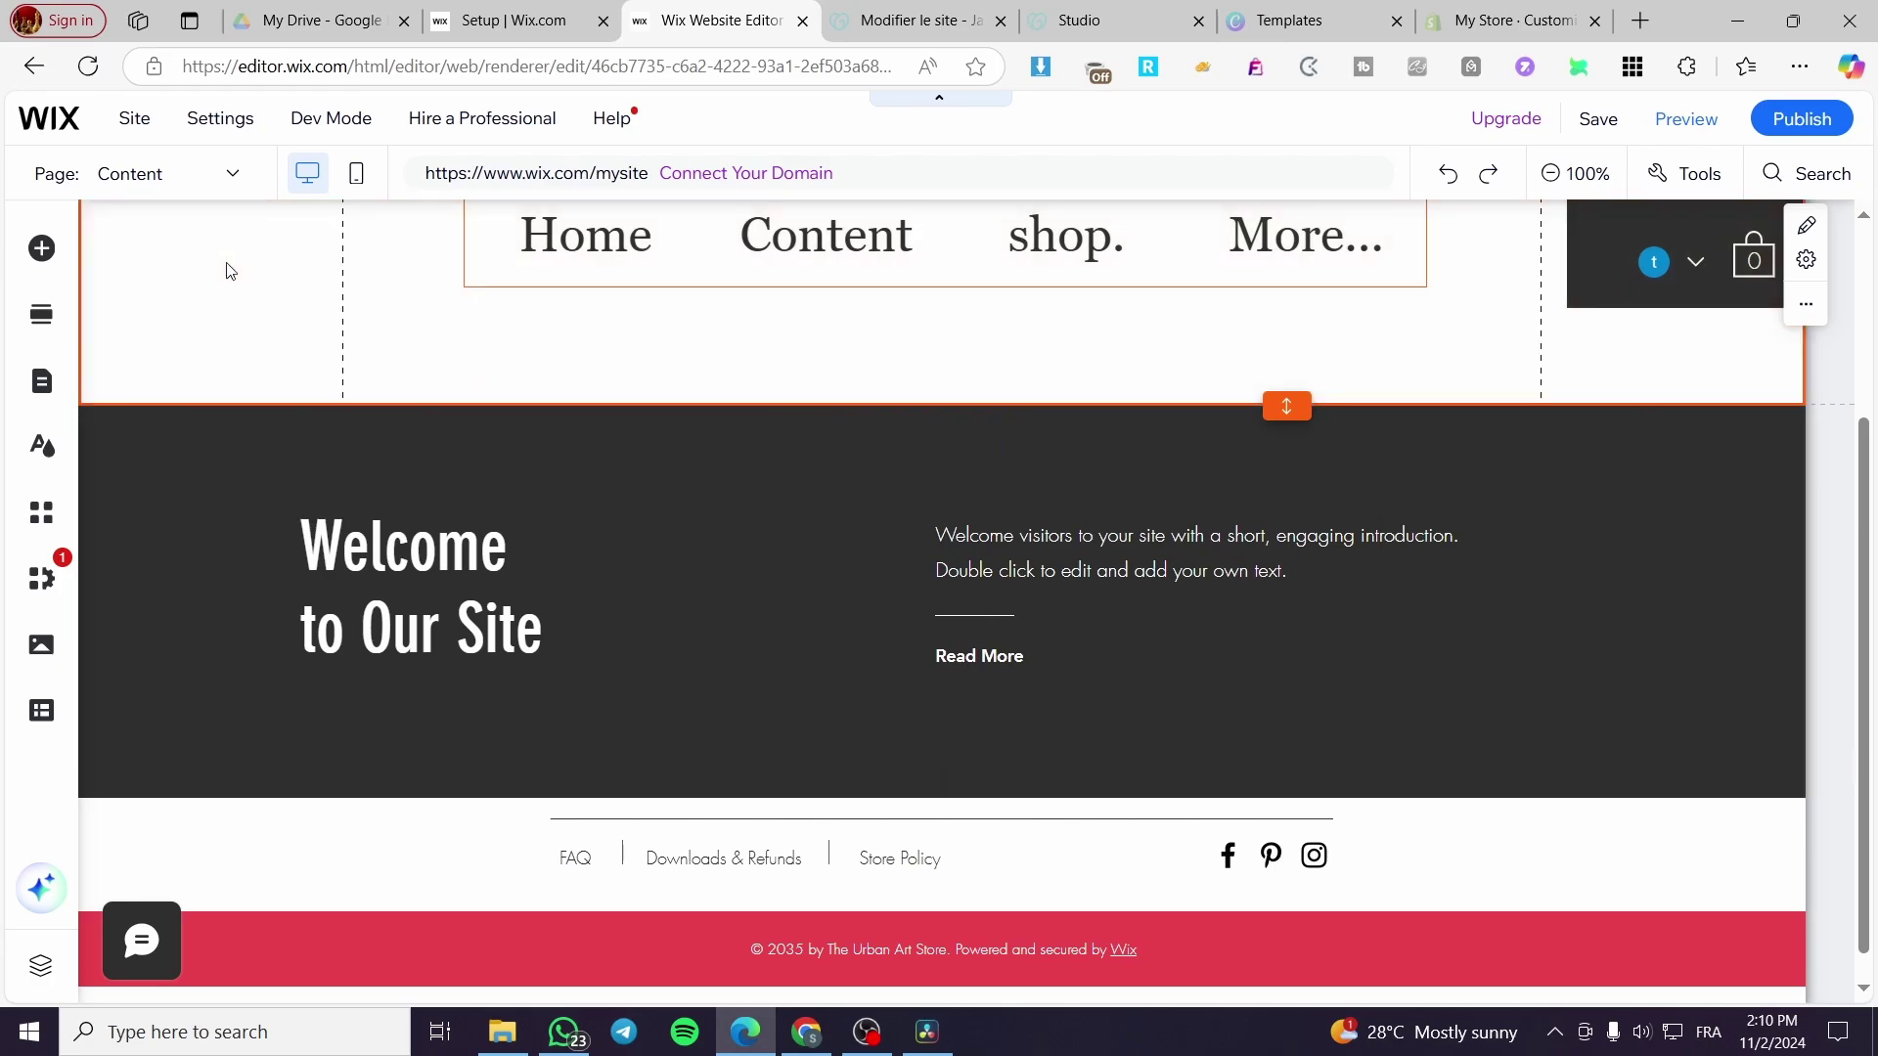
pyautogui.click(220, 415)
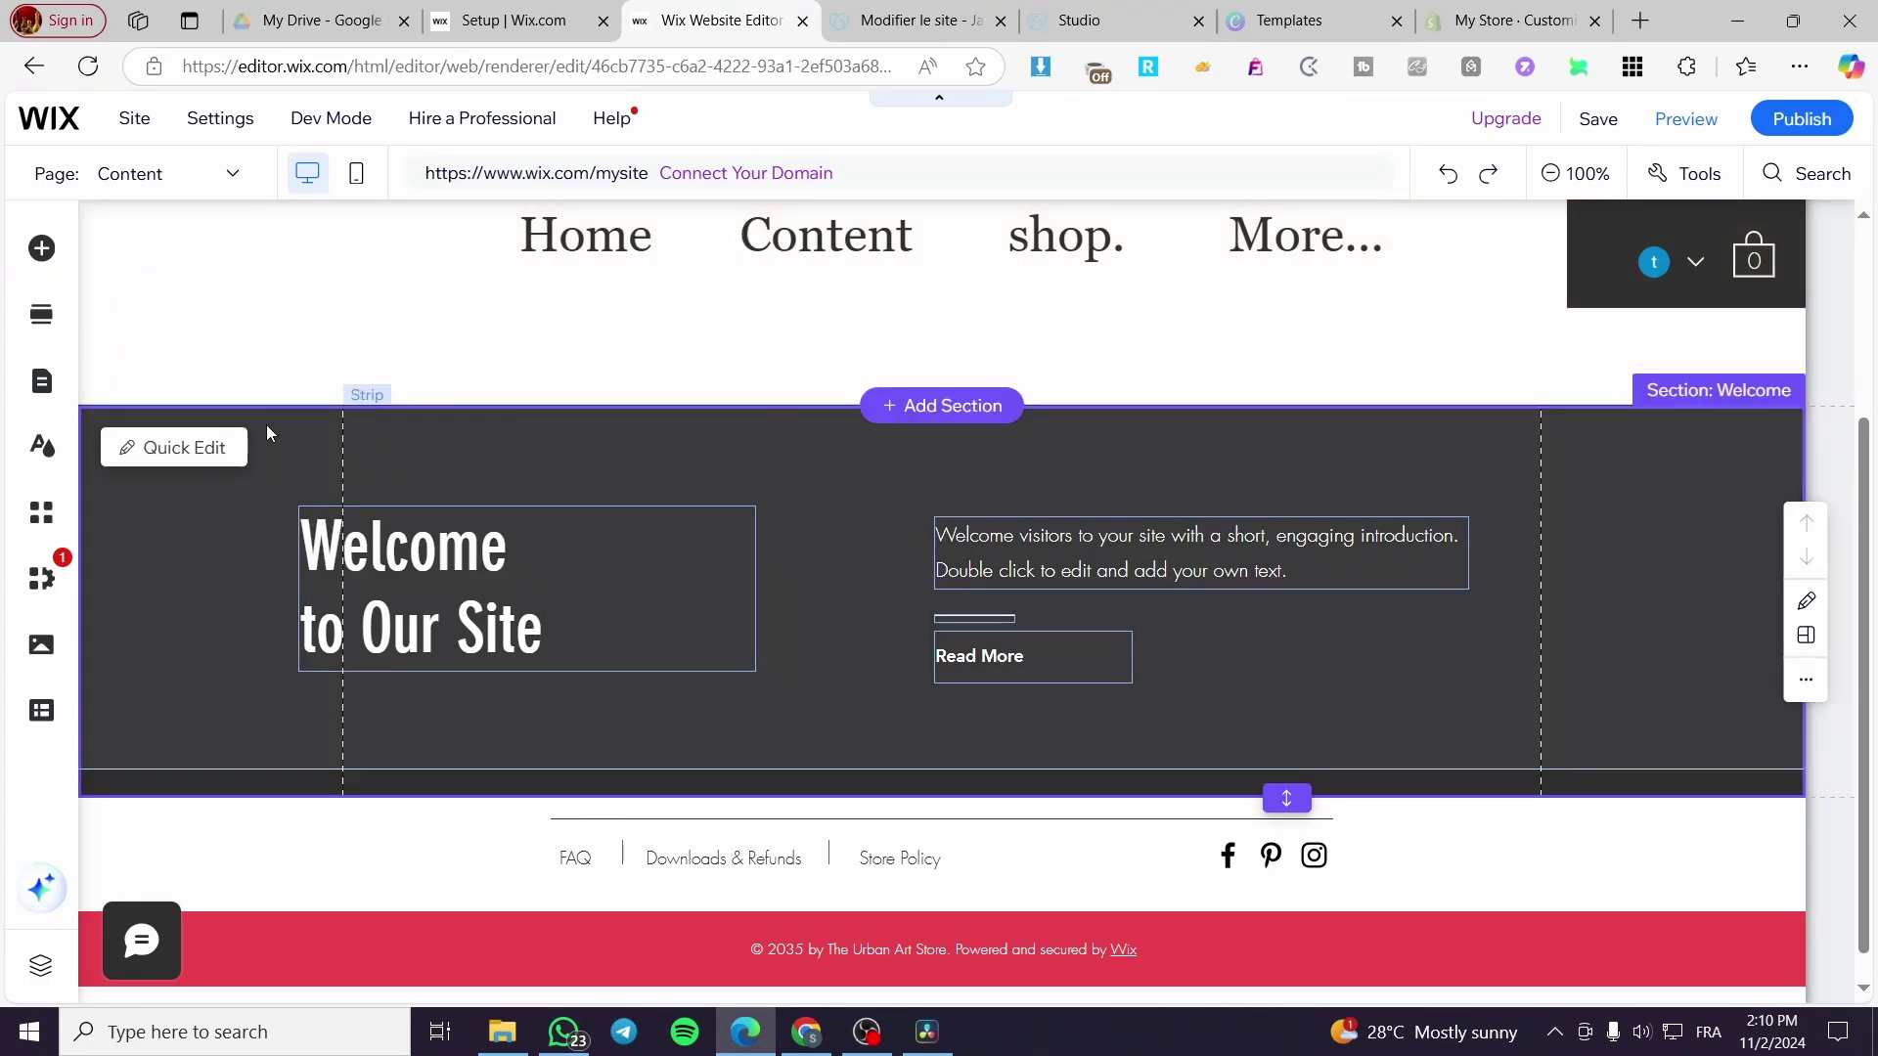
pyautogui.click(266, 433)
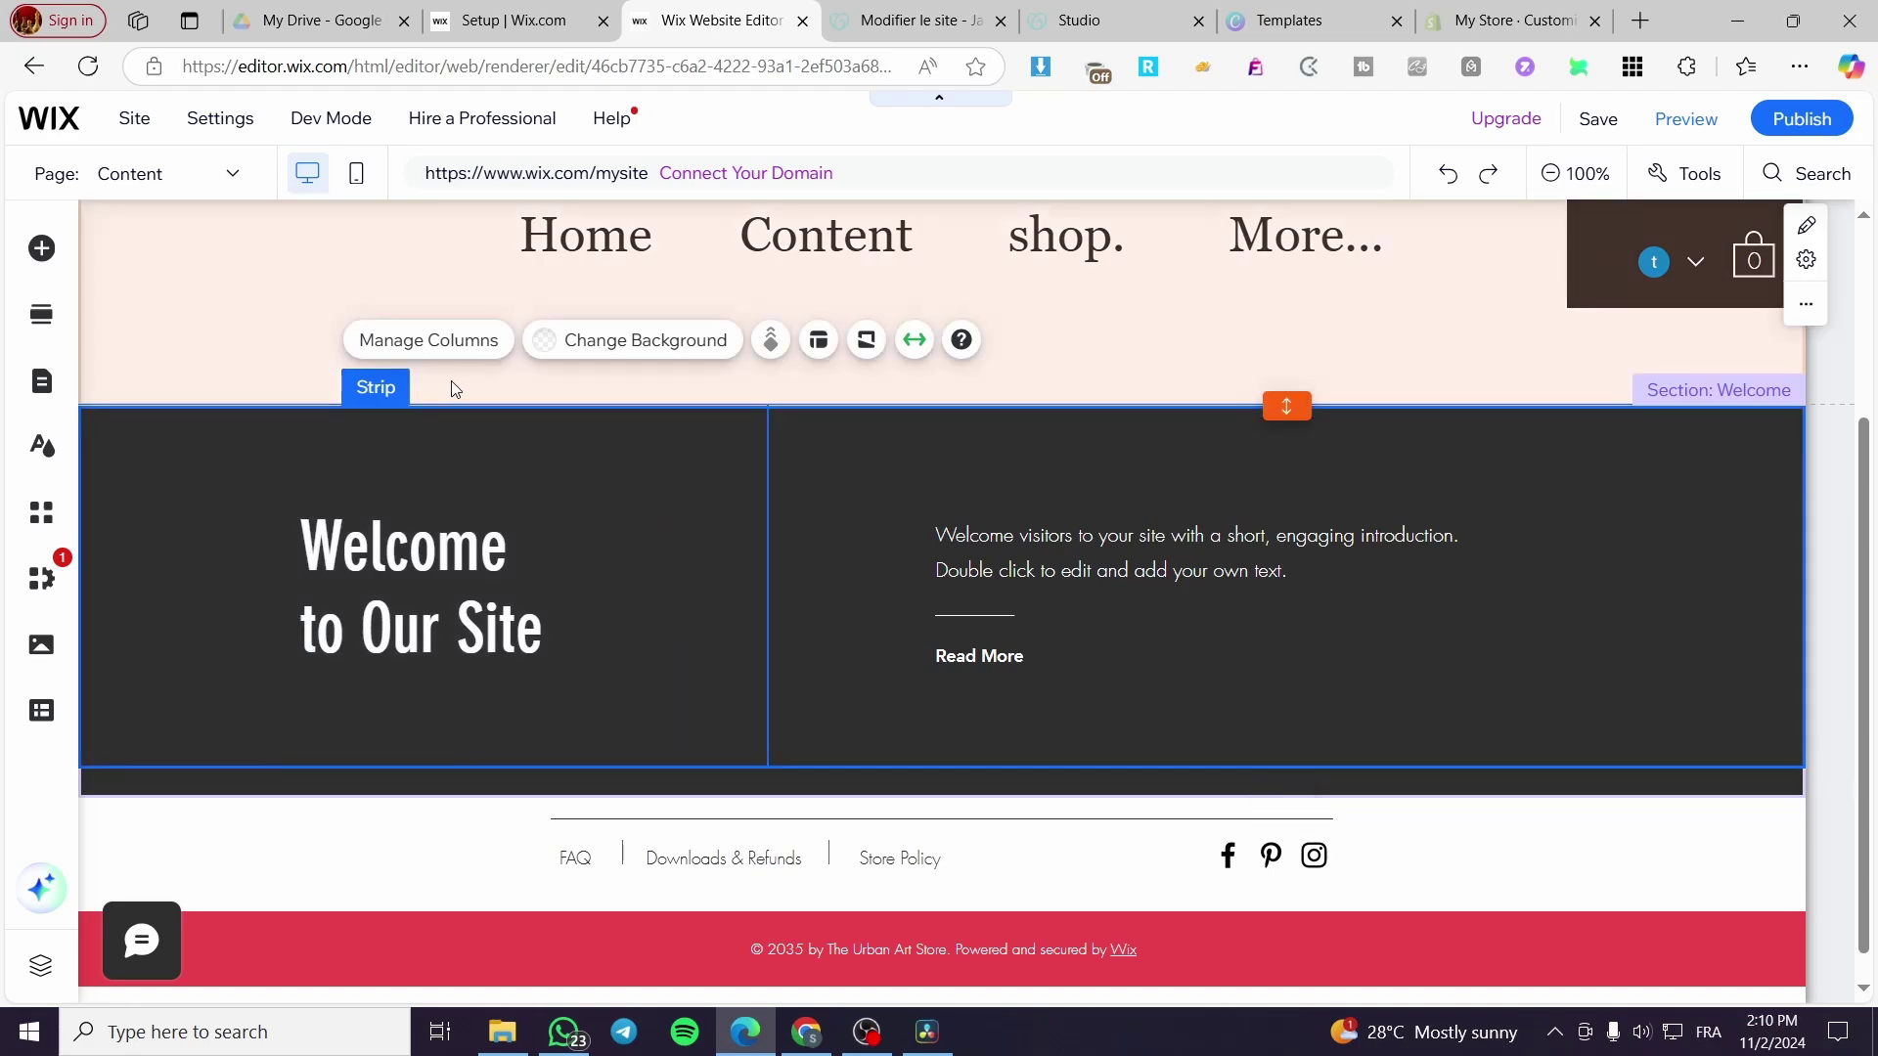
# Set the Welcome strip's background colour to grey #605E5E
pyautogui.click(587, 339)
pyautogui.click(1532, 482)
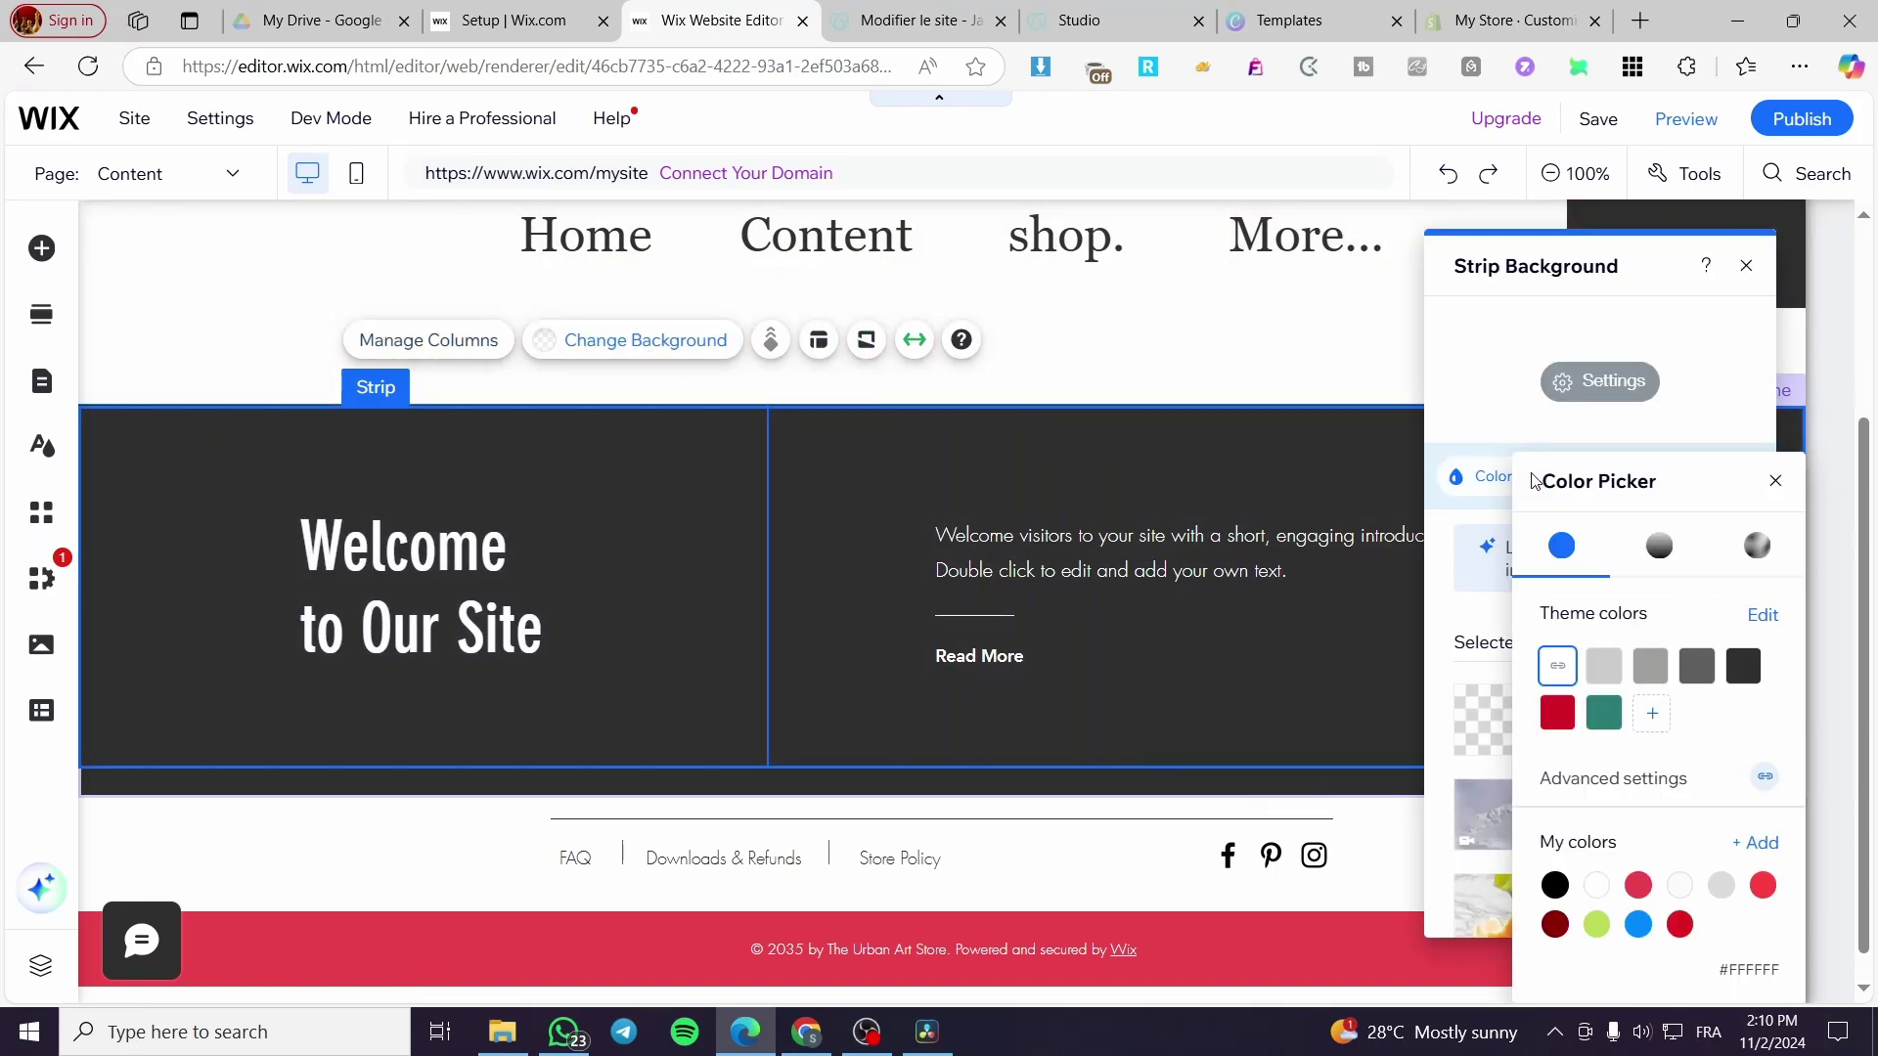
pyautogui.click(1559, 669)
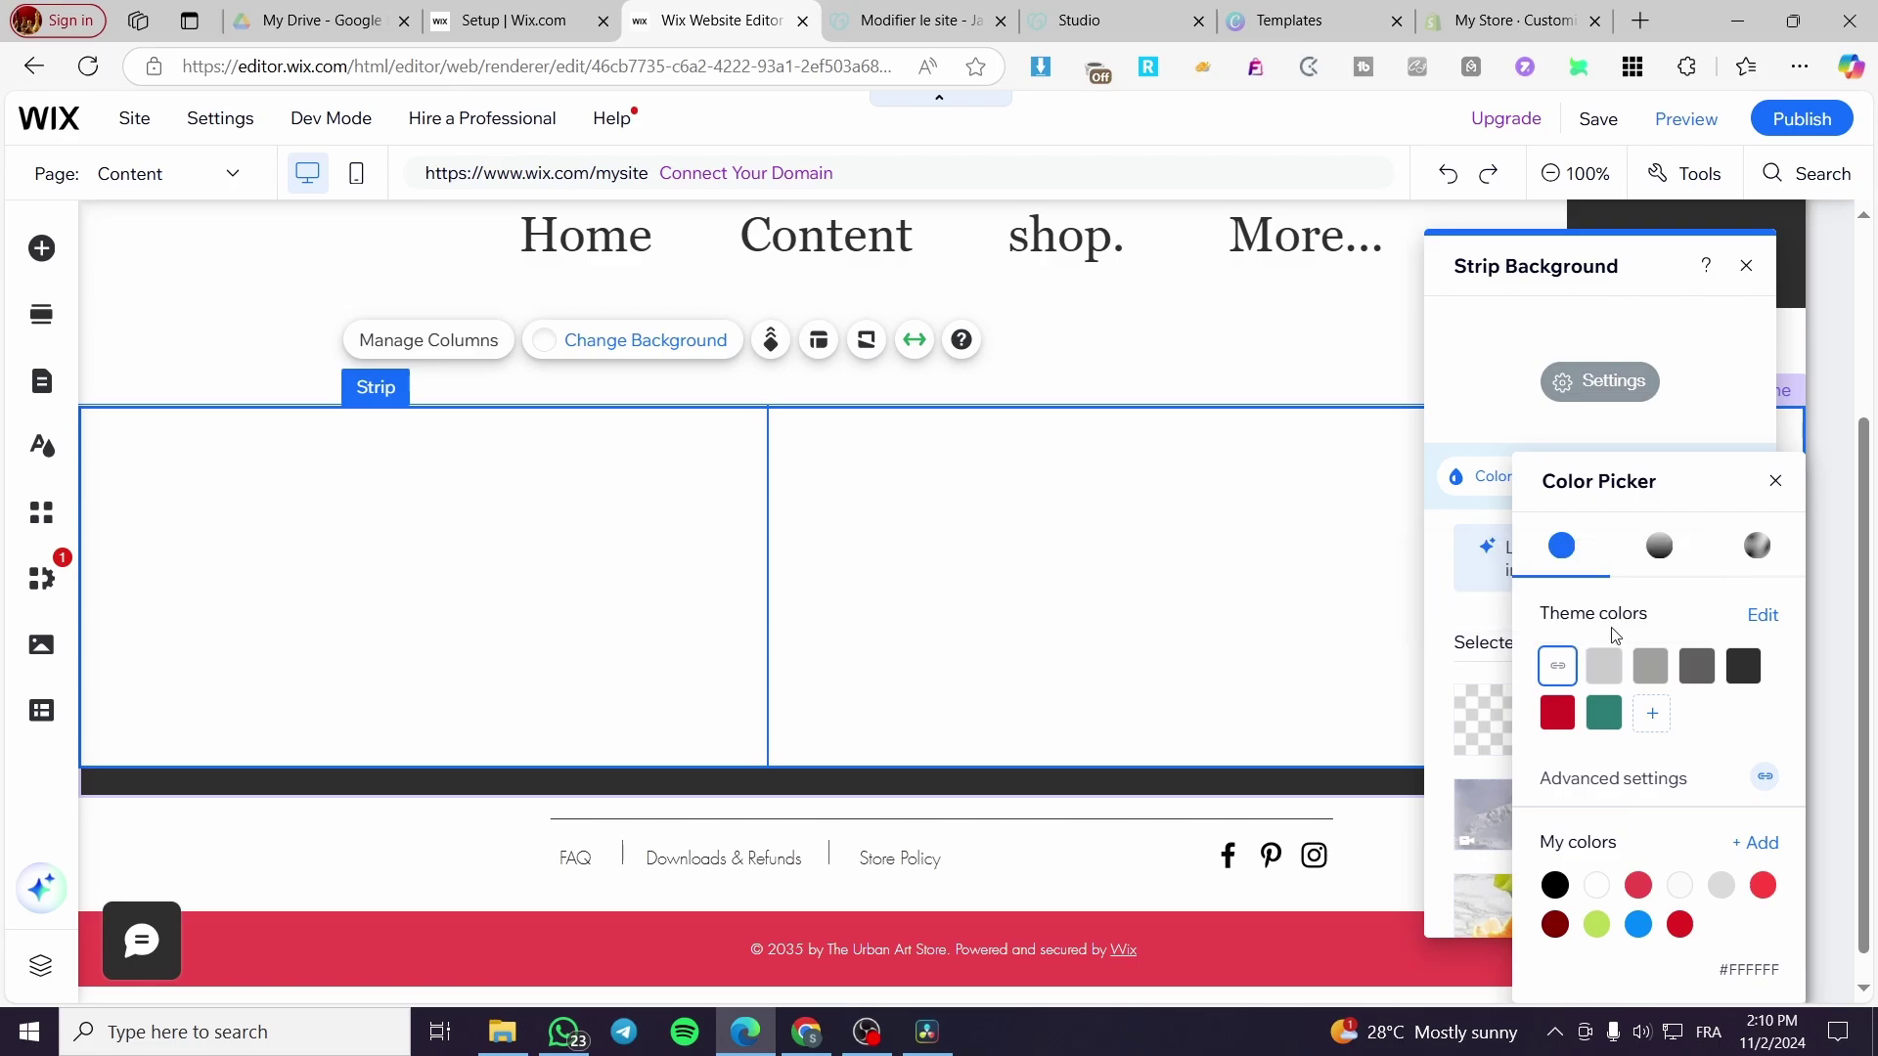
pyautogui.click(1746, 673)
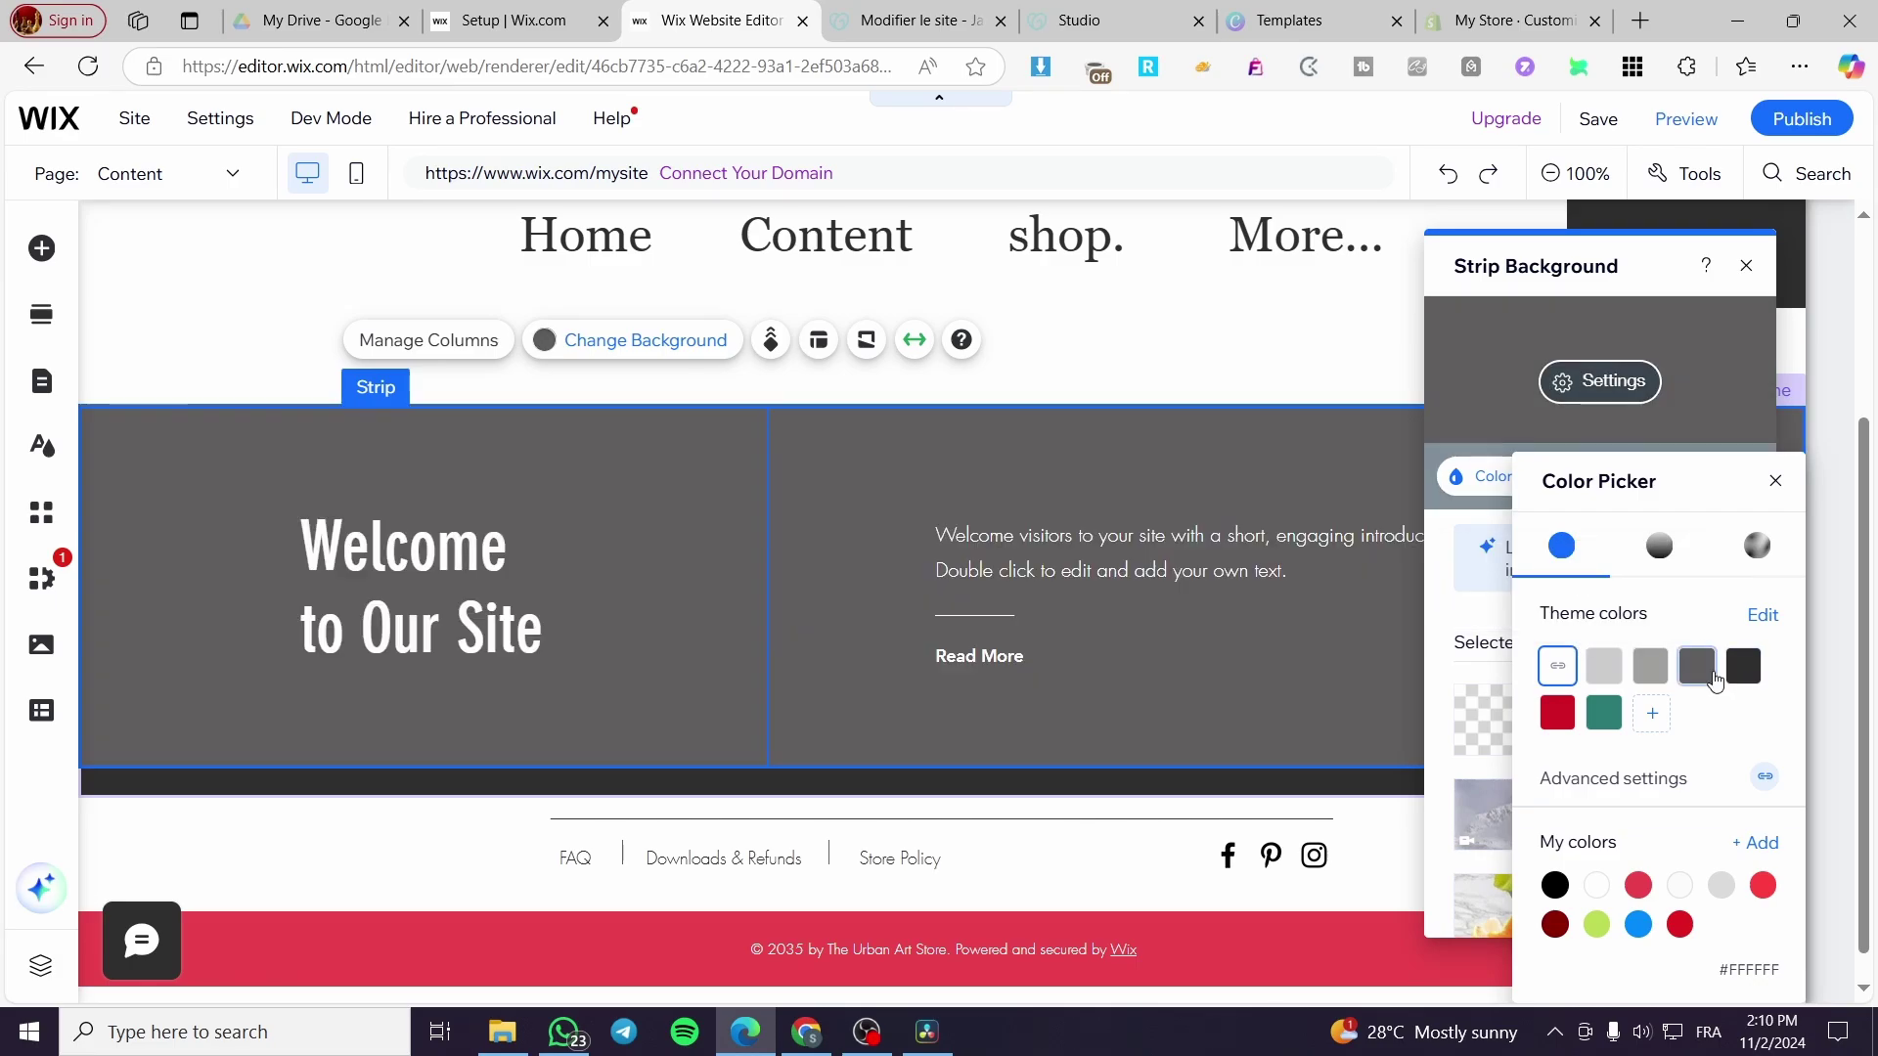
pyautogui.click(1696, 666)
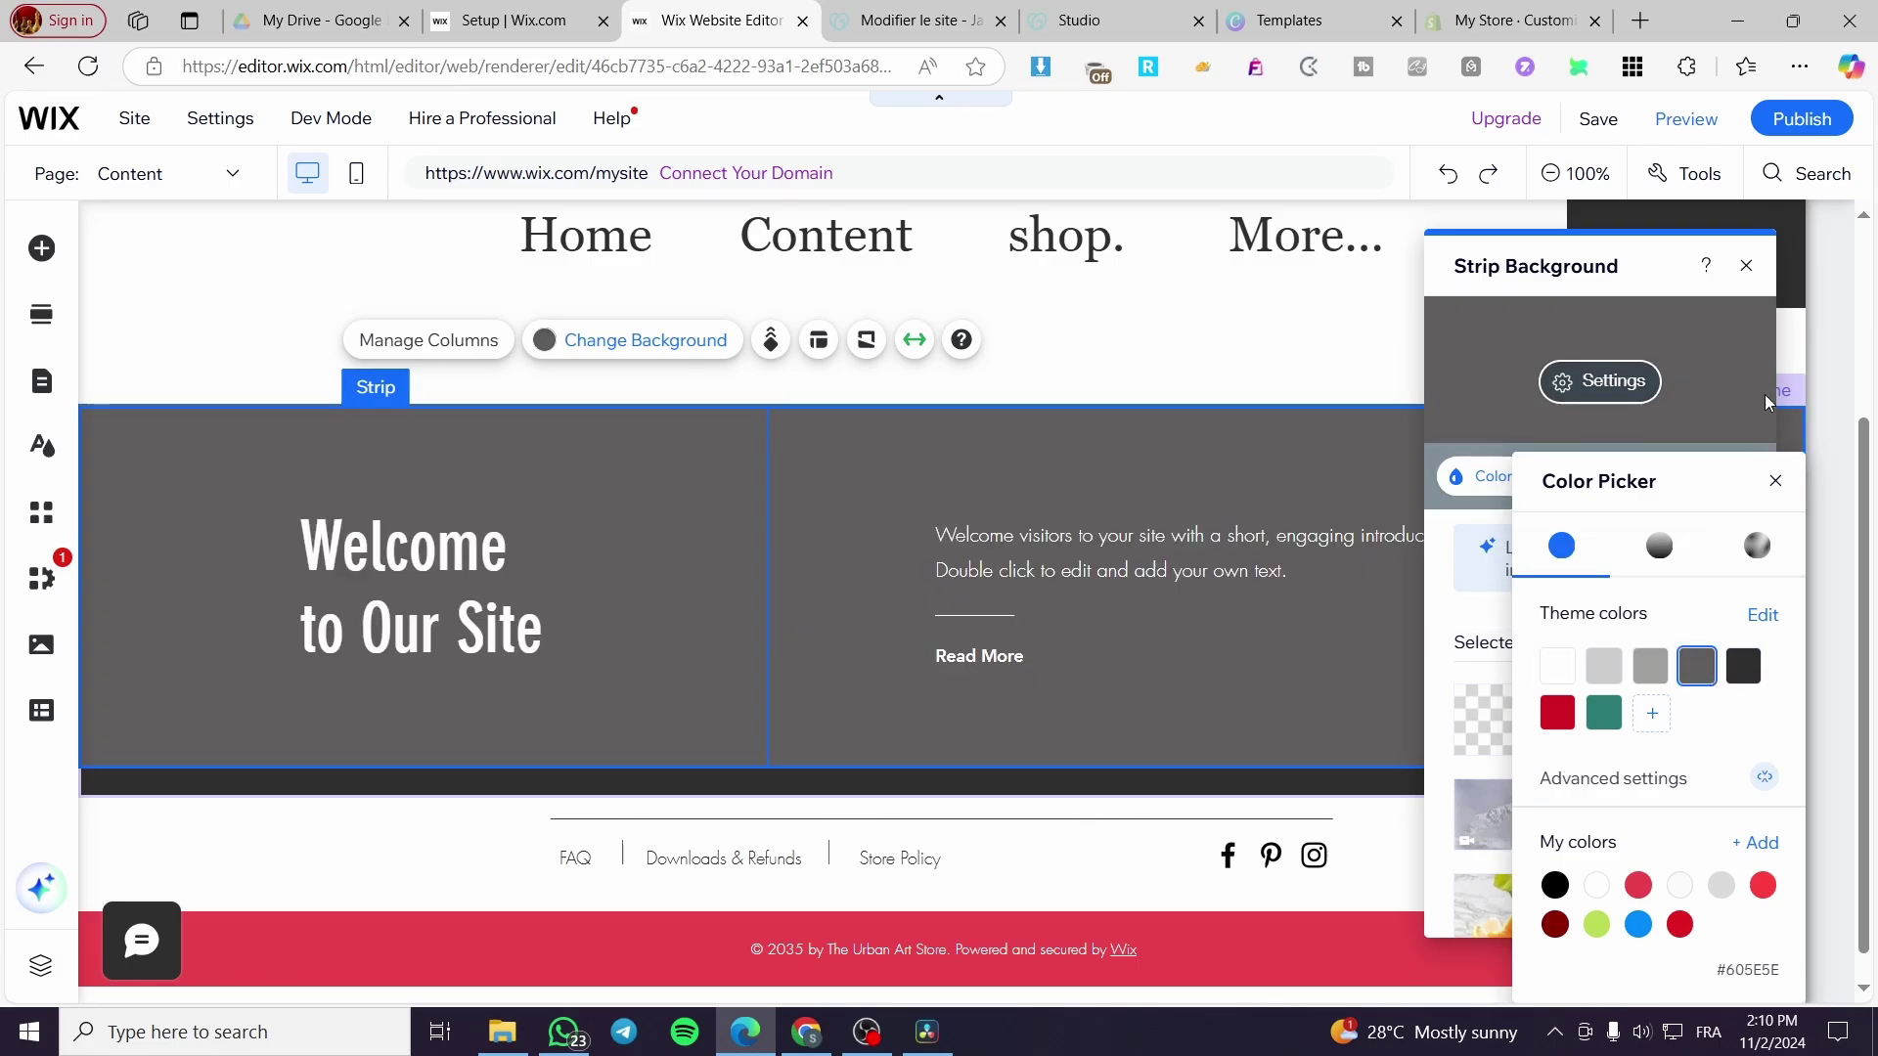
pyautogui.click(1775, 481)
pyautogui.press('Escape')
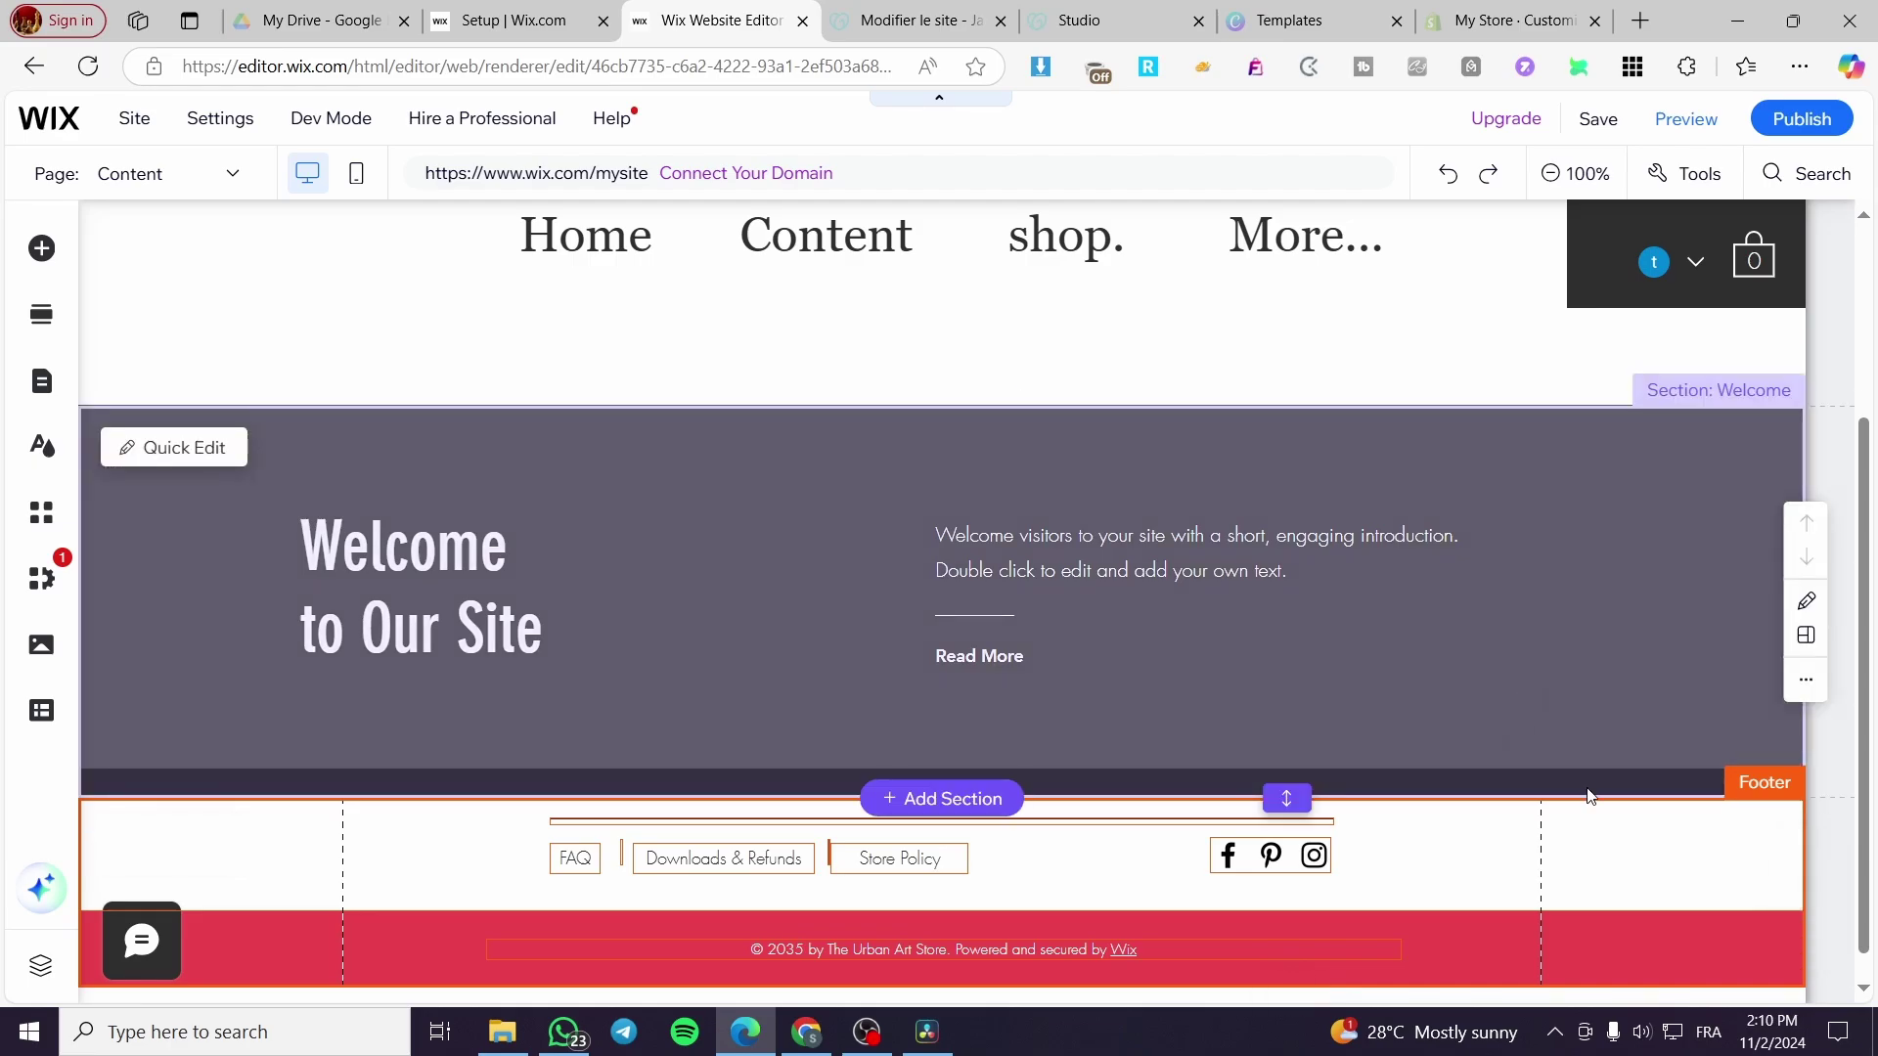
# Make the Welcome section's background white (#FFFFFF) and close its background settings
pyautogui.click(1780, 782)
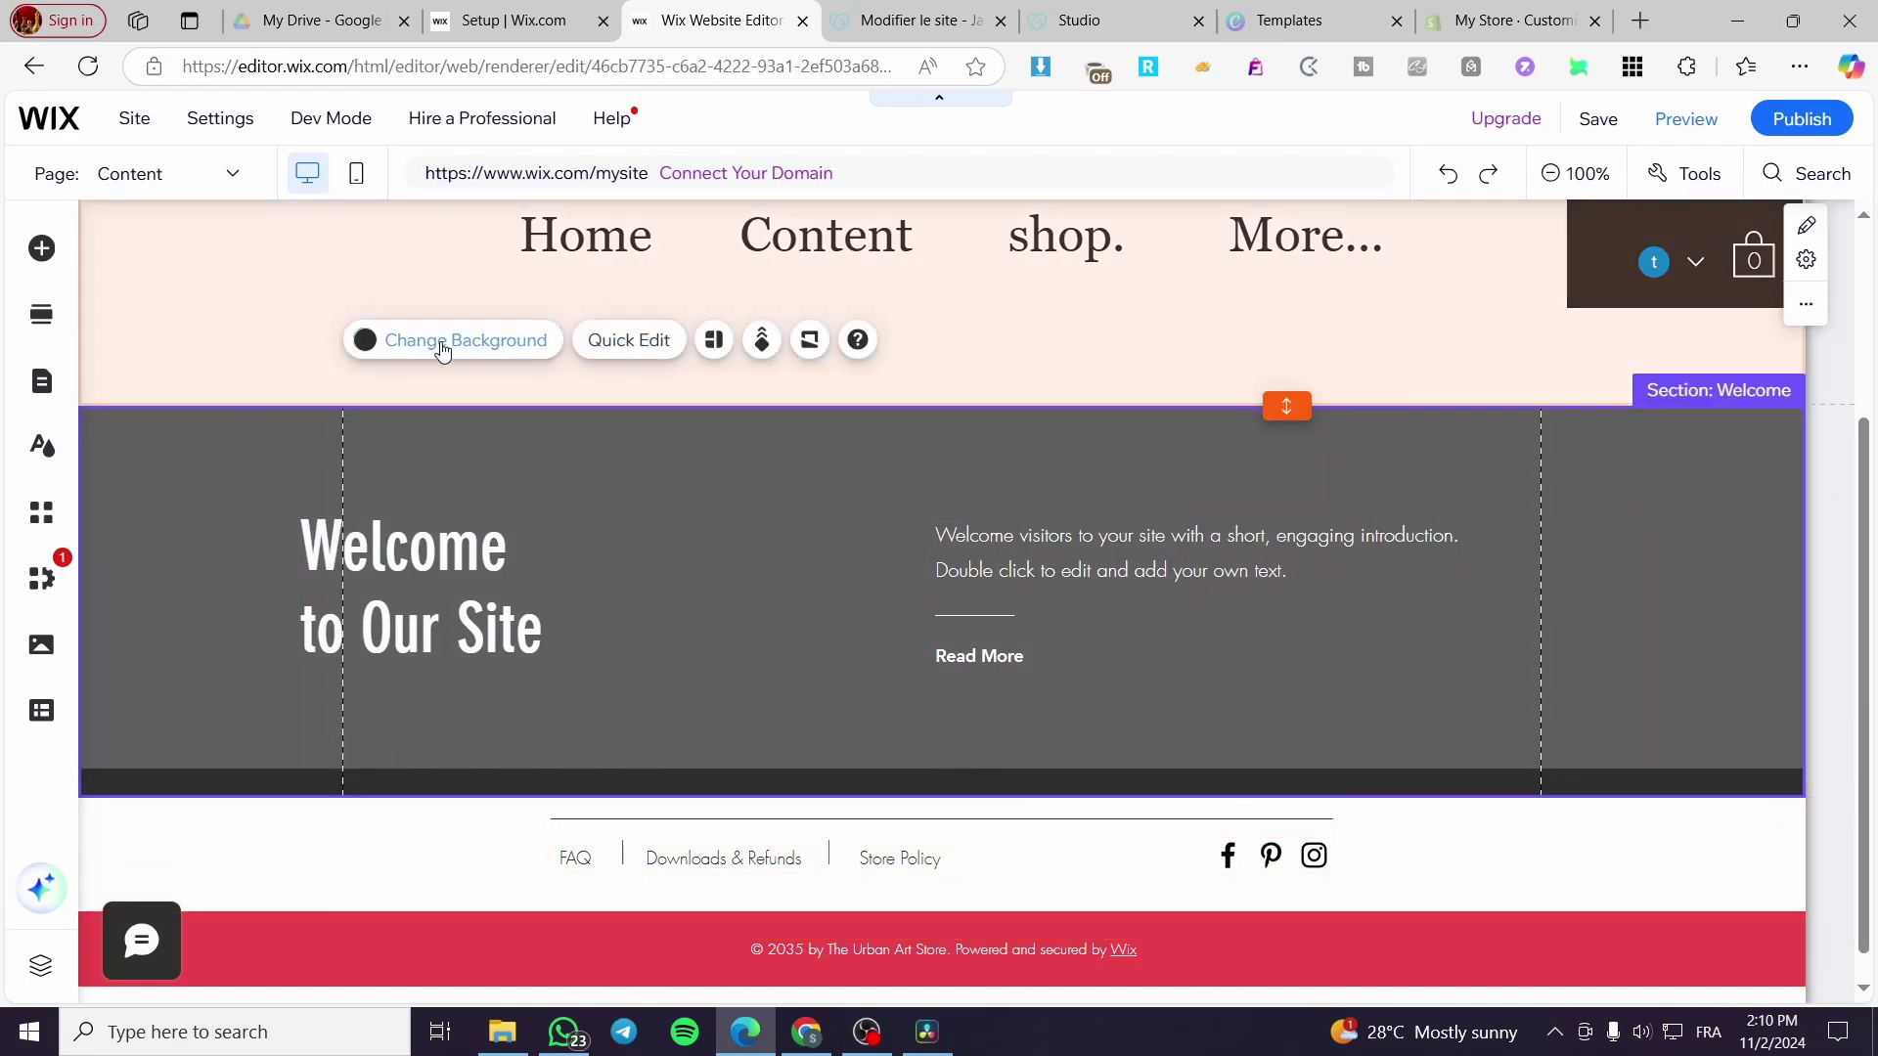
pyautogui.click(442, 343)
pyautogui.click(156, 499)
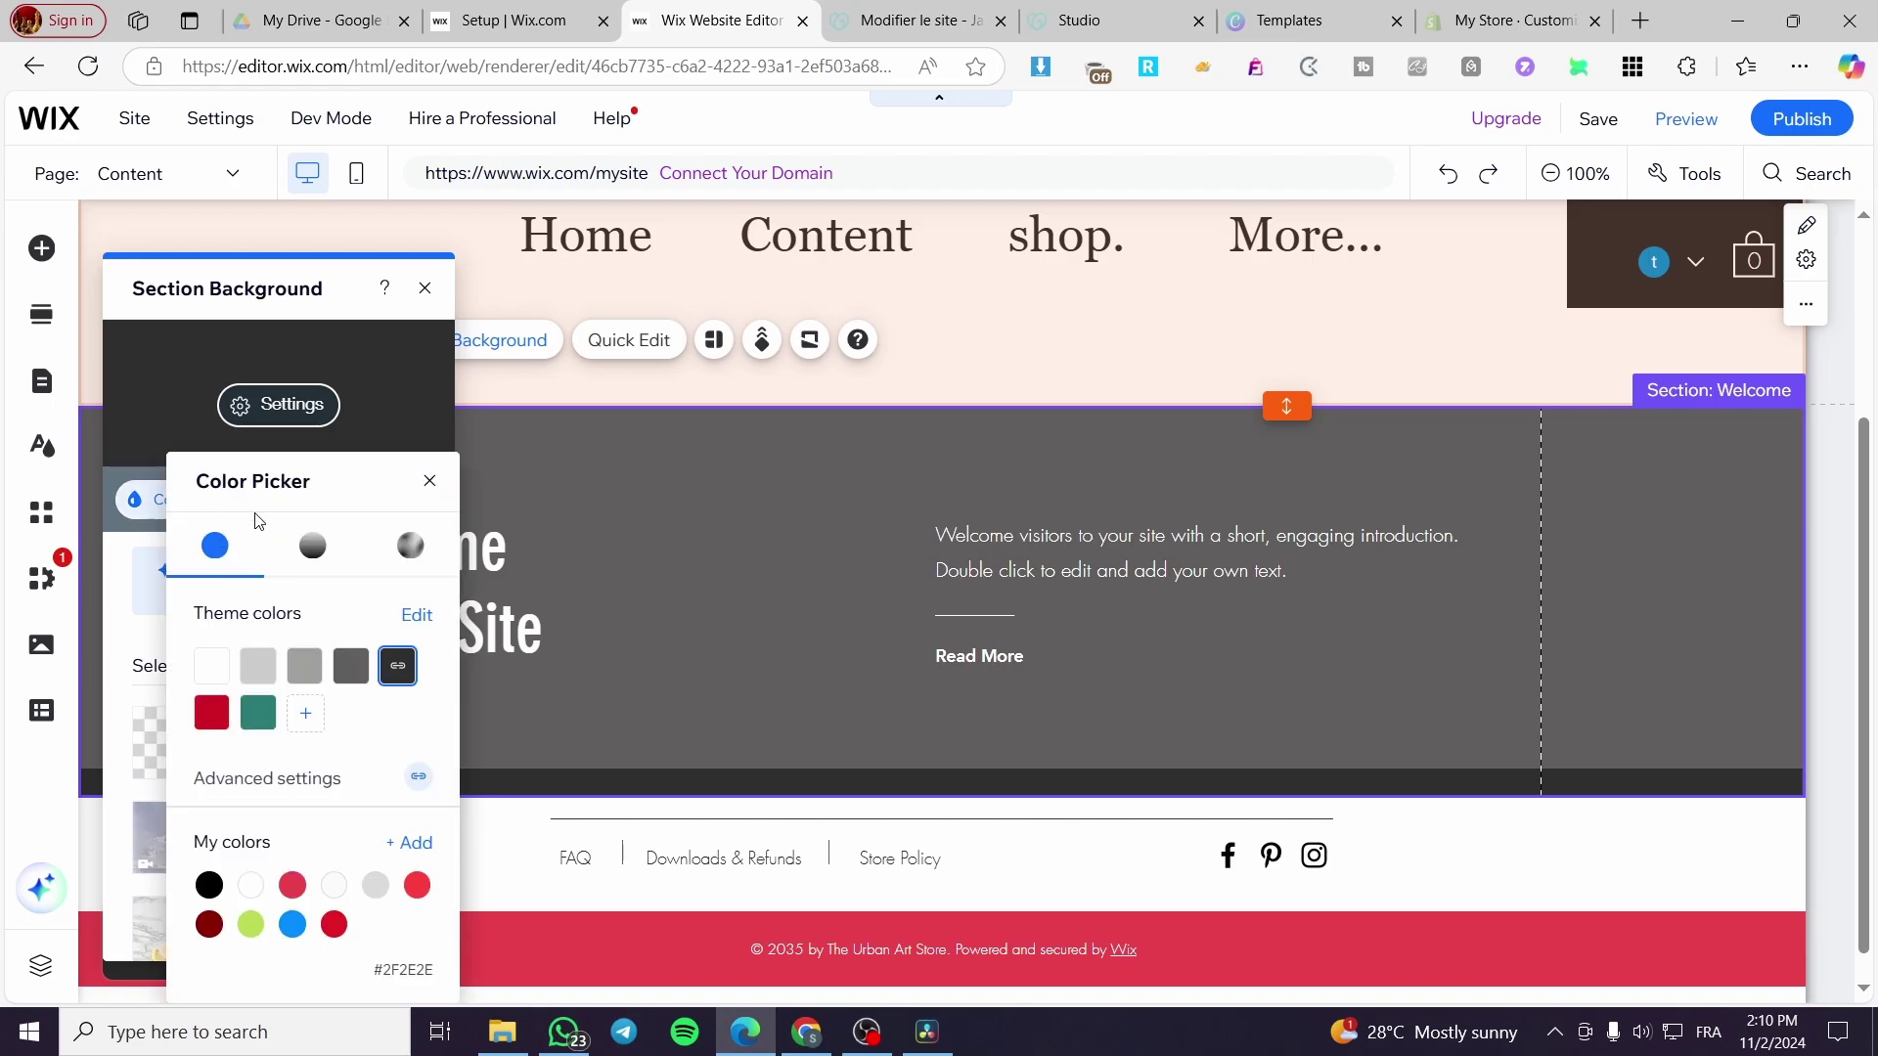
pyautogui.click(213, 670)
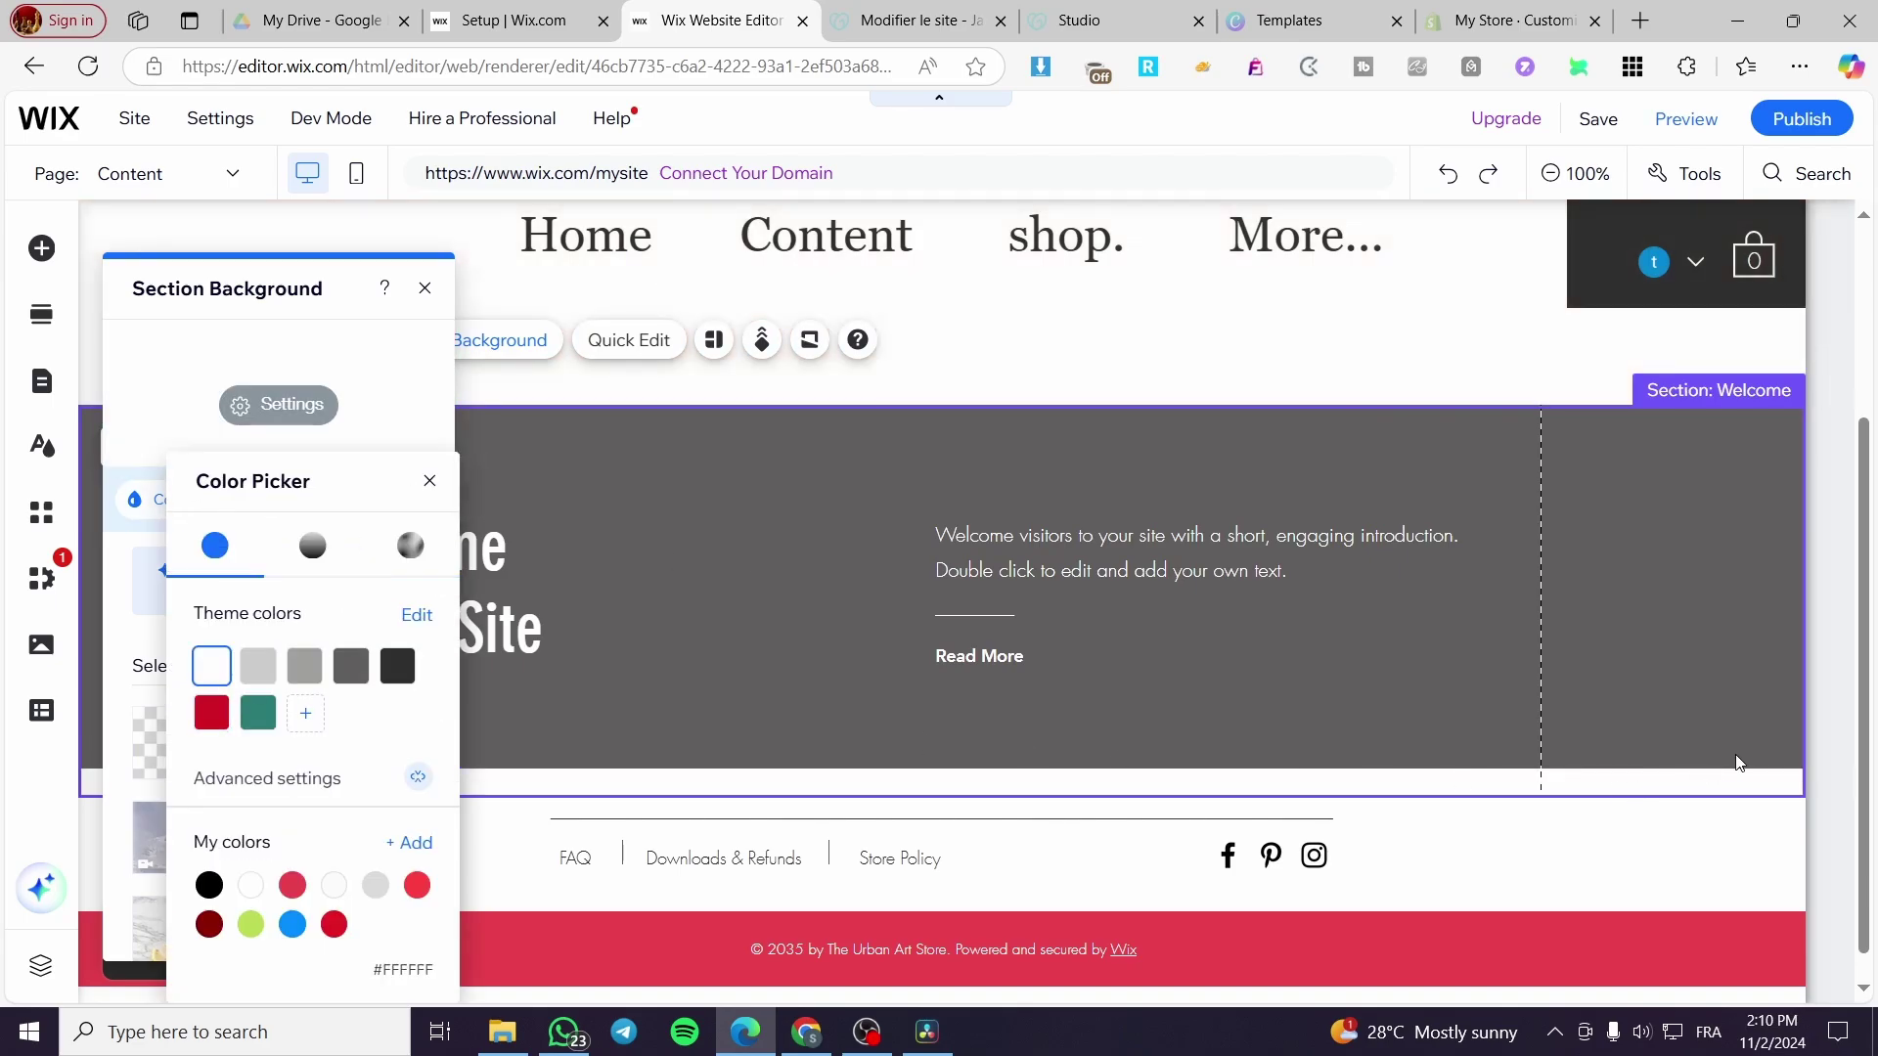
pyautogui.click(1857, 740)
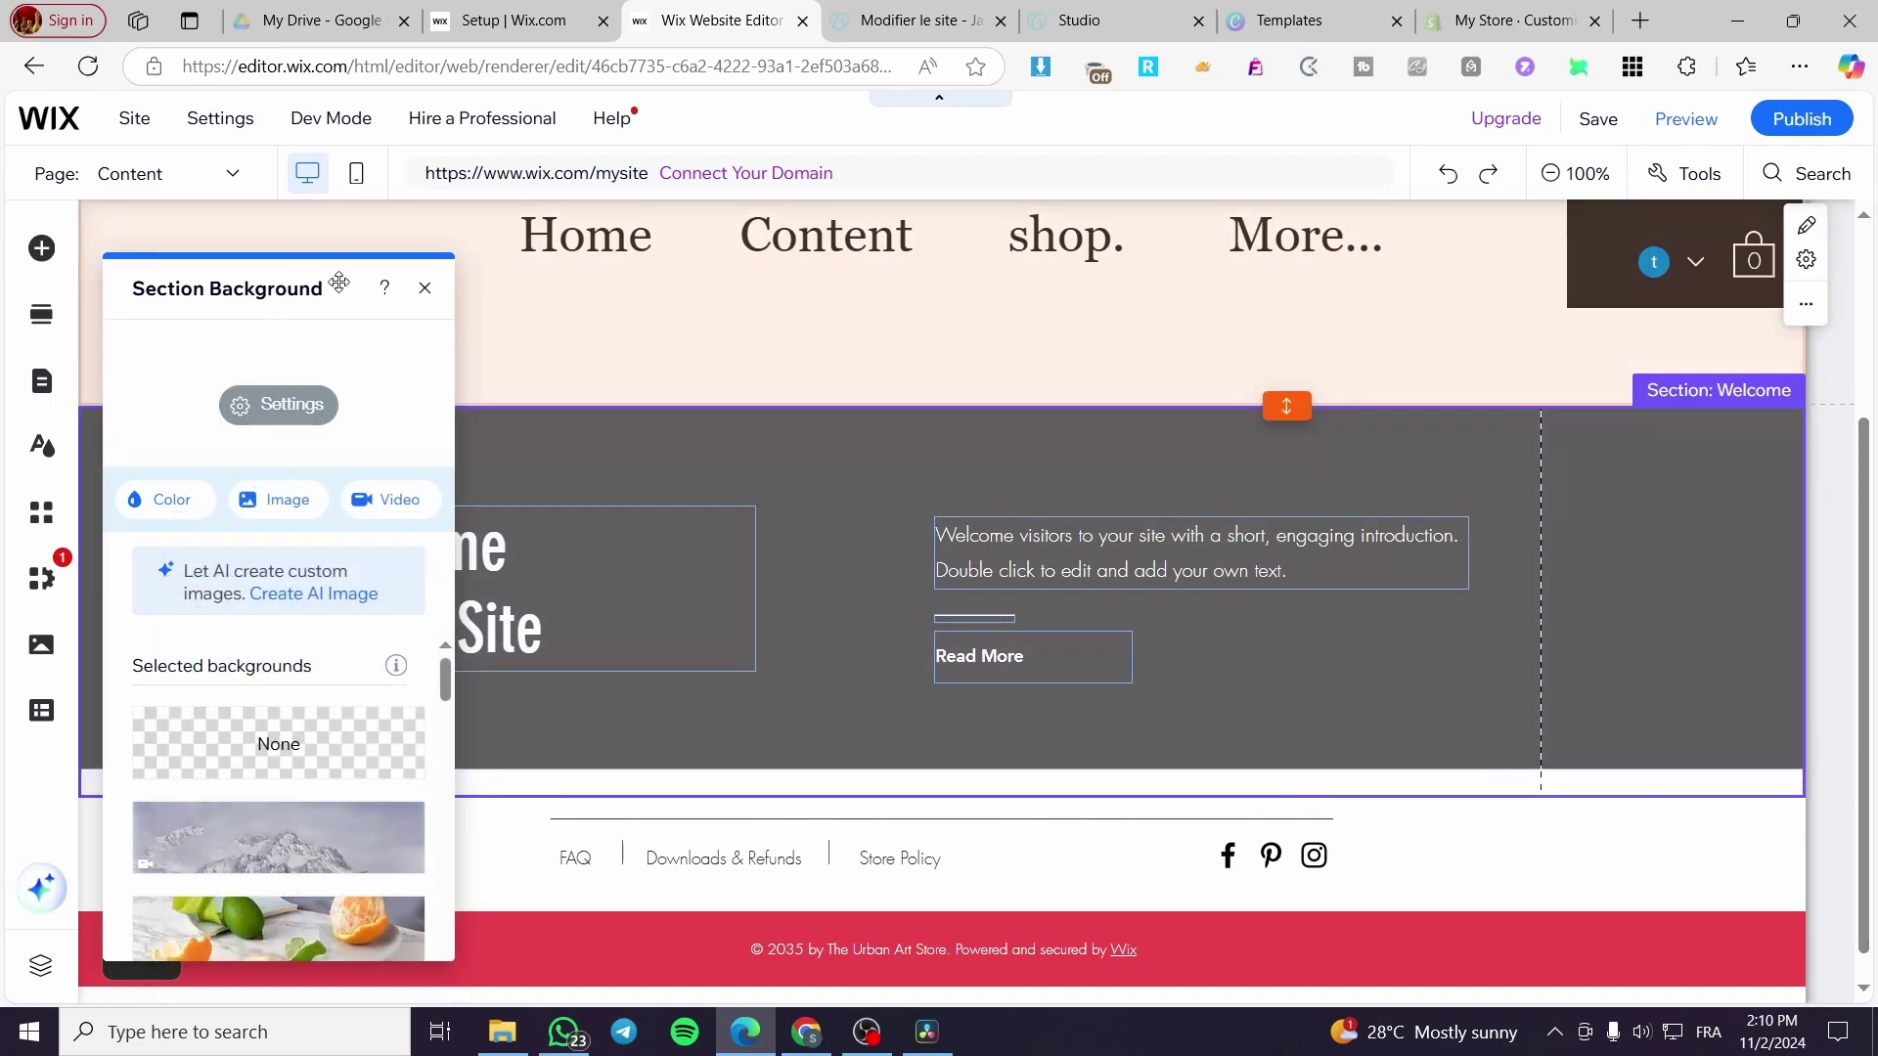
pyautogui.click(423, 289)
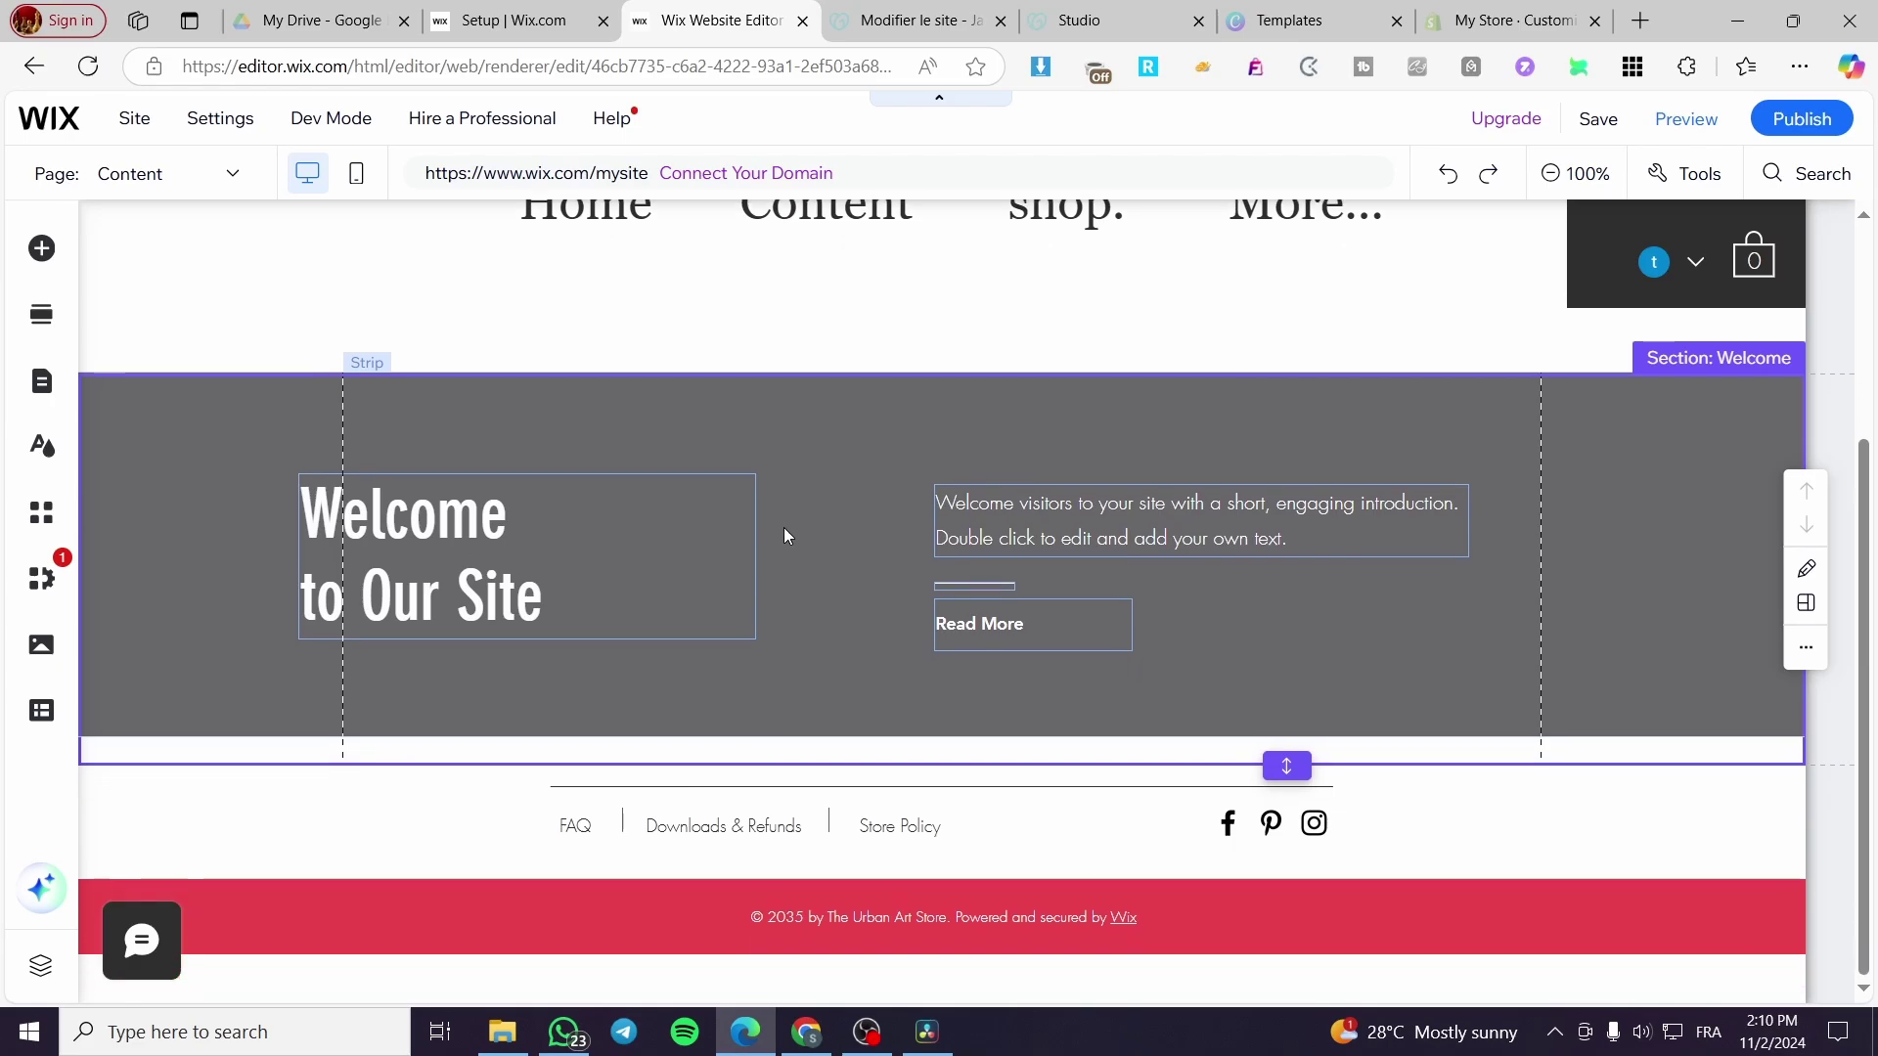
pyautogui.scroll(3, 784, 526)
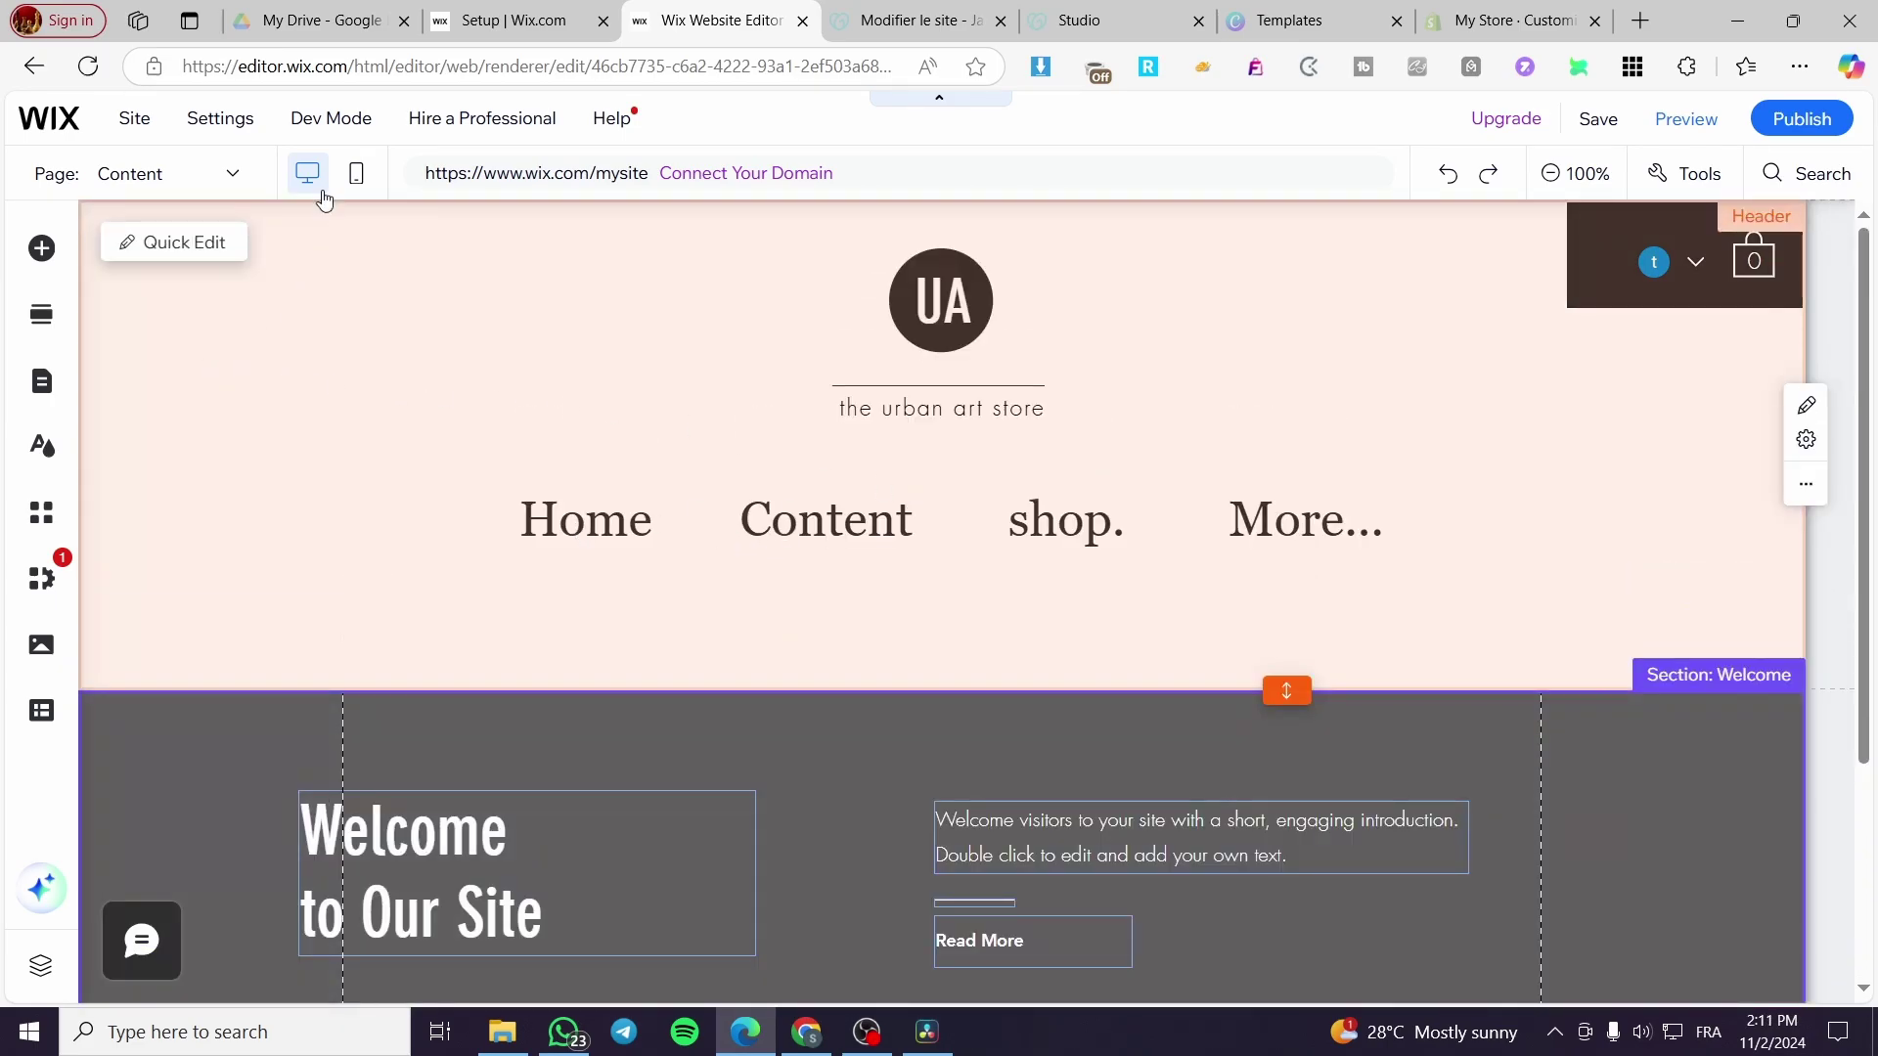
pyautogui.scroll(-3, 509, 606)
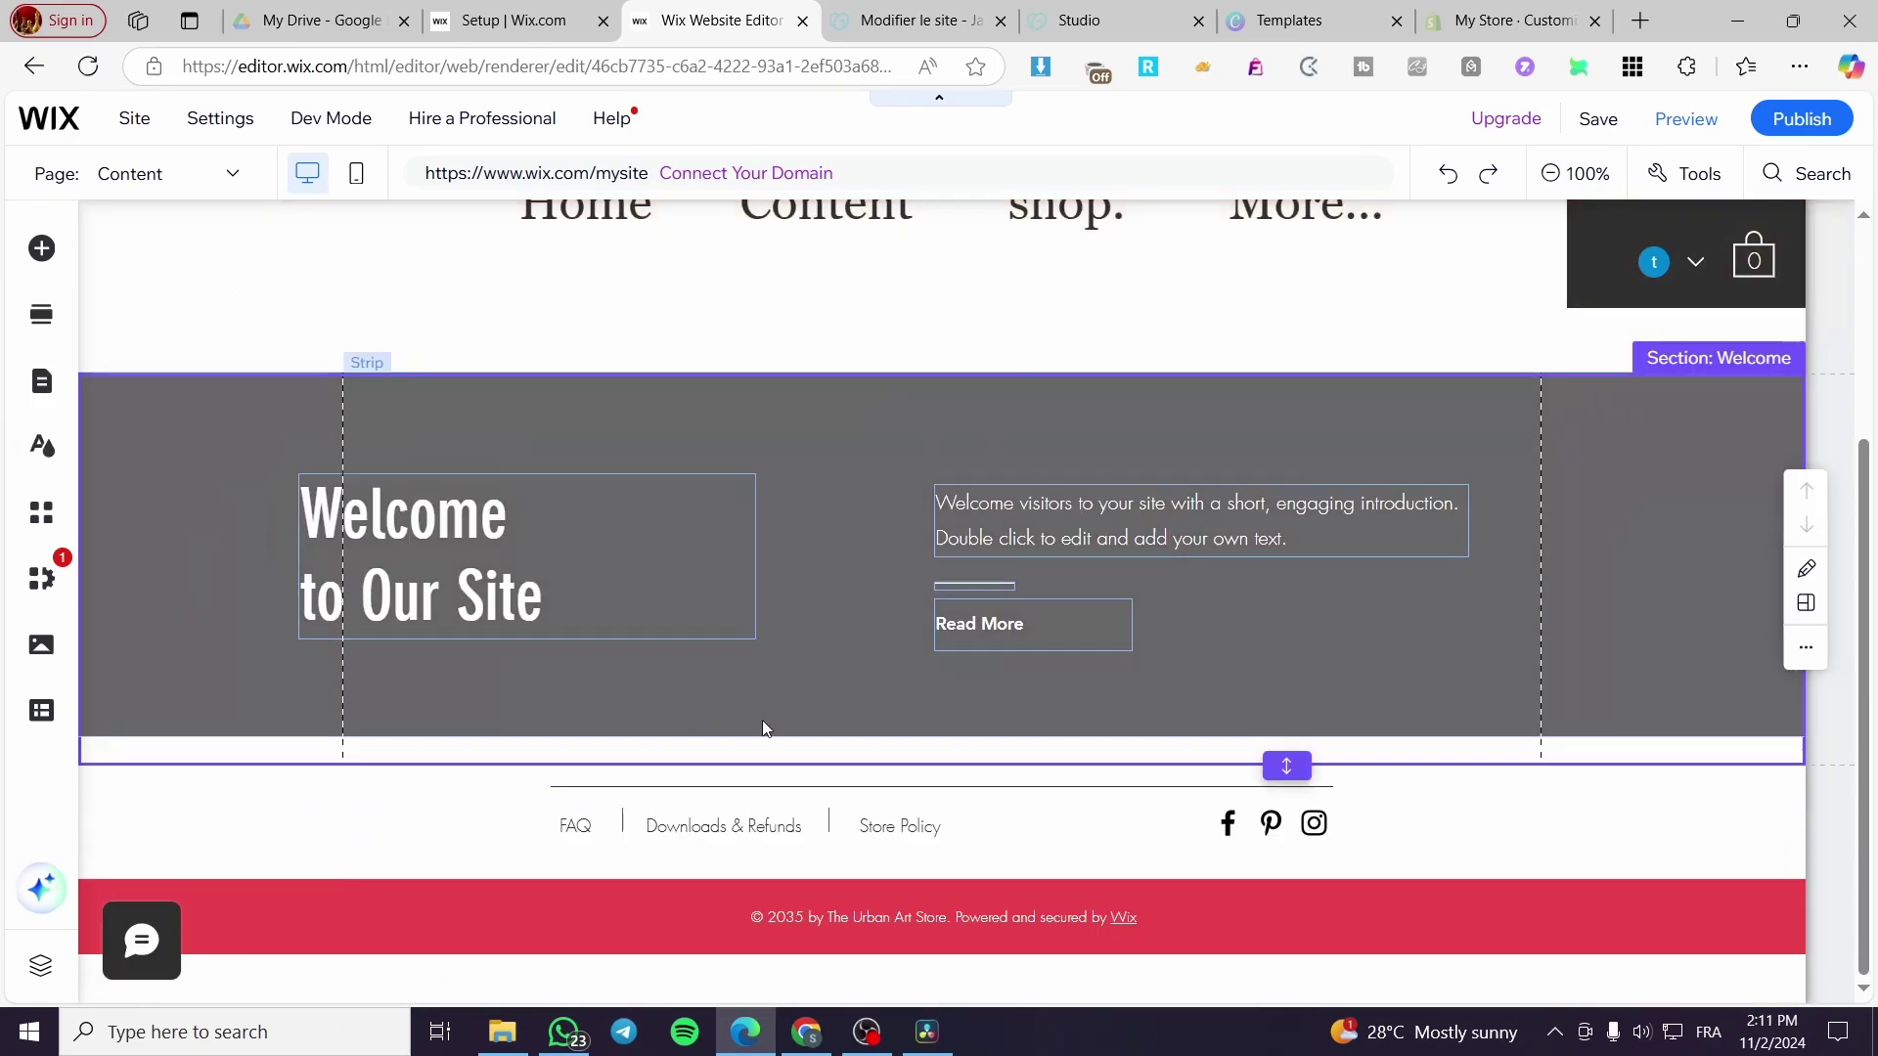
# Insert an empty section below Welcome and drag a Themed Text Heading 1 into it
pyautogui.click(931, 768)
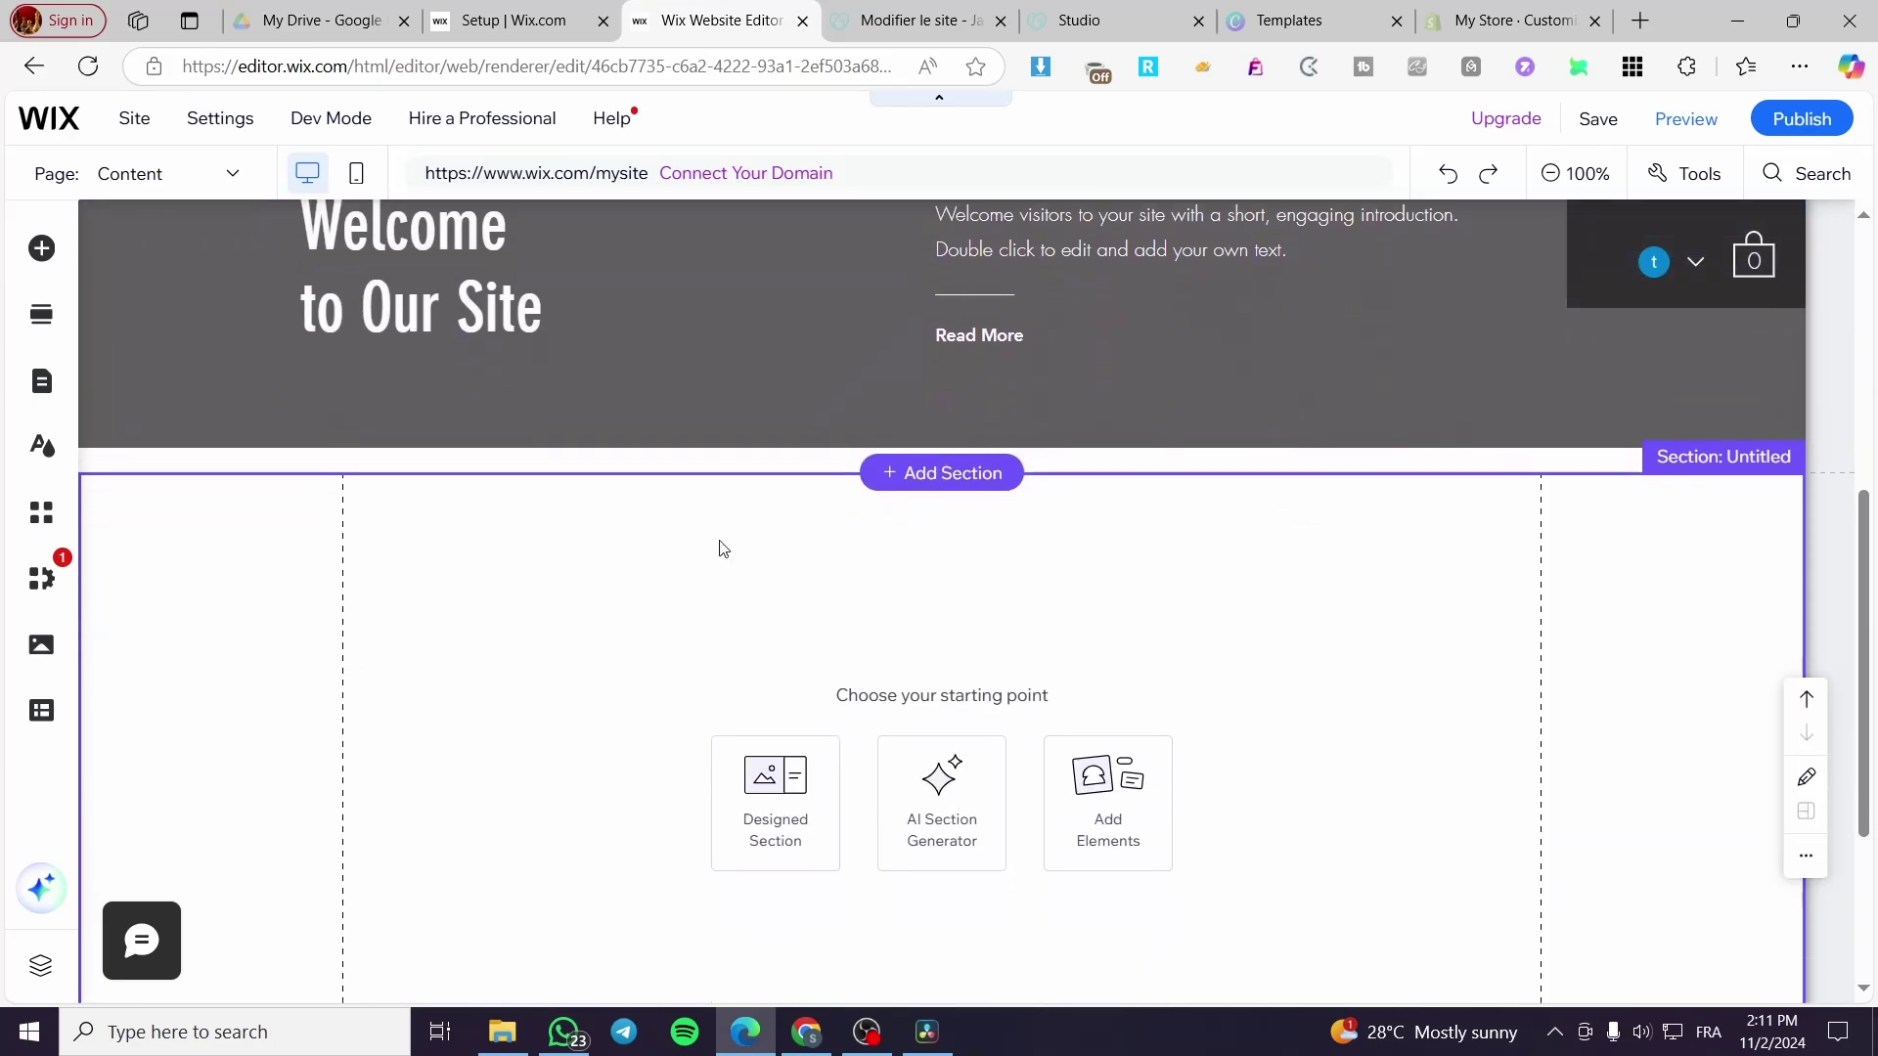
pyautogui.click(1098, 652)
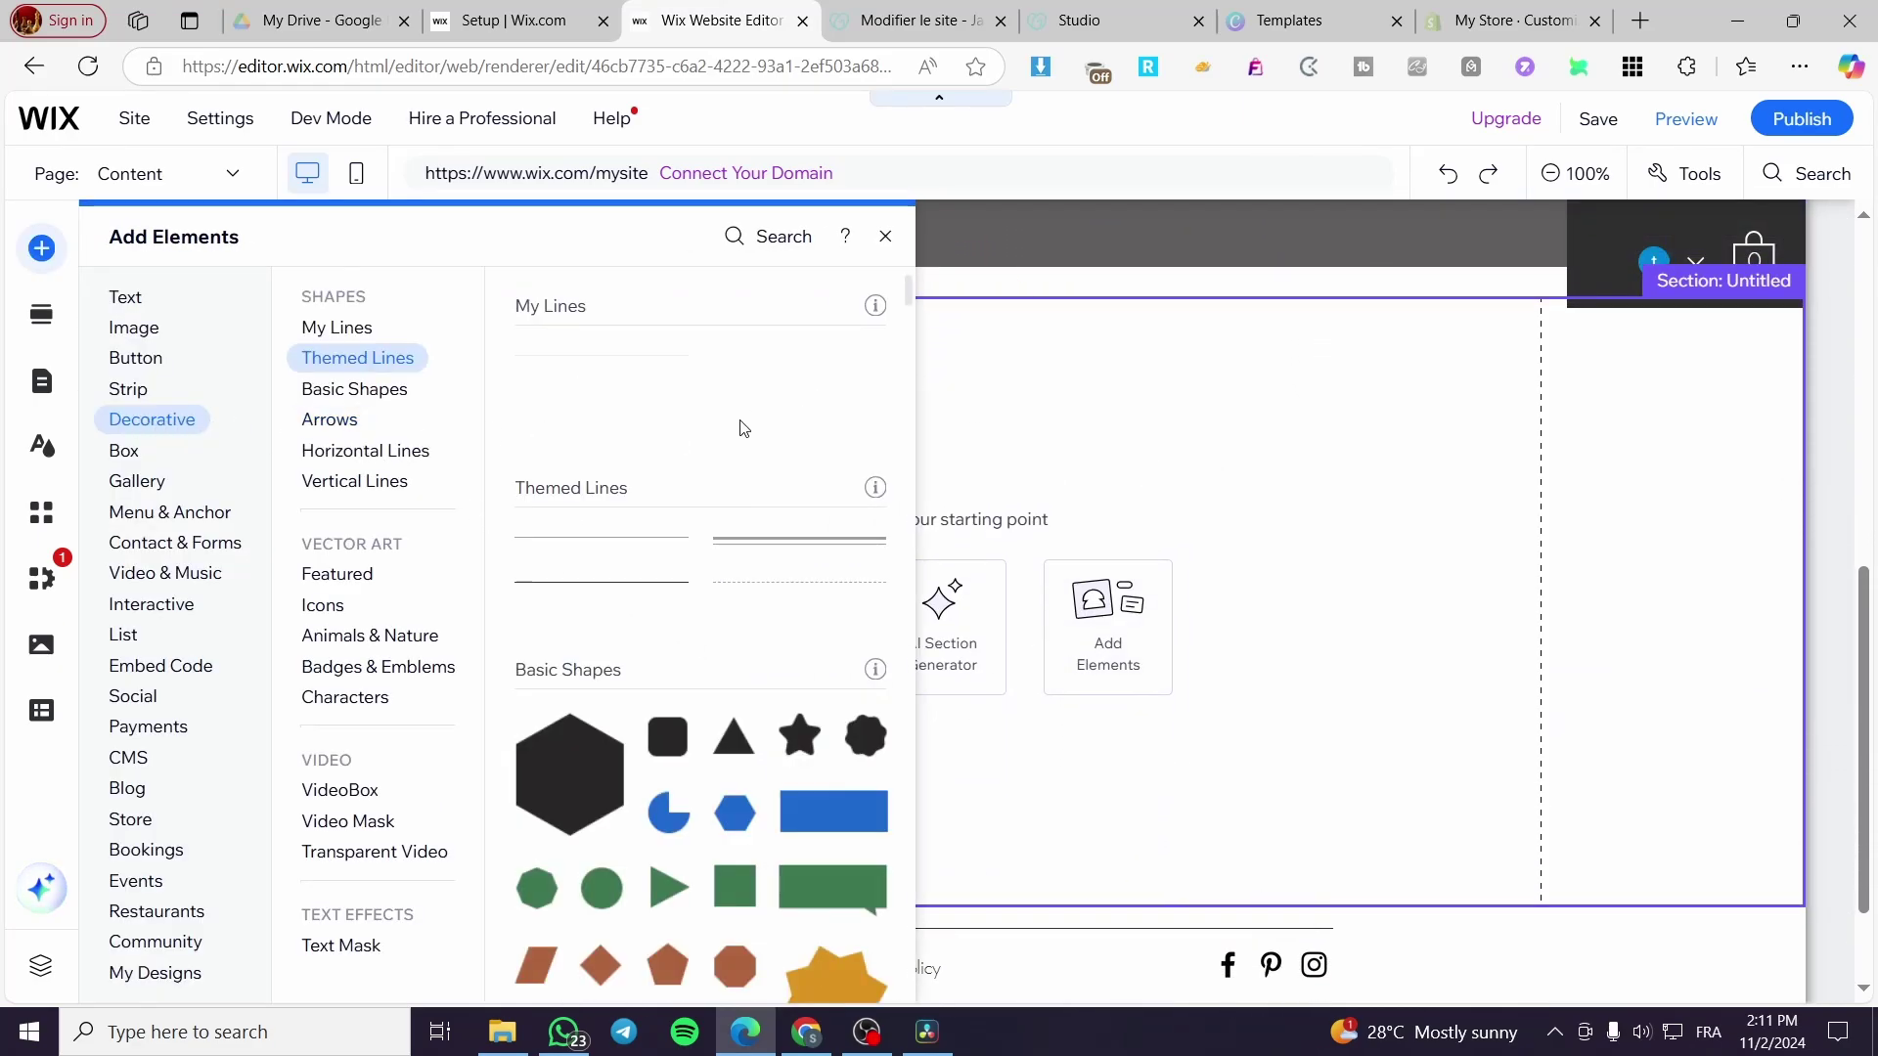
pyautogui.click(141, 360)
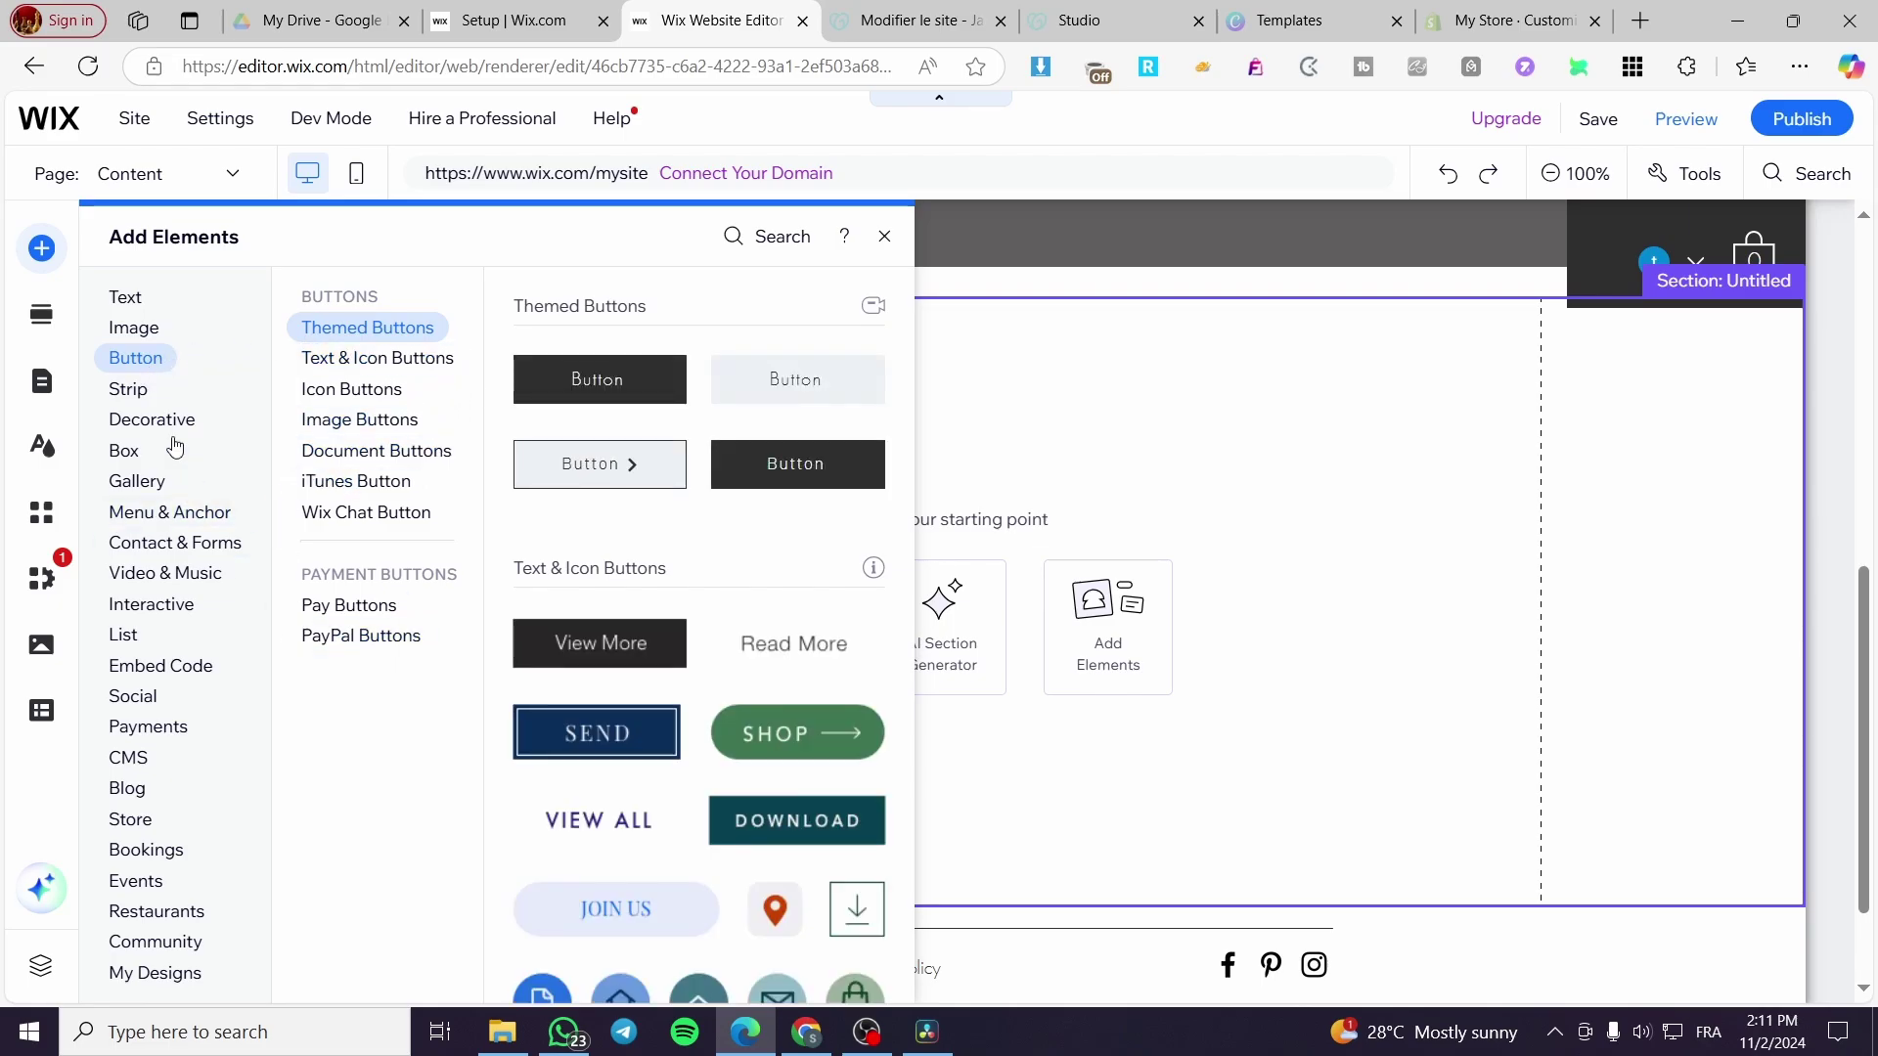
pyautogui.click(125, 296)
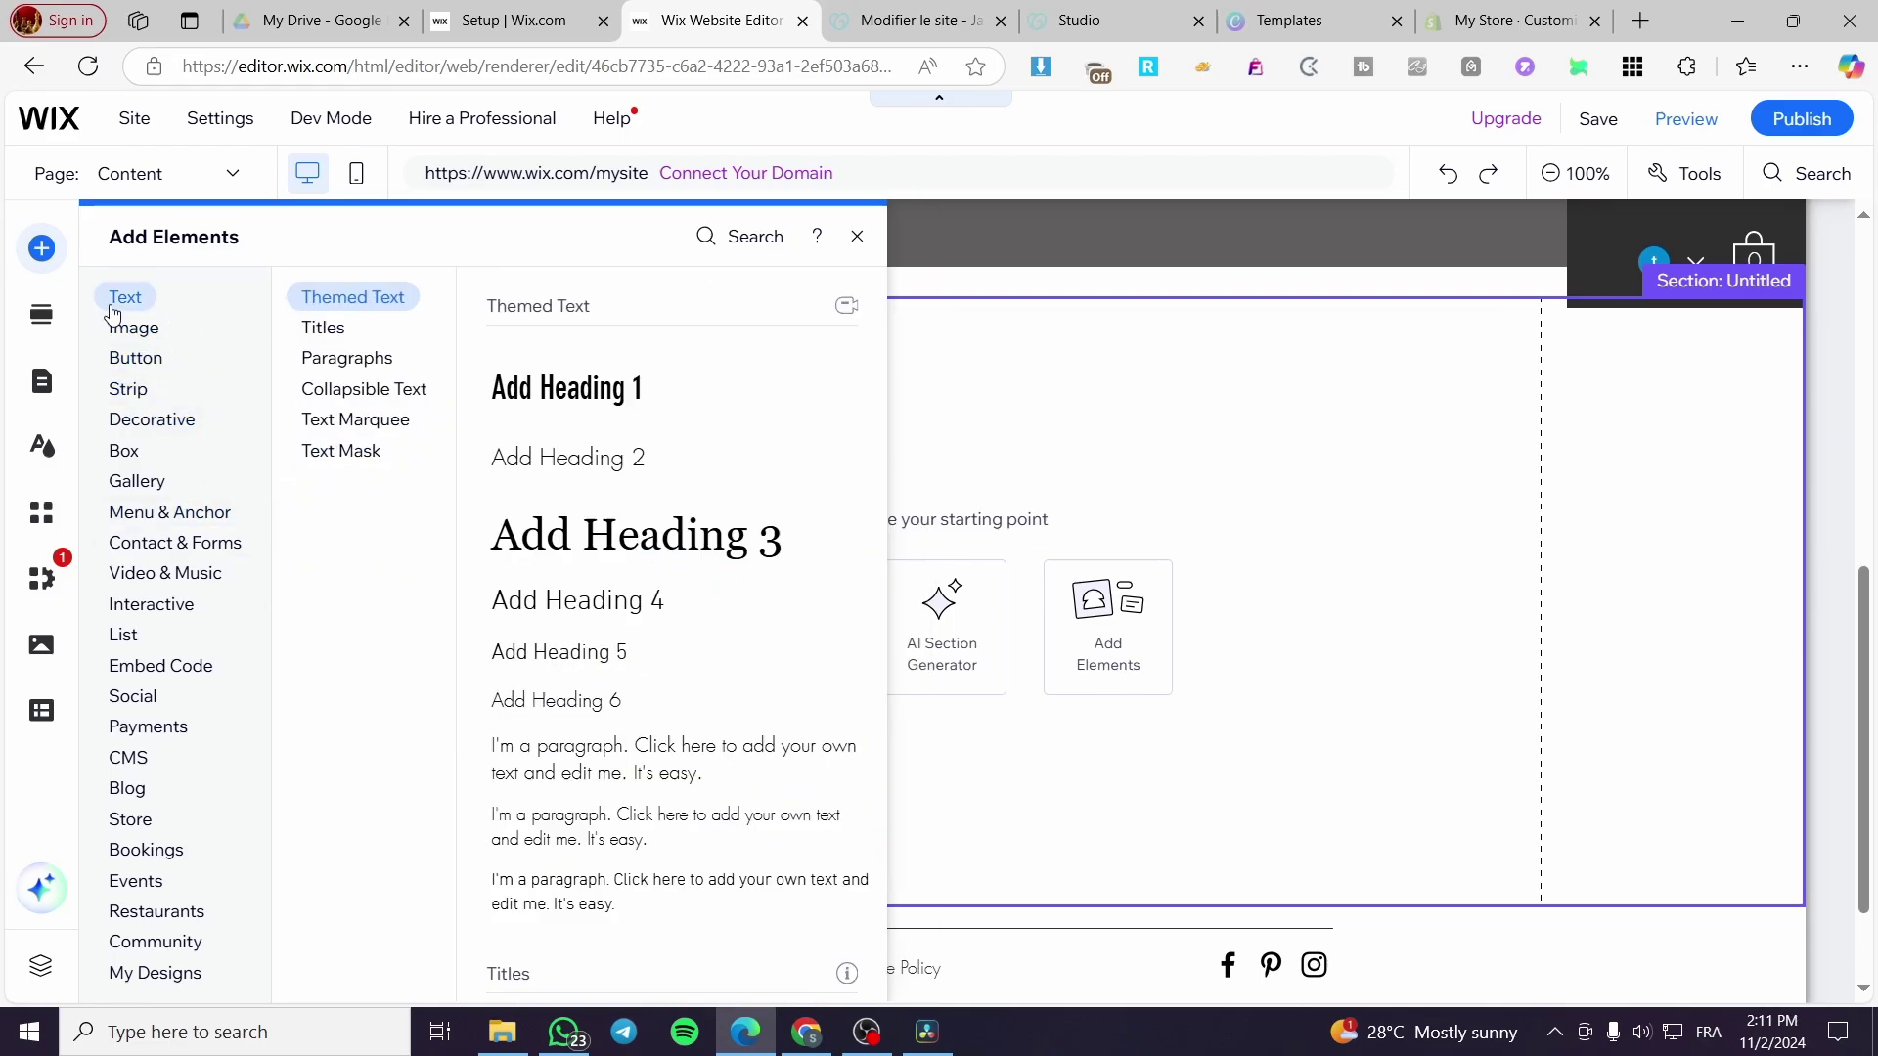
pyautogui.moveTo(598, 394); pyautogui.dragTo(1044, 372)
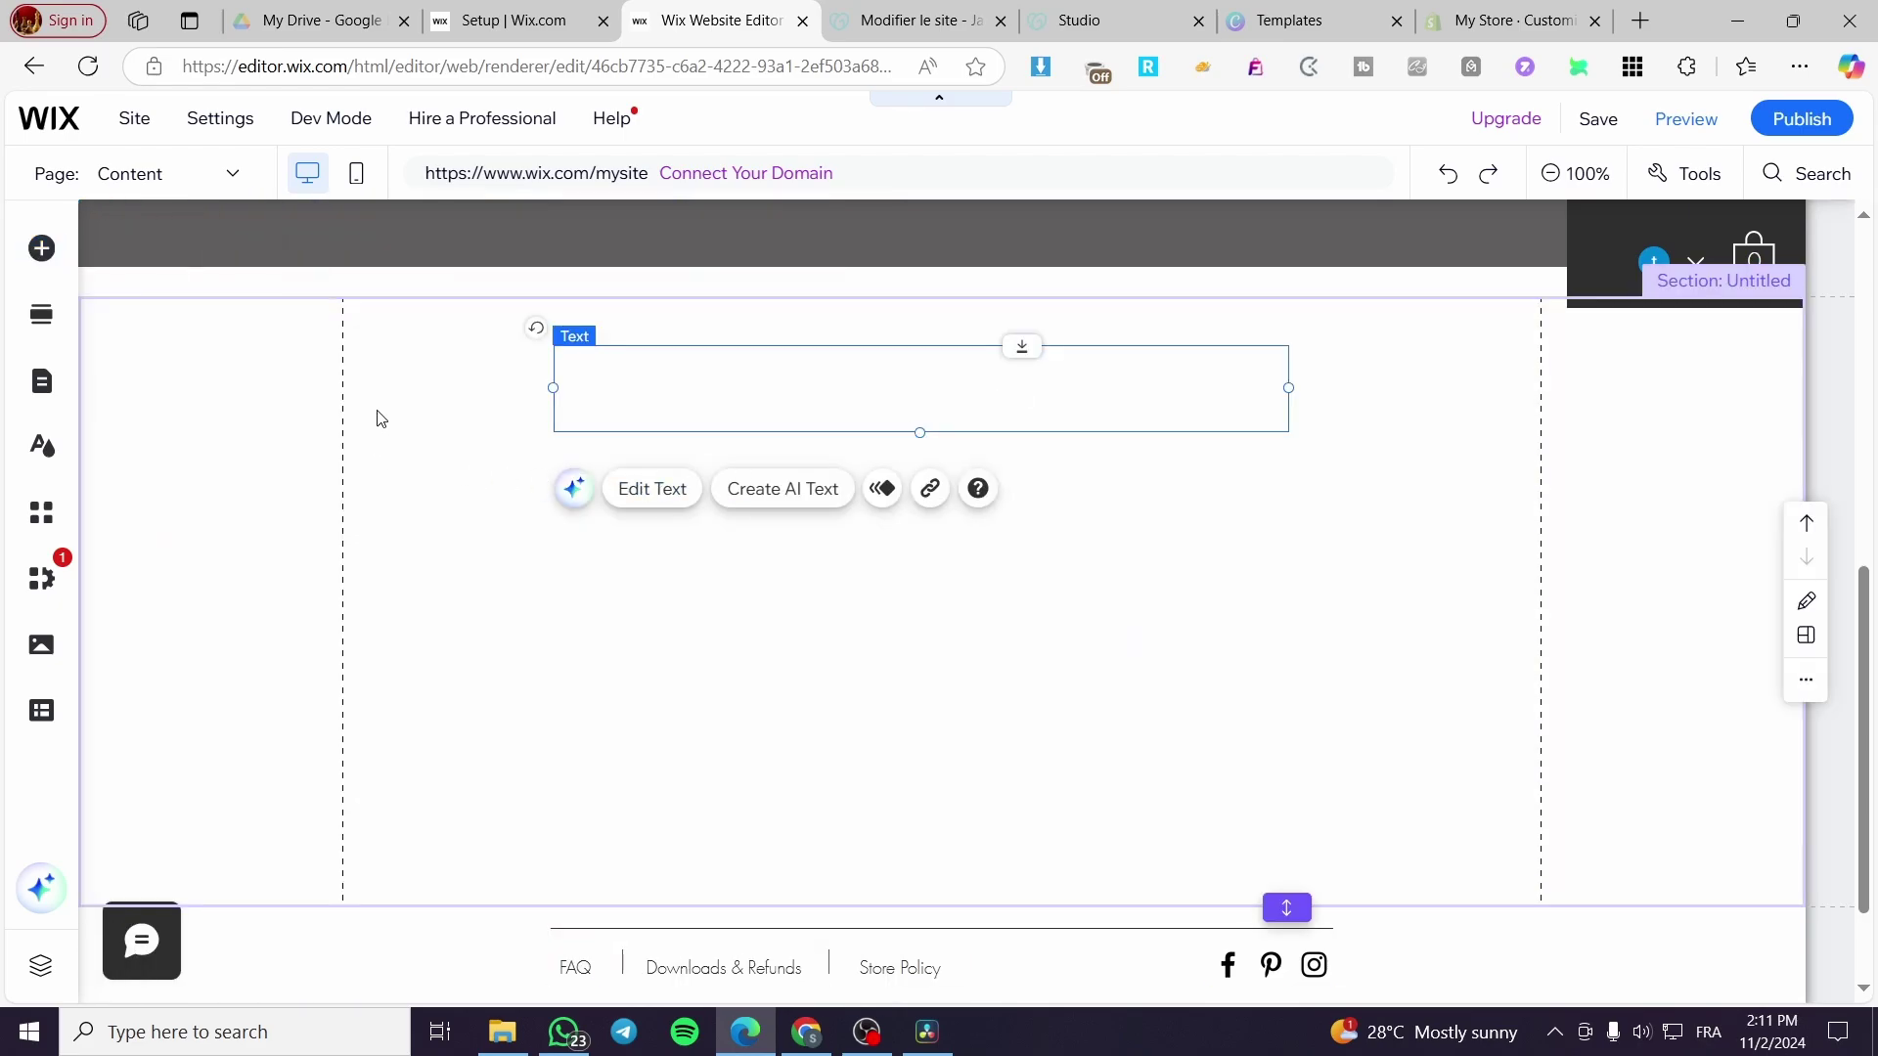
# Give the new heading the Heading 3 style and the Jockey One font
pyautogui.click(645, 499)
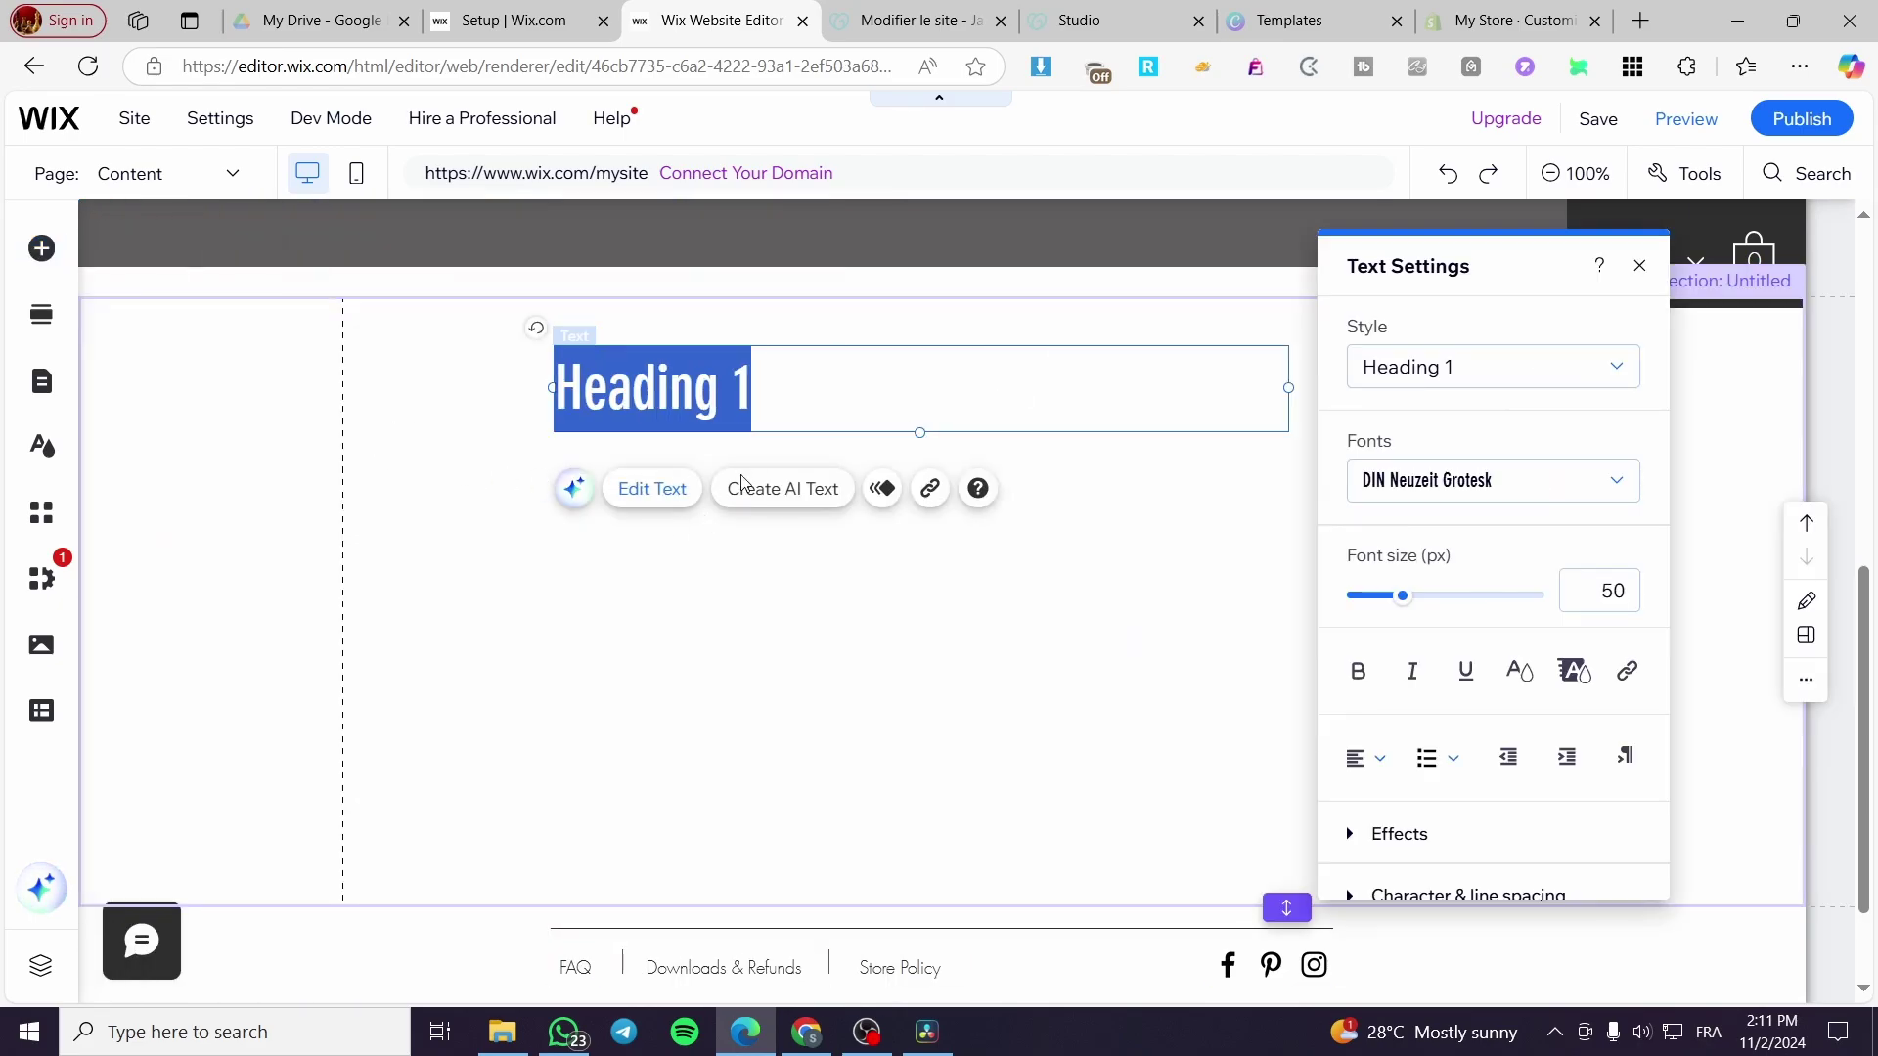
pyautogui.click(1617, 381)
pyautogui.click(1619, 388)
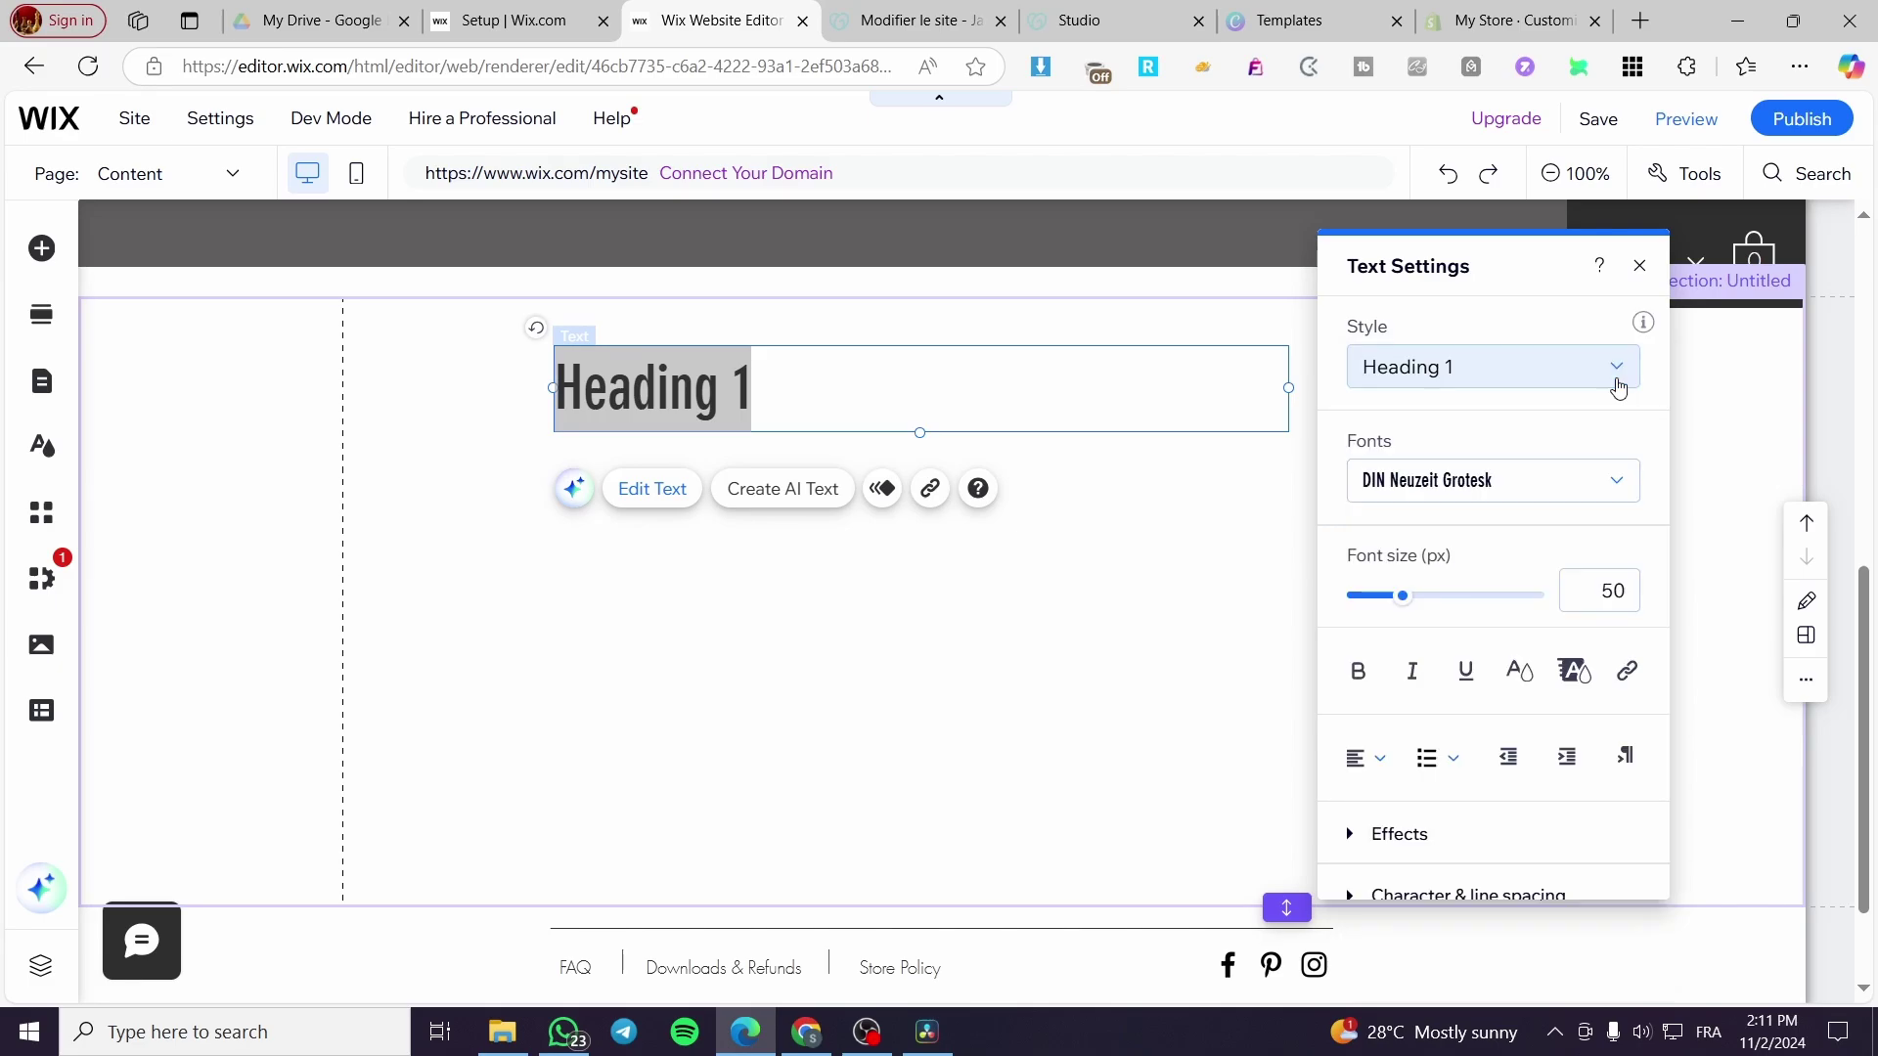
pyautogui.click(1564, 369)
pyautogui.click(1540, 547)
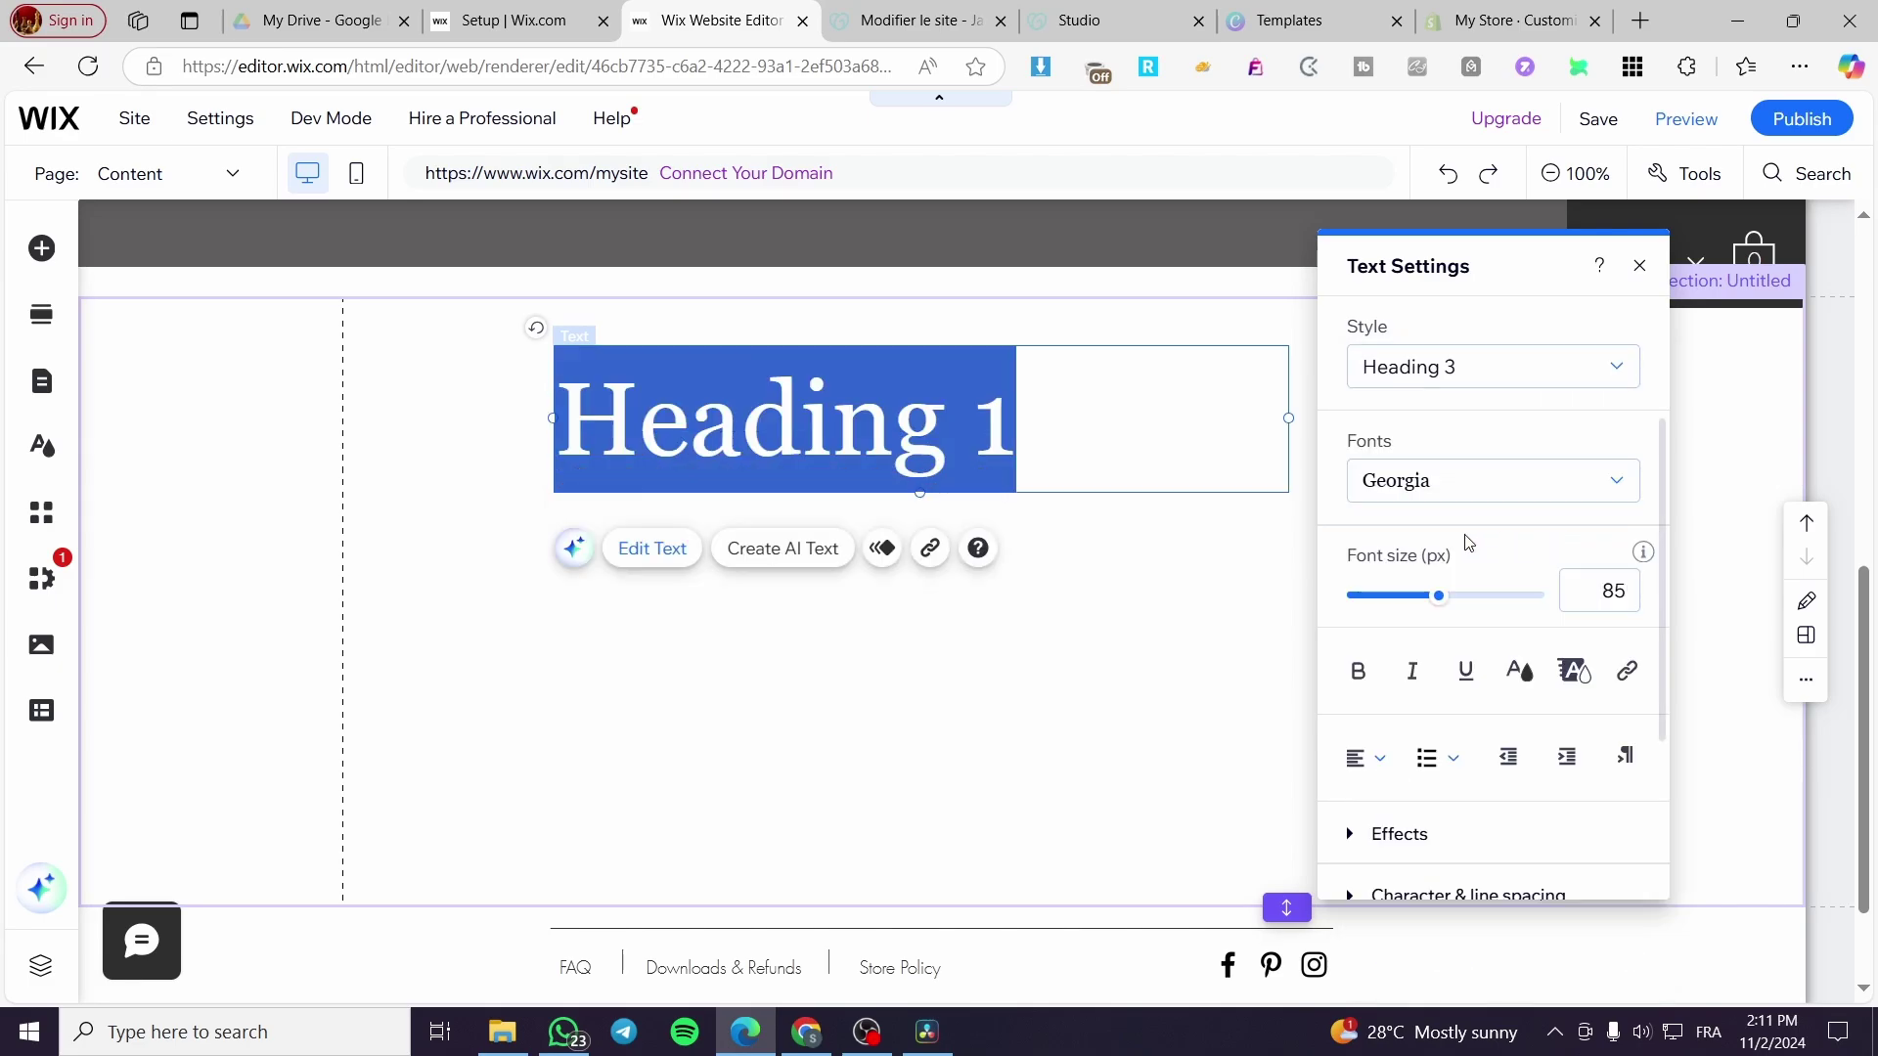
pyautogui.click(1591, 494)
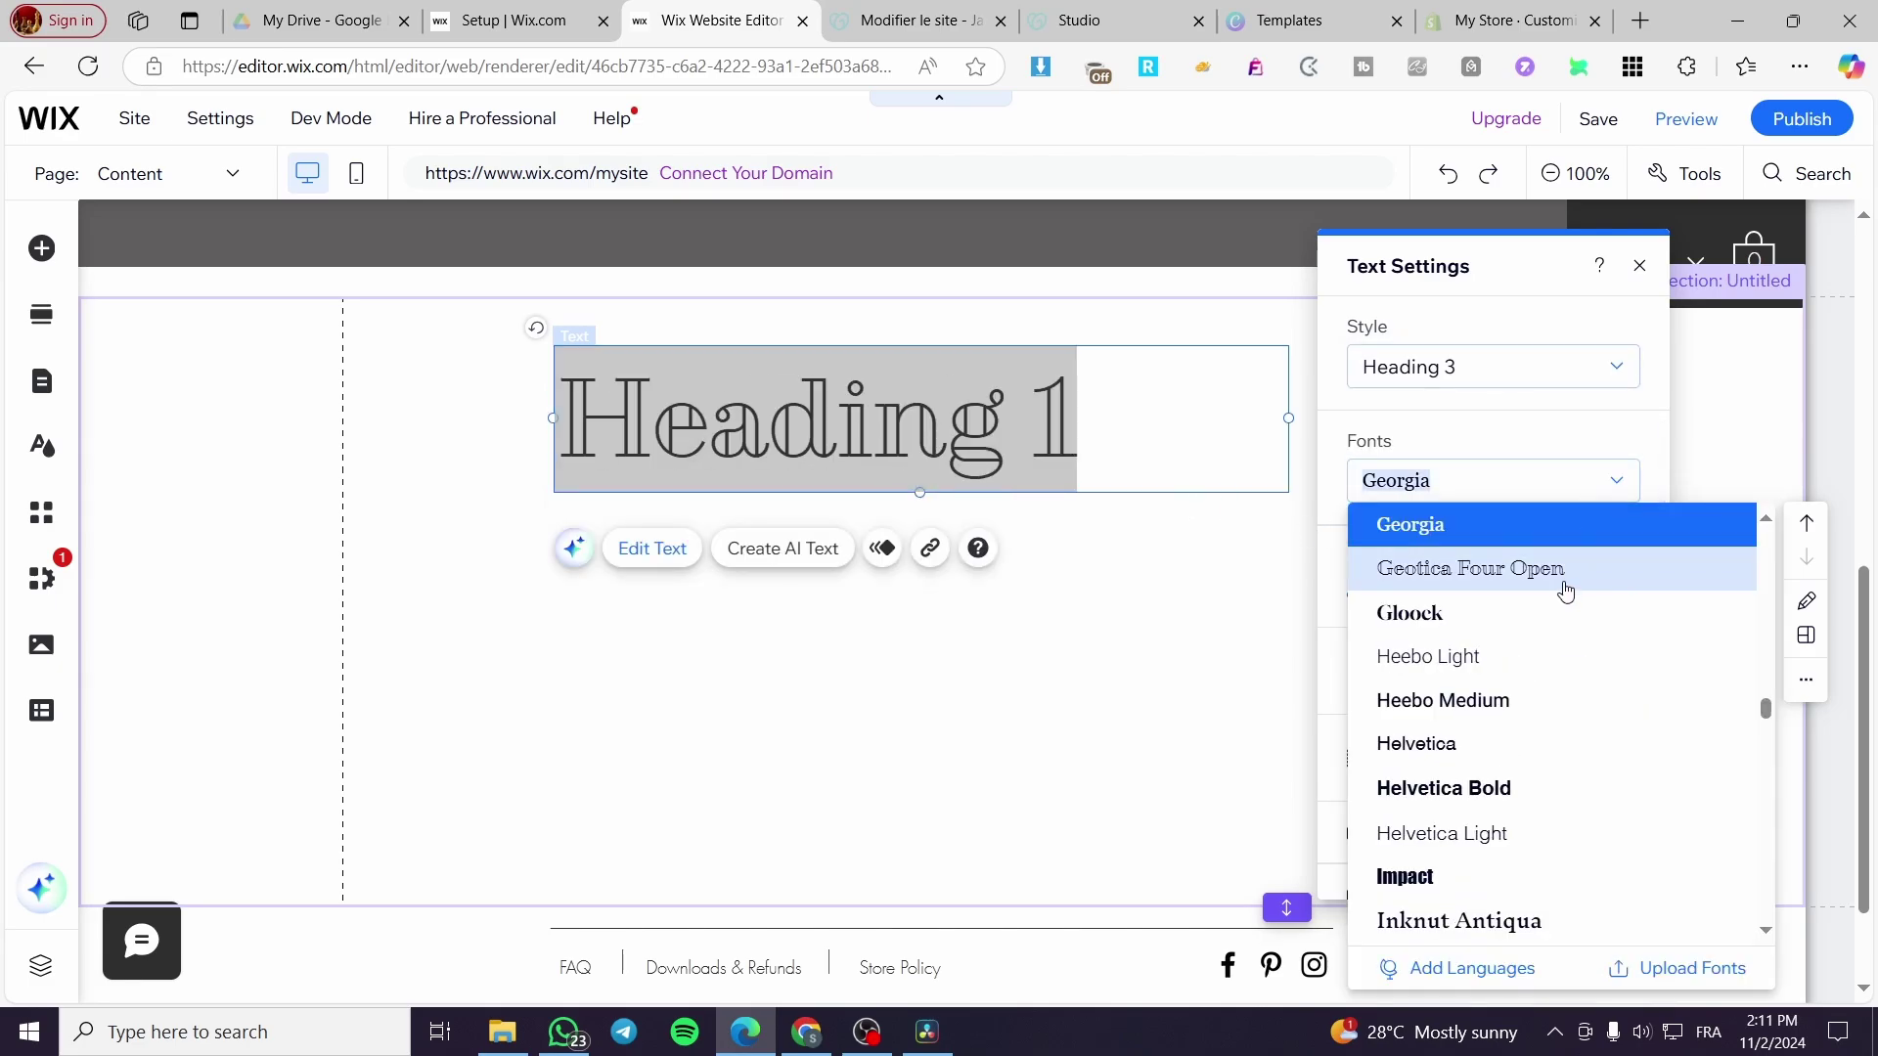
pyautogui.scroll(-3, 1533, 724)
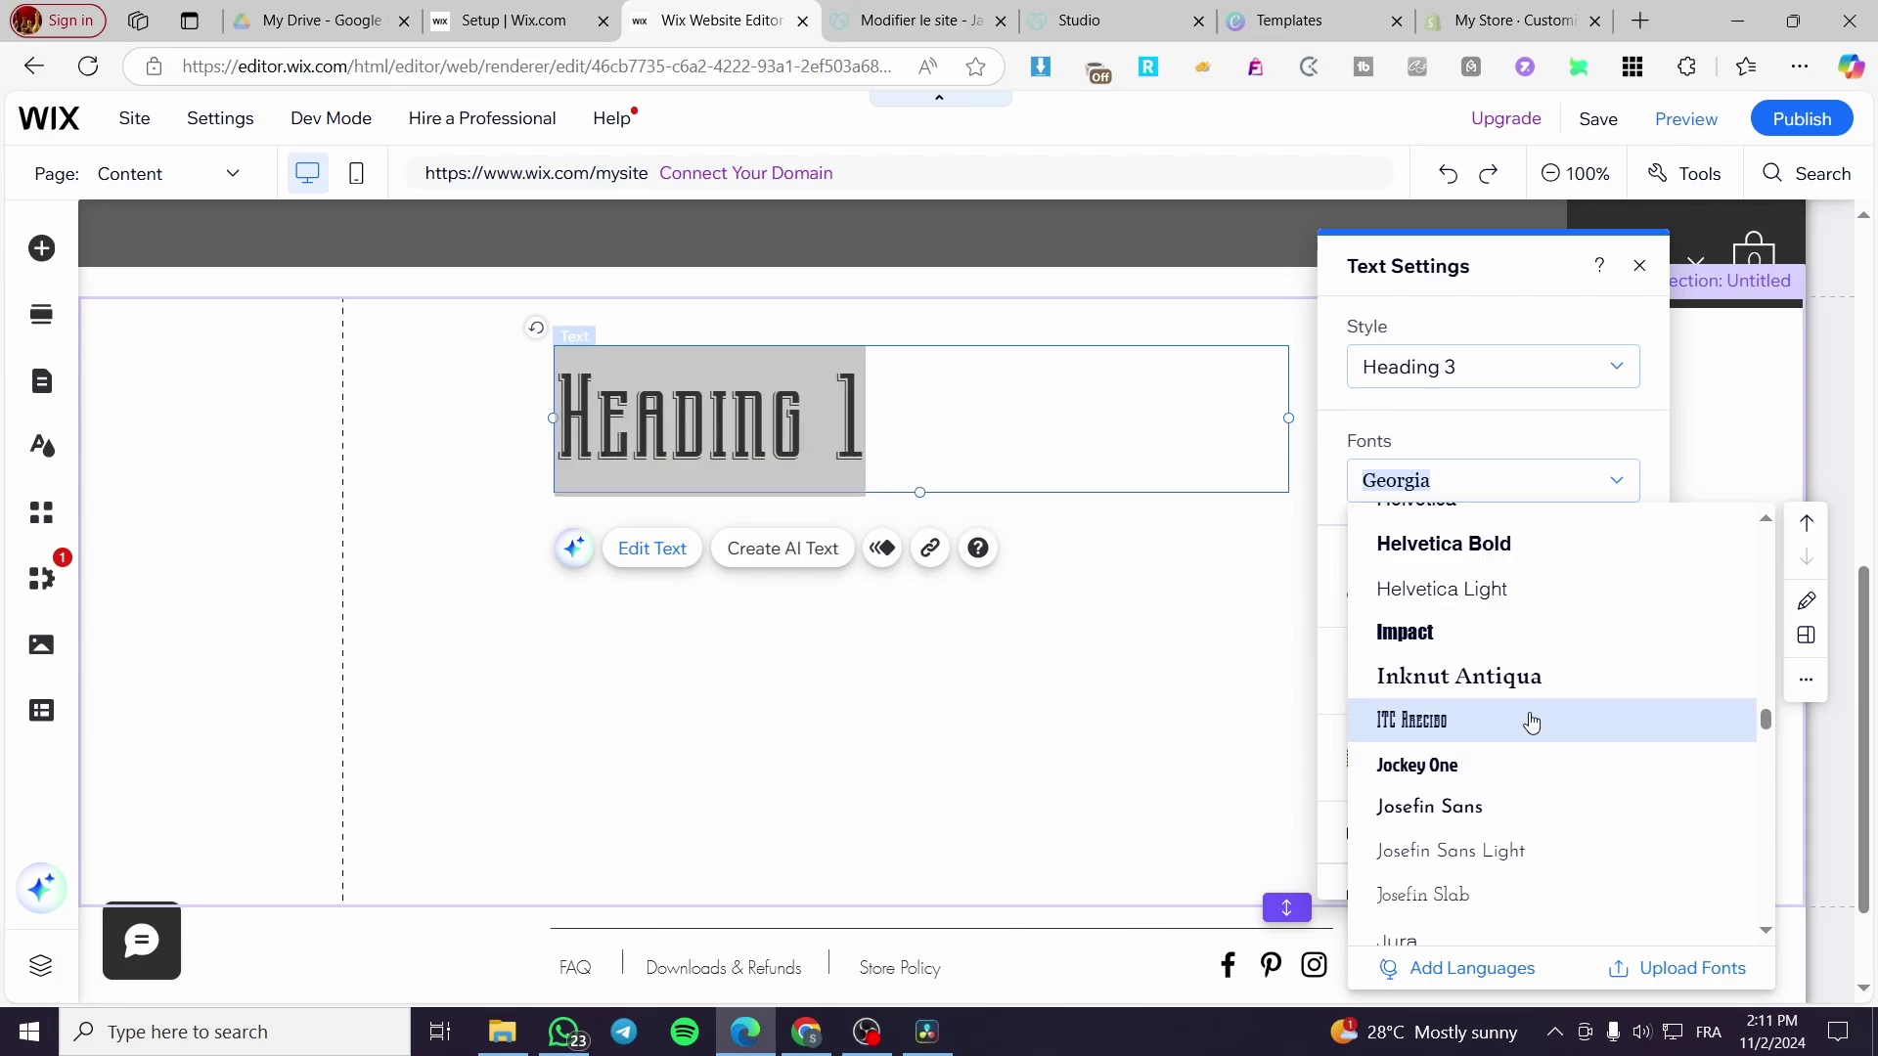
pyautogui.click(1530, 772)
pyautogui.click(1129, 616)
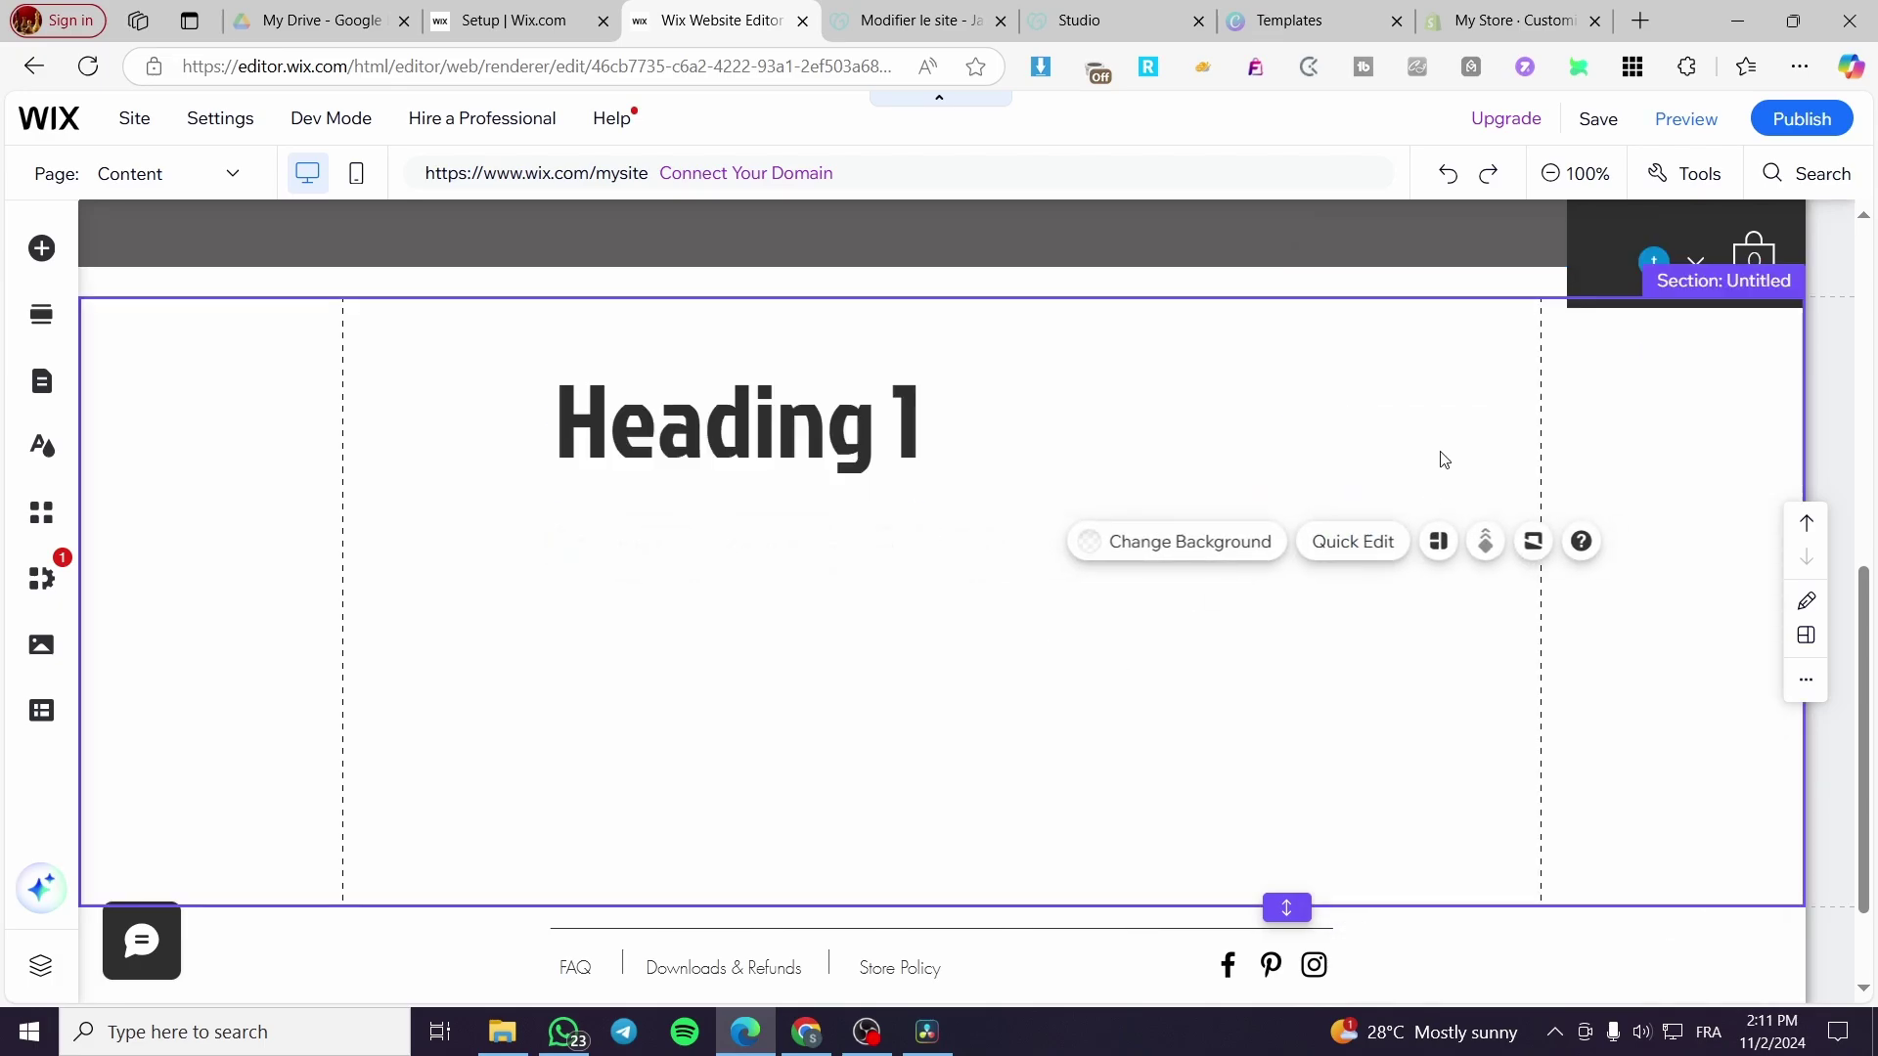
# Center-align the heading text and move it to the middle of the section
pyautogui.moveTo(901, 421); pyautogui.dragTo(985, 402)
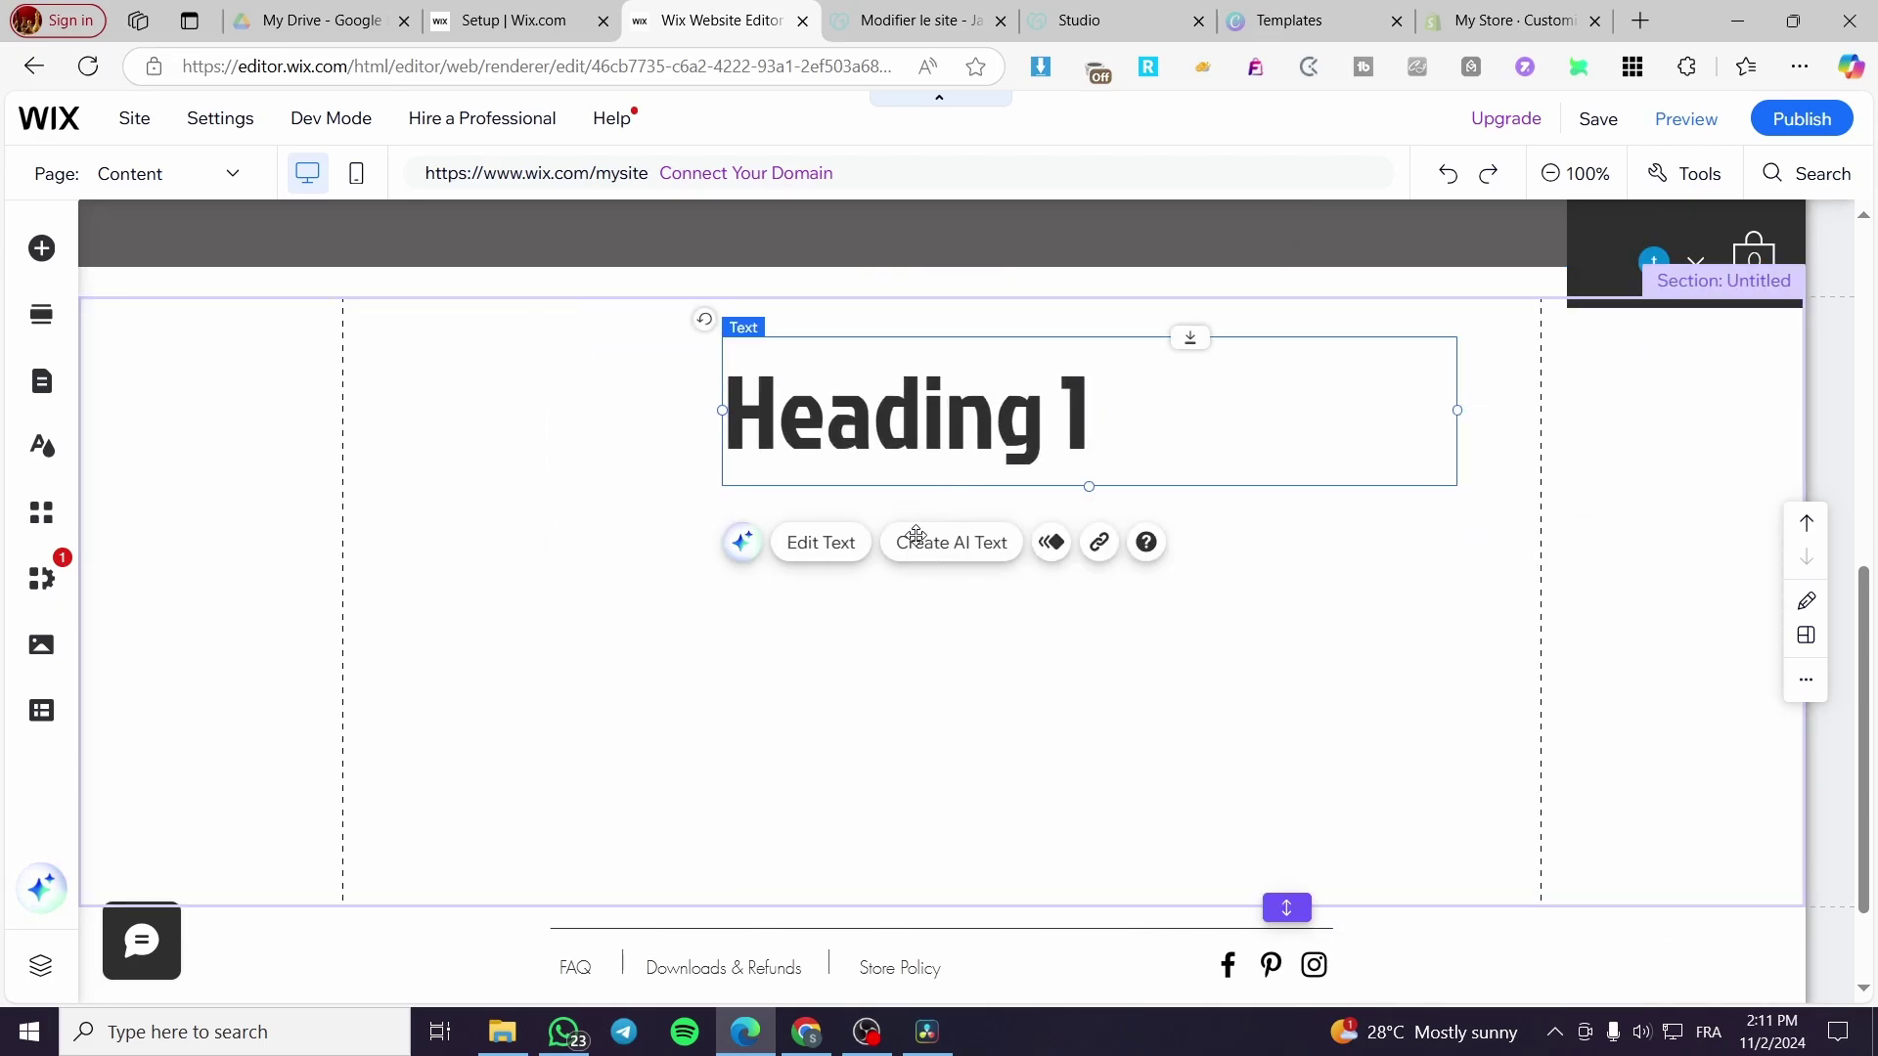
pyautogui.click(850, 543)
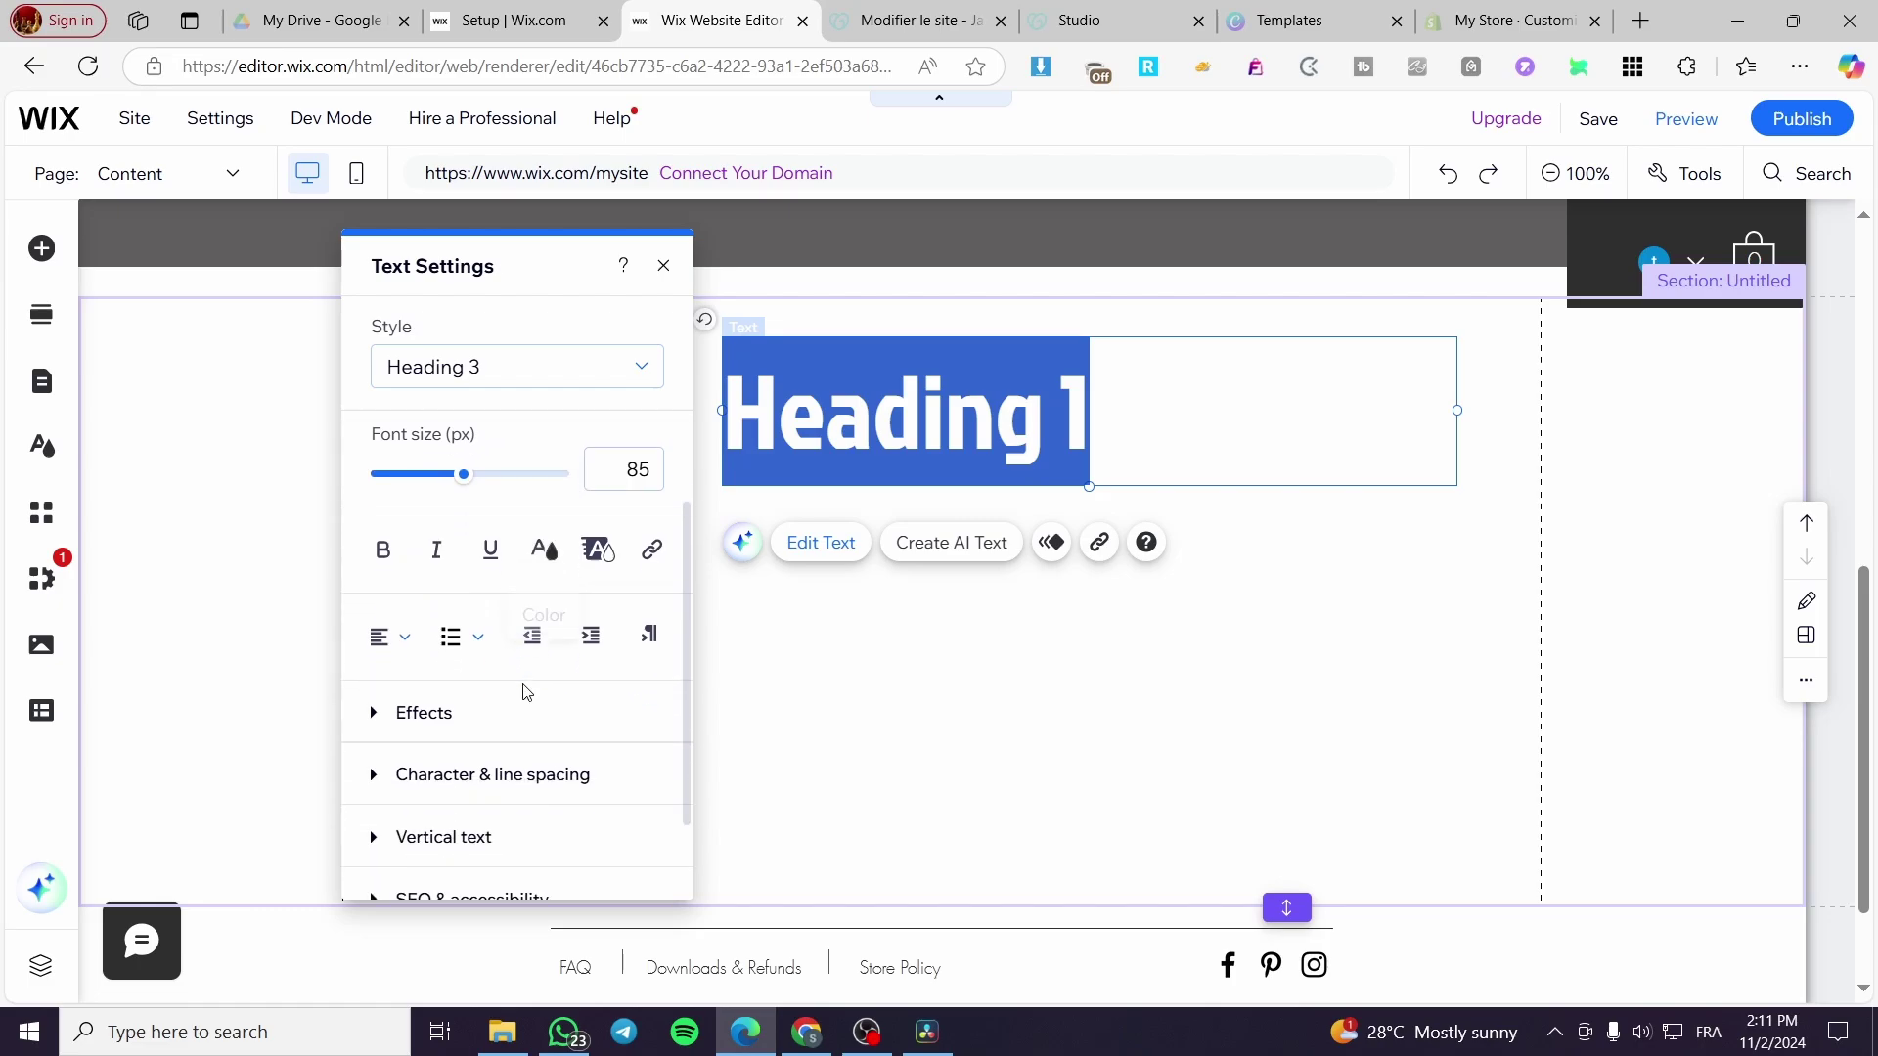
pyautogui.click(383, 636)
pyautogui.click(400, 710)
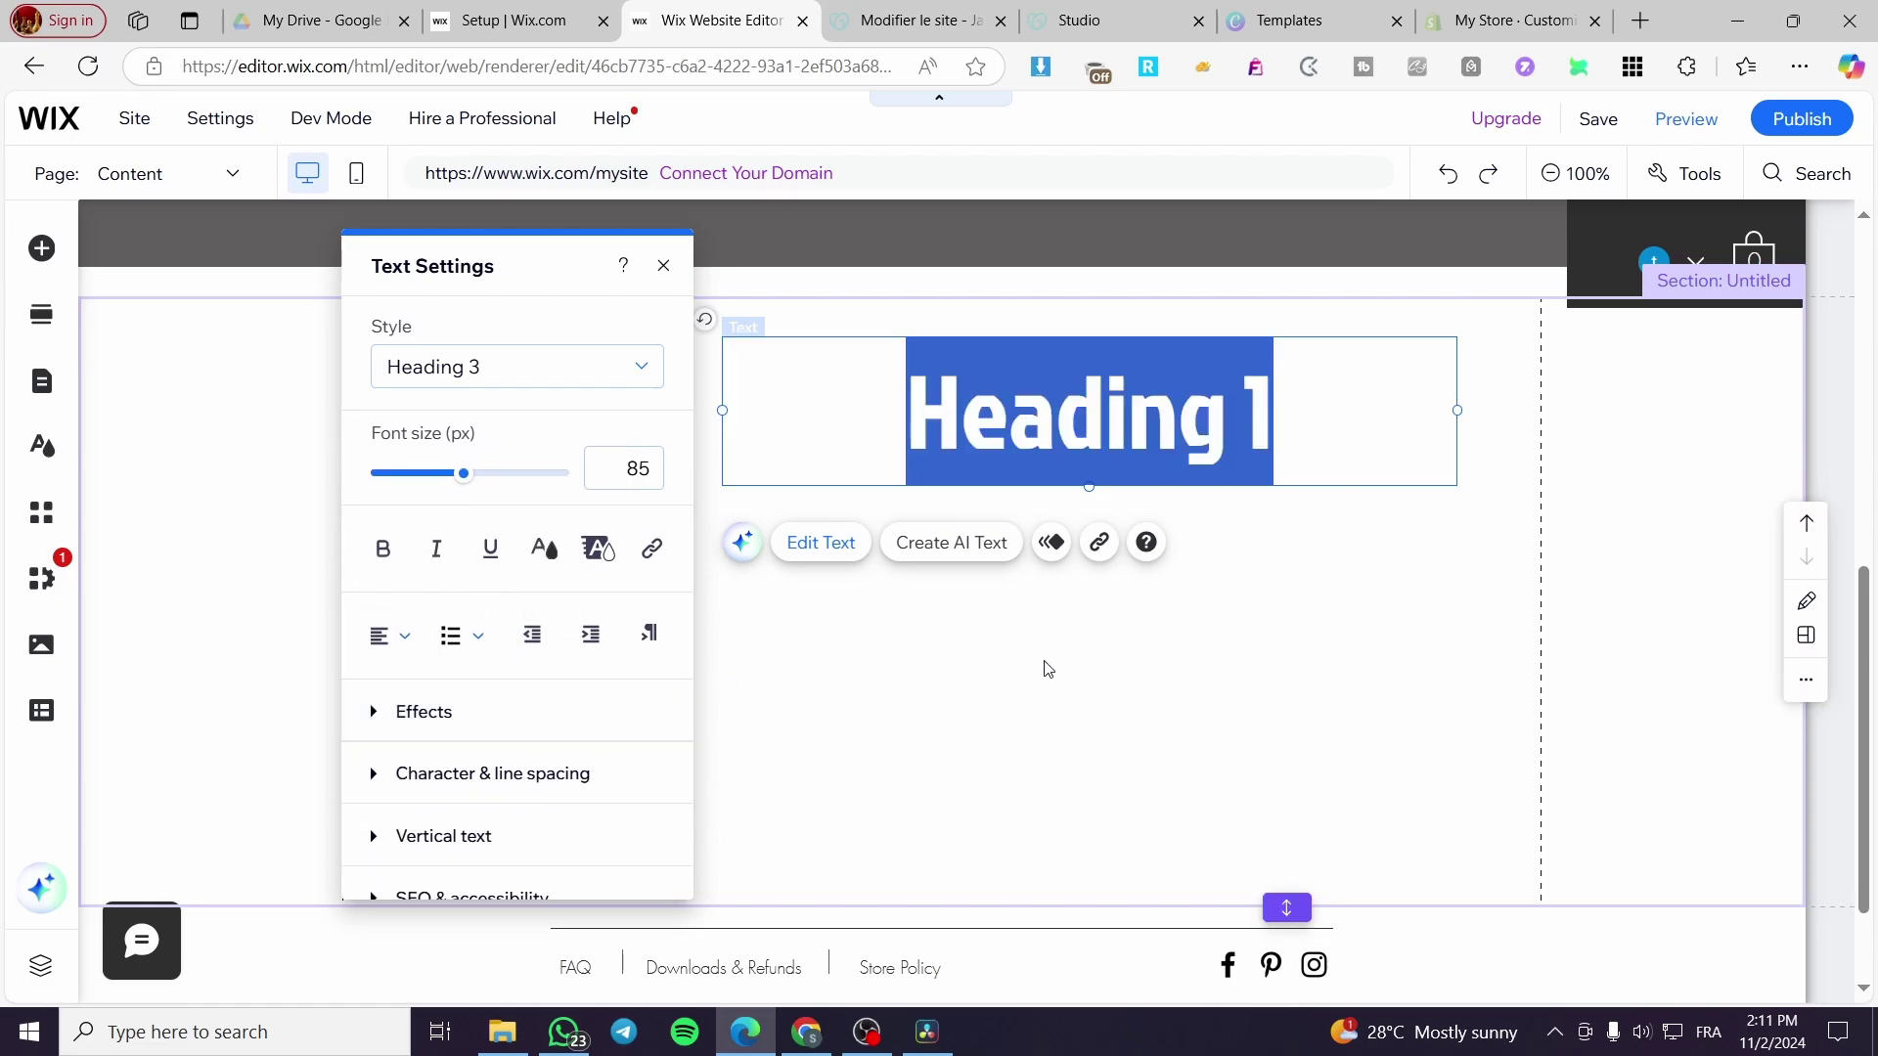
pyautogui.press('Escape')
pyautogui.hotkey('shift', 'Left')
pyautogui.hotkey('shift', 'Left')
pyautogui.hotkey('shift', 'Left')
pyautogui.hotkey('shift', 'Left')
pyautogui.hotkey('shift', 'Left')
pyautogui.hotkey('shift', 'Left')
pyautogui.hotkey('shift', 'Left')
pyautogui.hotkey('shift', 'Left')
pyautogui.hotkey('shift', 'Left')
pyautogui.hotkey('shift', 'Left')
pyautogui.hotkey('shift', 'Left')
pyautogui.hotkey('shift', 'Left')
pyautogui.hotkey('shift', 'Left')
pyautogui.hotkey('shift', 'Left')
pyautogui.hotkey('shift', 'Left')
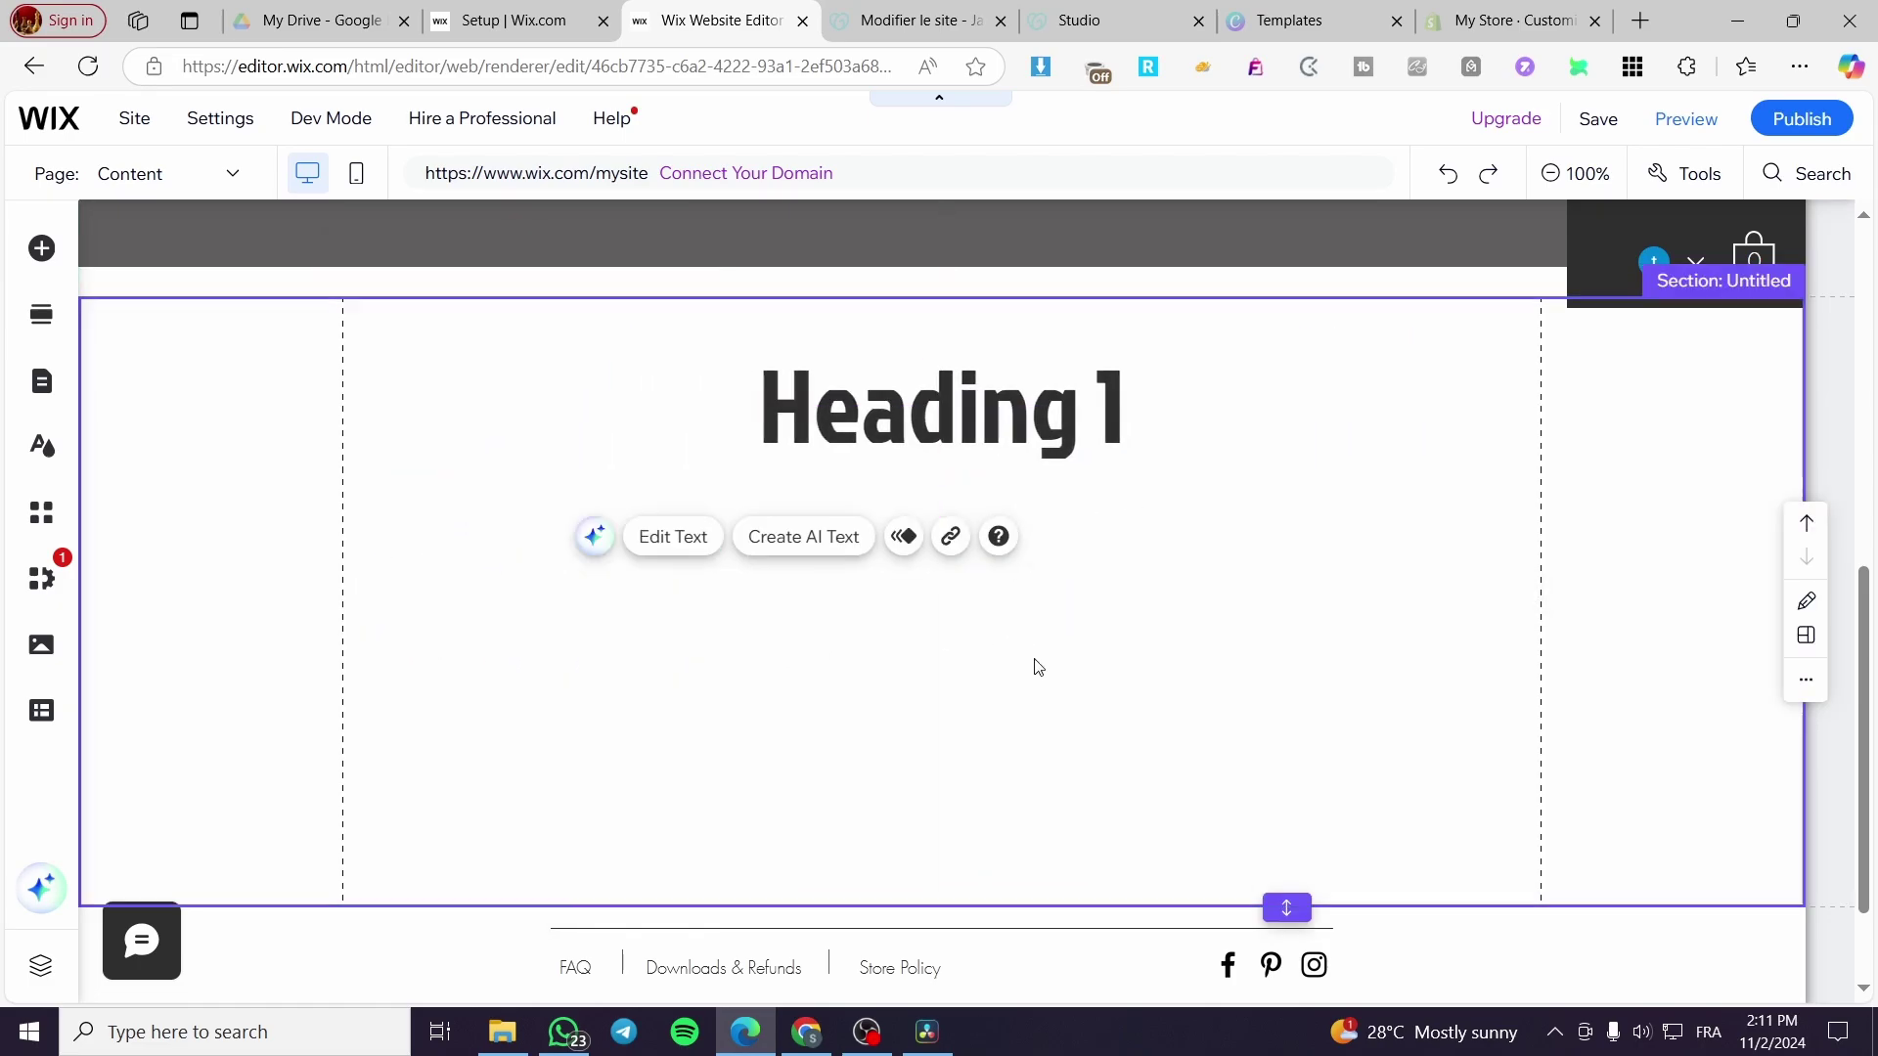
pyautogui.click(897, 620)
pyautogui.scroll(10, 614, 624)
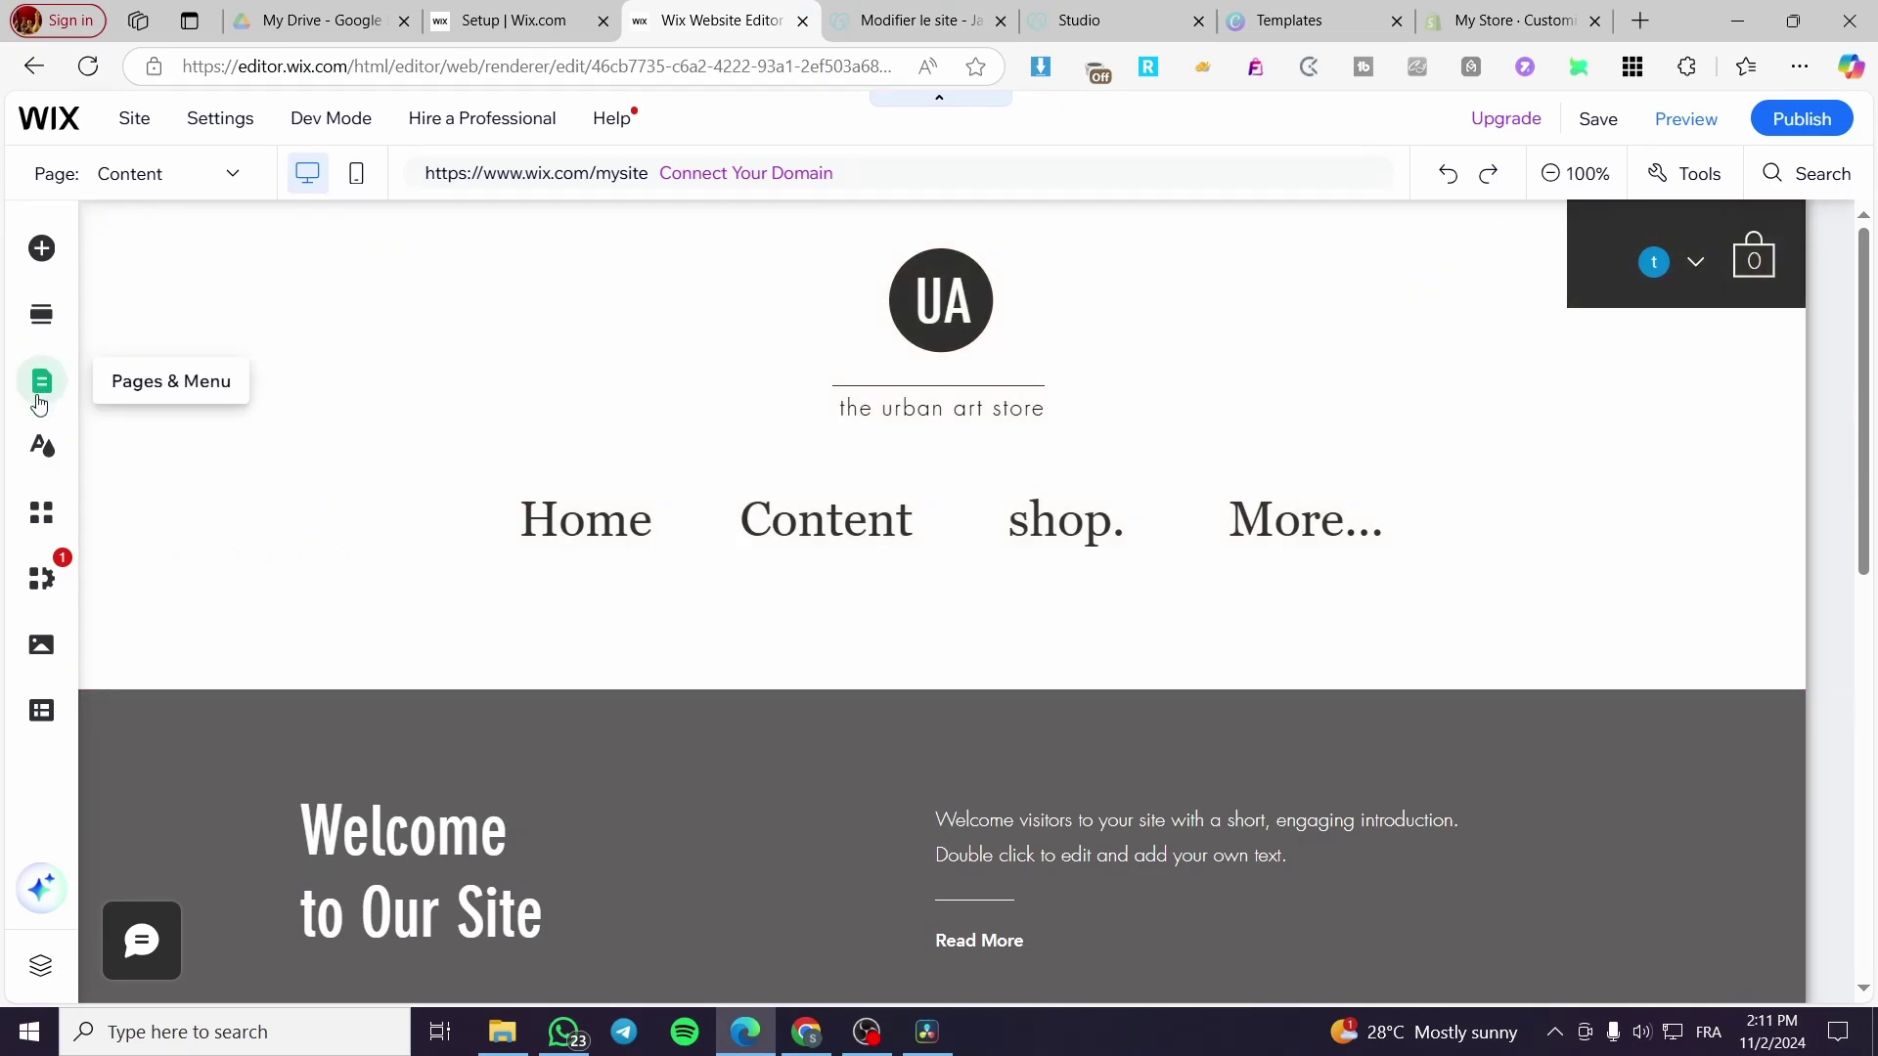
# Open the Site Menu and switch from the Content page to the Home page
pyautogui.click(39, 402)
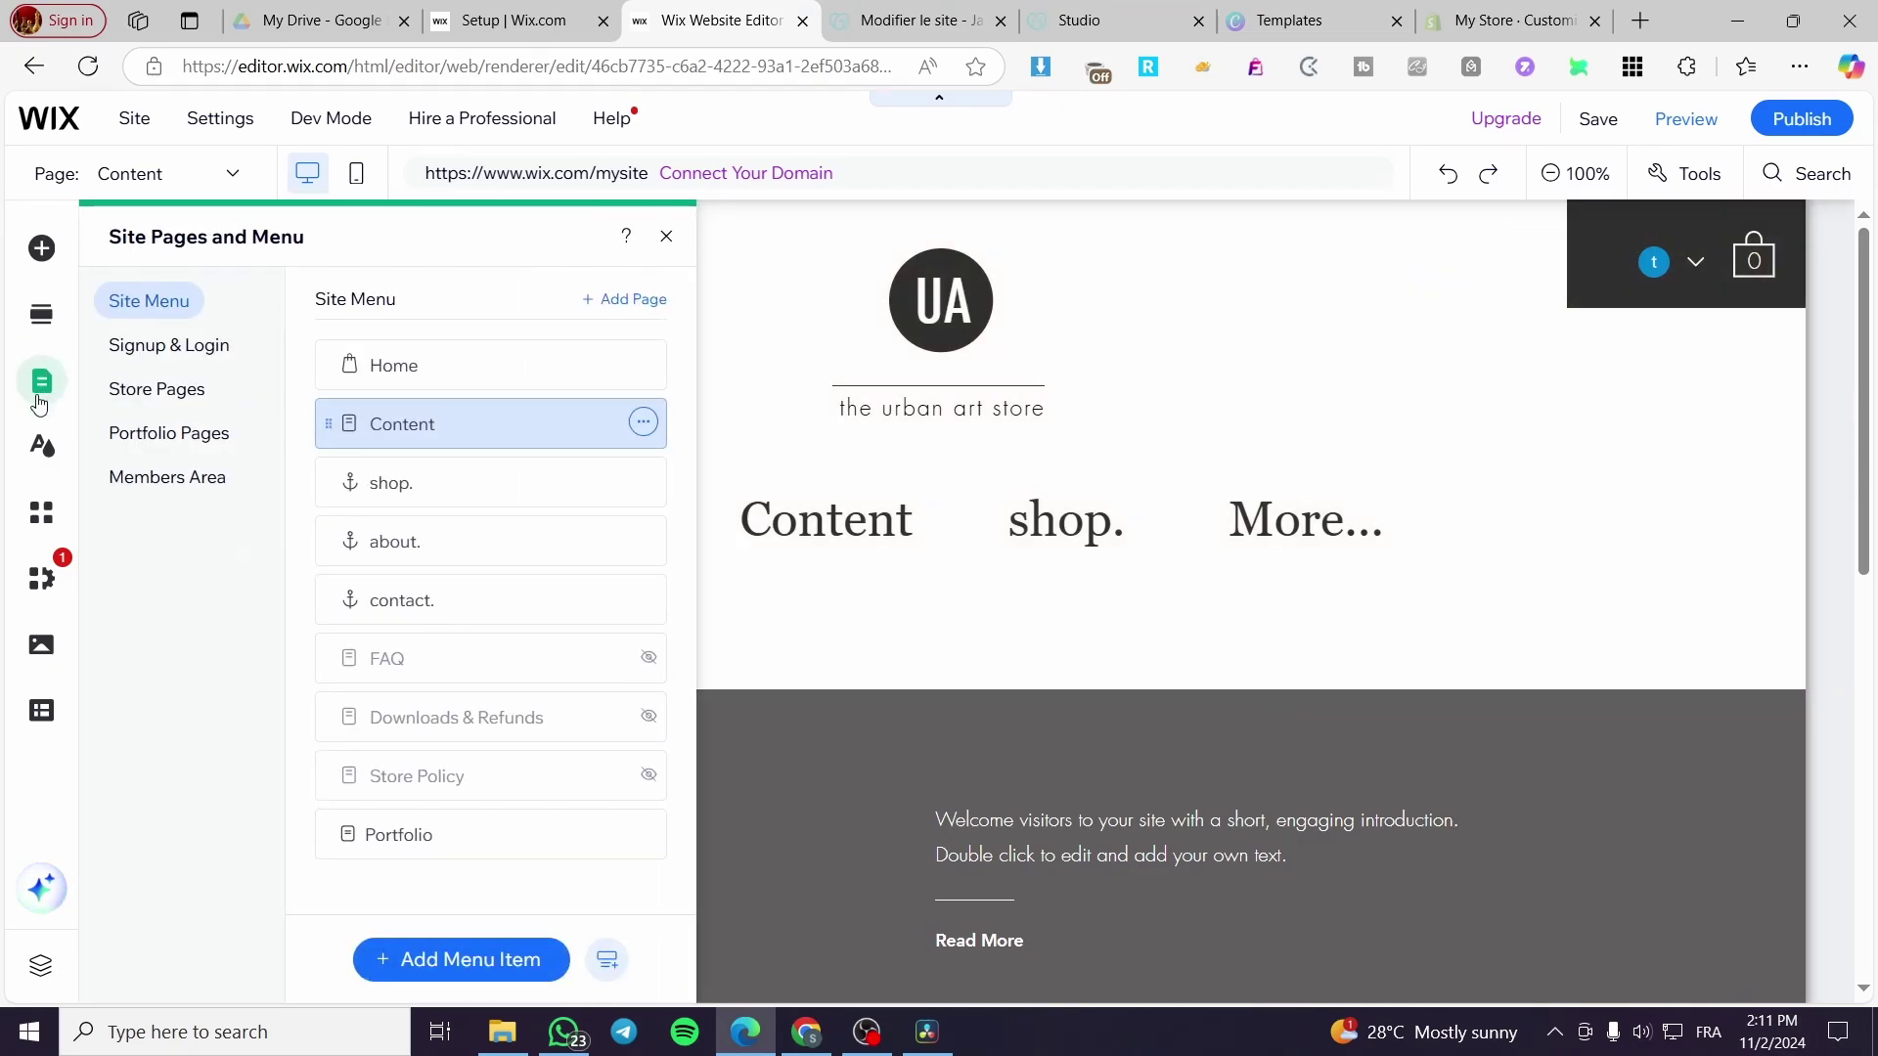
pyautogui.click(392, 353)
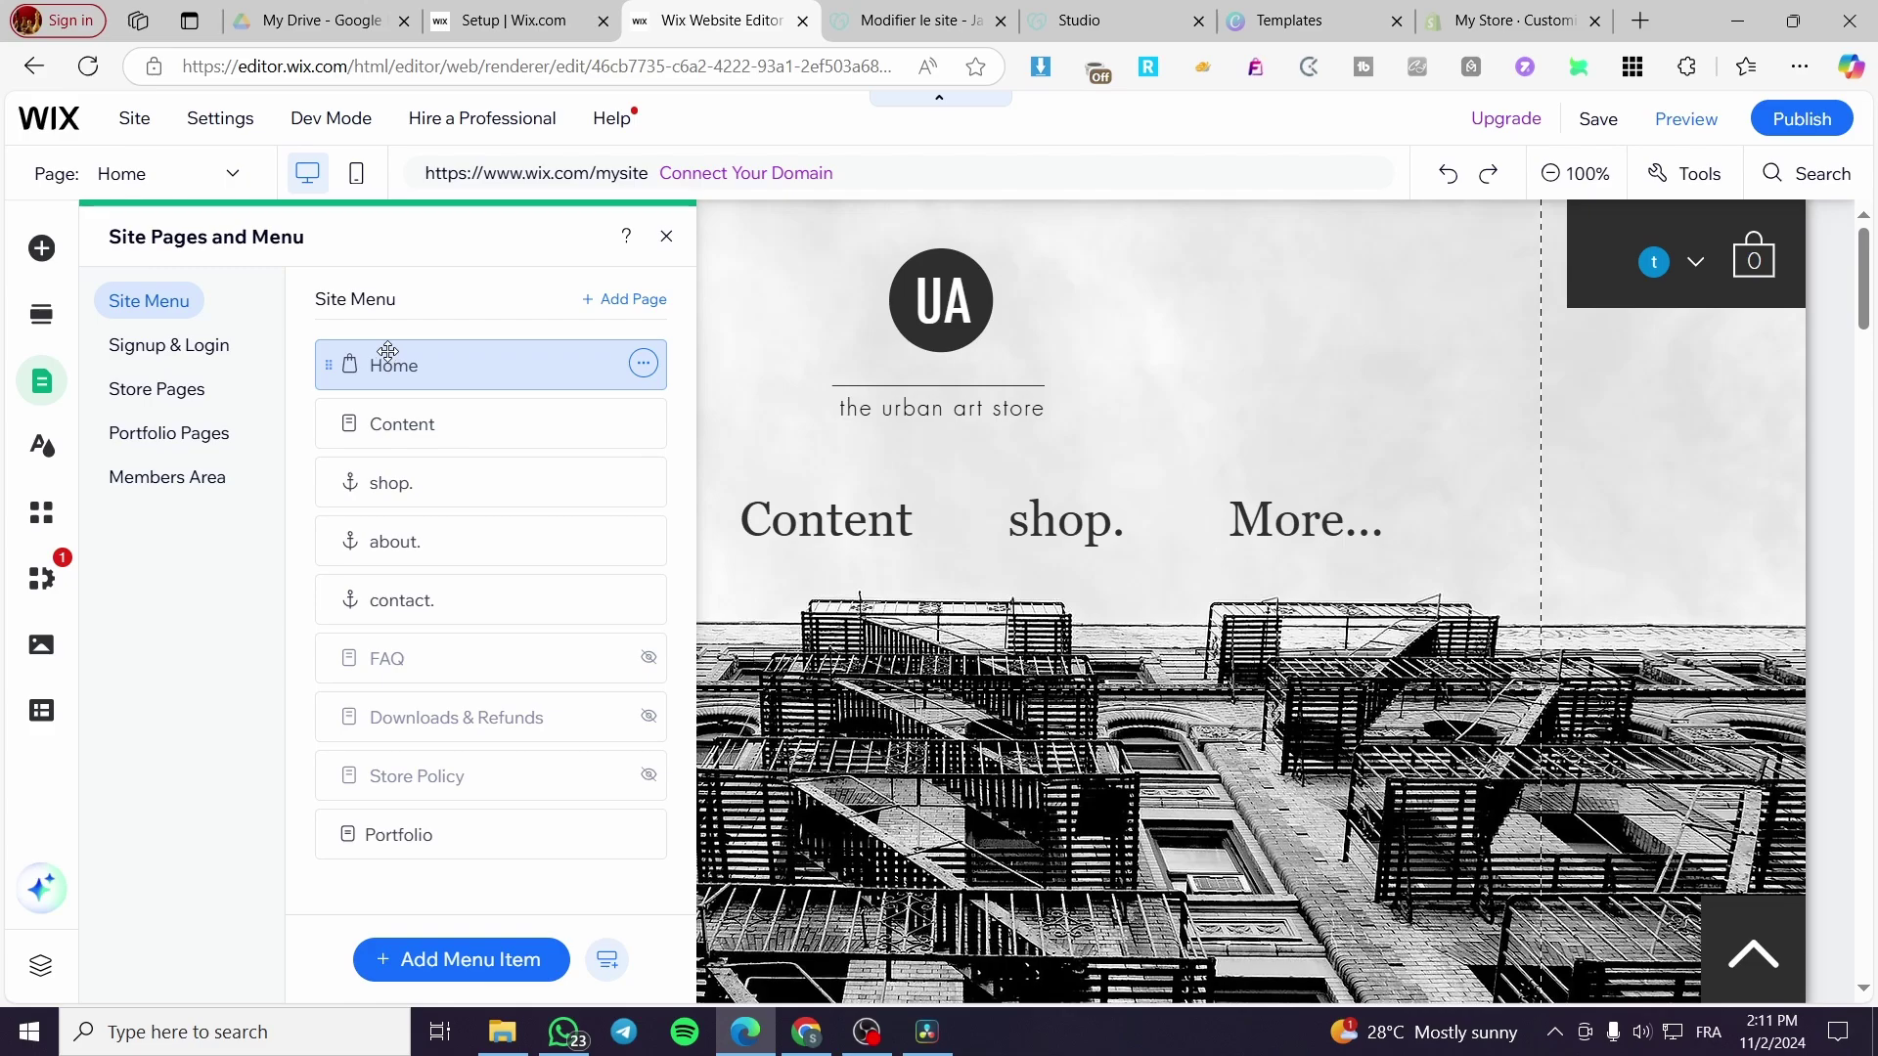
# Close the pages list and scroll Home past the artworks product grid to the about. section
pyautogui.click(666, 236)
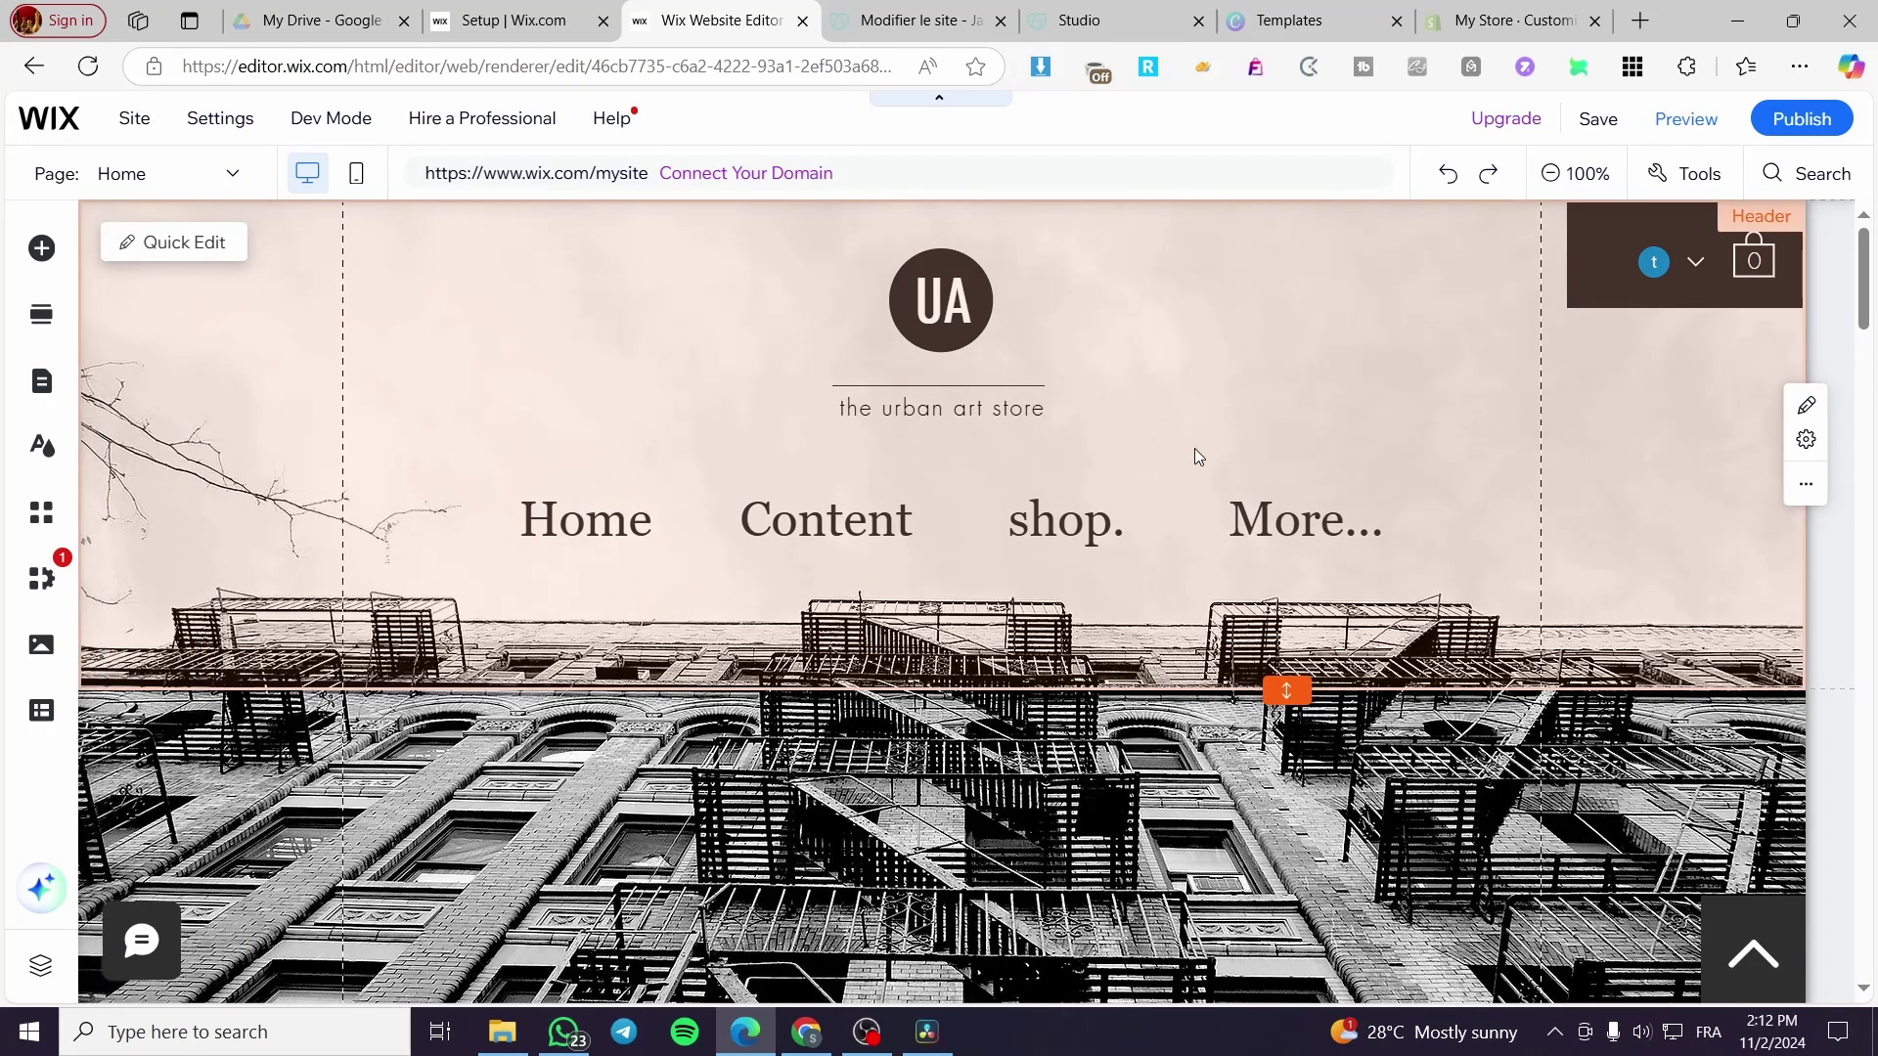
pyautogui.scroll(-10, 1194, 450)
pyautogui.scroll(-15, 988, 575)
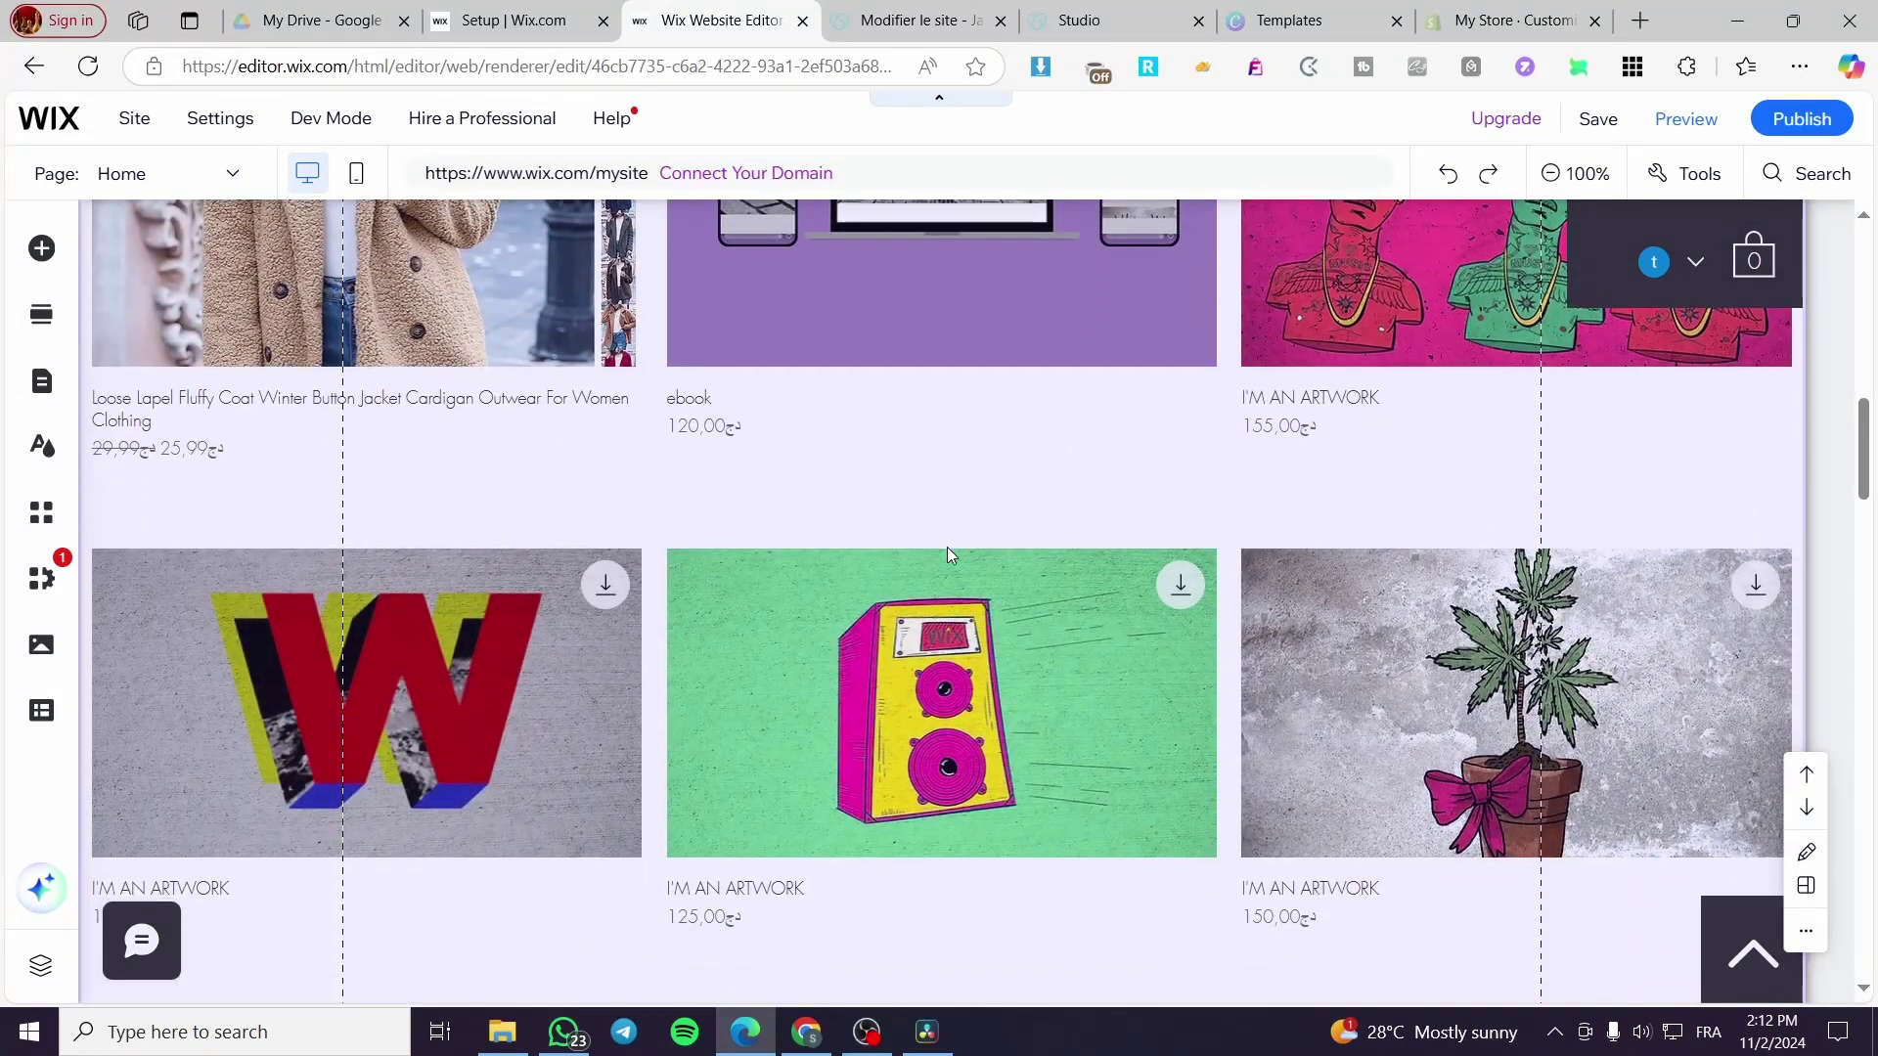
pyautogui.scroll(-1, 945, 538)
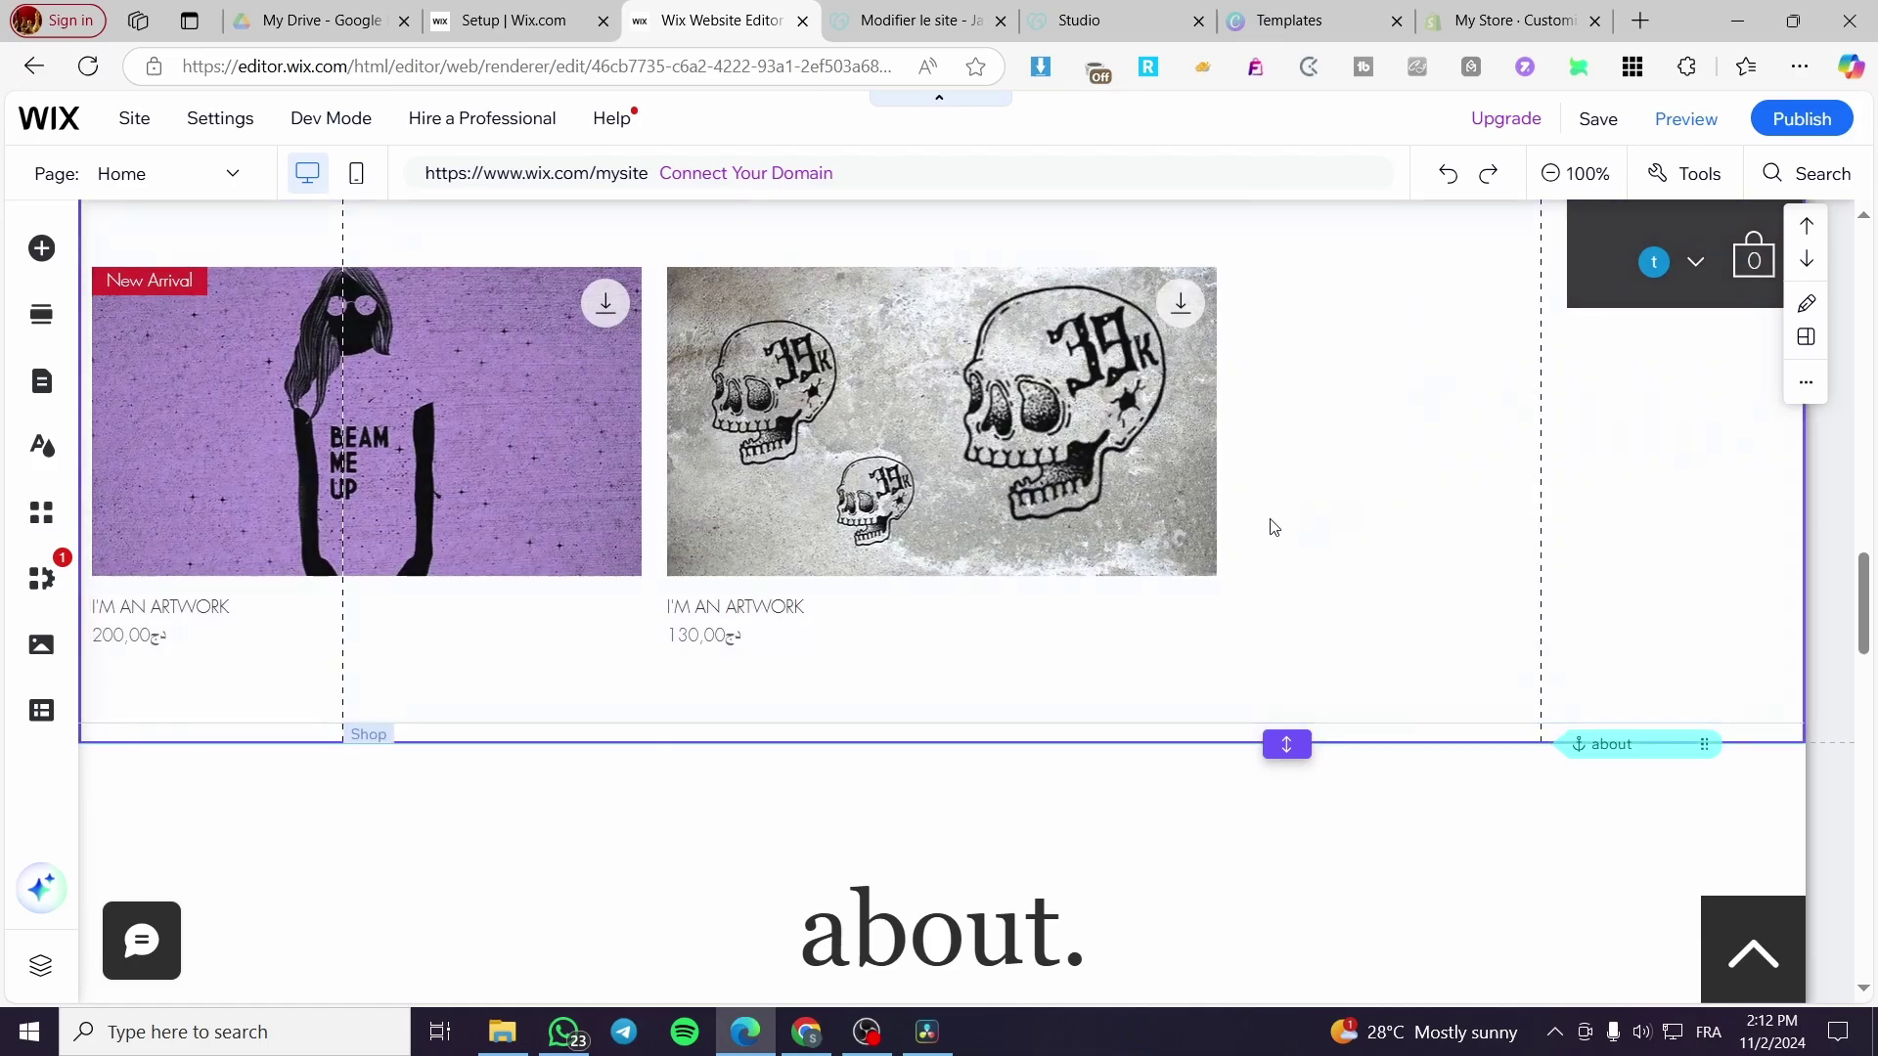
pyautogui.click(881, 545)
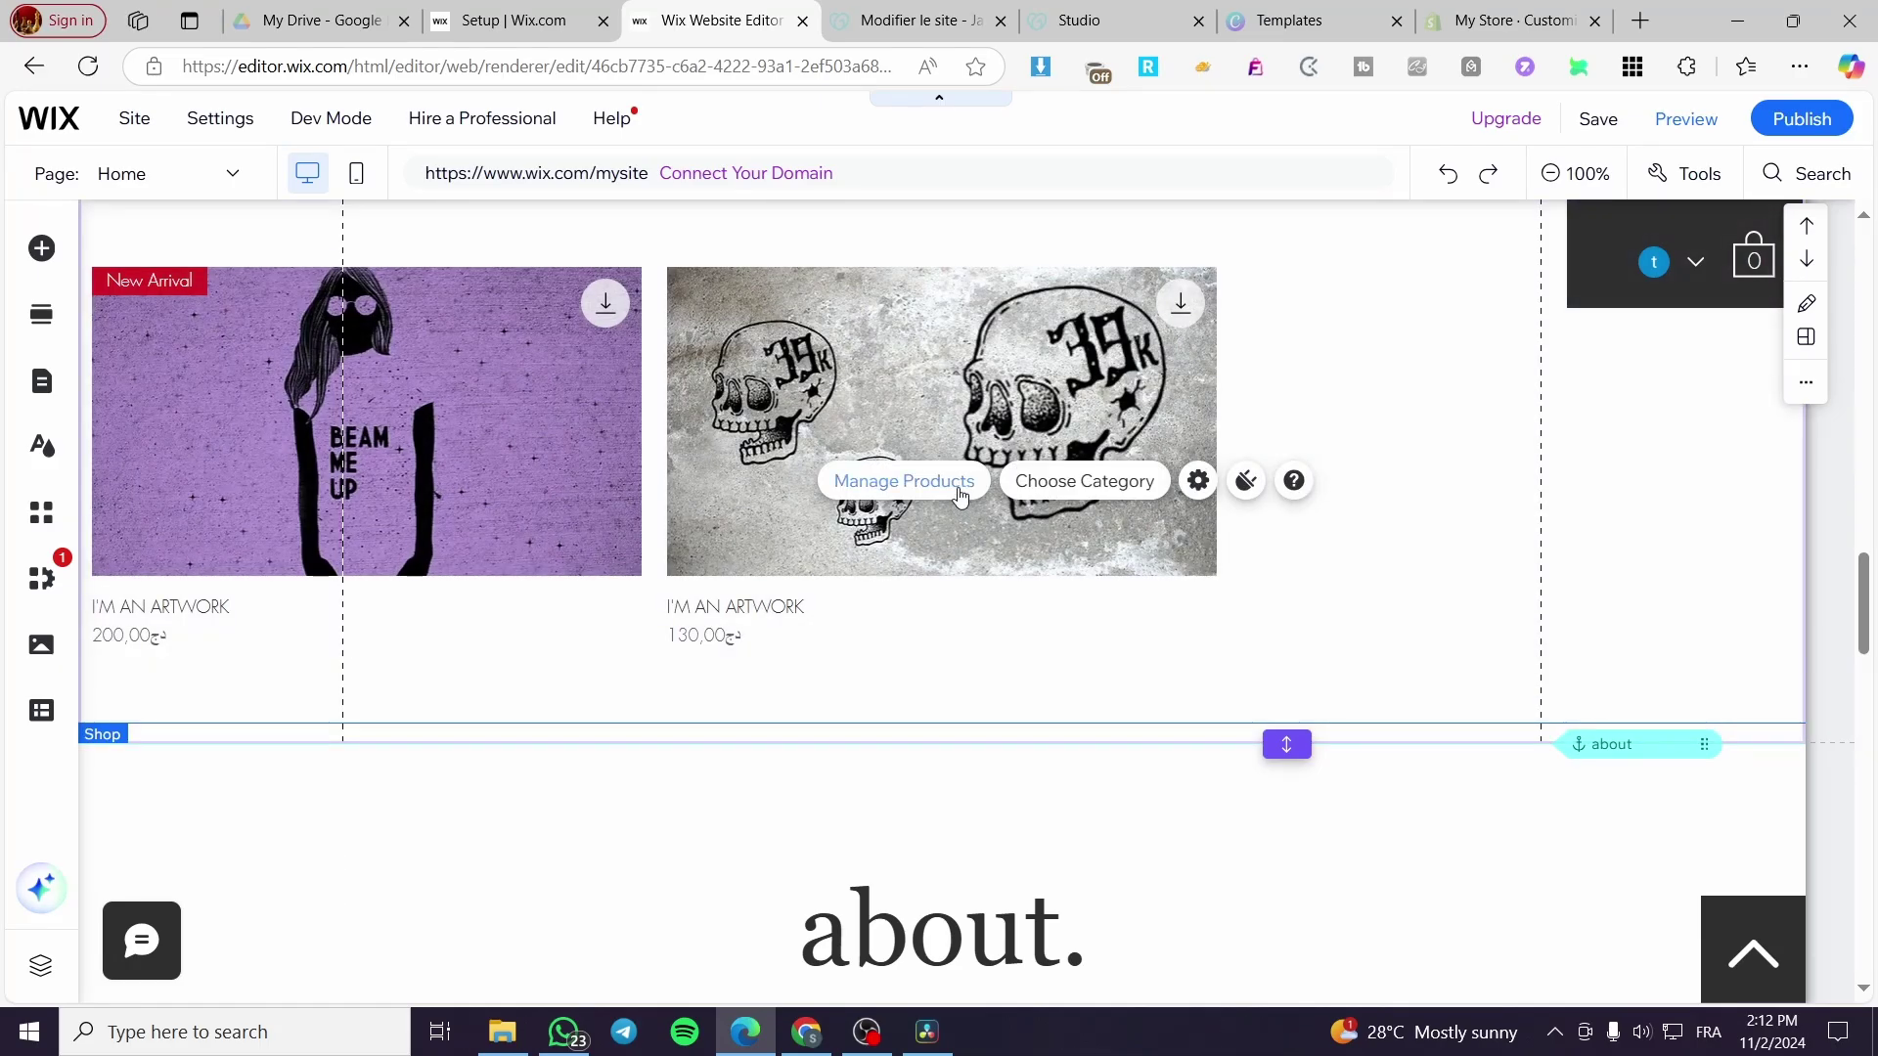
pyautogui.scroll(3, 1205, 483)
pyautogui.scroll(15, 1205, 482)
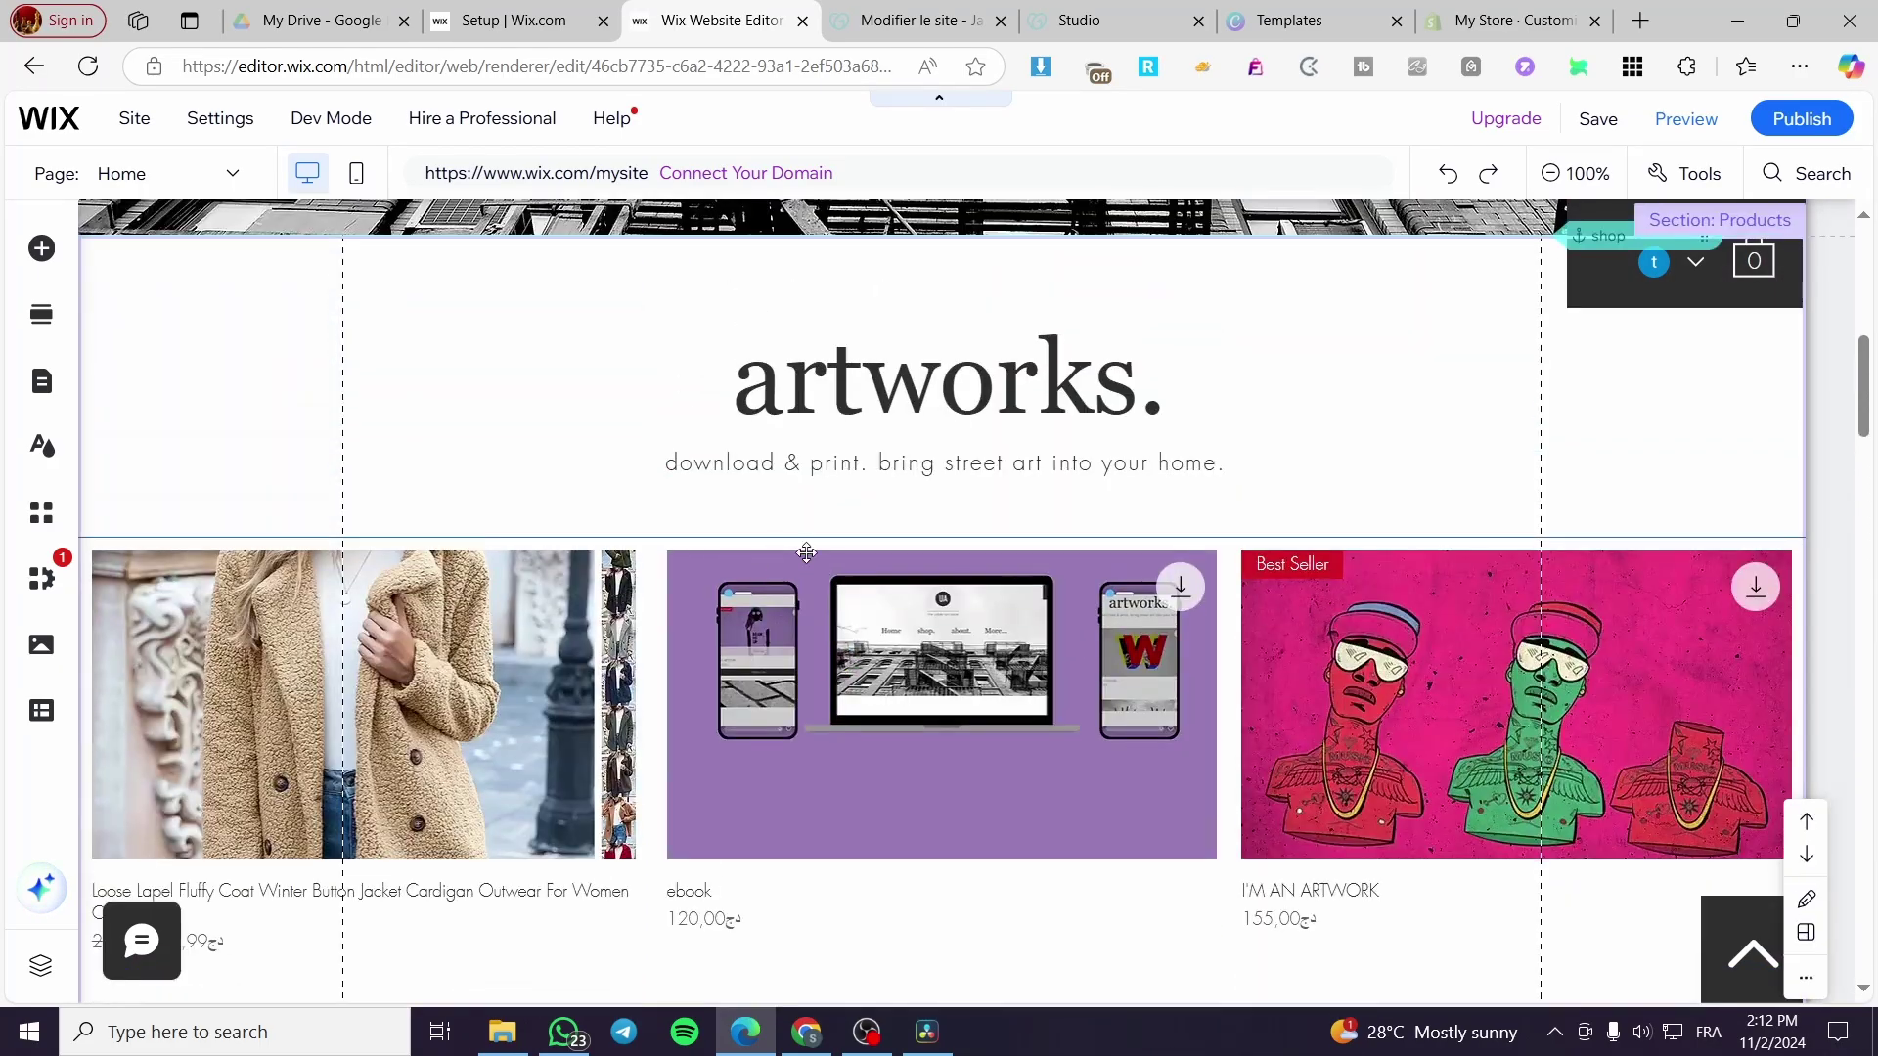
pyautogui.click(1022, 436)
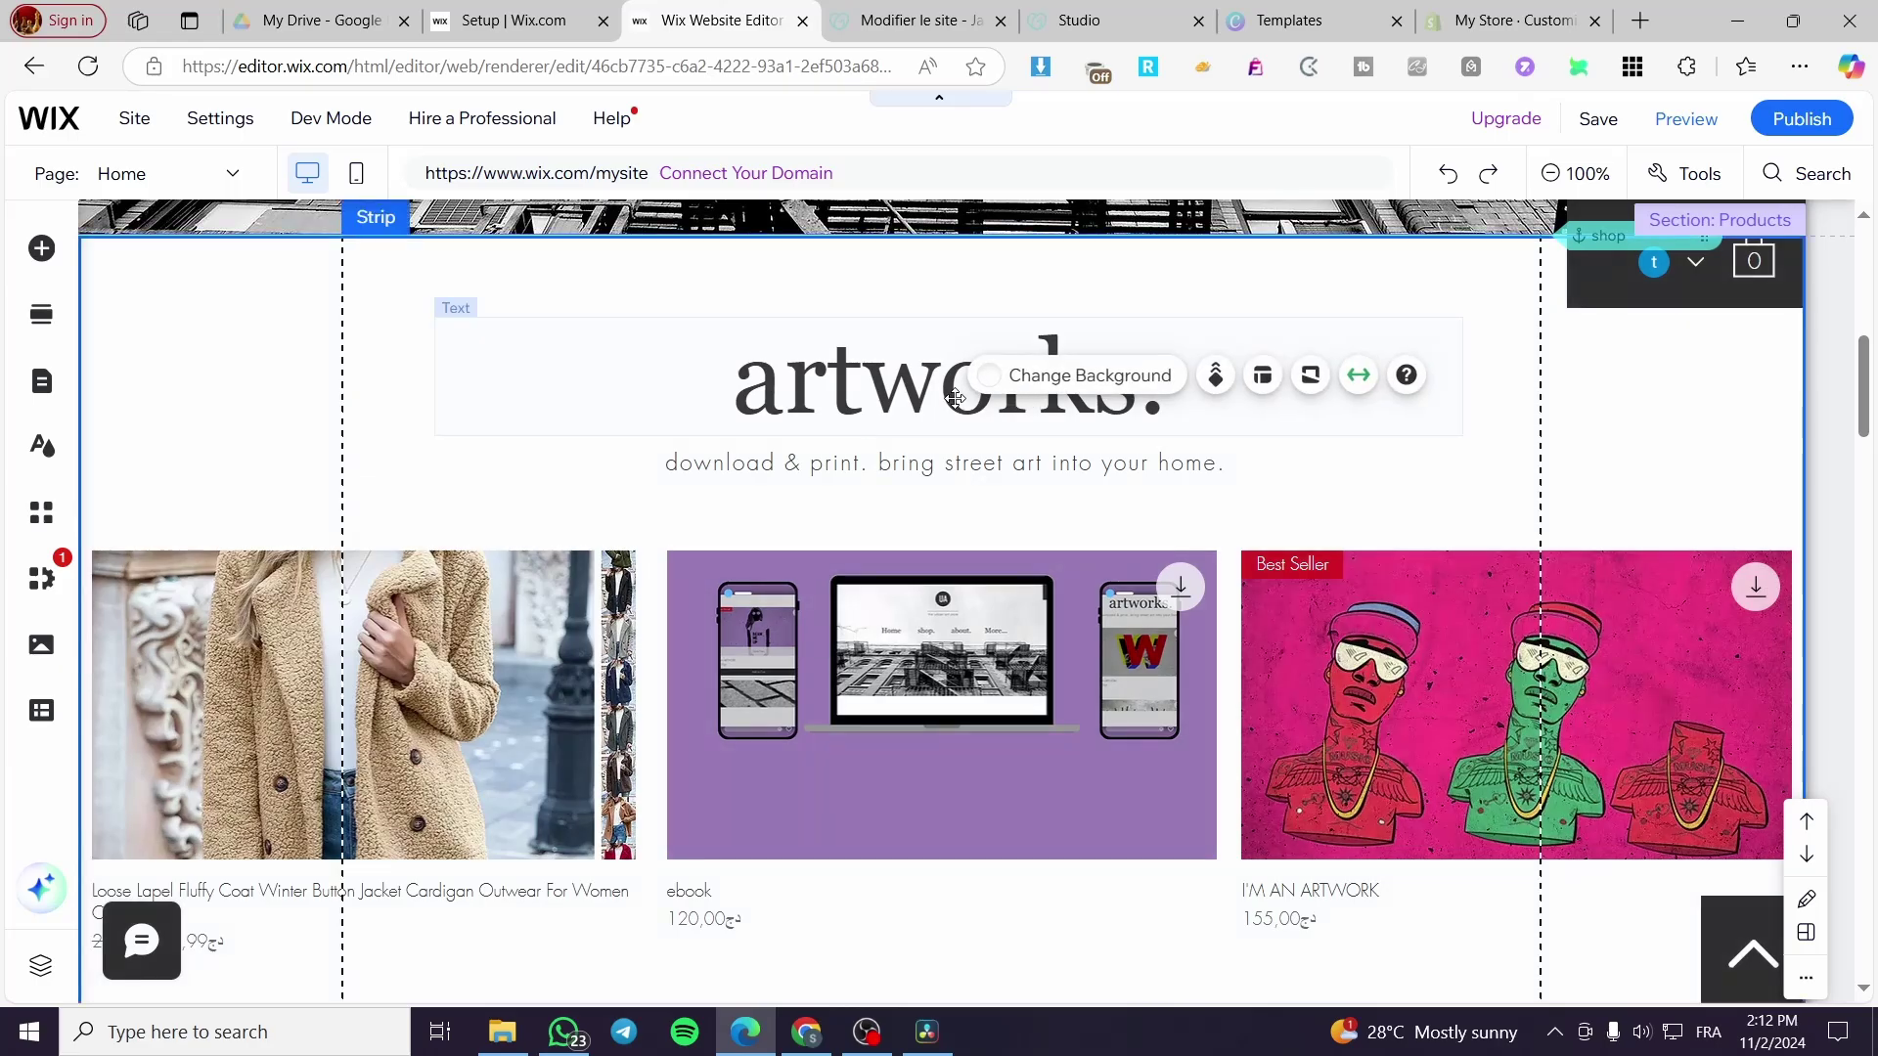
pyautogui.click(895, 396)
pyautogui.scroll(6, 877, 478)
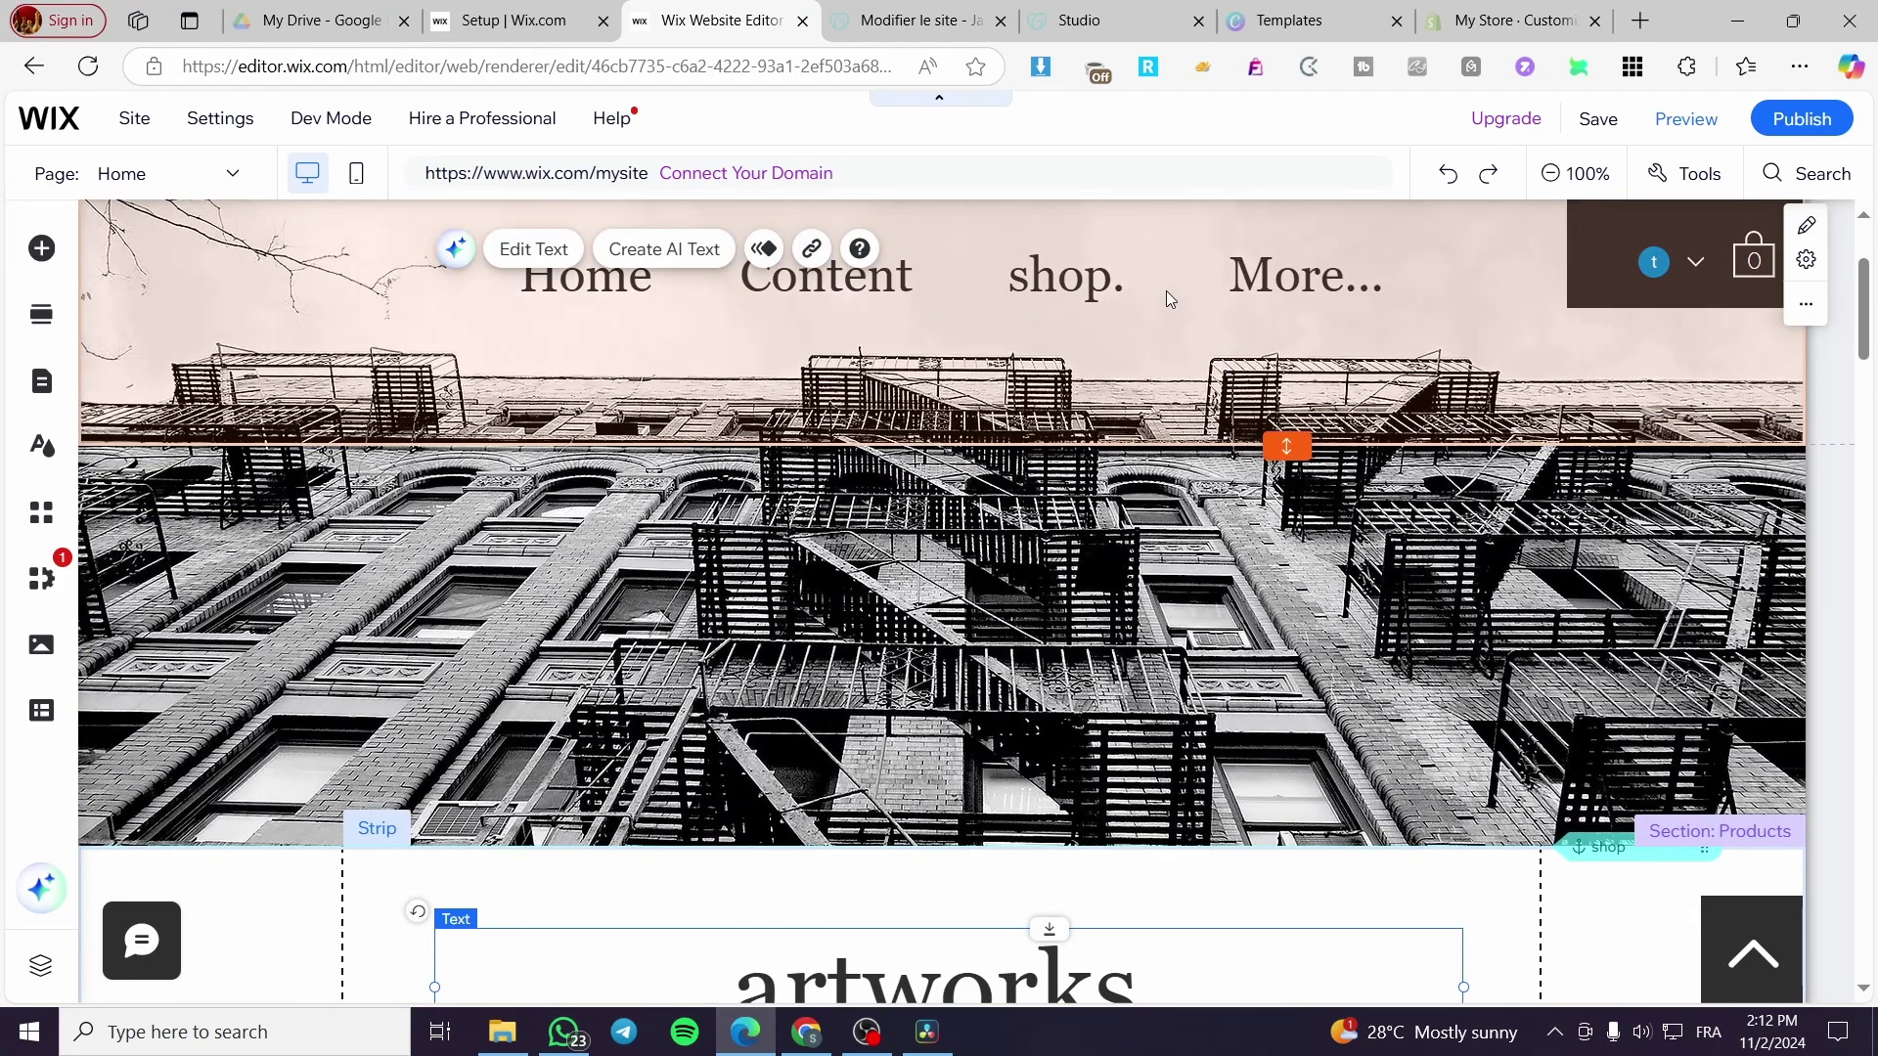
pyautogui.scroll(2, 1166, 290)
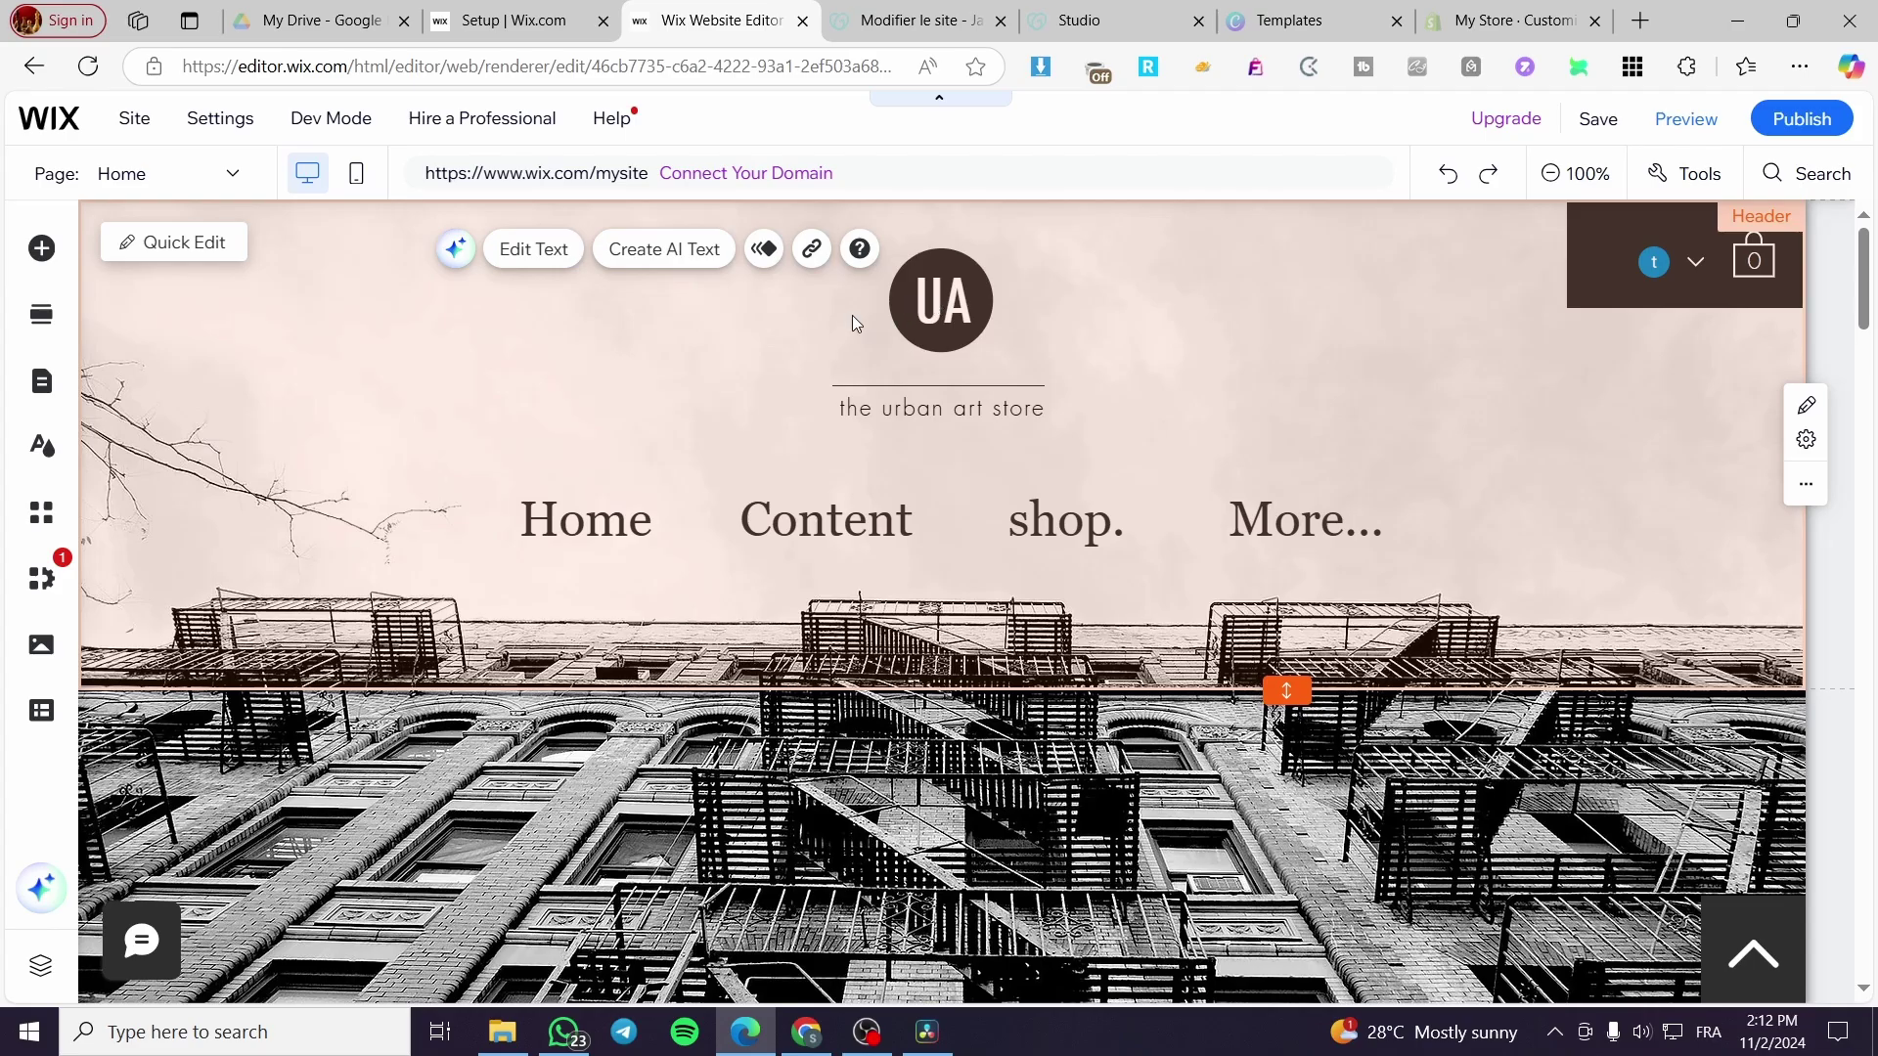
pyautogui.scroll(-15, 854, 323)
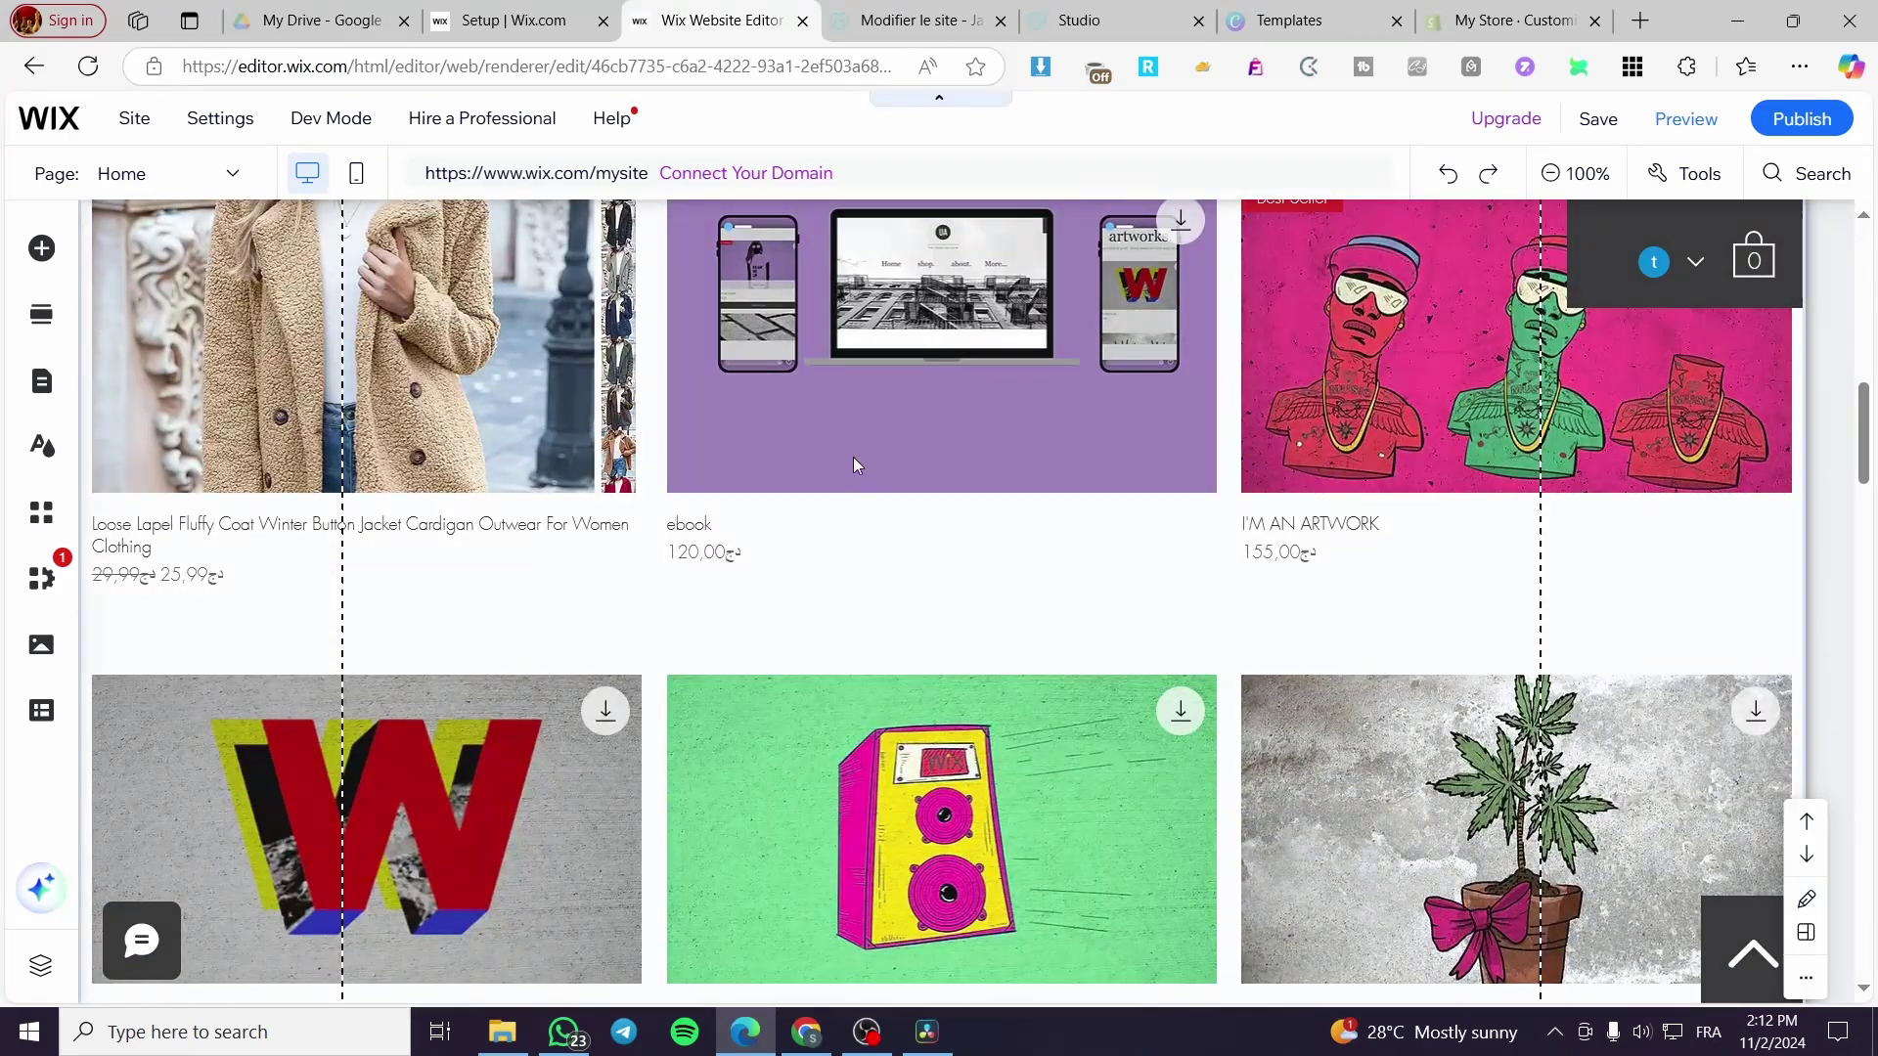
pyautogui.scroll(-10, 753, 563)
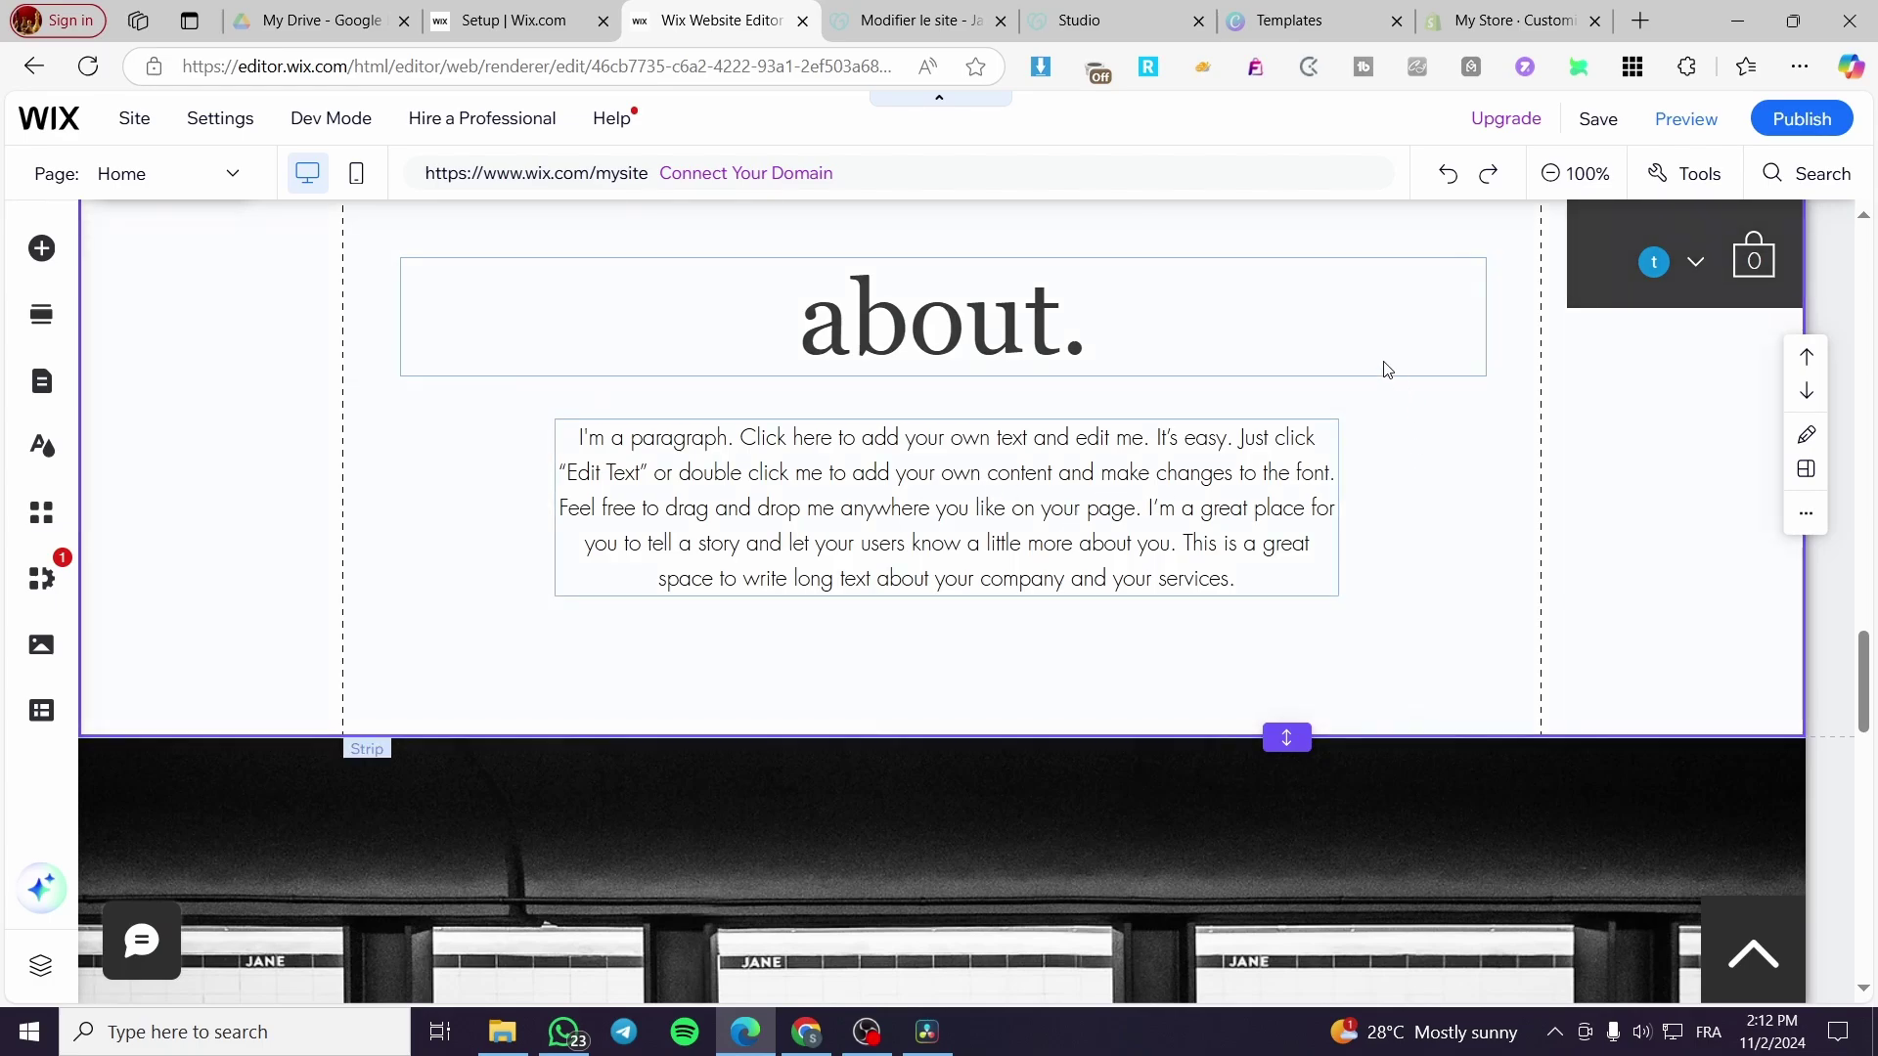
# Group the about. heading with its placeholder paragraph
pyautogui.click(1367, 350)
pyautogui.keyDown('shift'); pyautogui.click(1162, 487); pyautogui.keyUp('shift')
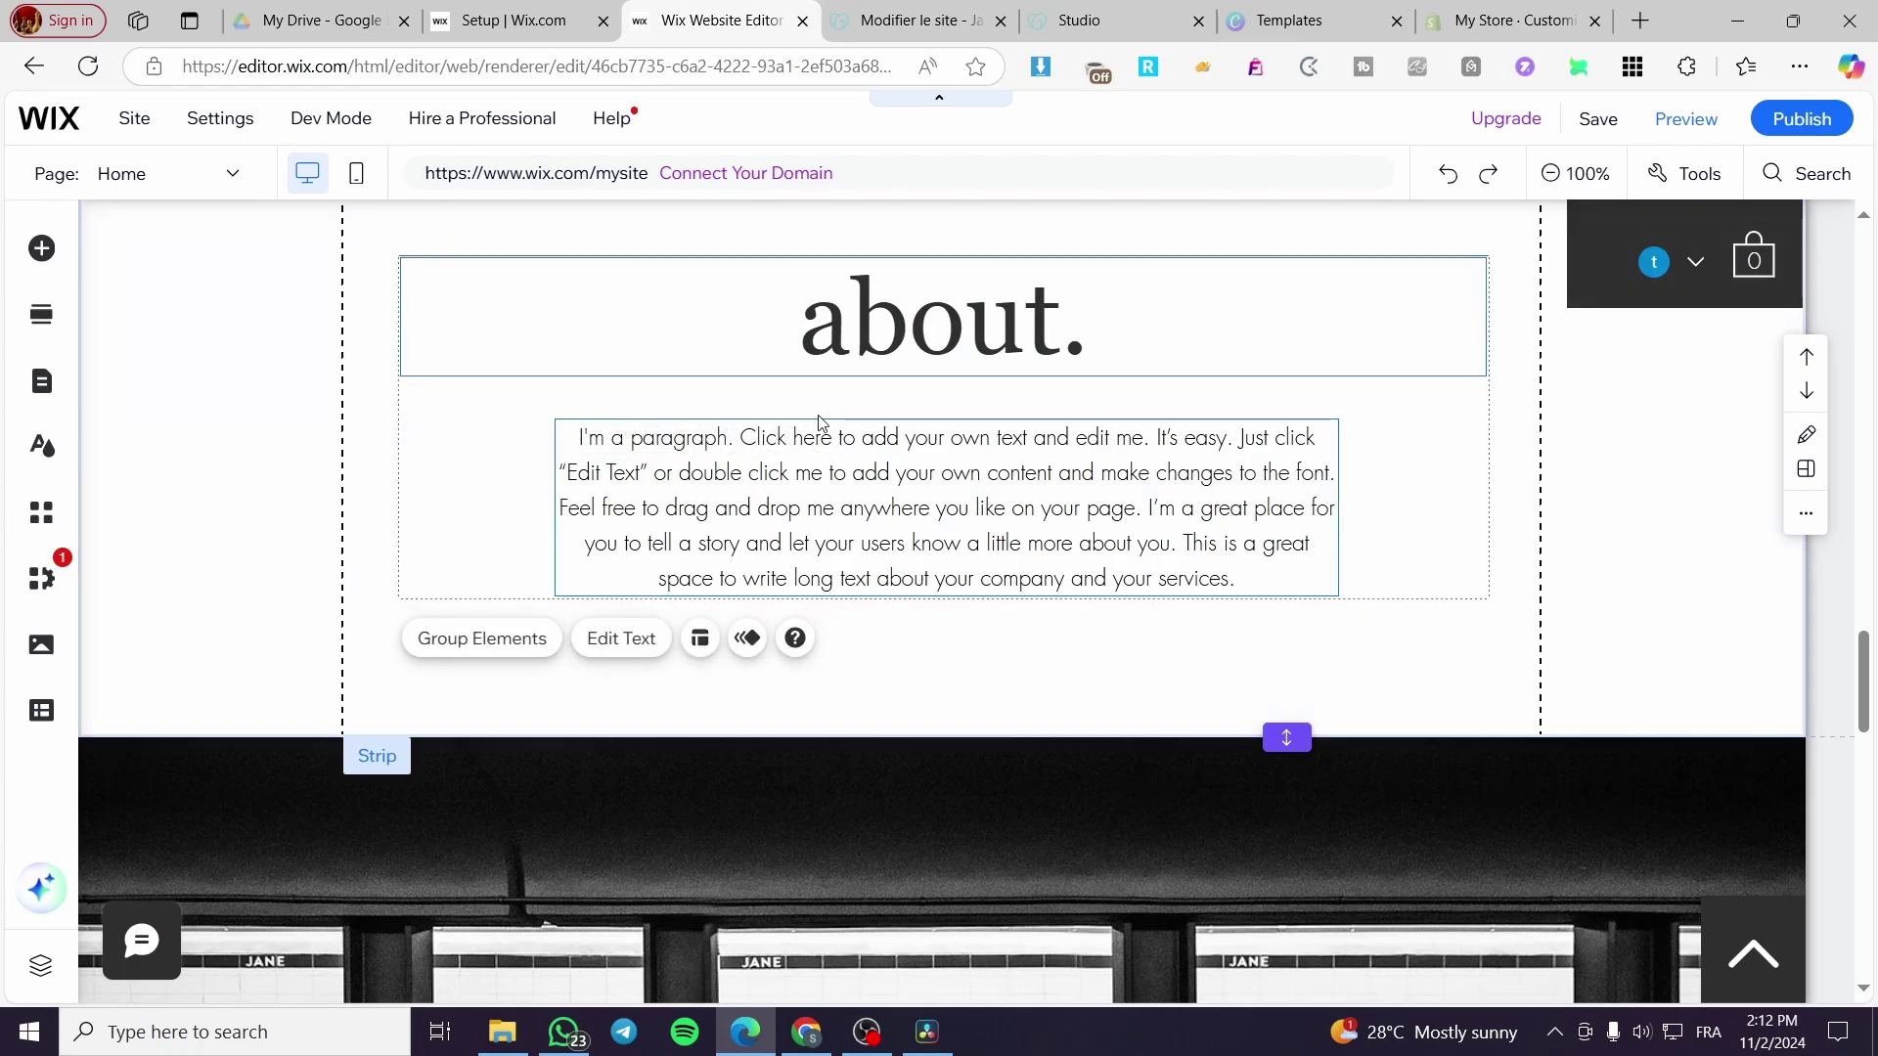
pyautogui.click(1506, 462)
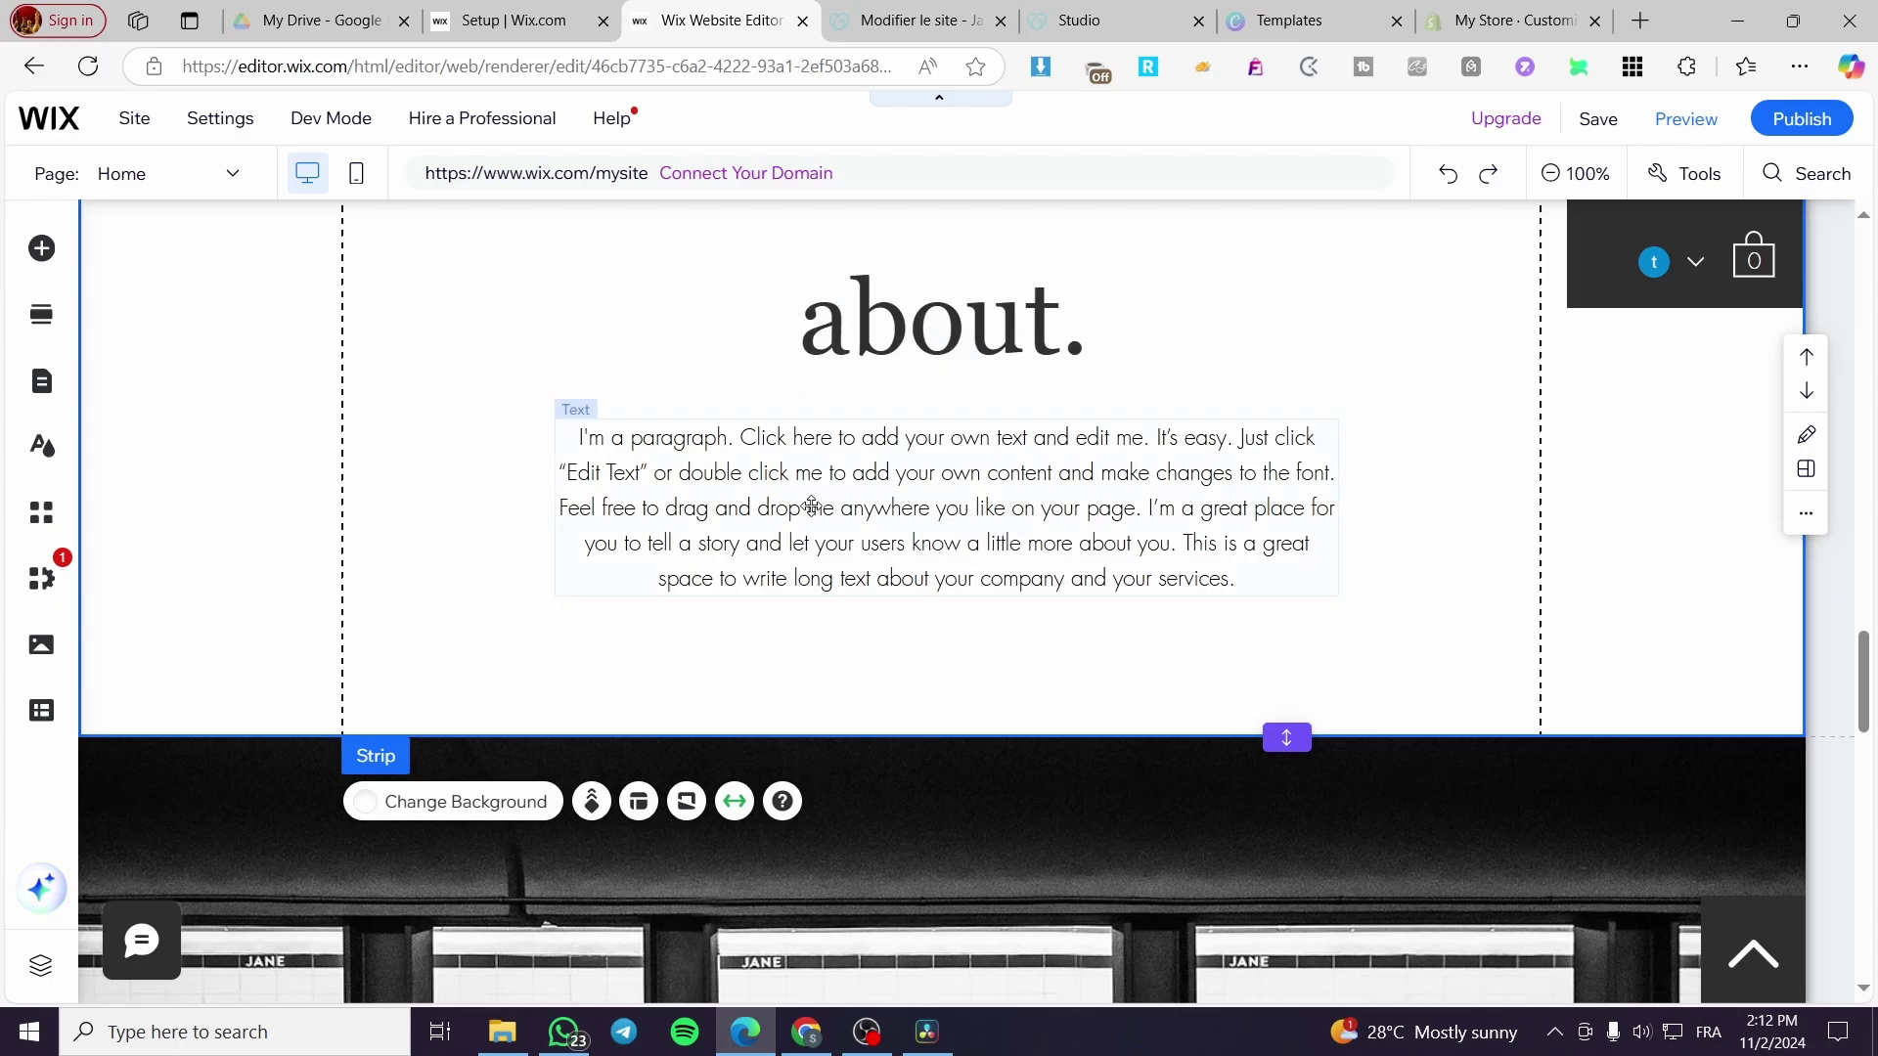
pyautogui.click(1006, 320)
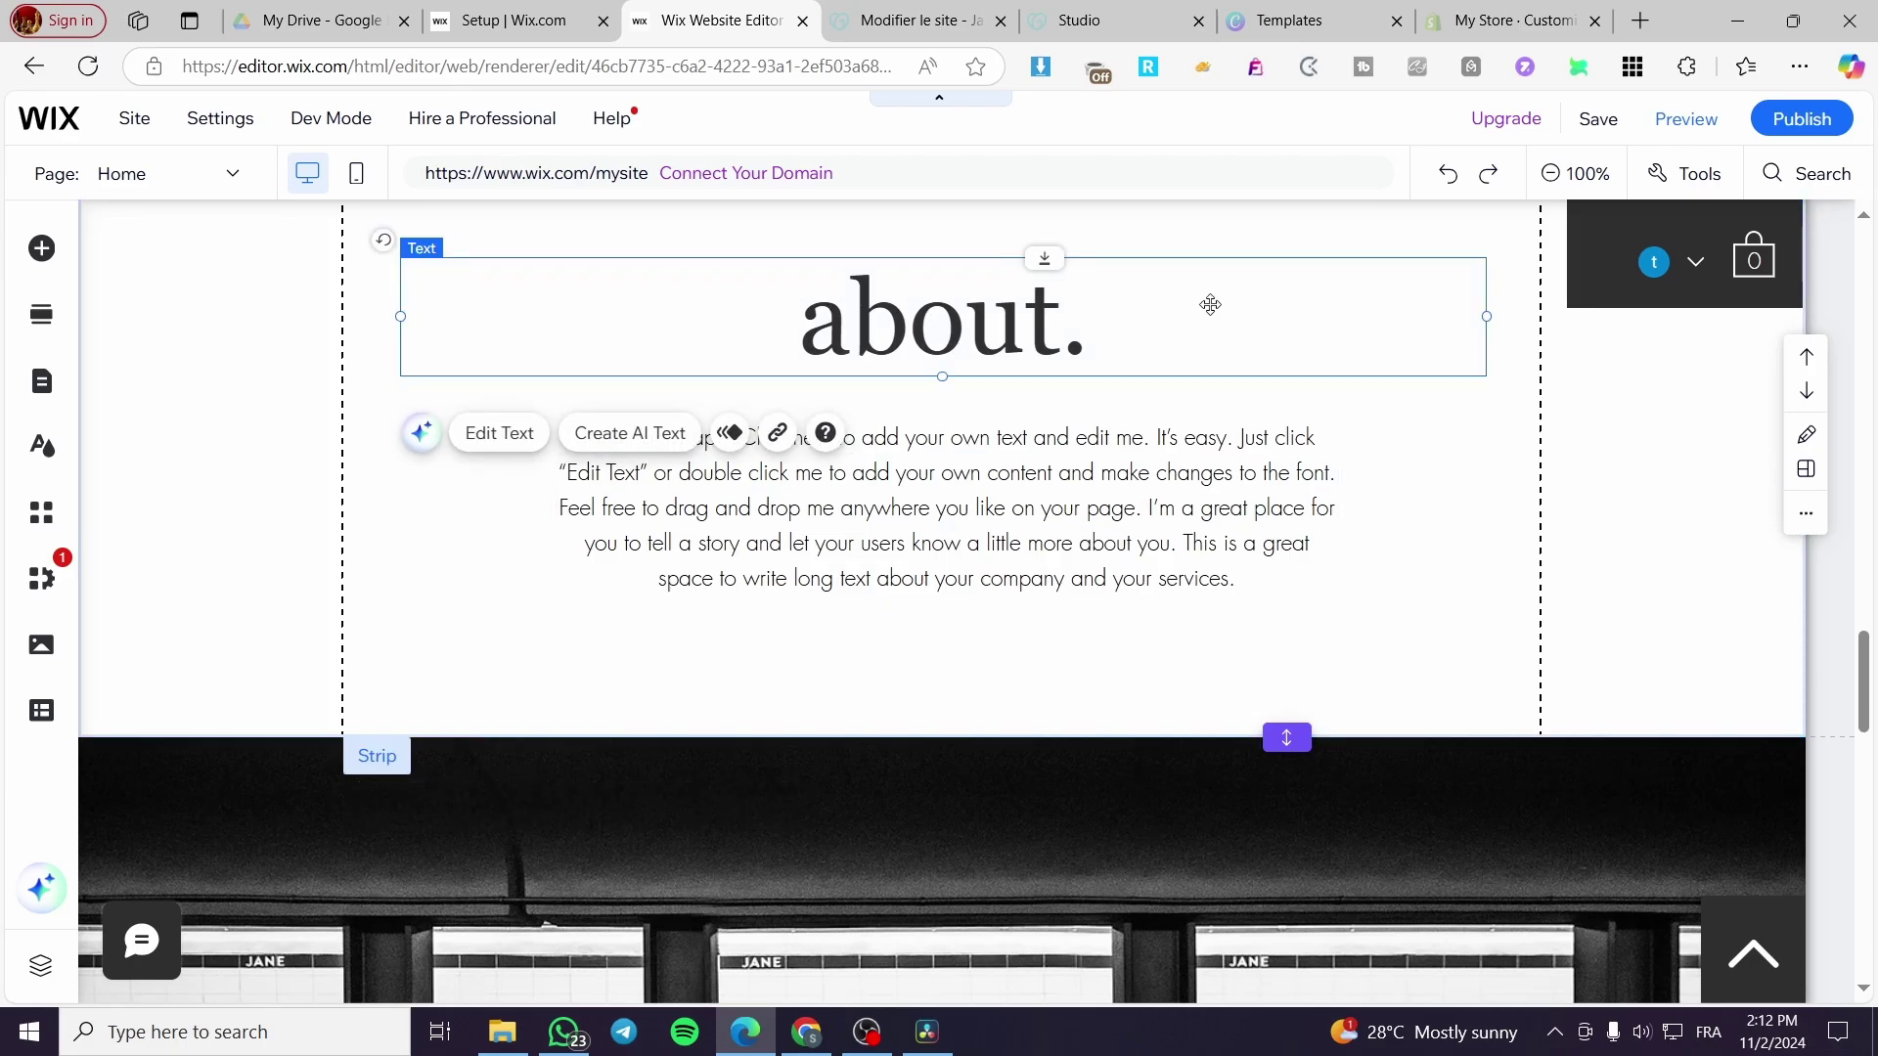
pyautogui.keyDown('shift'); pyautogui.click(999, 494); pyautogui.keyUp('shift')
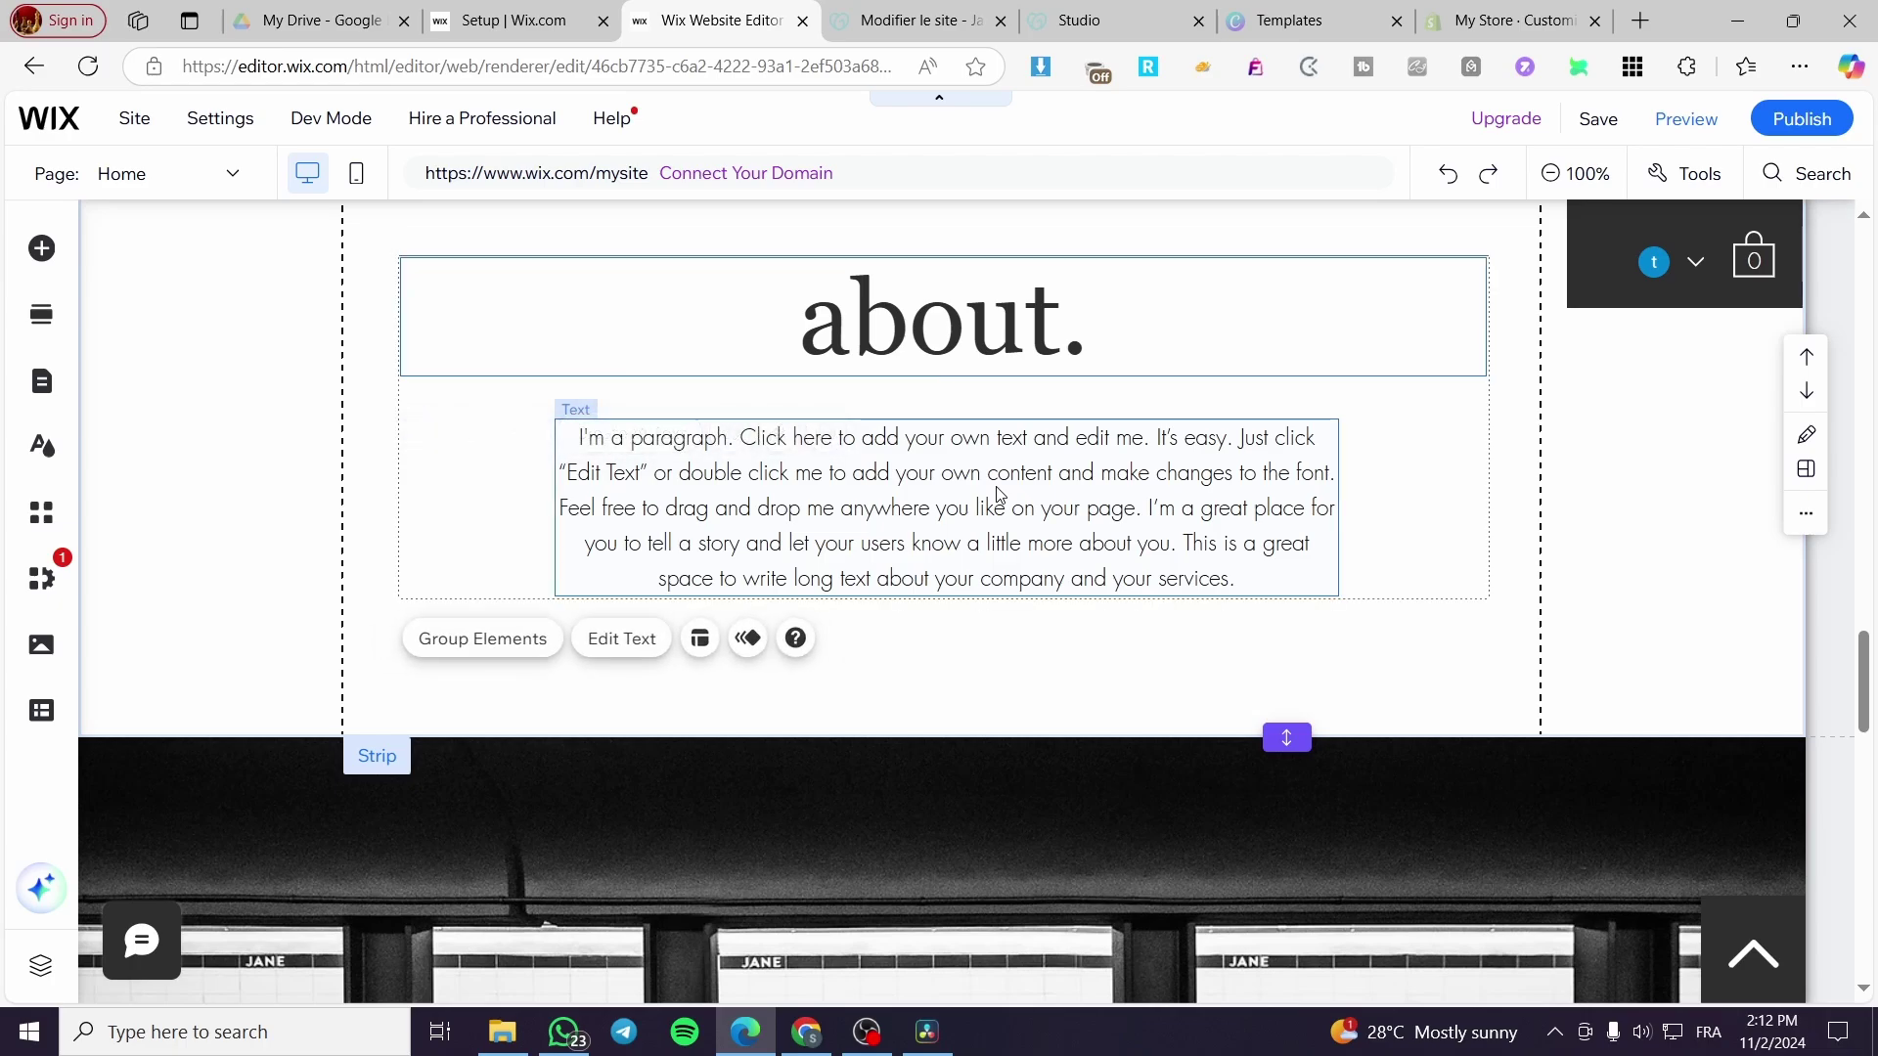
pyautogui.click(511, 649)
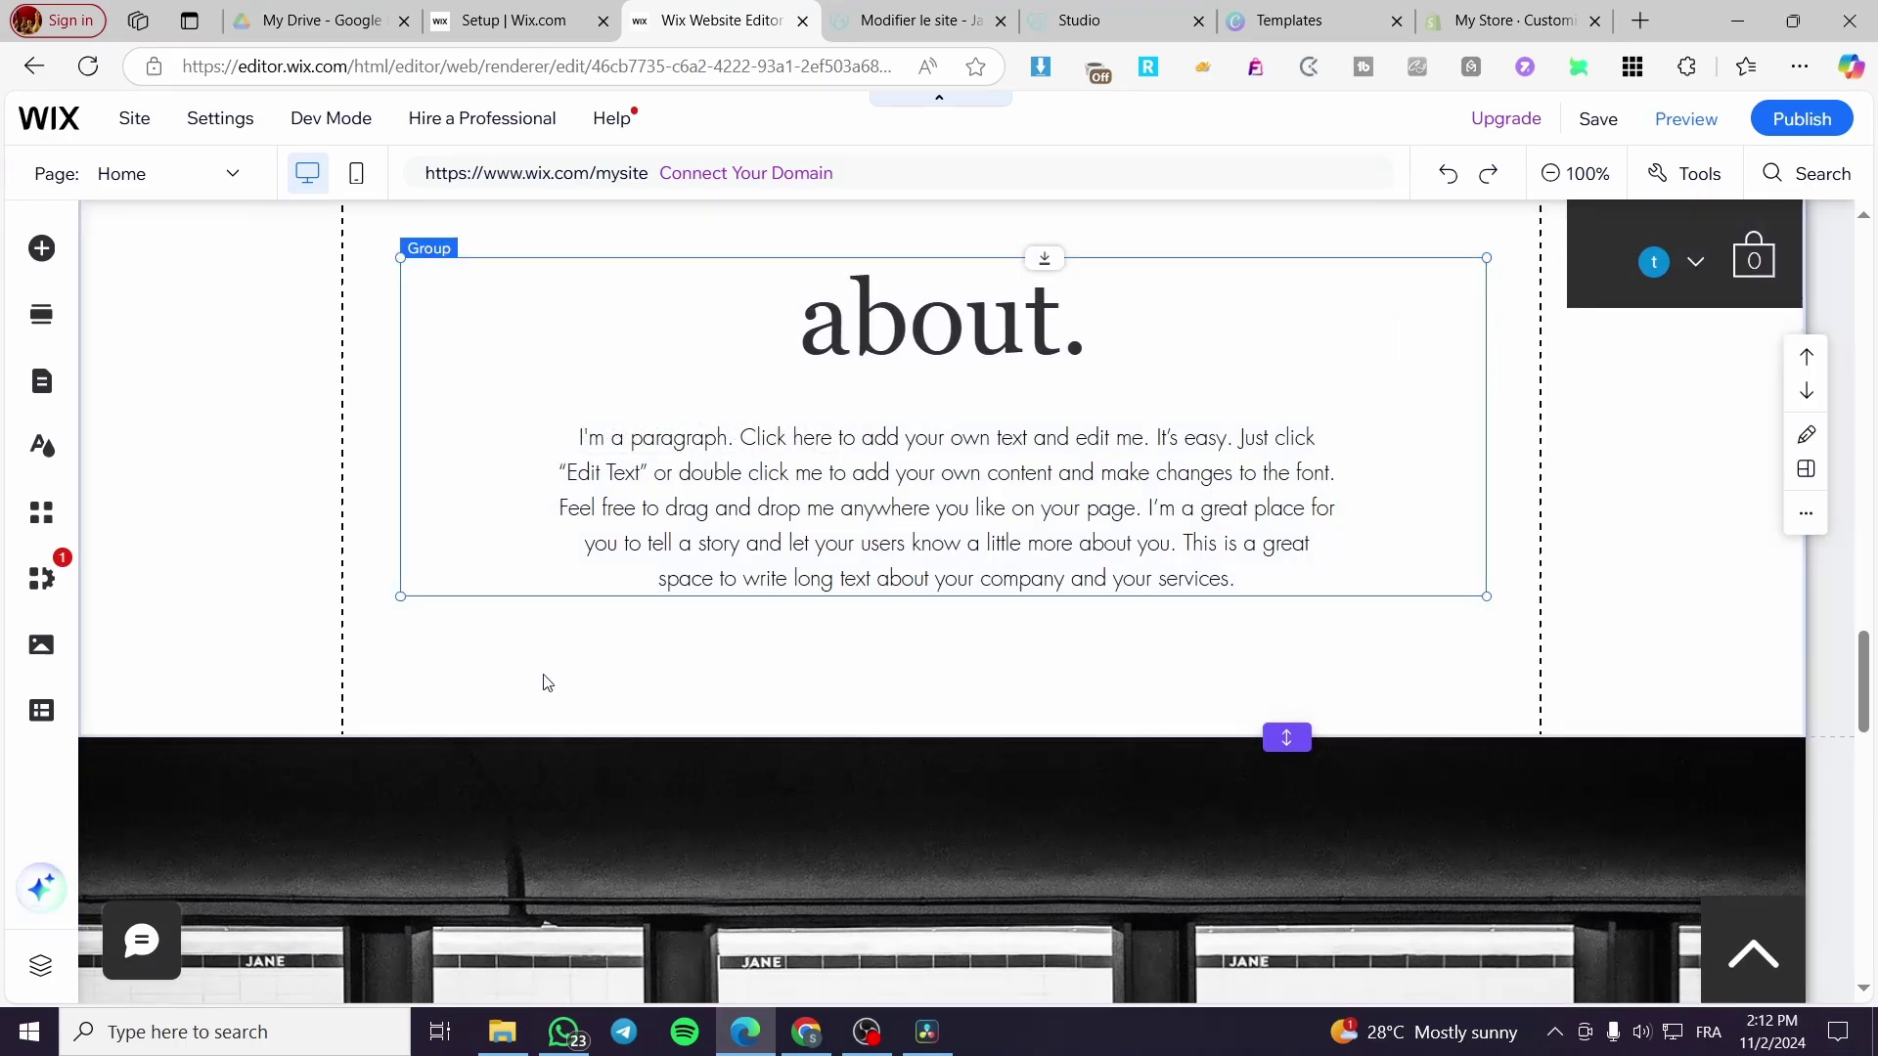
pyautogui.click(1469, 632)
pyautogui.click(1108, 340)
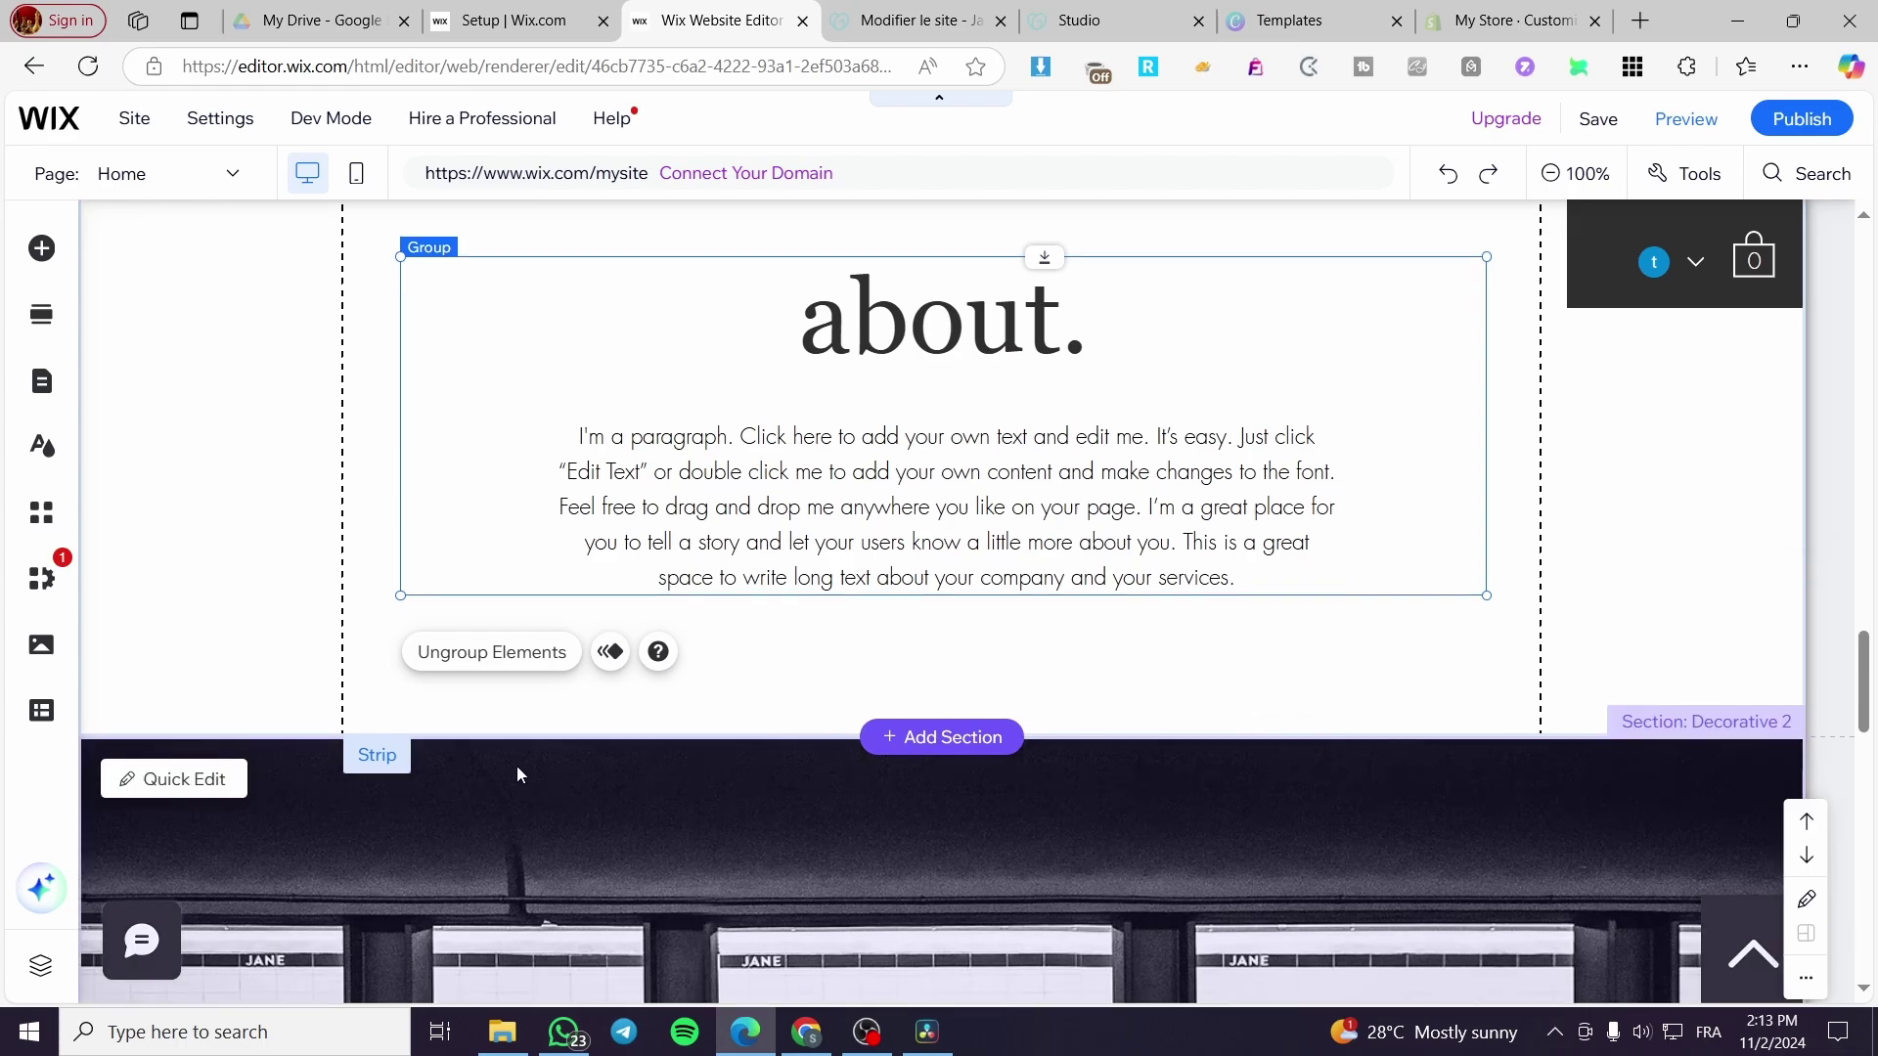
# Group the contact. heading with its phone and email line, leaving the contact form out
pyautogui.scroll(-4, 516, 766)
pyautogui.scroll(-8, 683, 815)
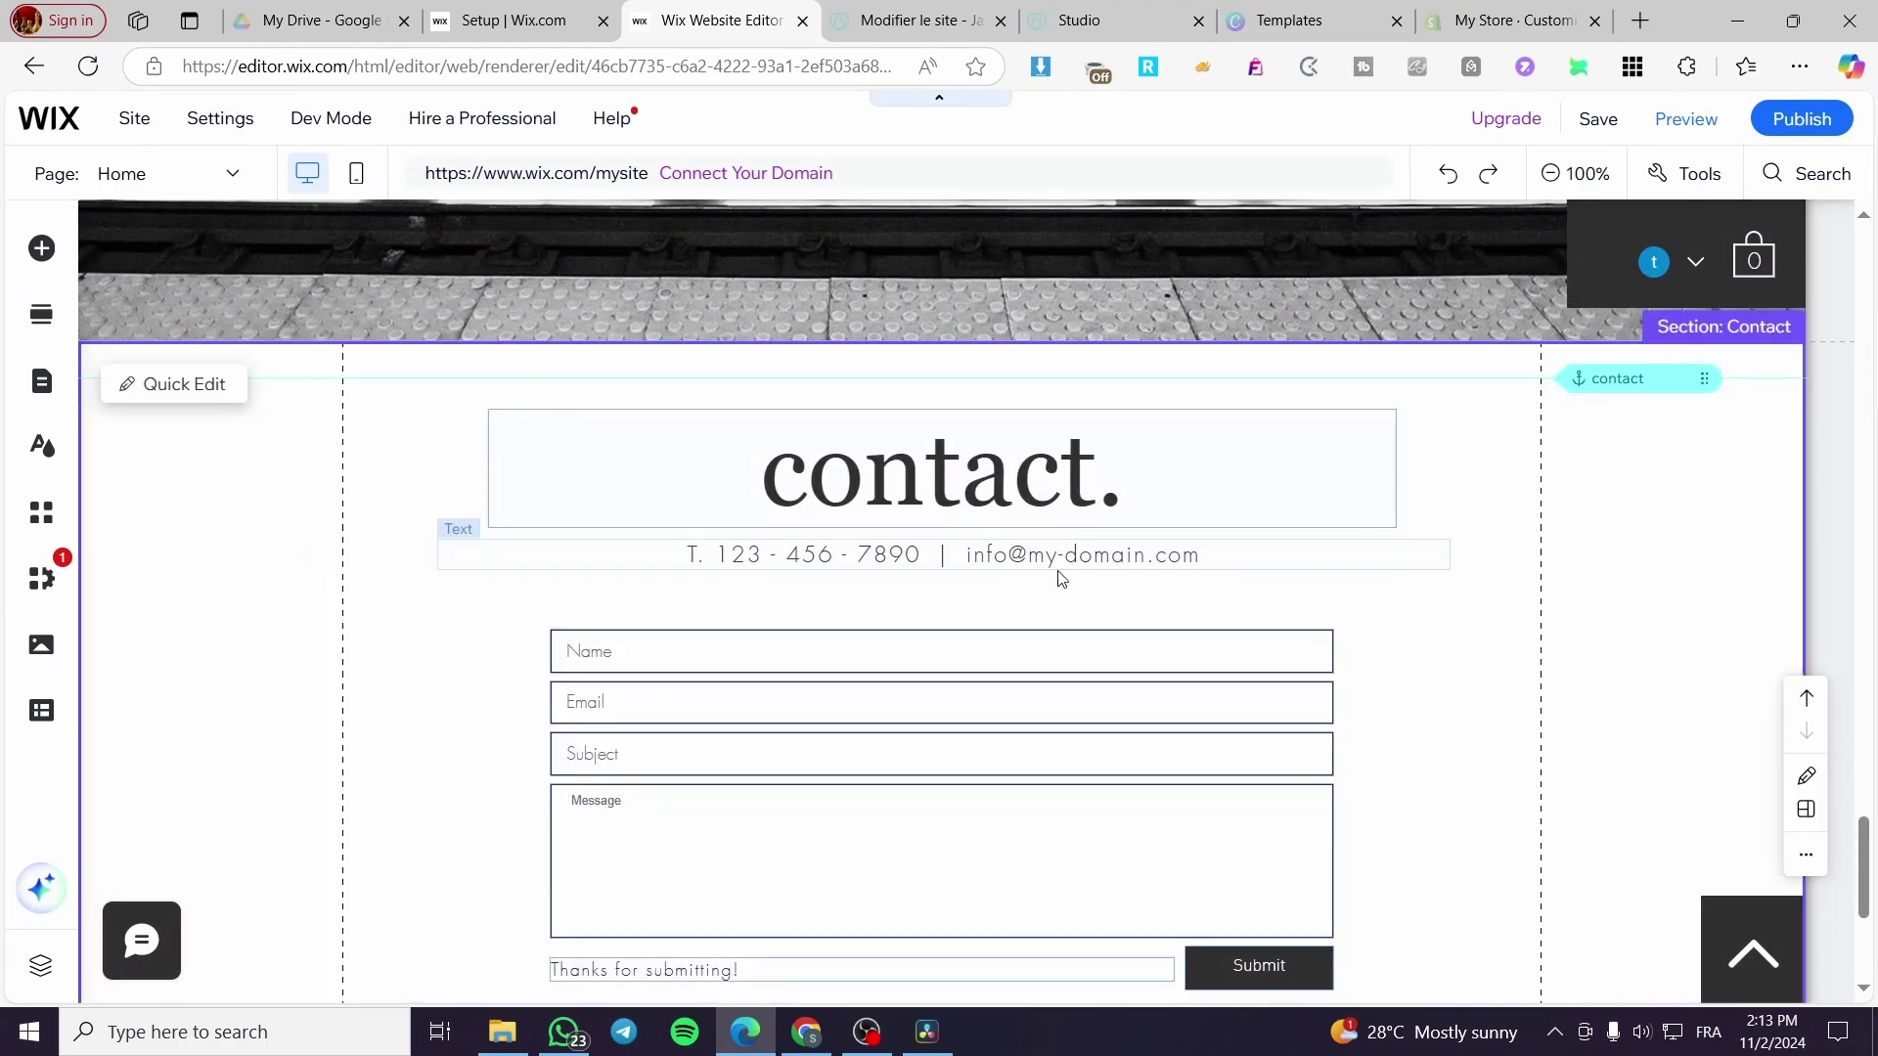
pyautogui.click(1097, 472)
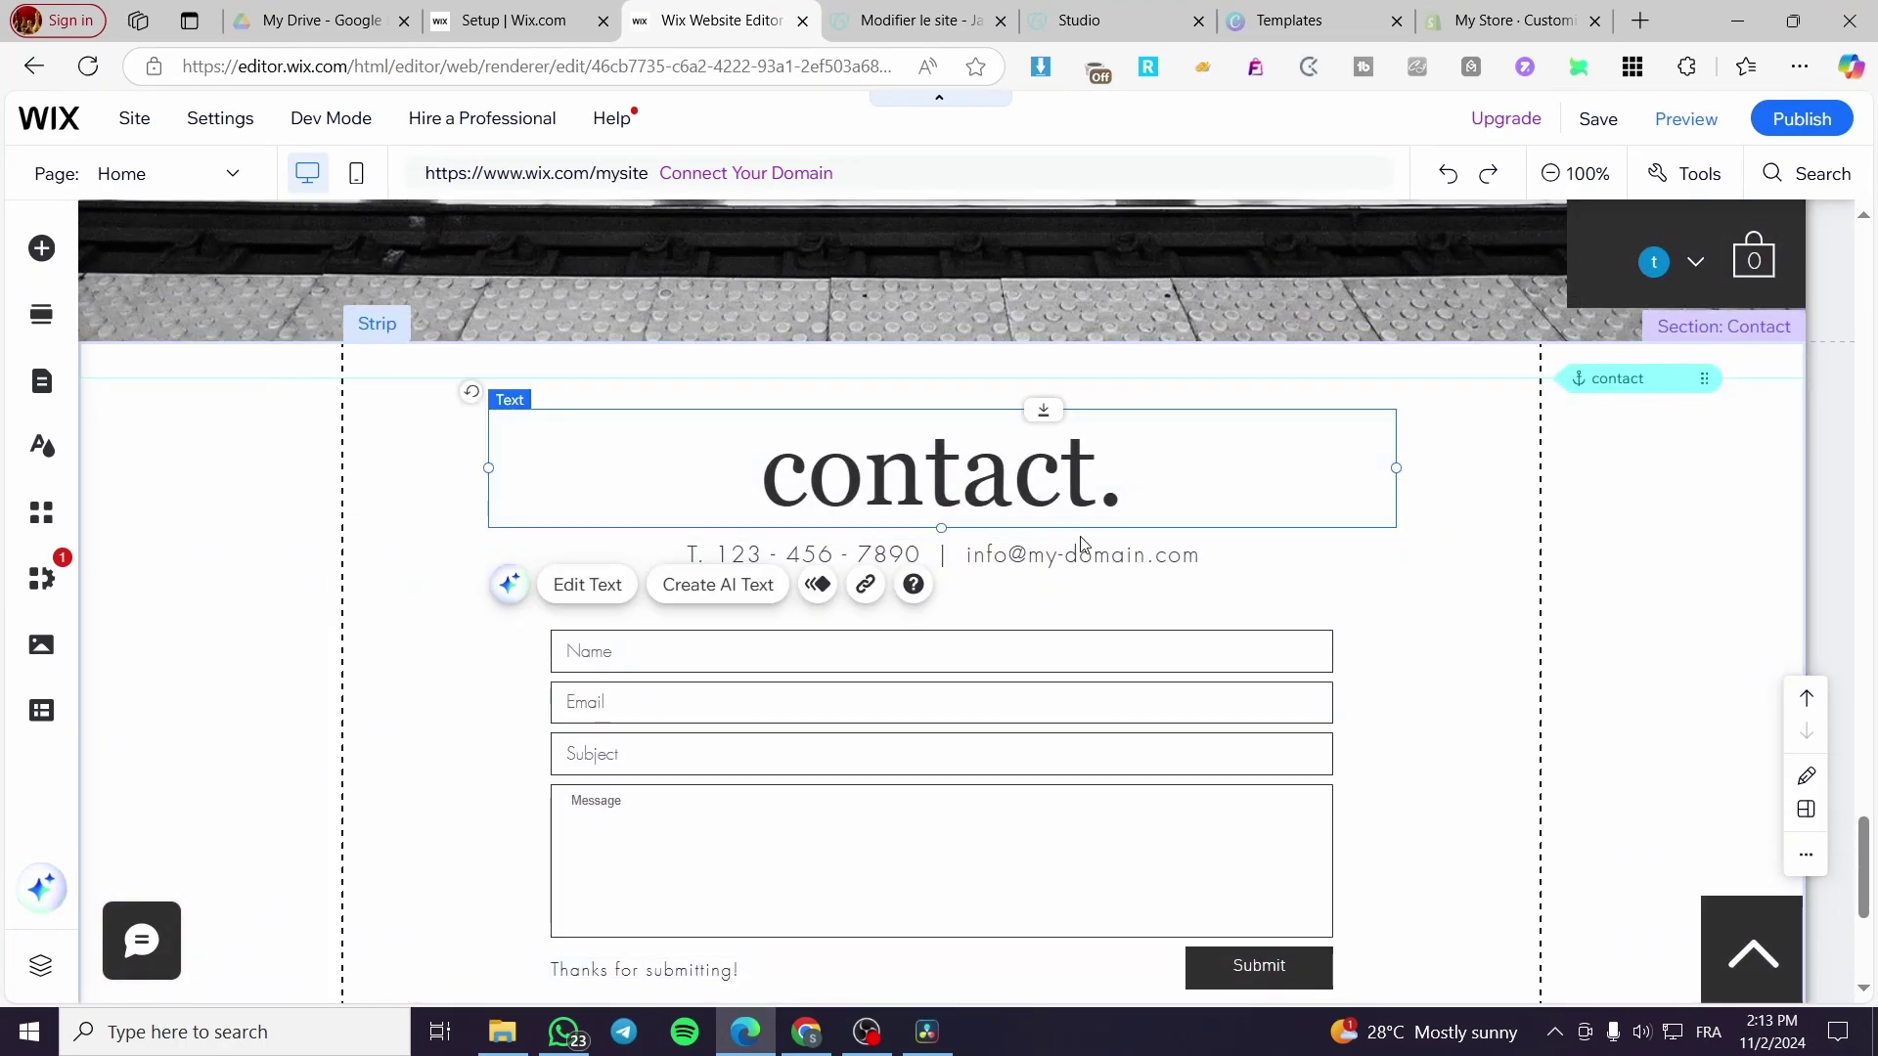
pyautogui.keyDown('shift'); pyautogui.click(1083, 561); pyautogui.keyUp('shift')
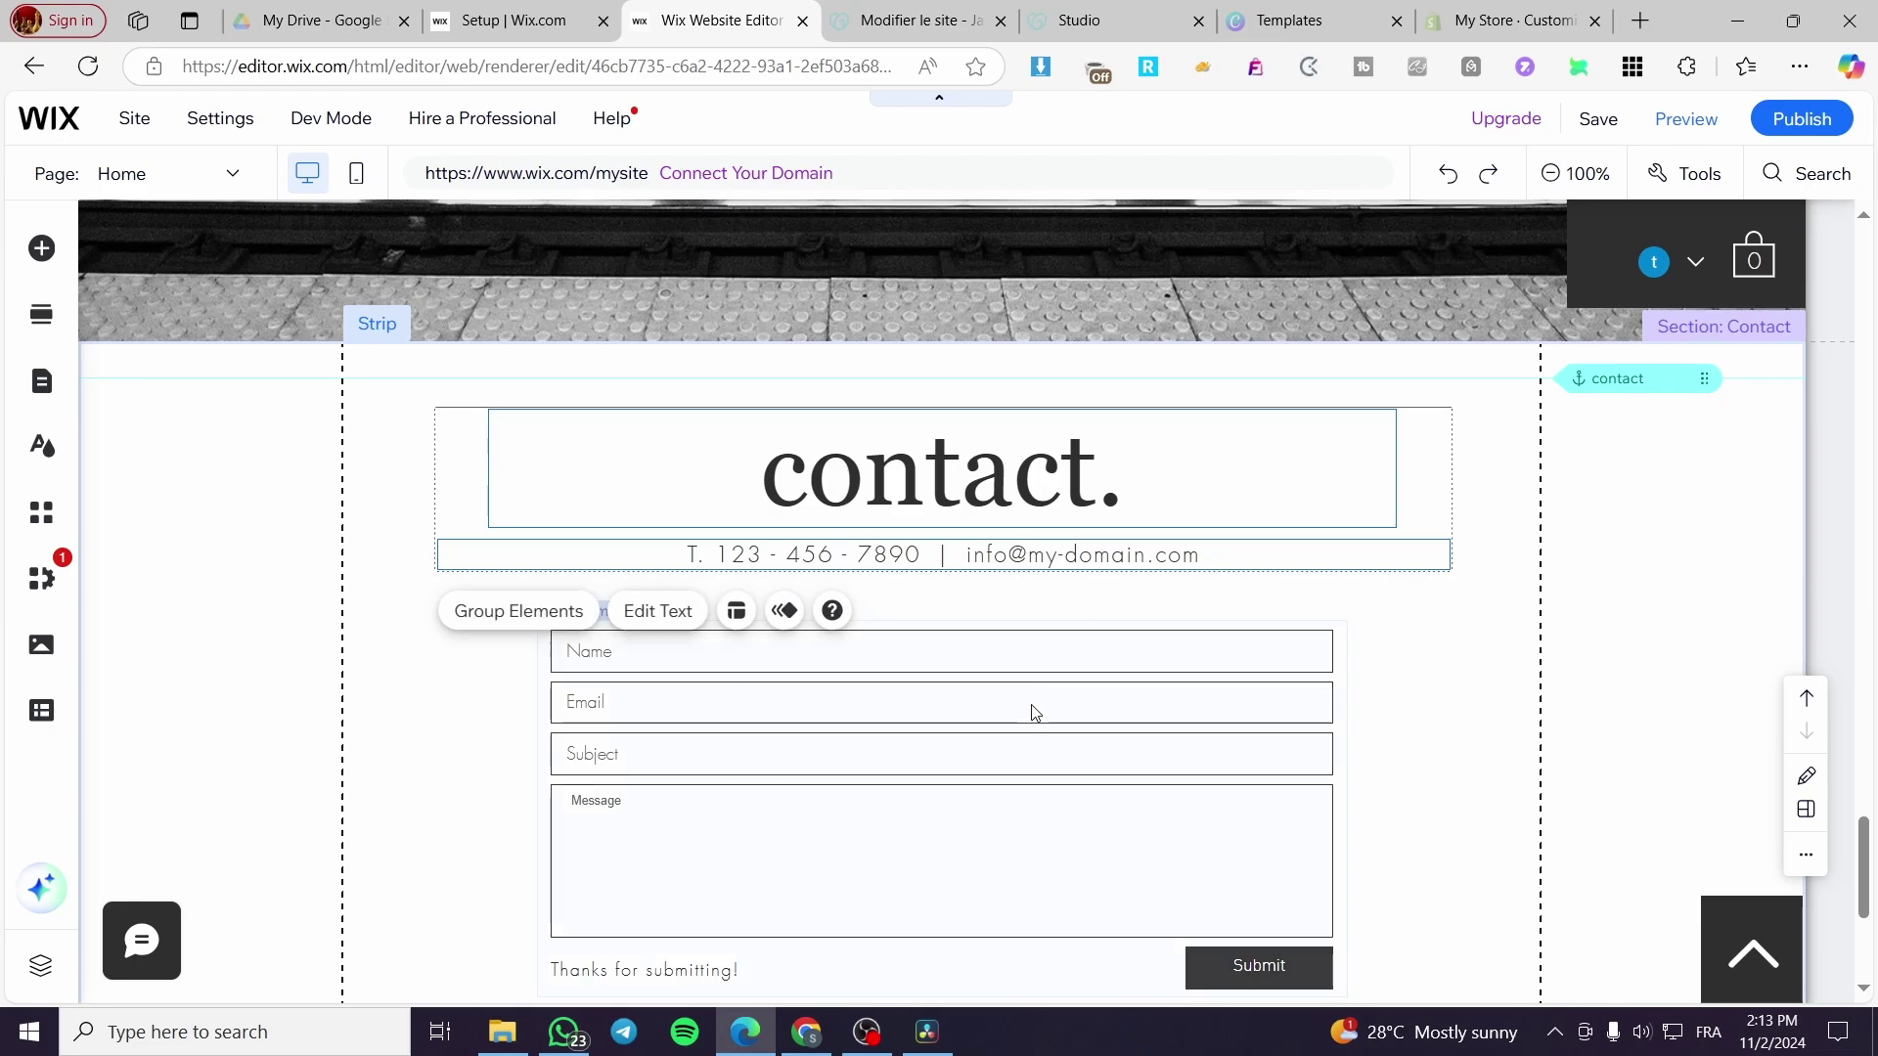
pyautogui.keyDown('shift'); pyautogui.click(883, 823); pyautogui.keyUp('shift')
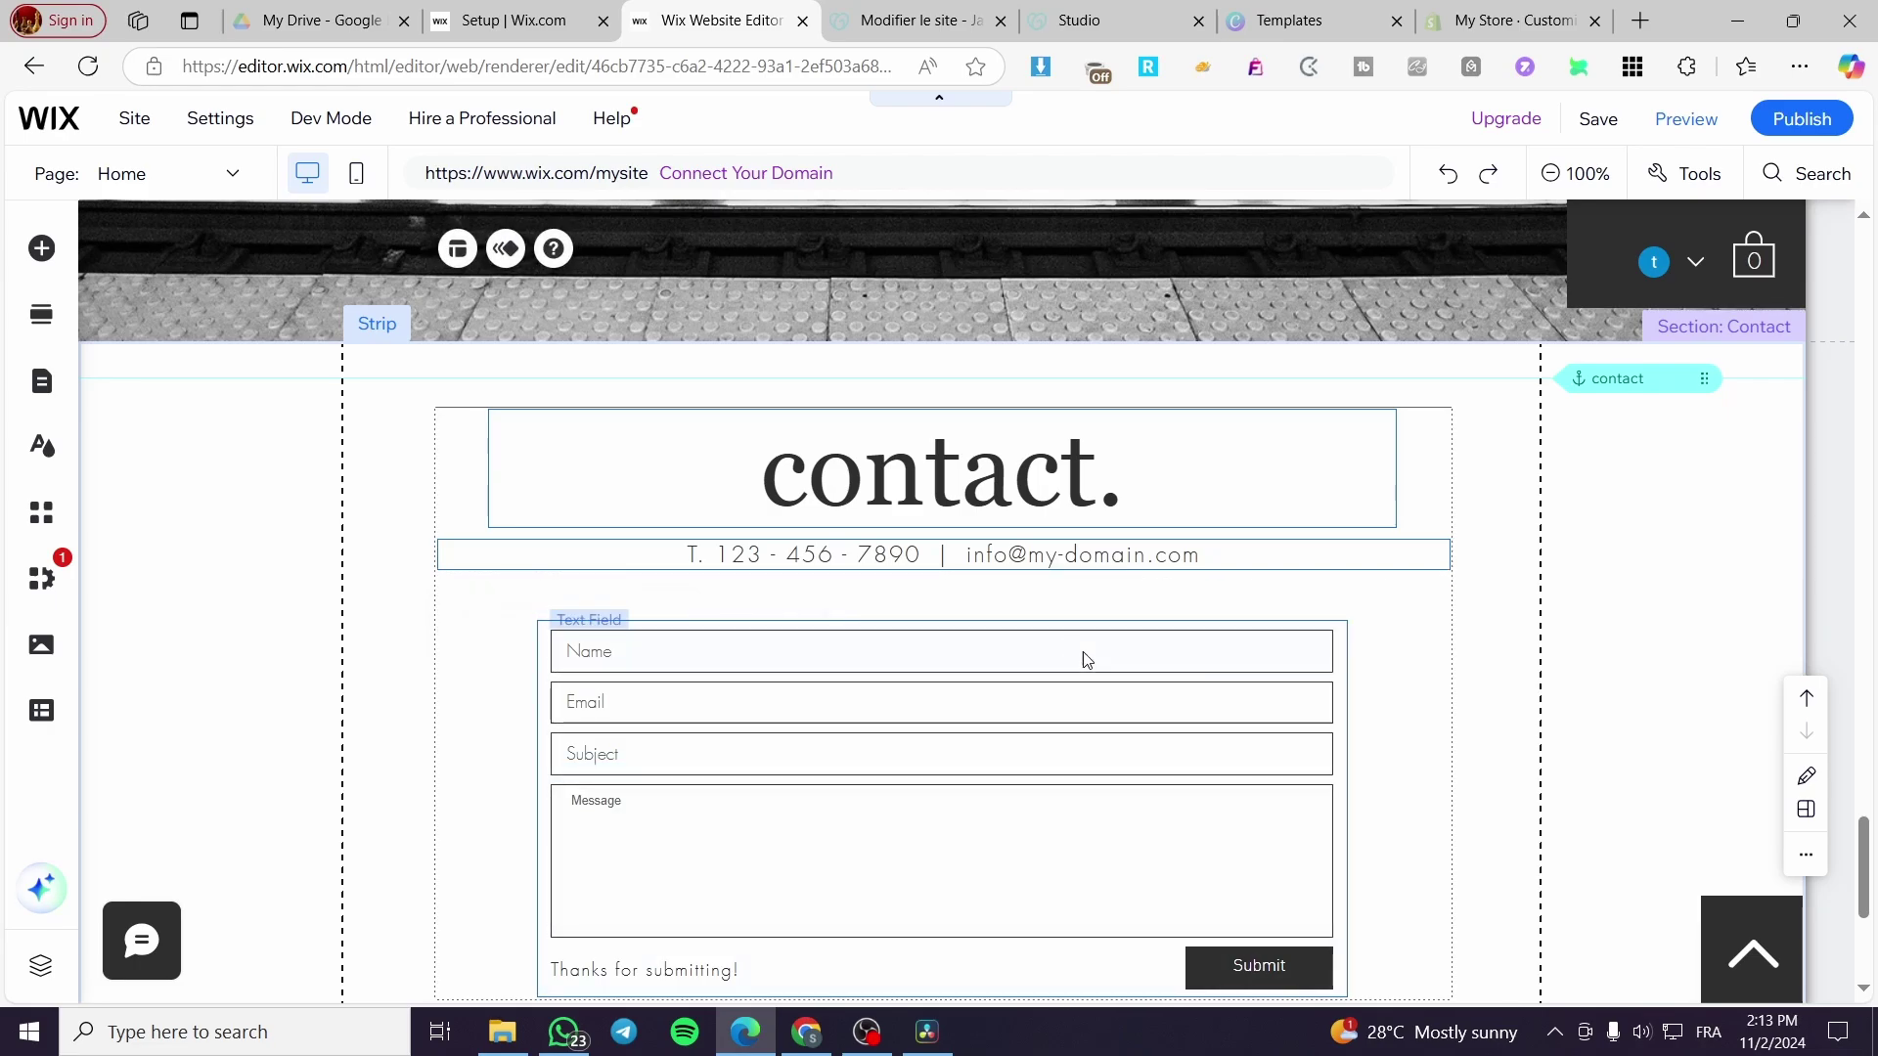
pyautogui.scroll(-3, 463, 783)
pyautogui.click(419, 777)
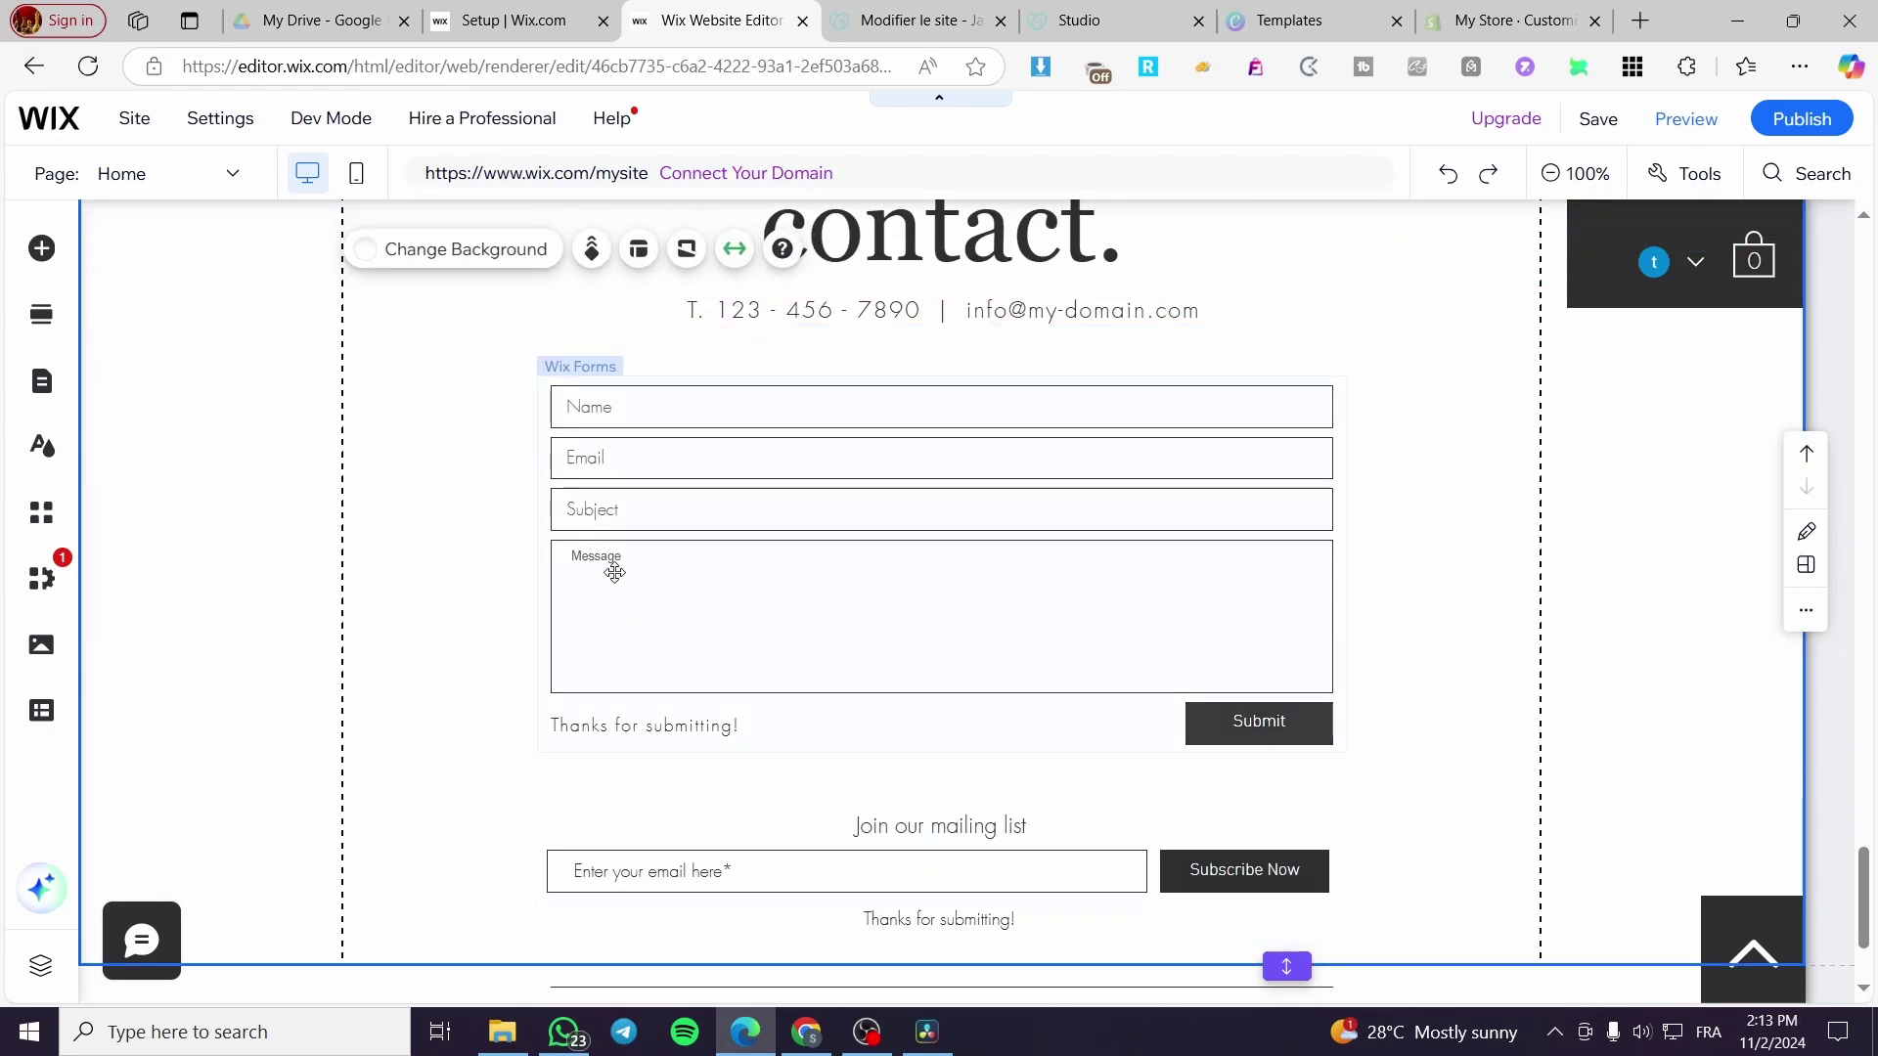
pyautogui.scroll(3, 636, 421)
pyautogui.click(750, 433)
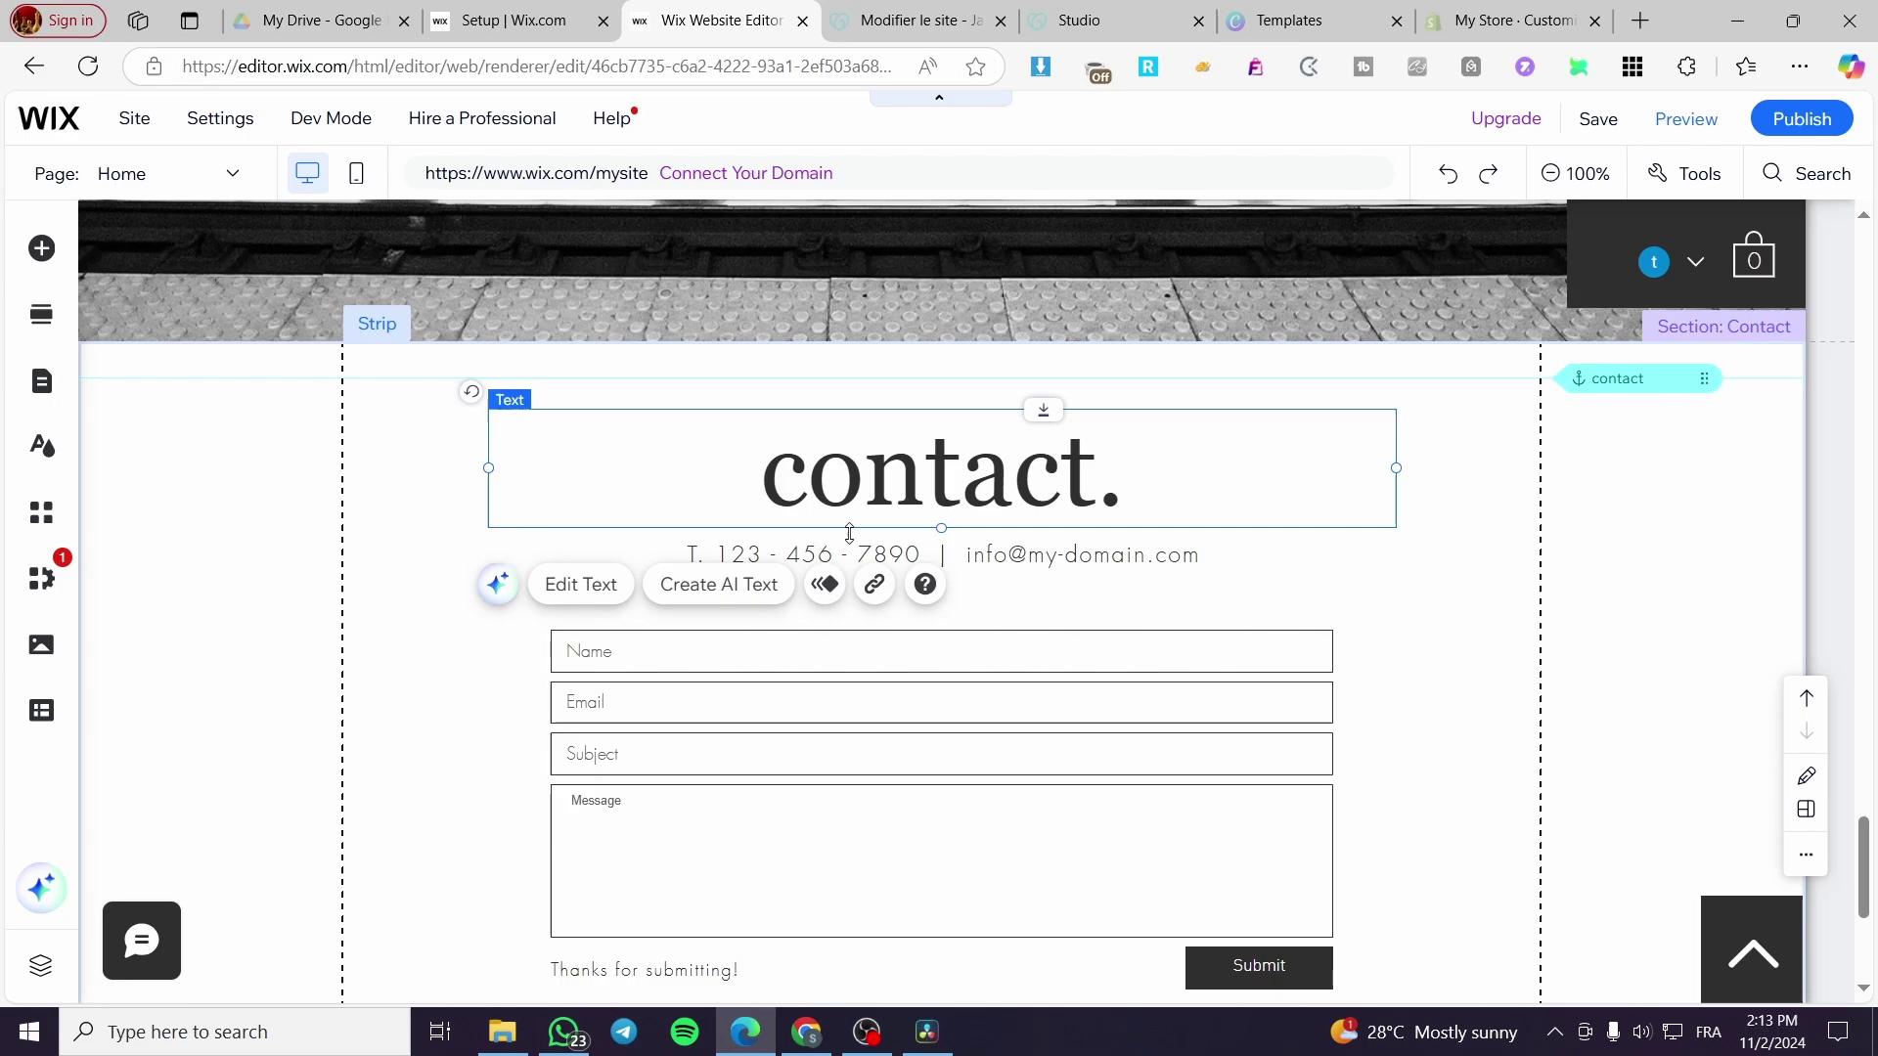
pyautogui.keyDown('shift'); pyautogui.click(1069, 550); pyautogui.keyUp('shift')
pyautogui.click(540, 623)
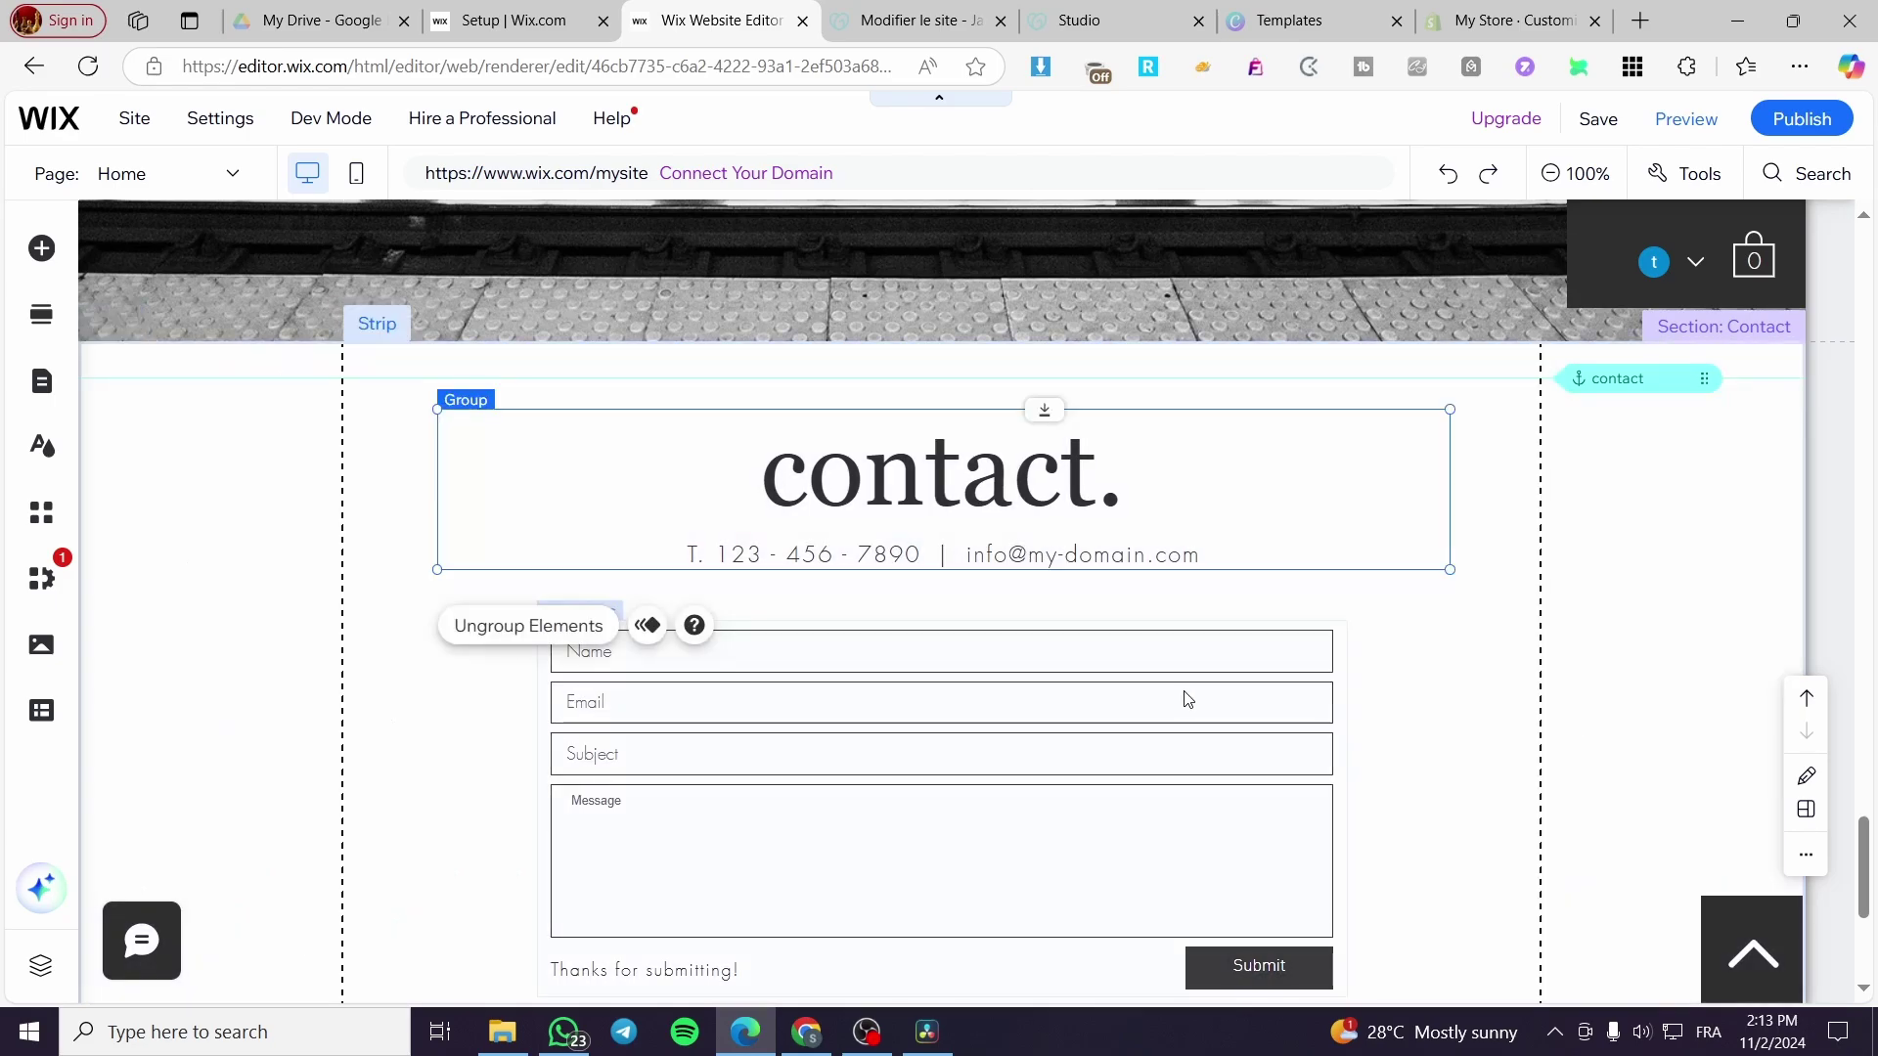
pyautogui.click(1421, 655)
pyautogui.scroll(-2, 1369, 637)
pyautogui.scroll(-2, 1369, 638)
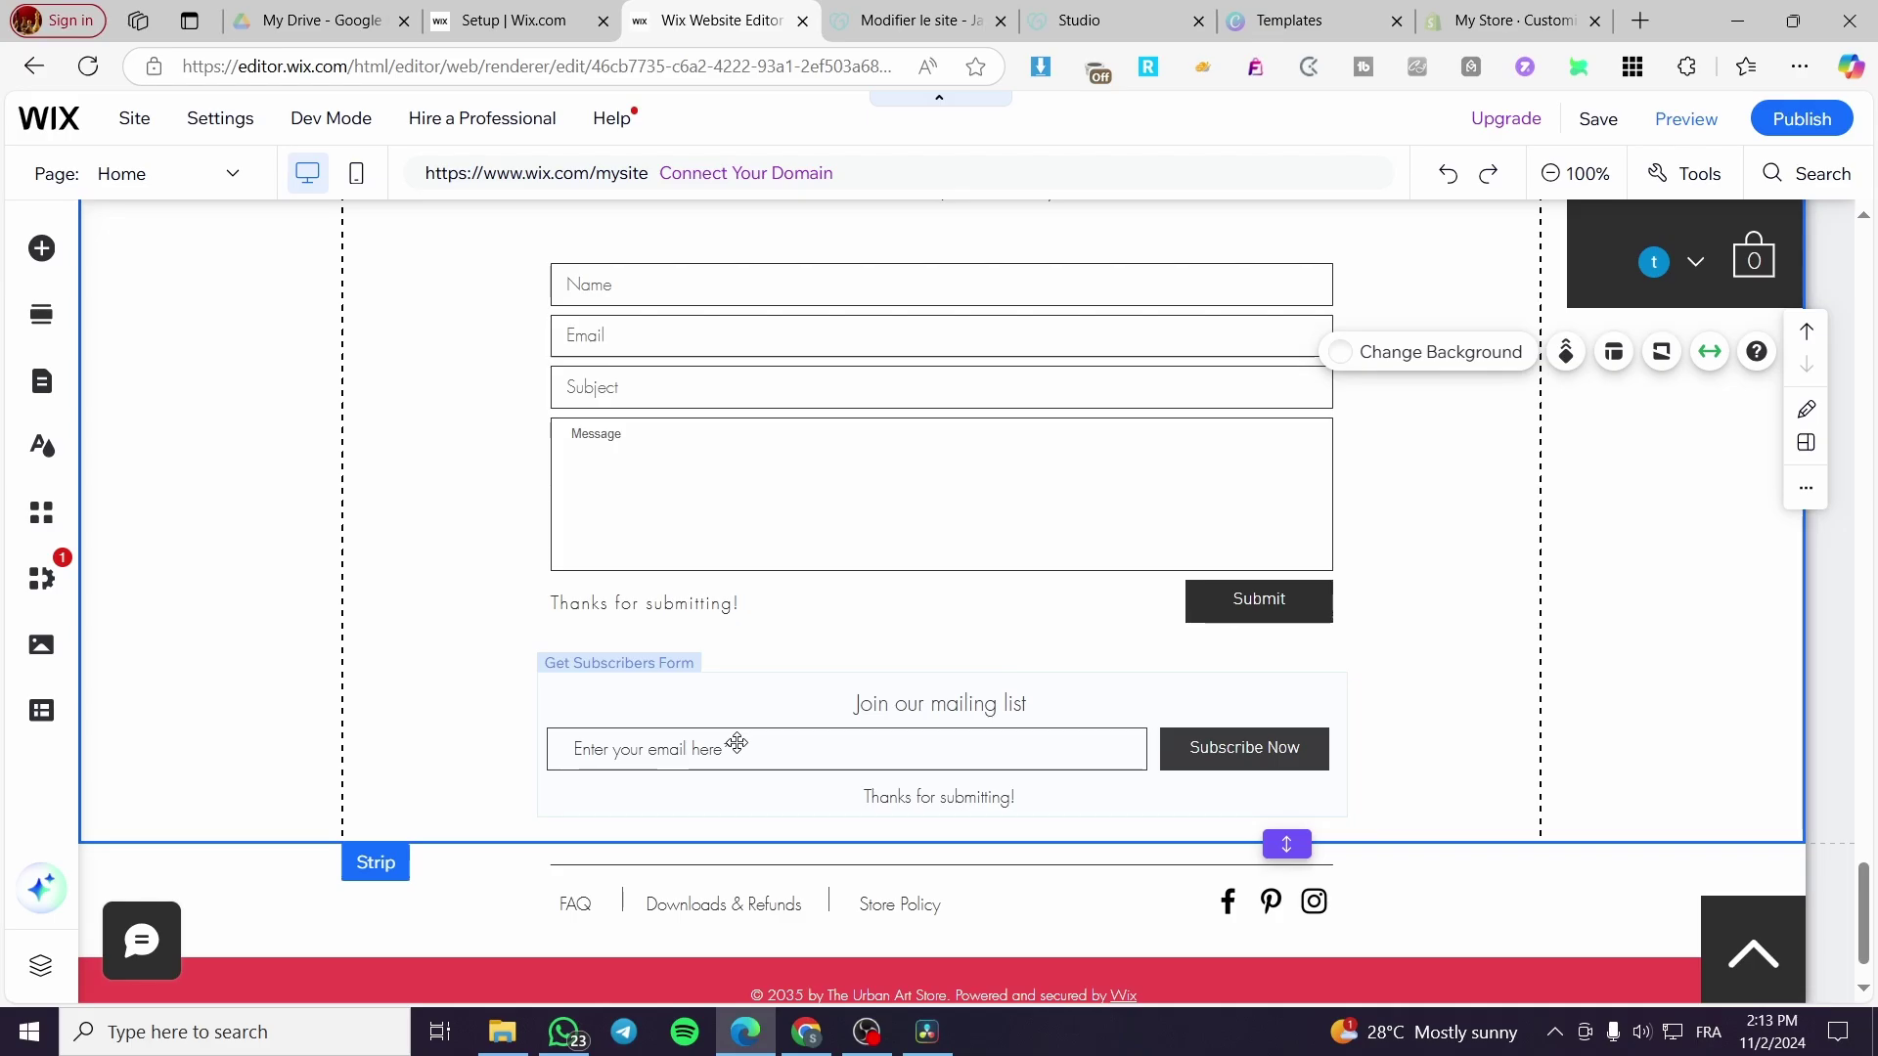
# Preview the Home product listing in the mobile layout, then return to desktop at the top
pyautogui.scroll(-1, 770, 745)
pyautogui.scroll(10, 683, 671)
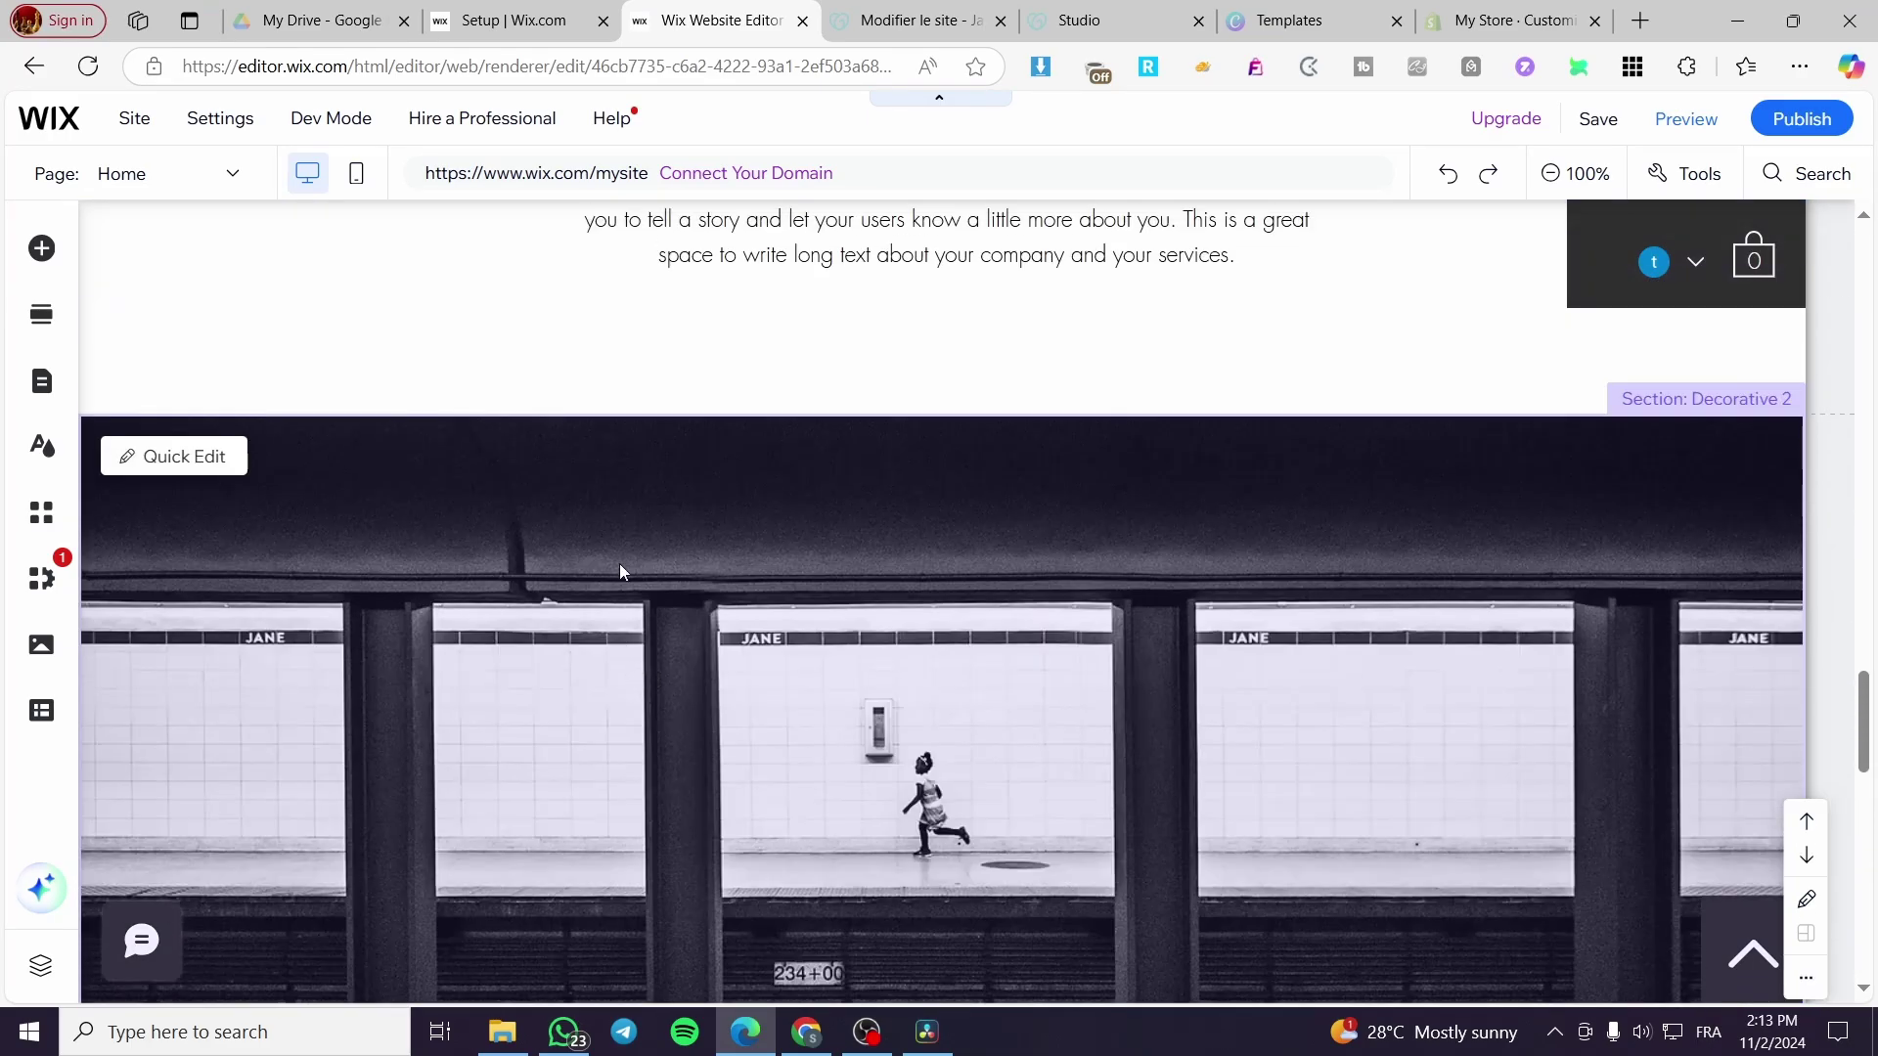
pyautogui.scroll(15, 703, 451)
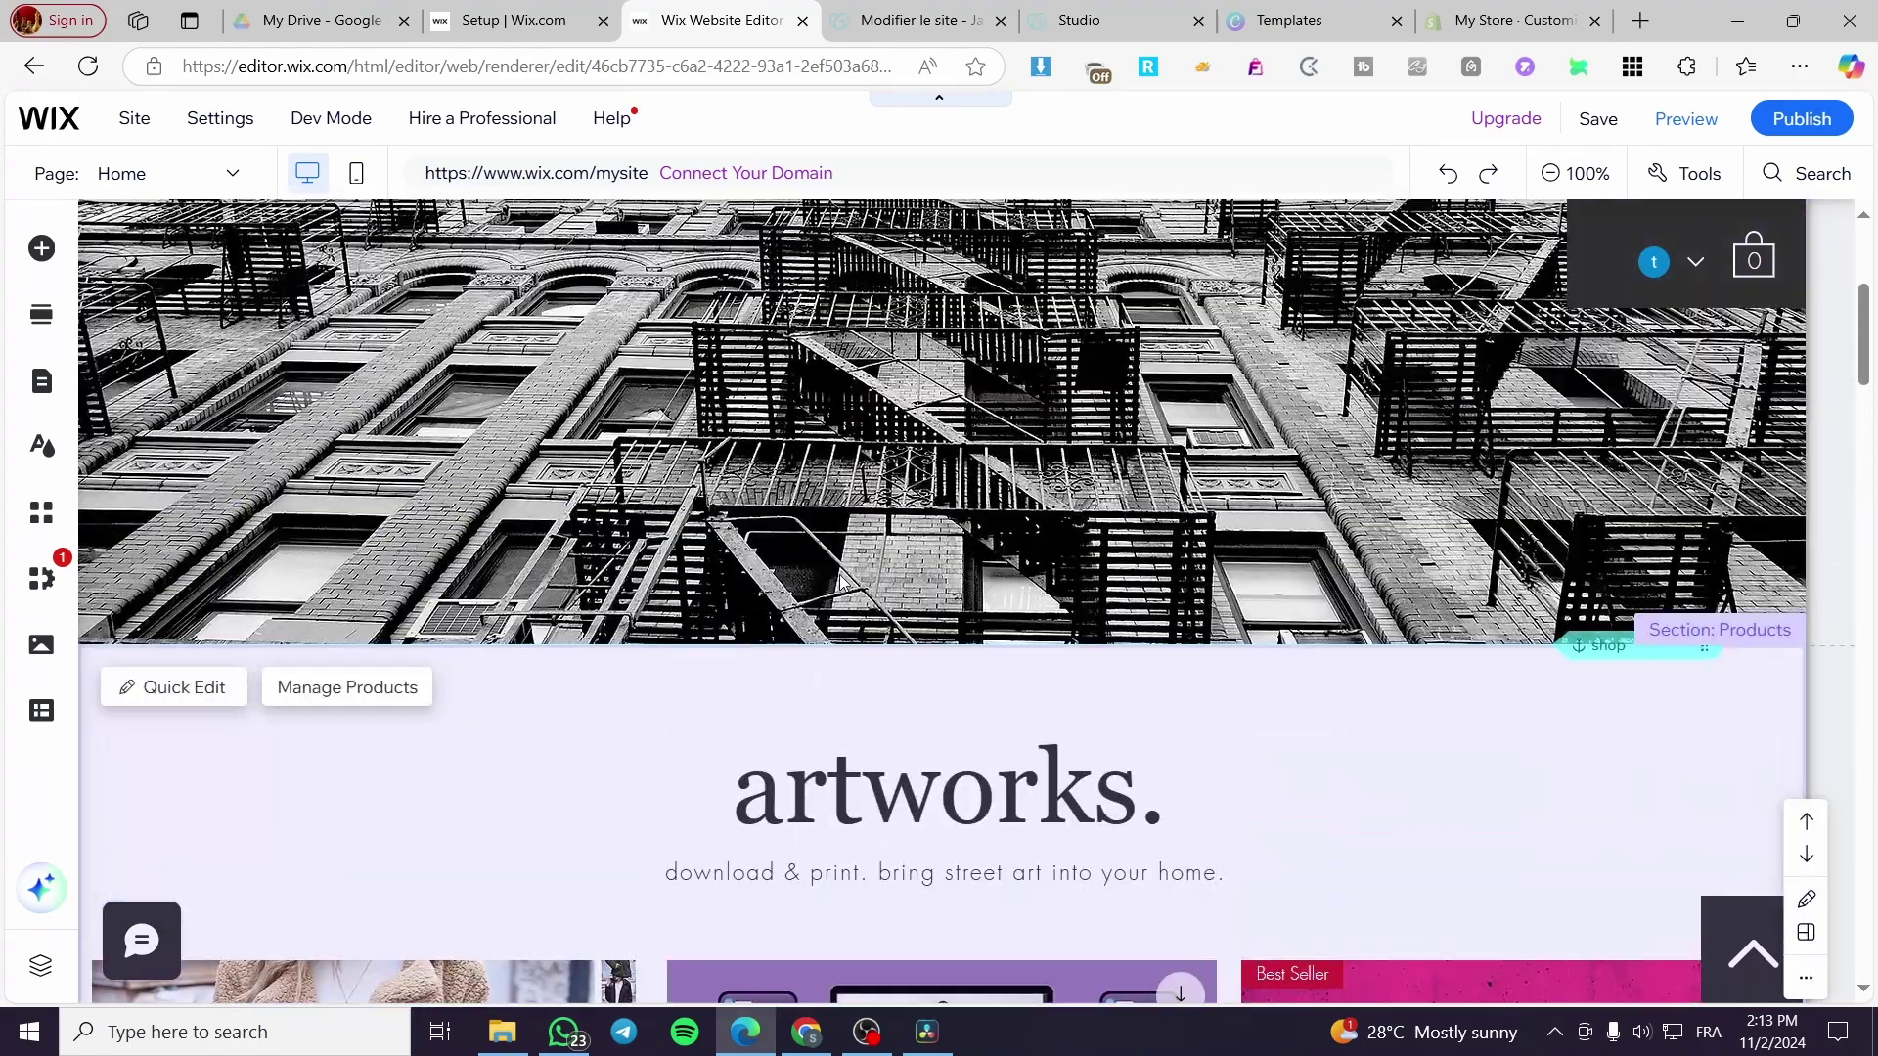
pyautogui.scroll(3, 937, 538)
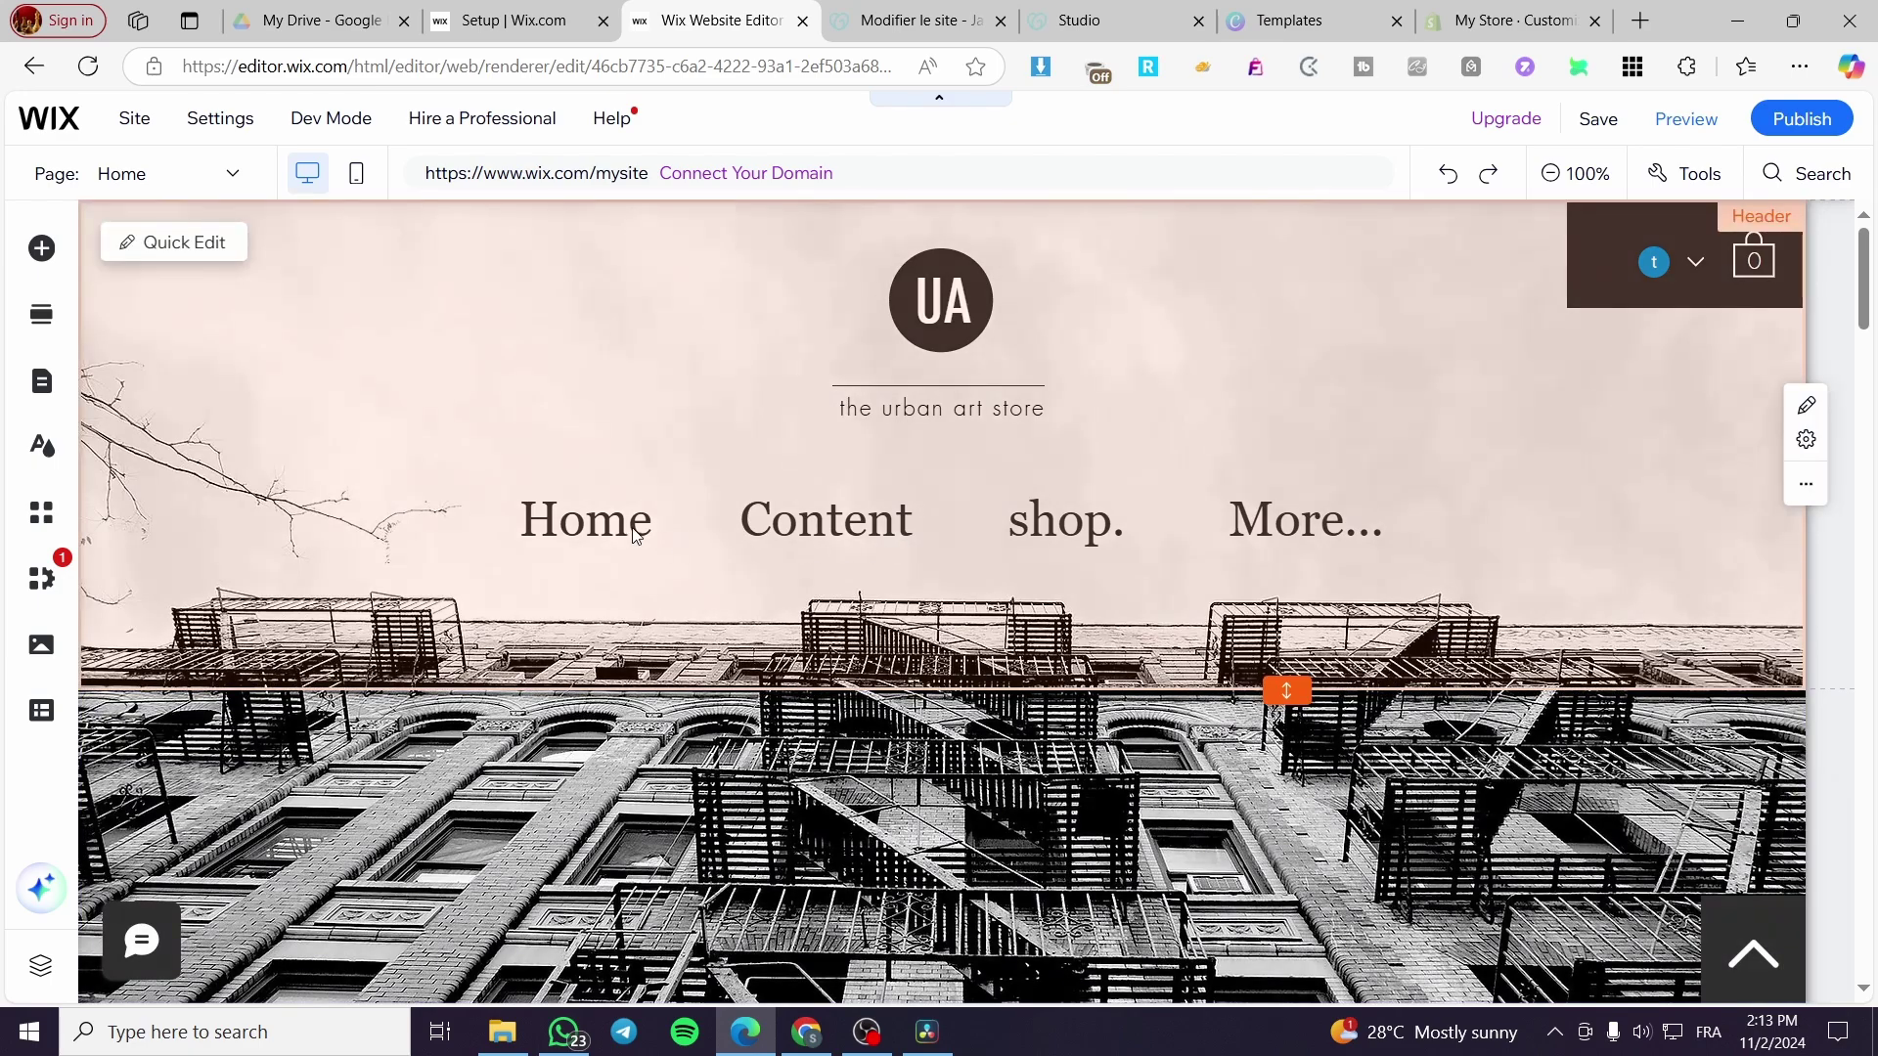
pyautogui.scroll(-4, 771, 530)
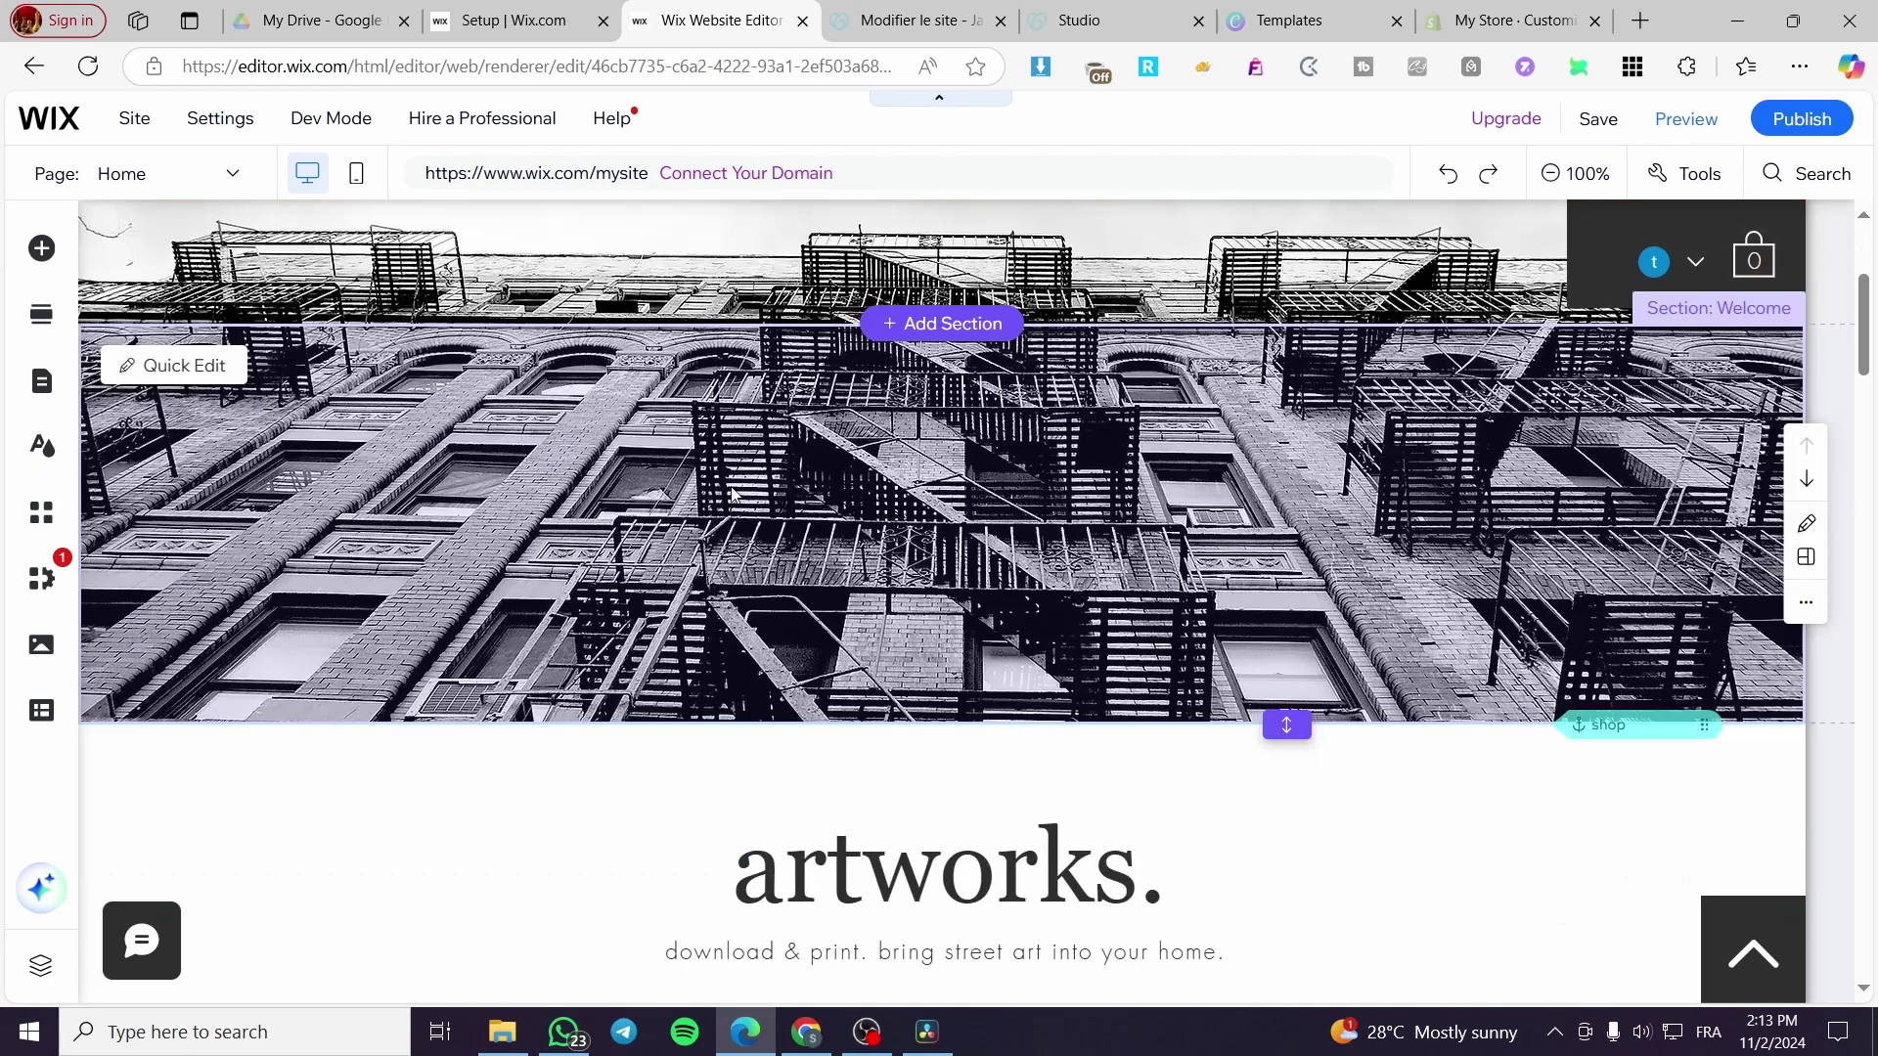
pyautogui.click(361, 174)
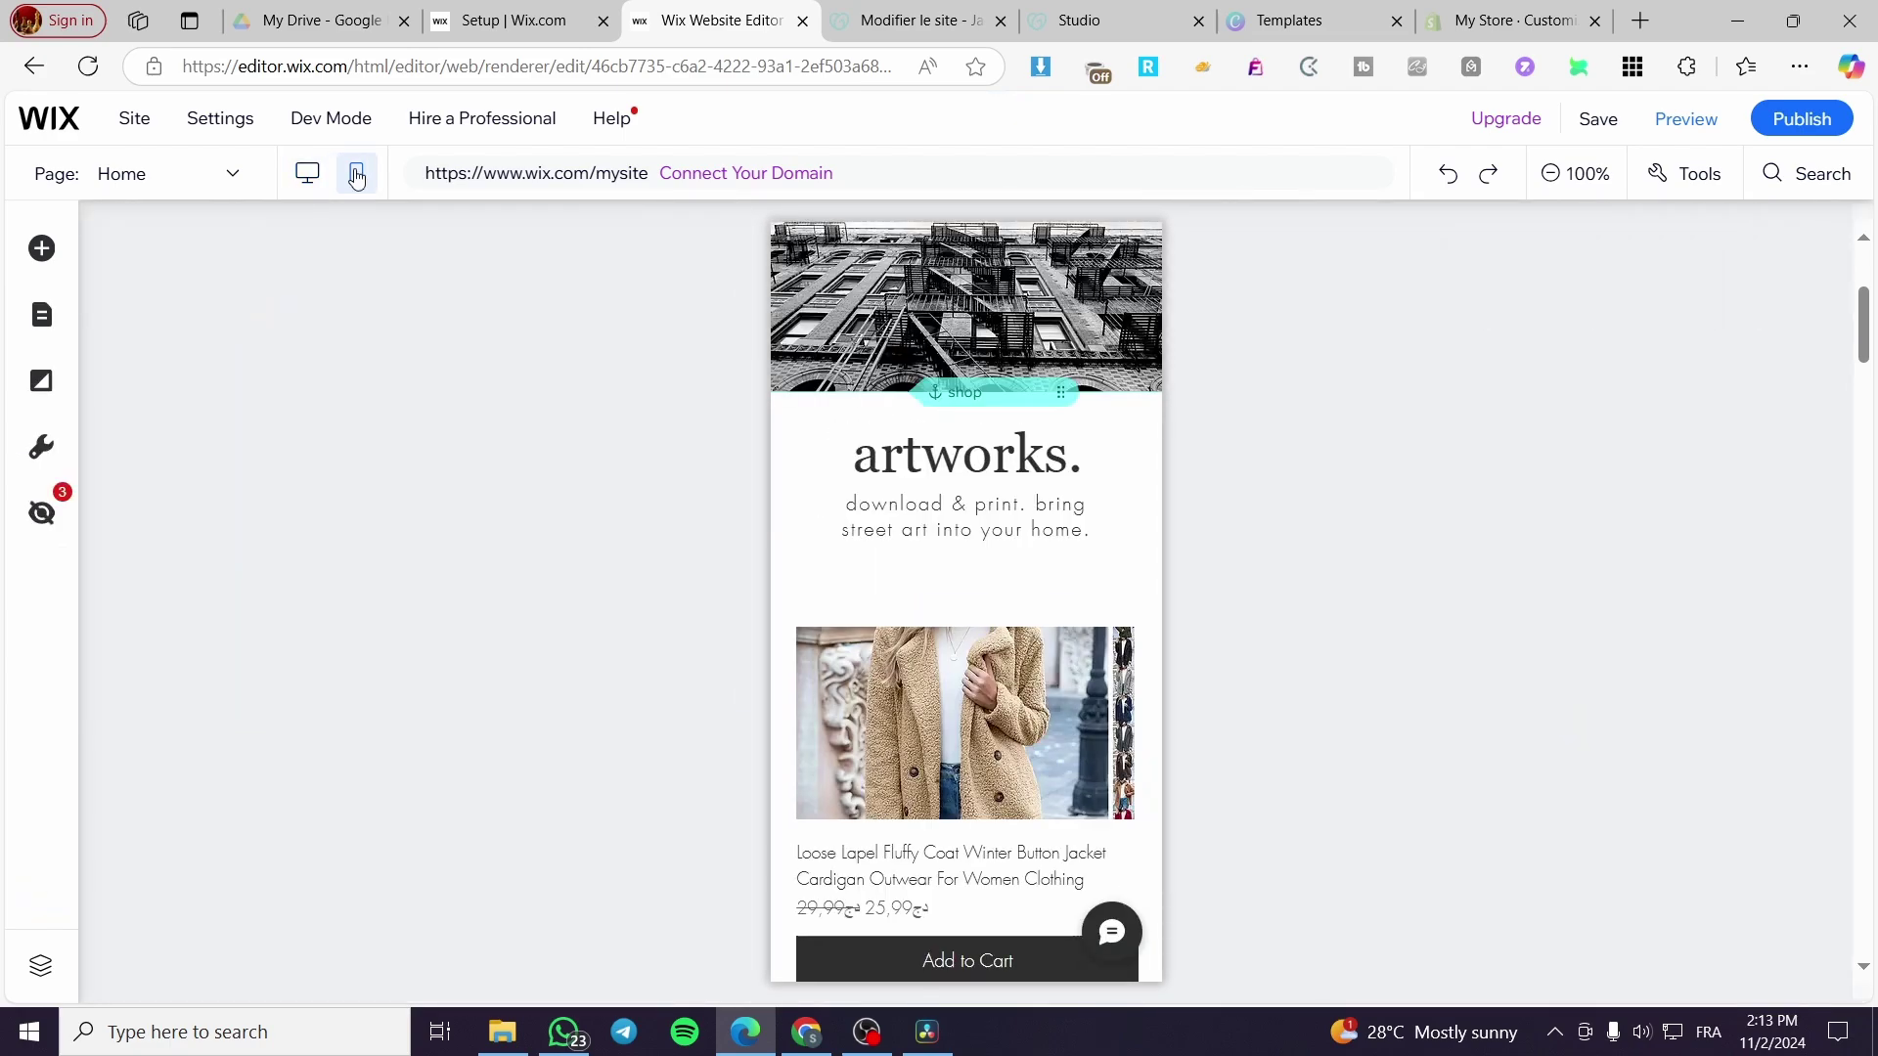
pyautogui.scroll(-9, 1048, 522)
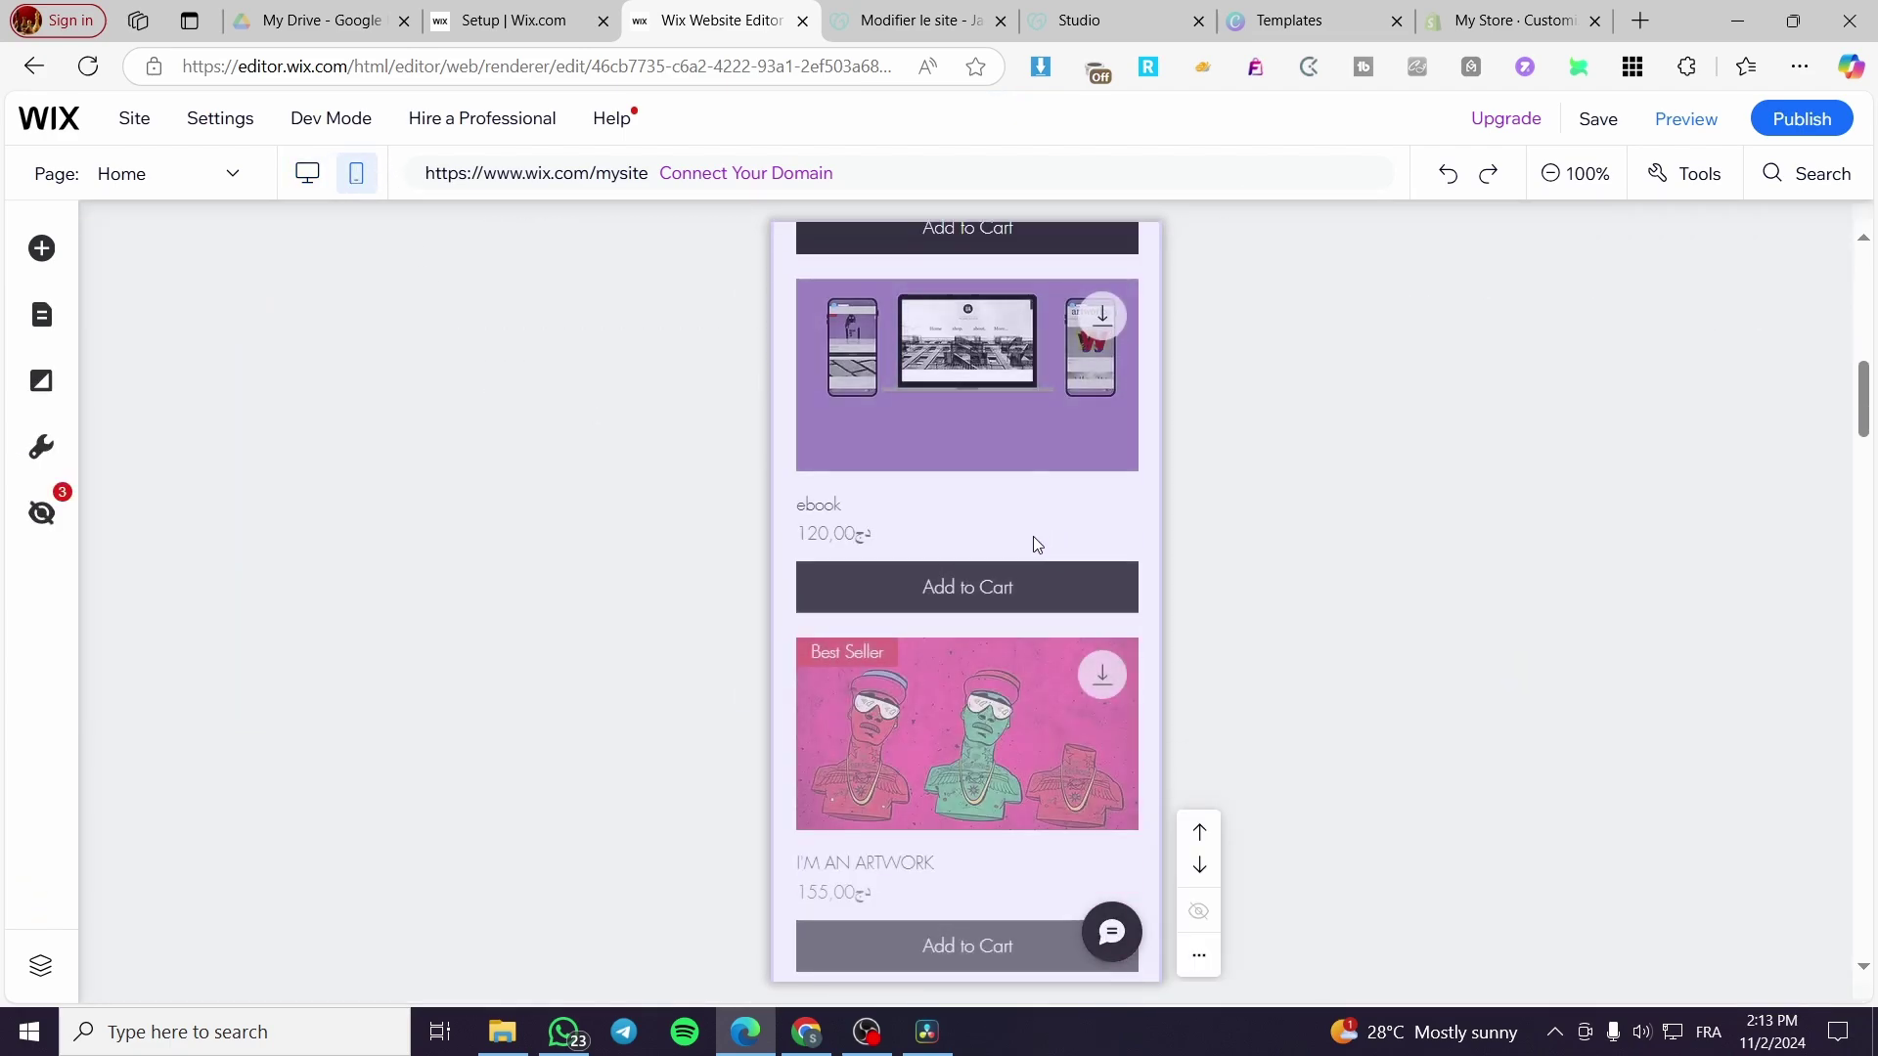
pyautogui.scroll(-3, 1026, 550)
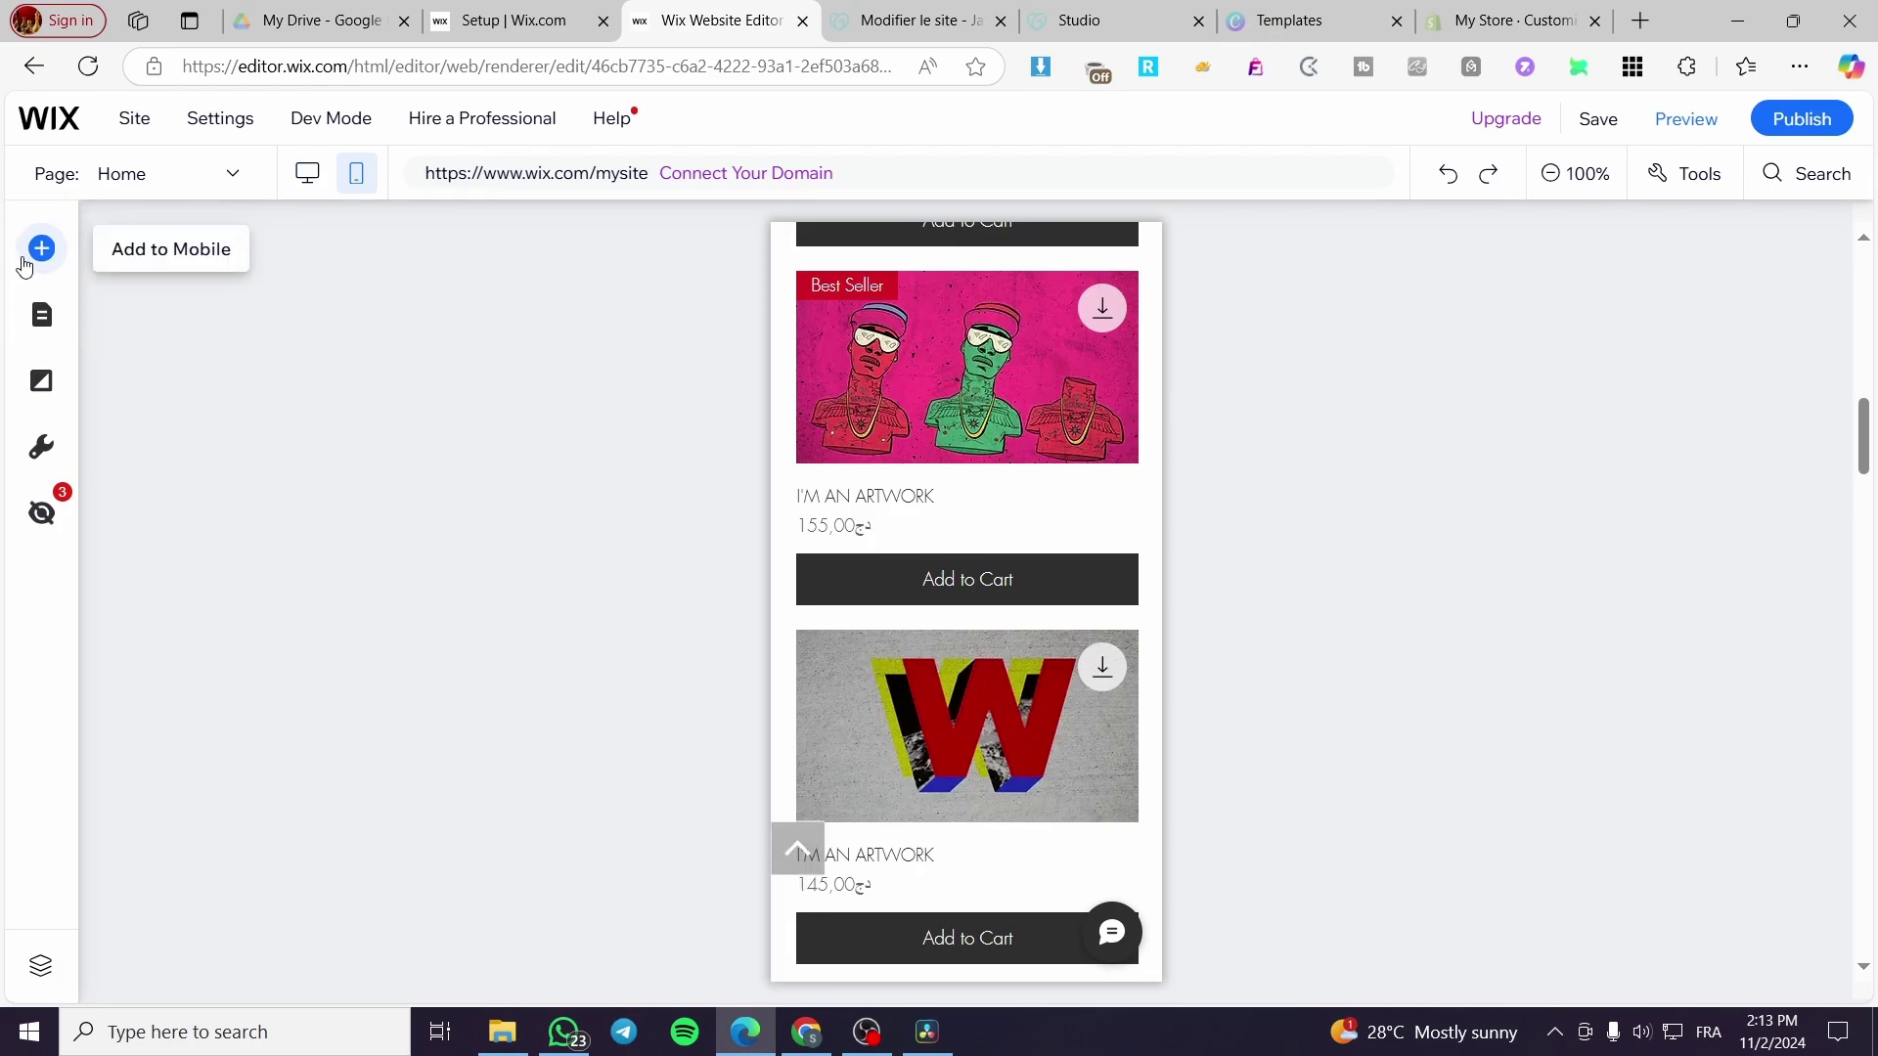
pyautogui.click(307, 173)
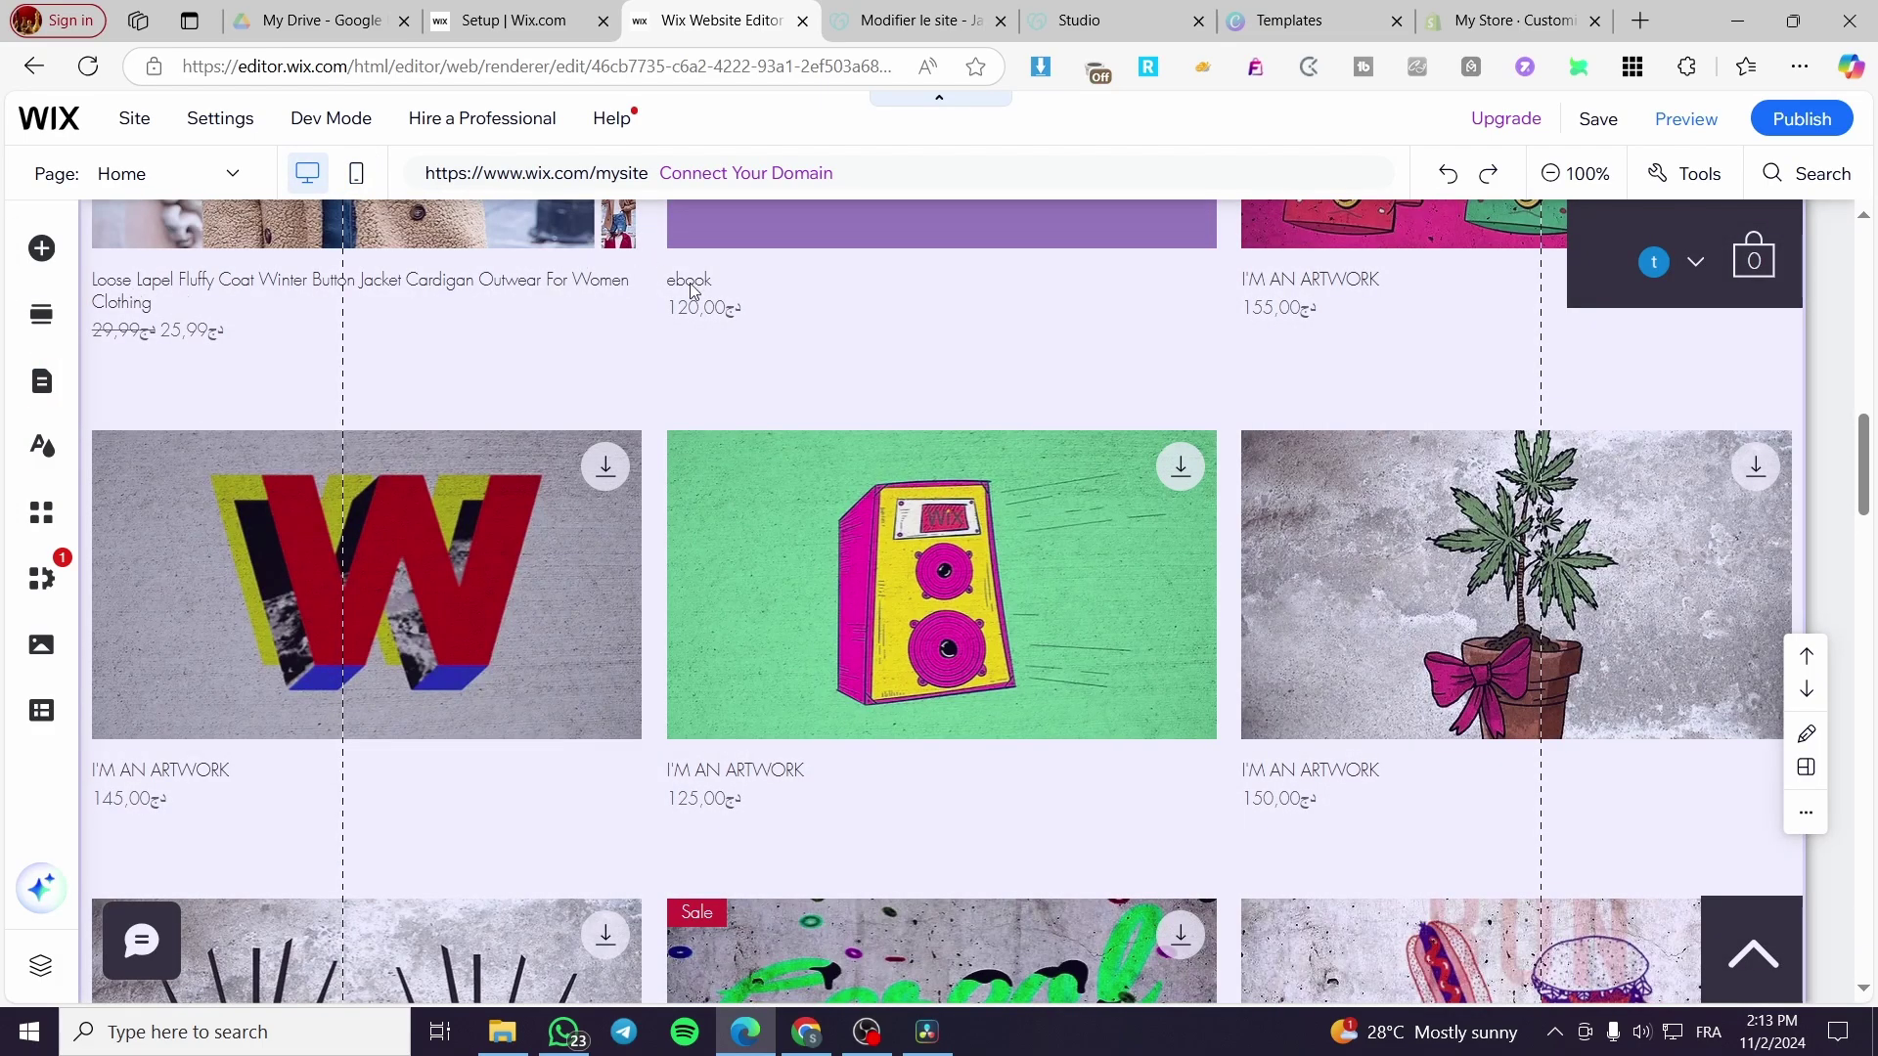
pyautogui.scroll(2, 831, 586)
pyautogui.scroll(5, 968, 519)
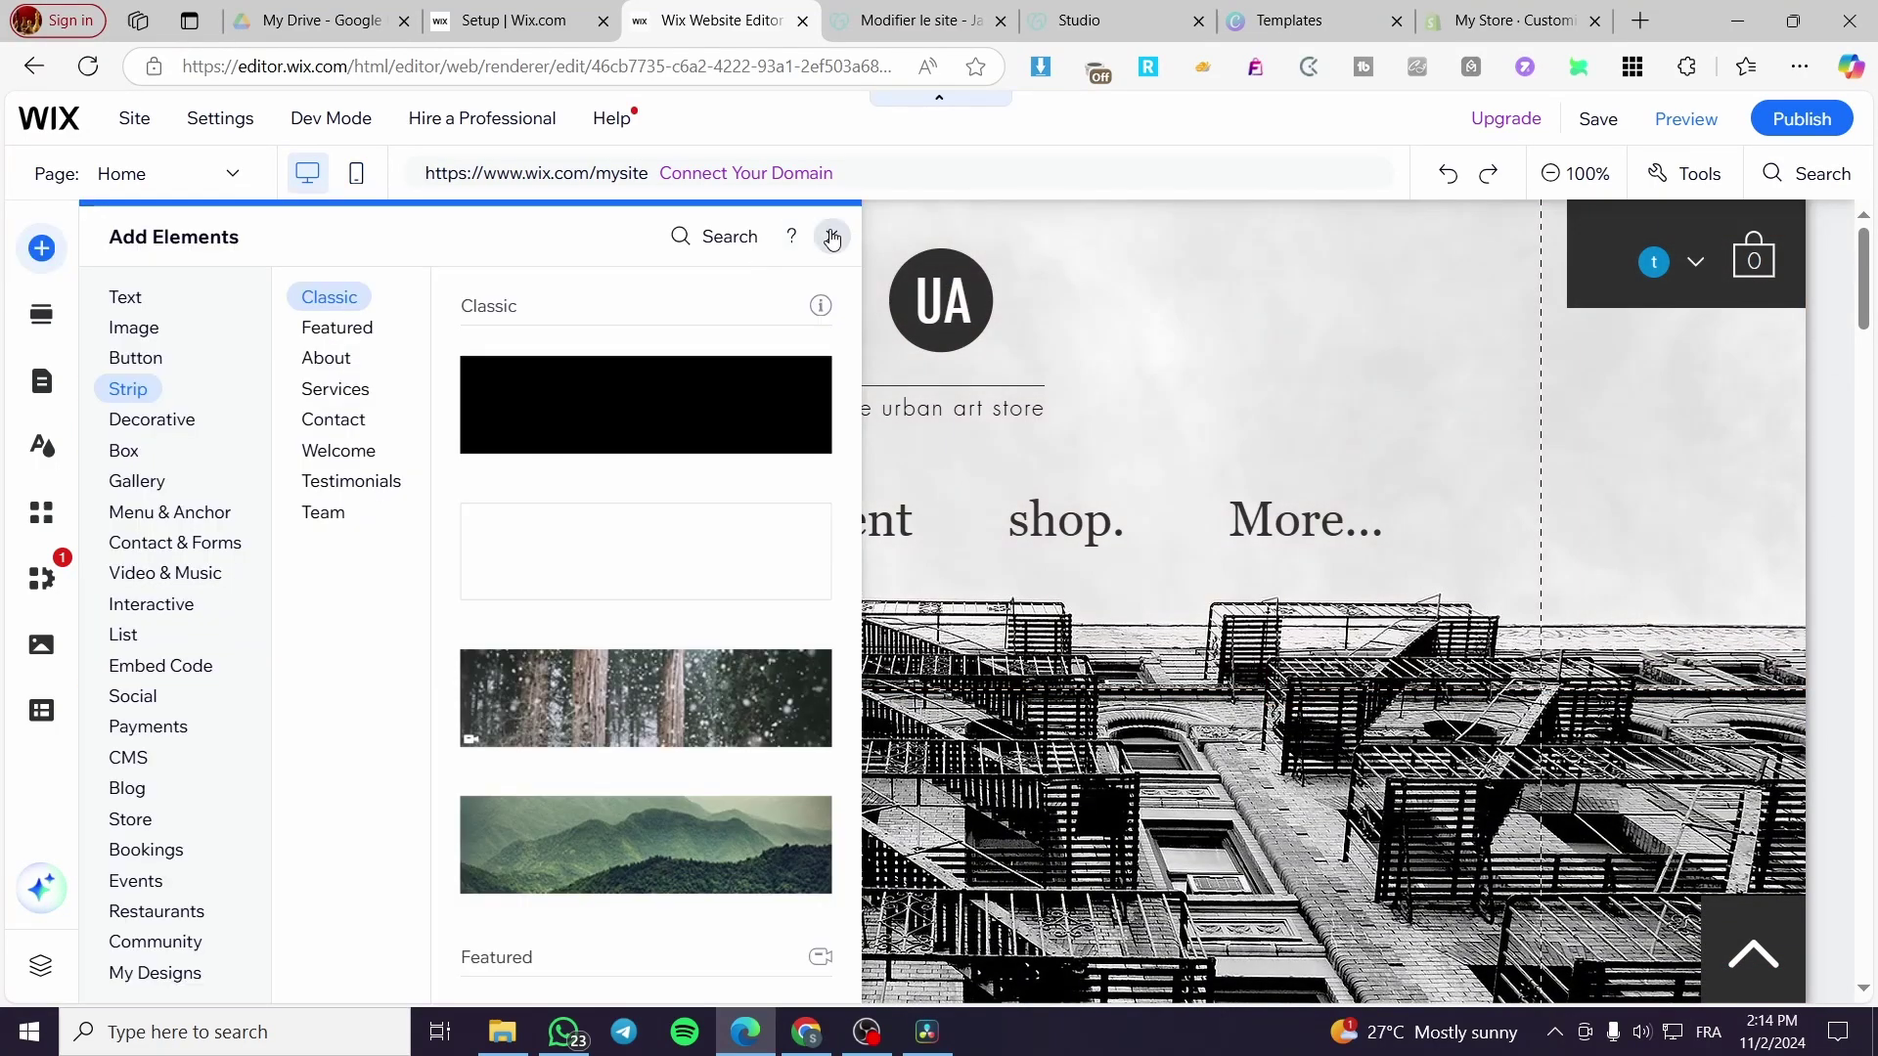
# Add the Empower Growth Welcome layout, with dune image and Start Now button, below the building image
pyautogui.click(831, 238)
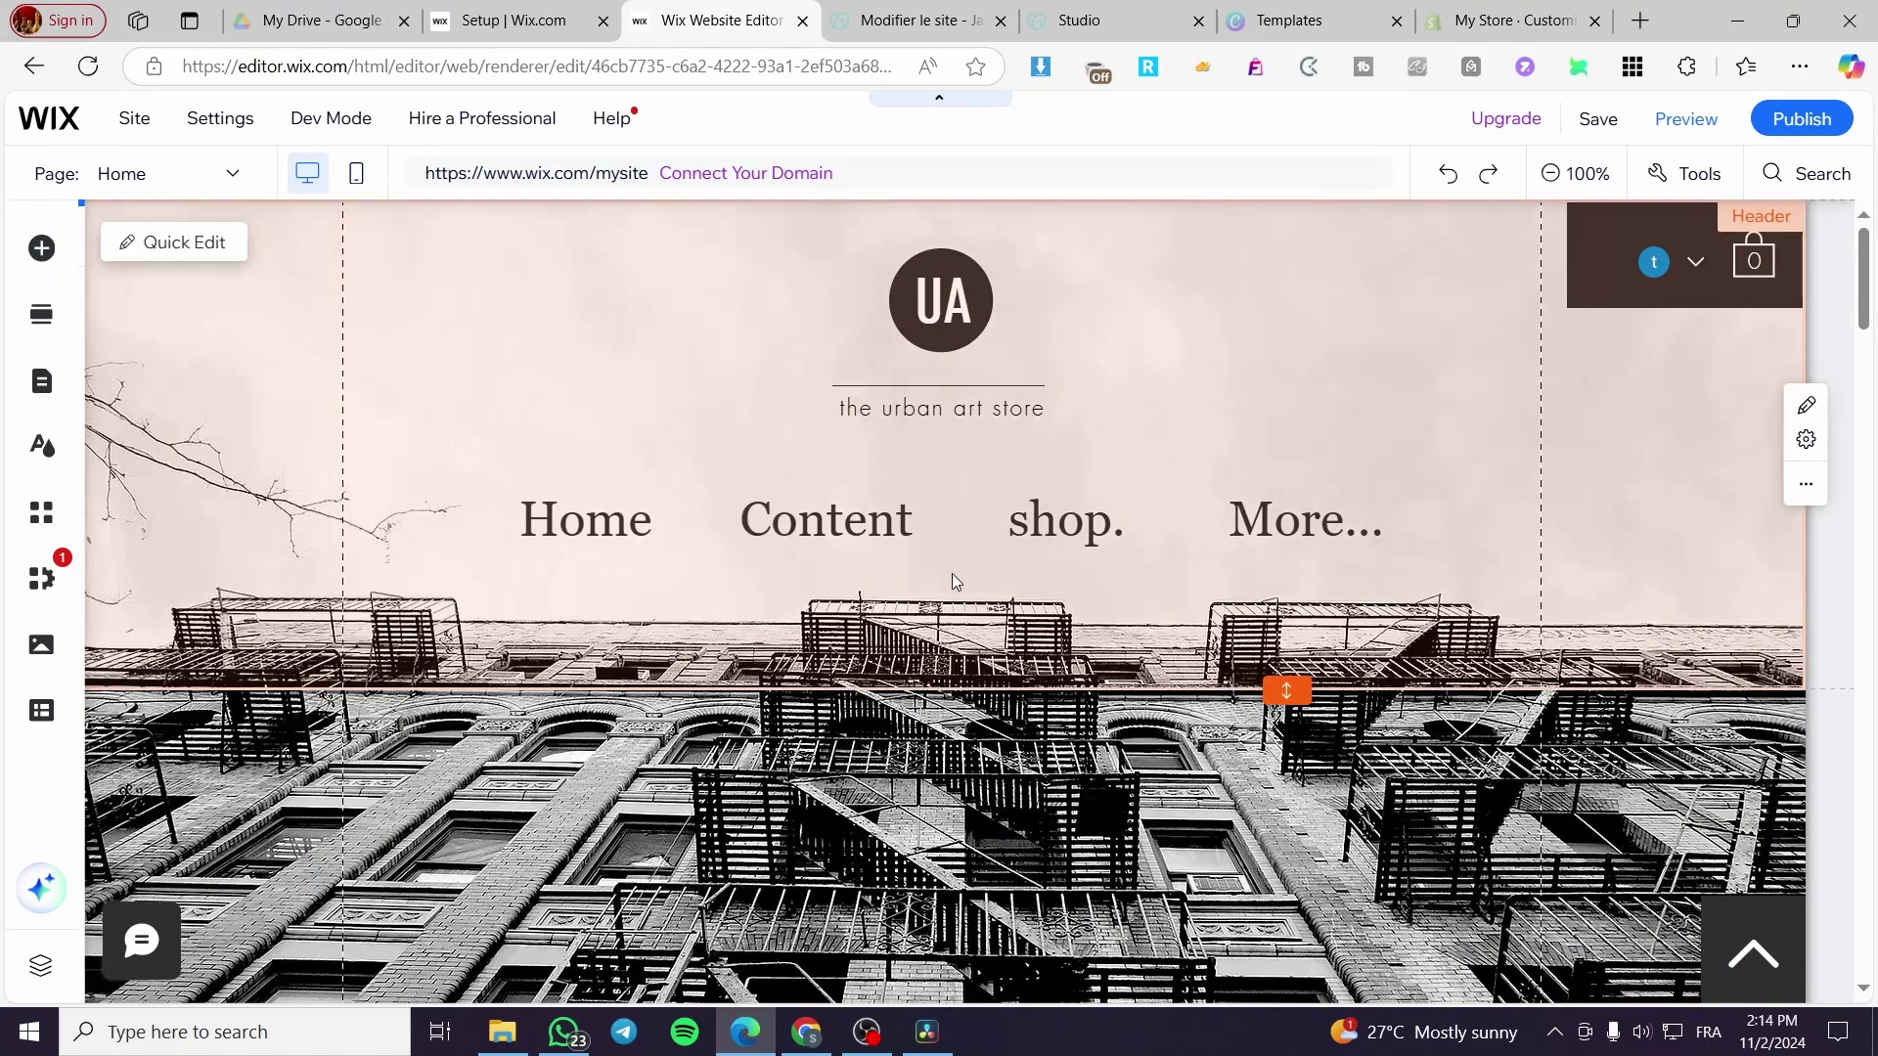
pyautogui.scroll(-5, 952, 574)
pyautogui.click(960, 489)
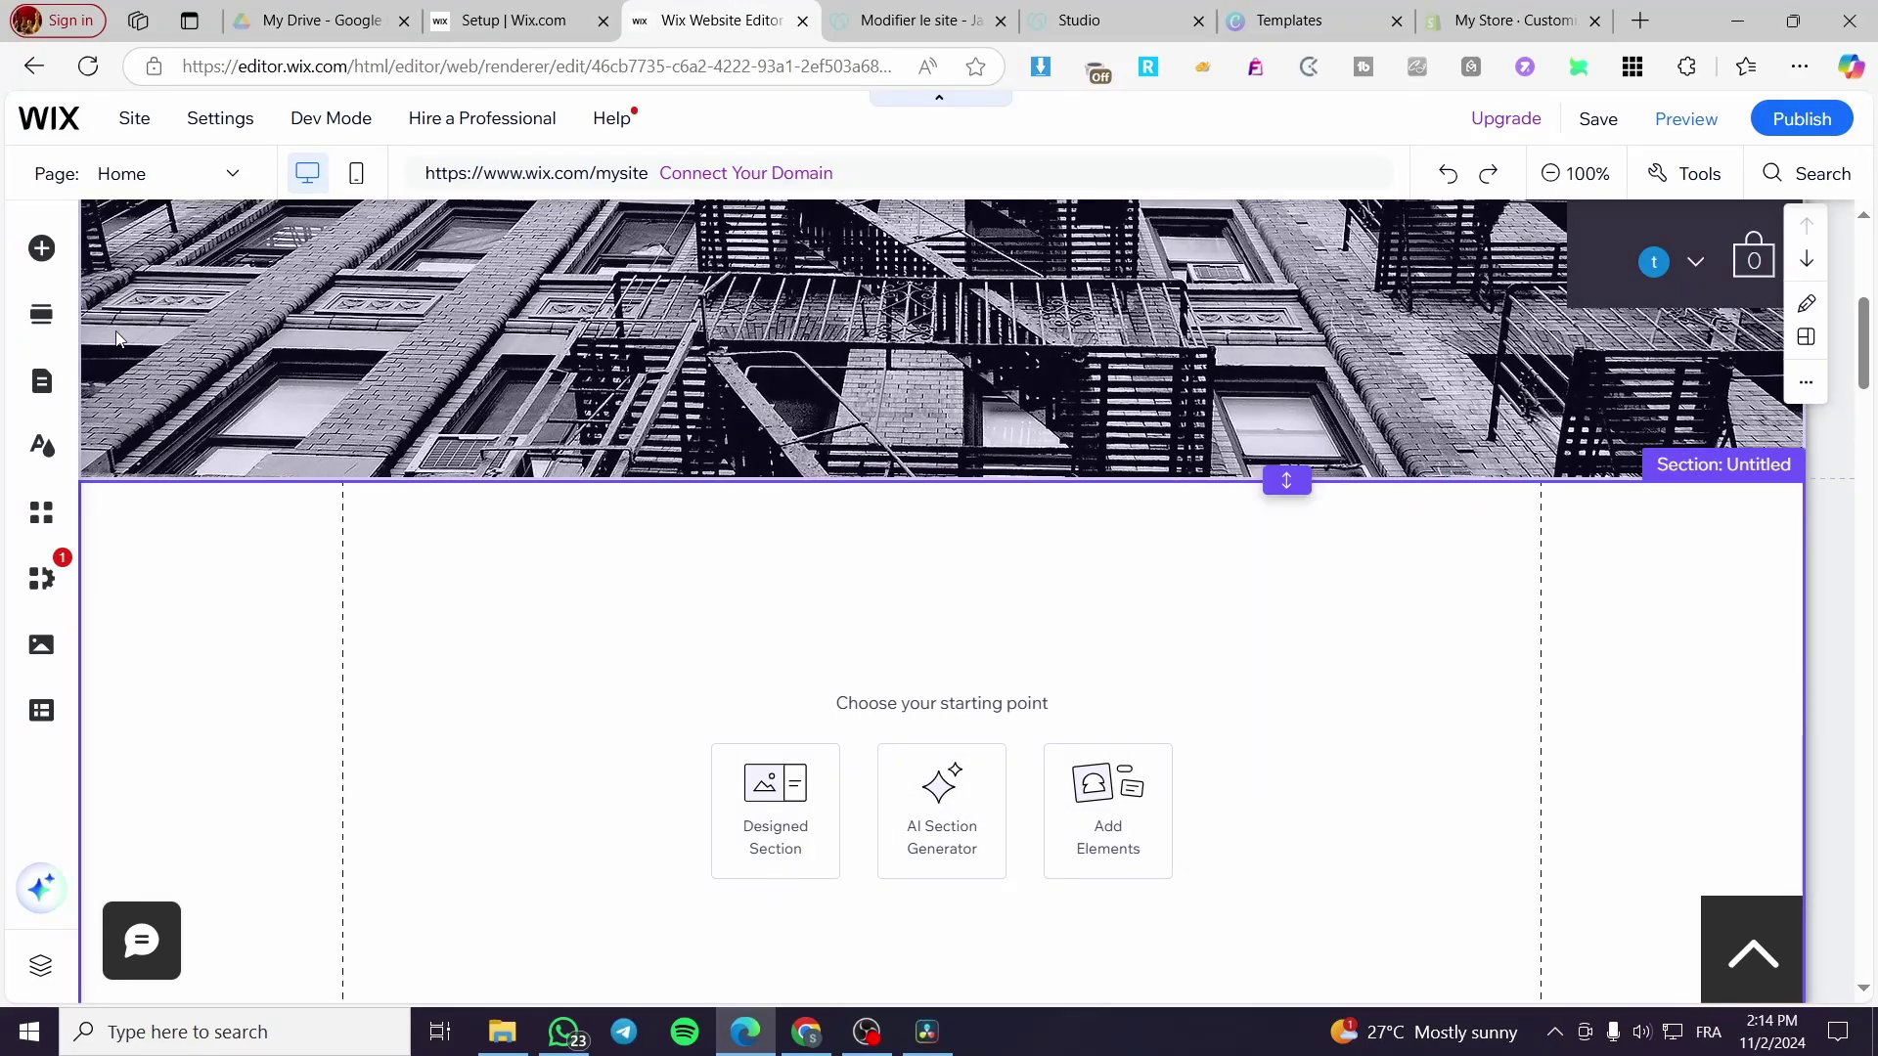
pyautogui.click(43, 315)
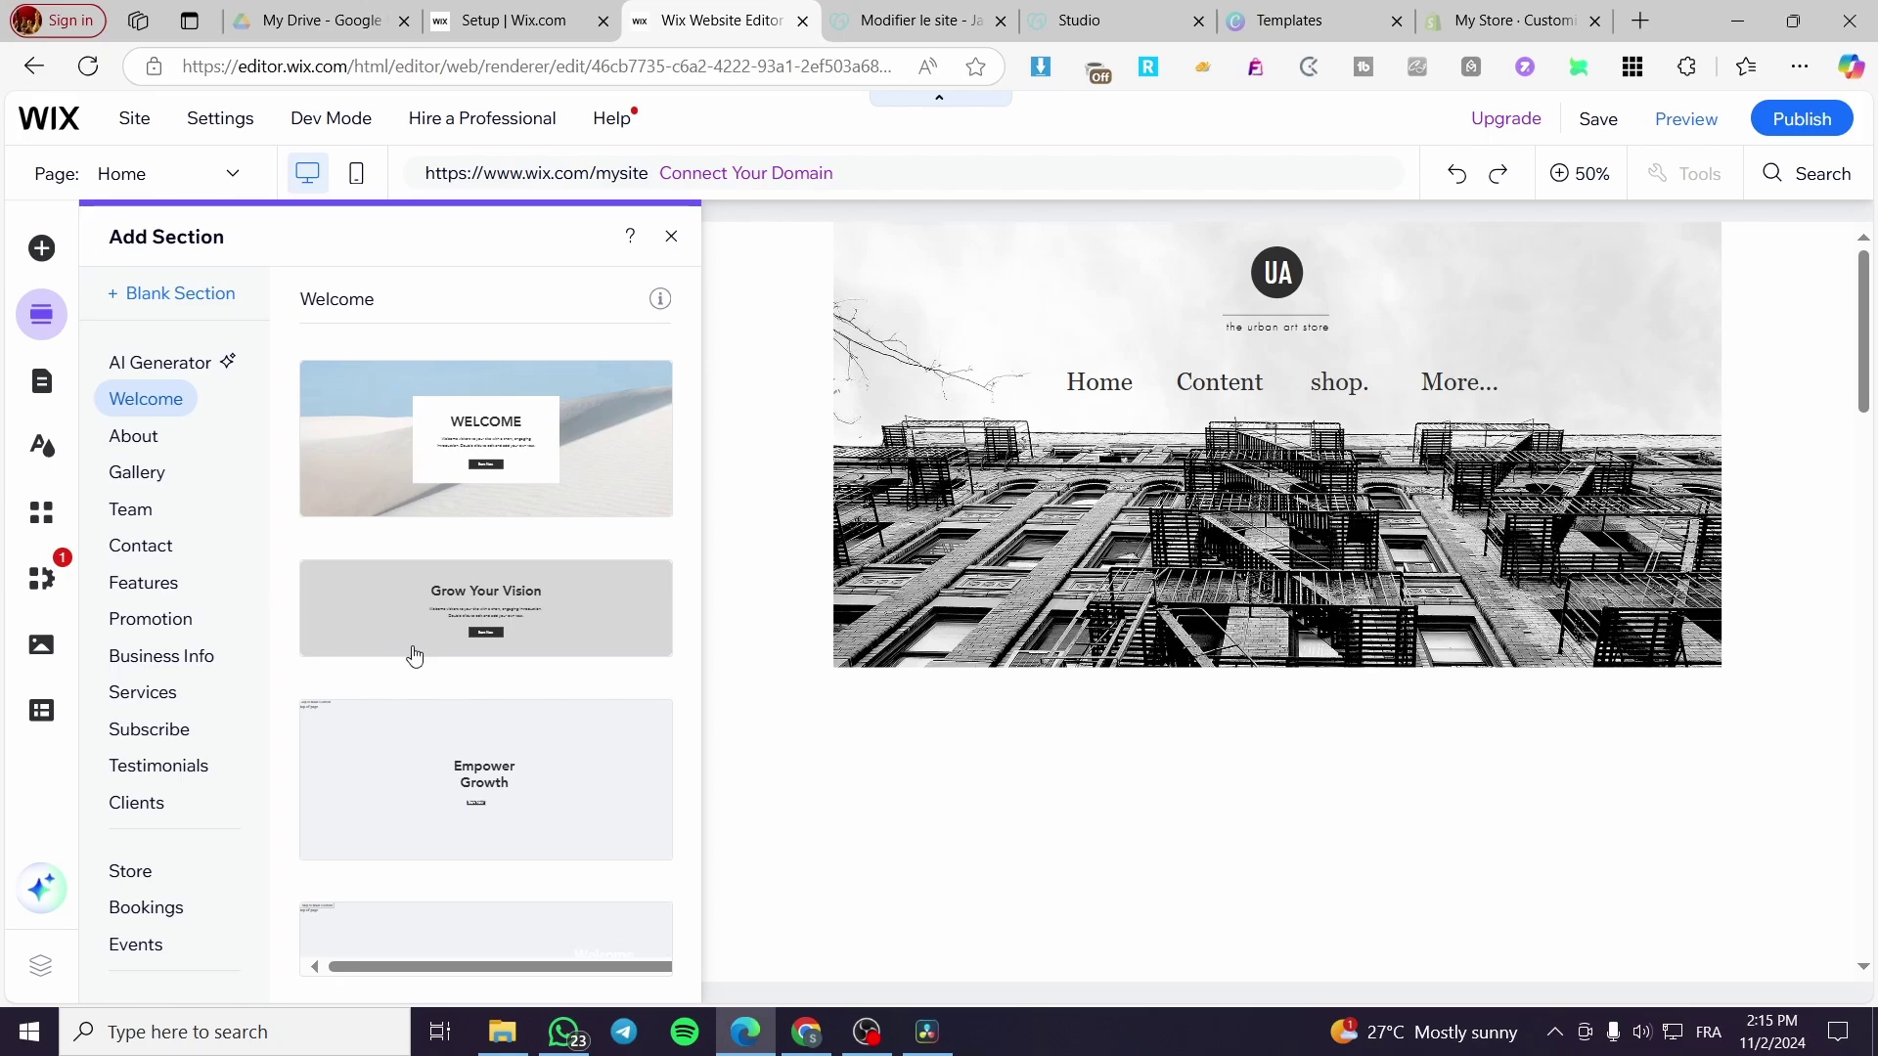
pyautogui.scroll(-2, 440, 641)
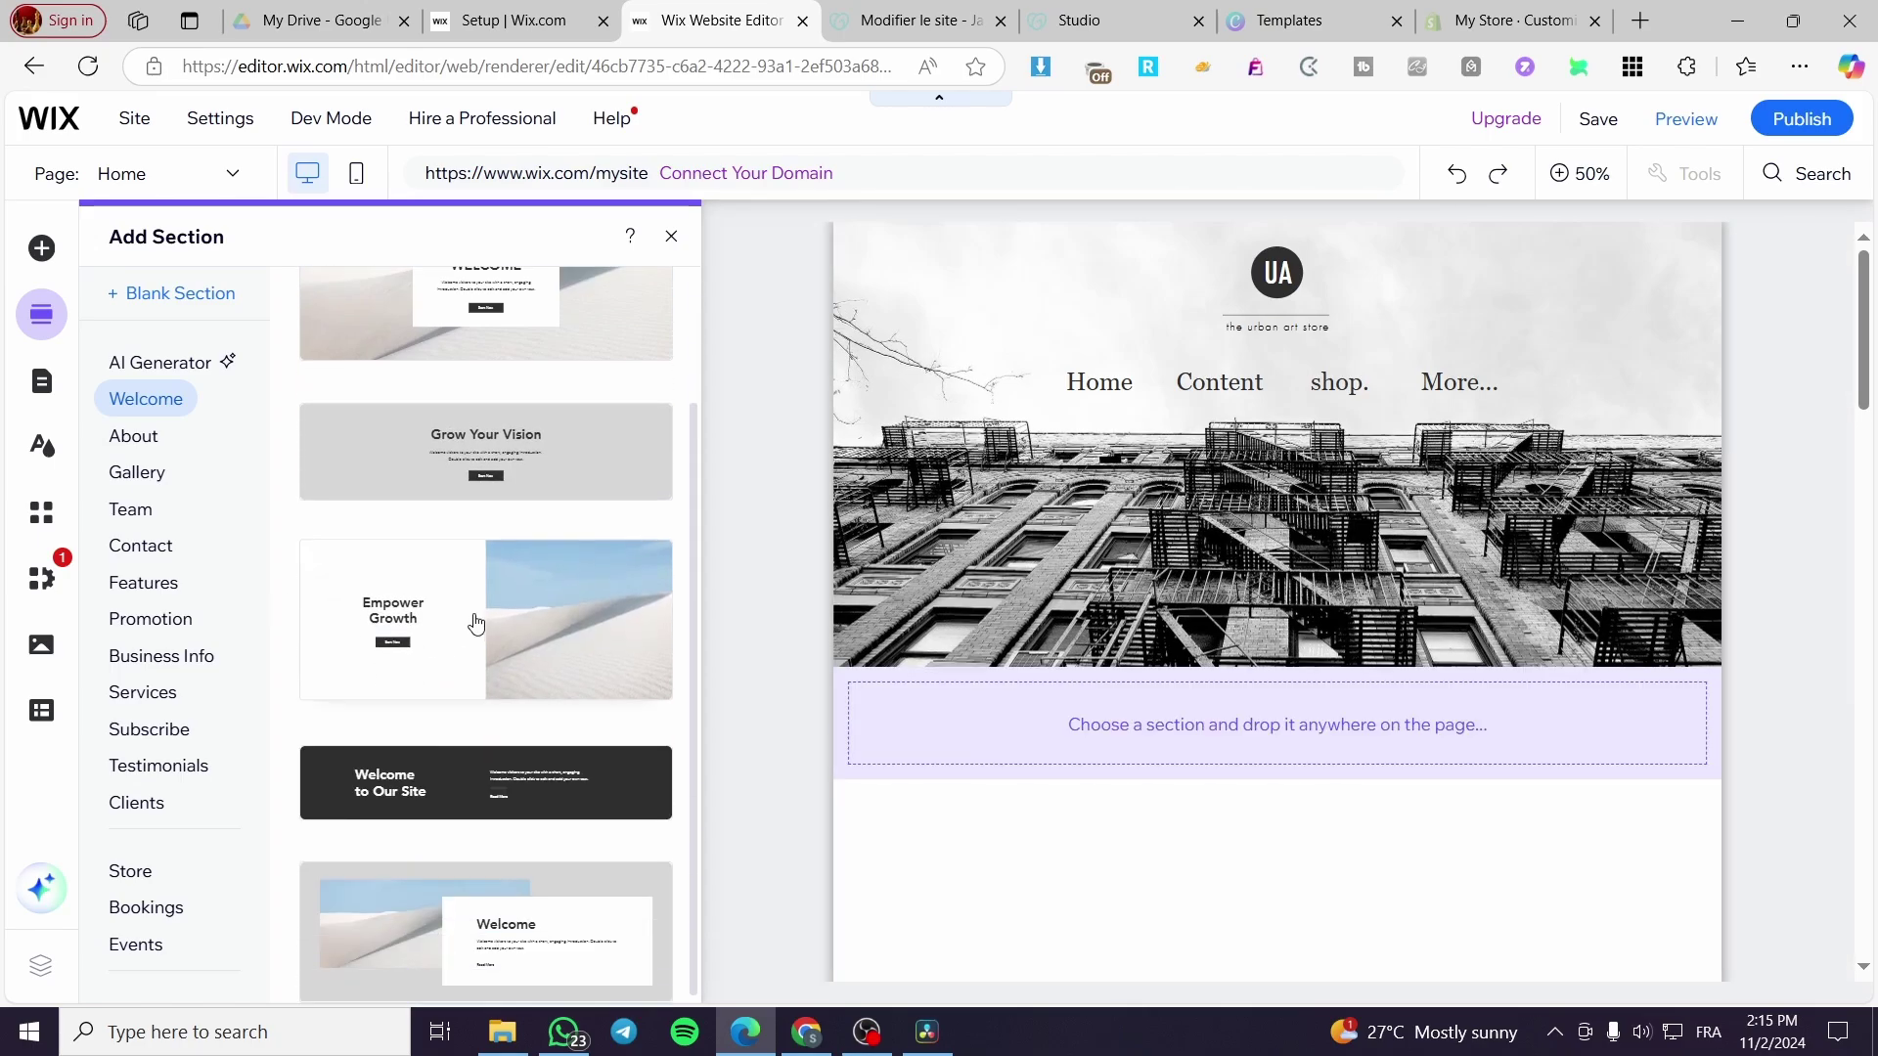
pyautogui.moveTo(491, 619); pyautogui.dragTo(1113, 371)
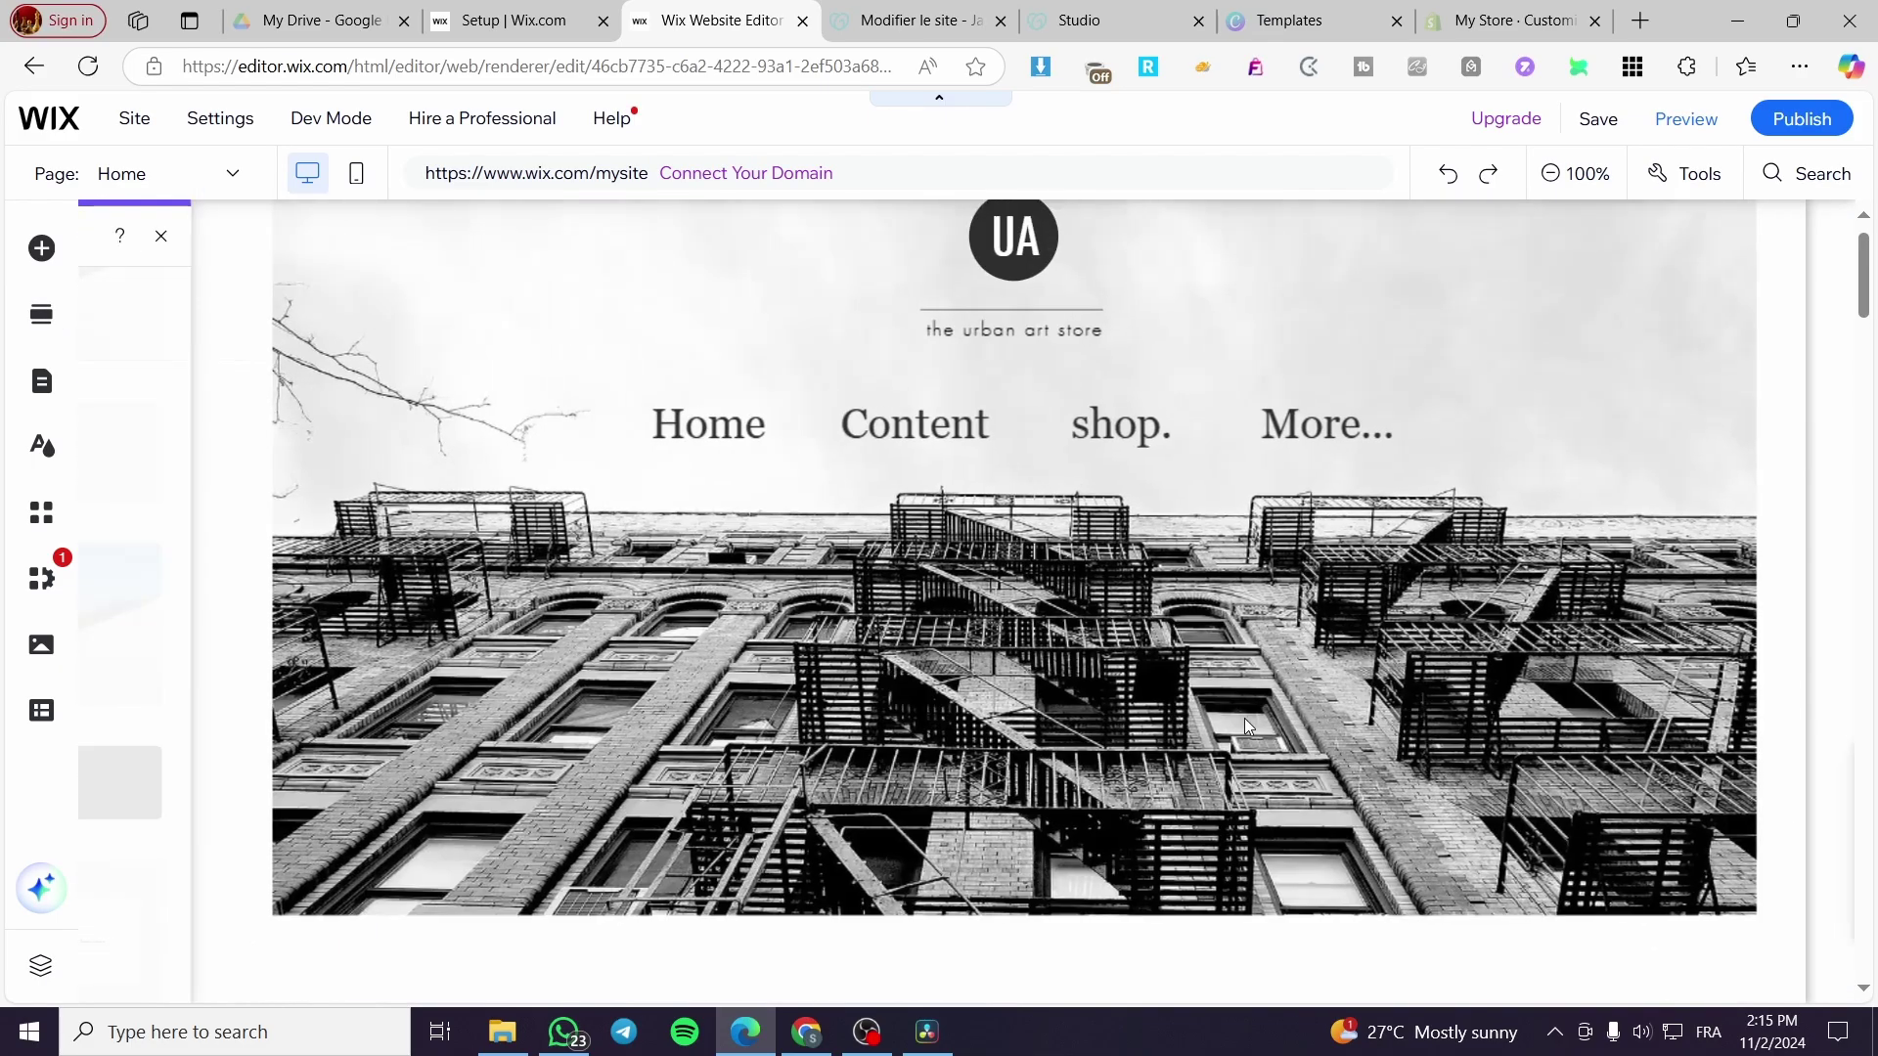
pyautogui.scroll(-3, 1271, 723)
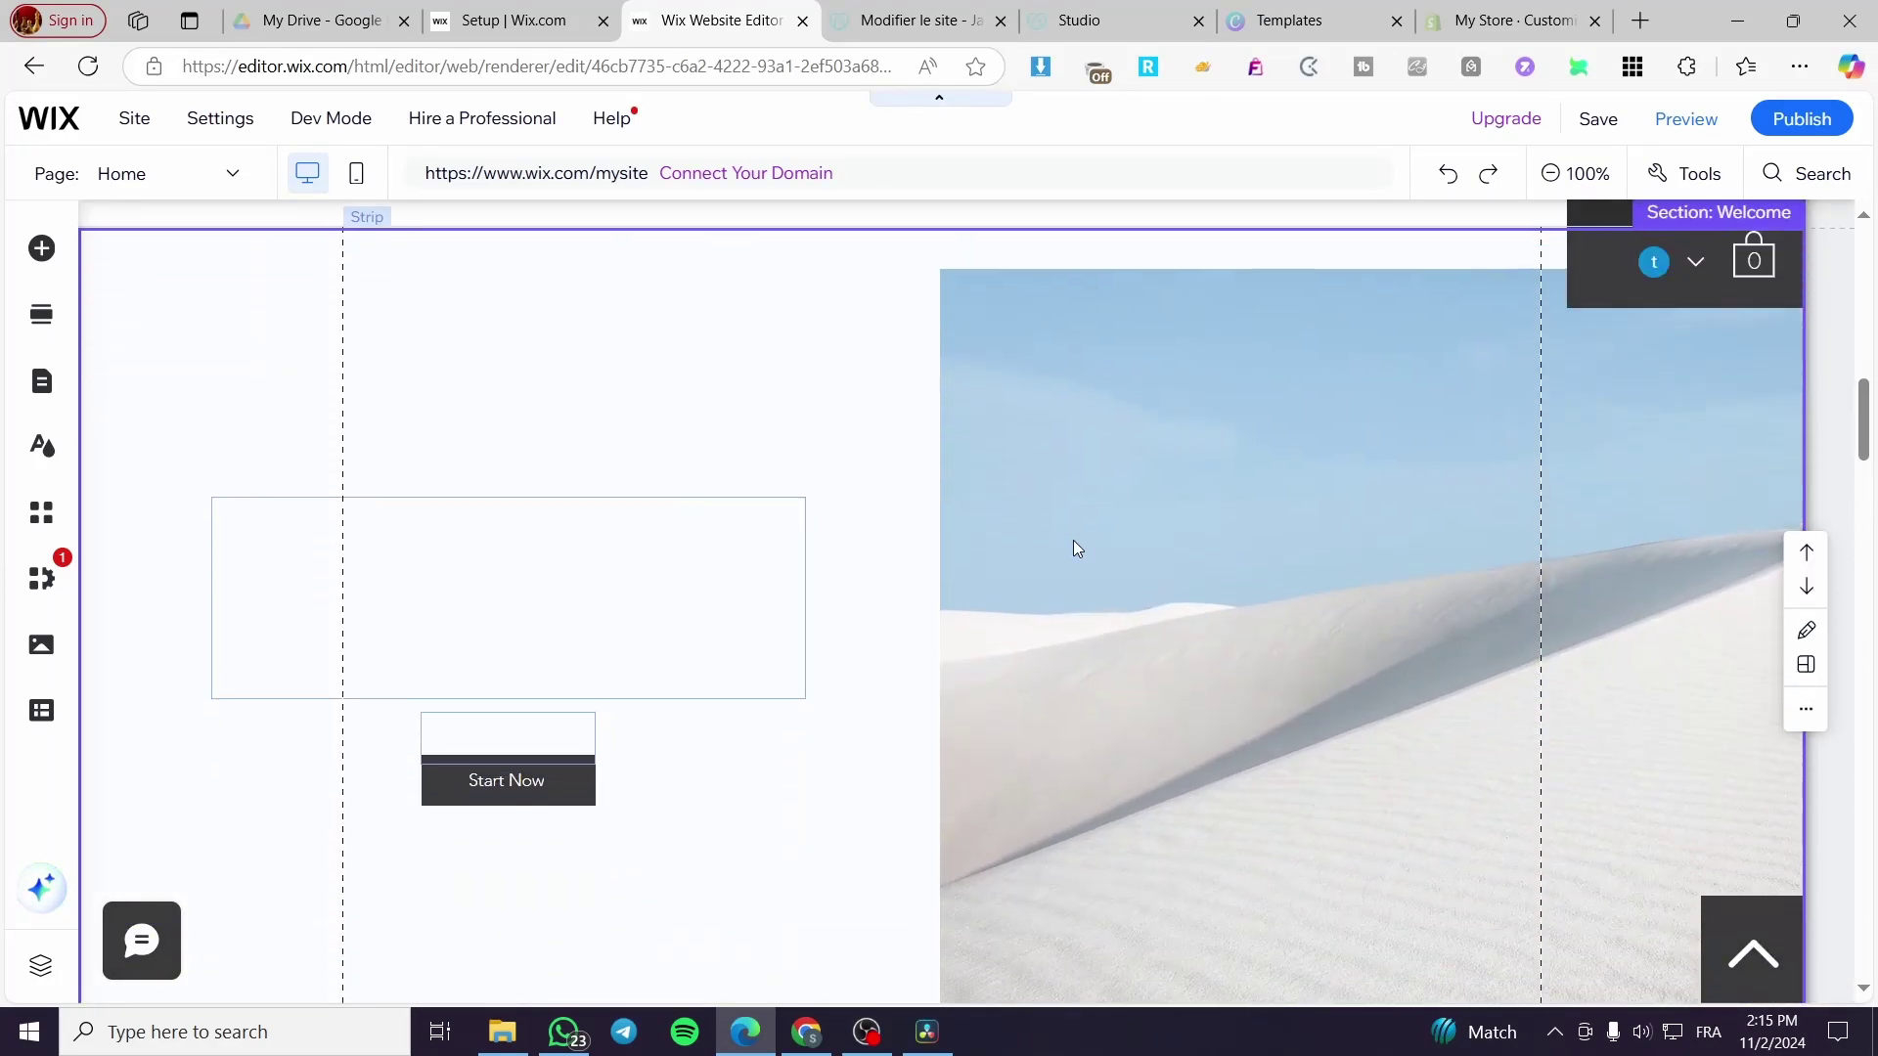
pyautogui.scroll(7, 1170, 528)
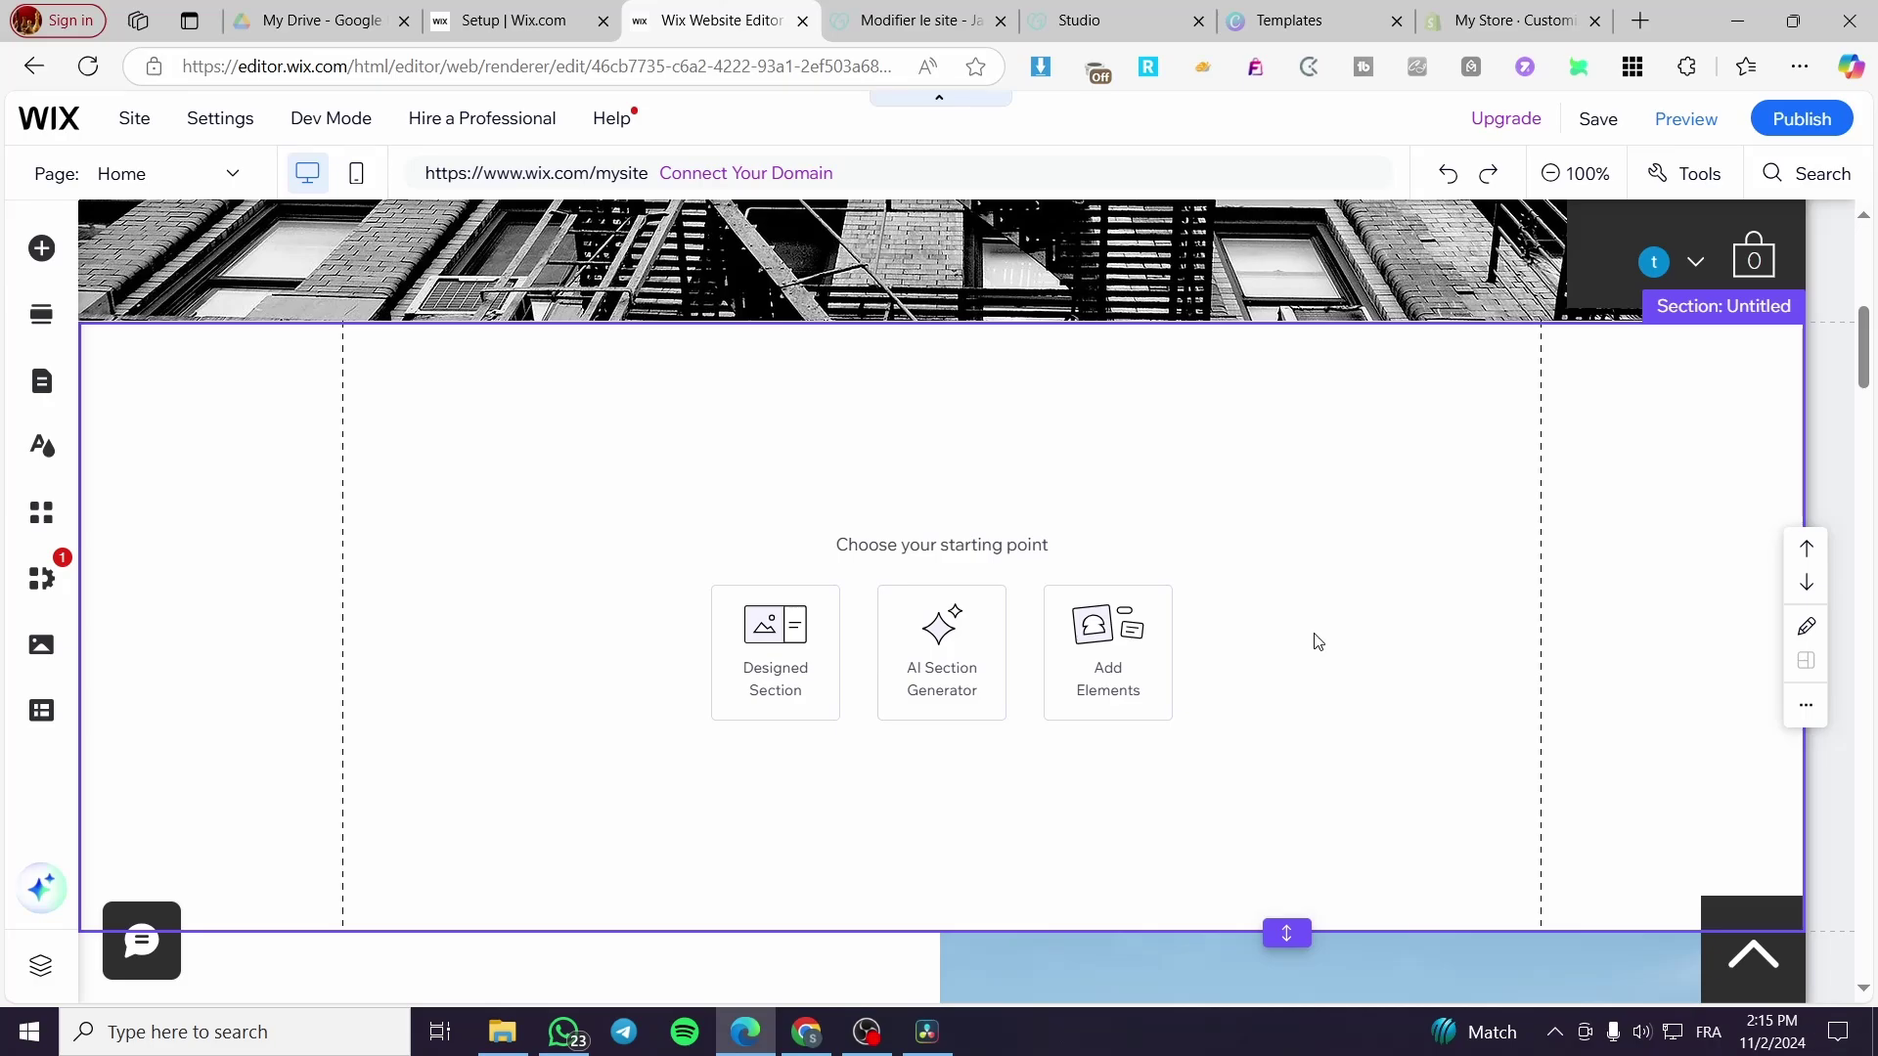
pyautogui.scroll(-5, 1317, 641)
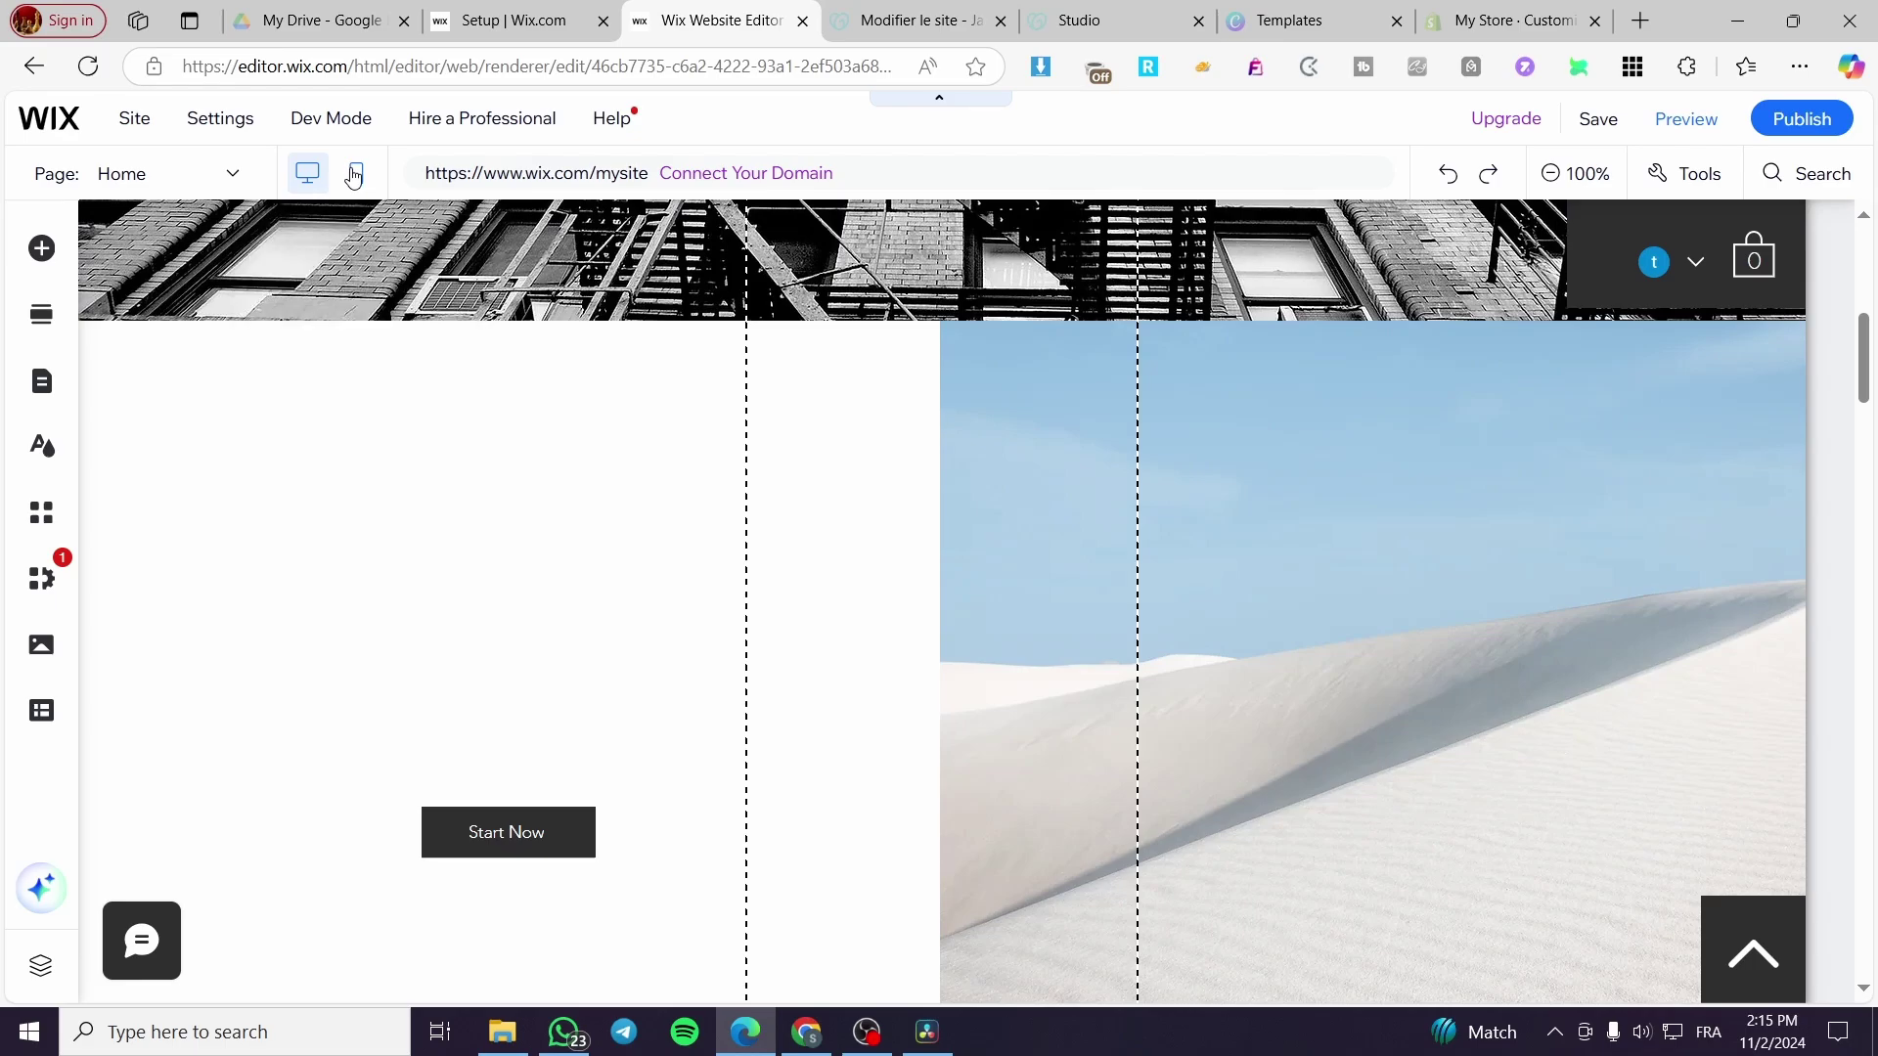
# Switch to the mobile layout and scroll through Home to check the new Welcome section
pyautogui.click(354, 176)
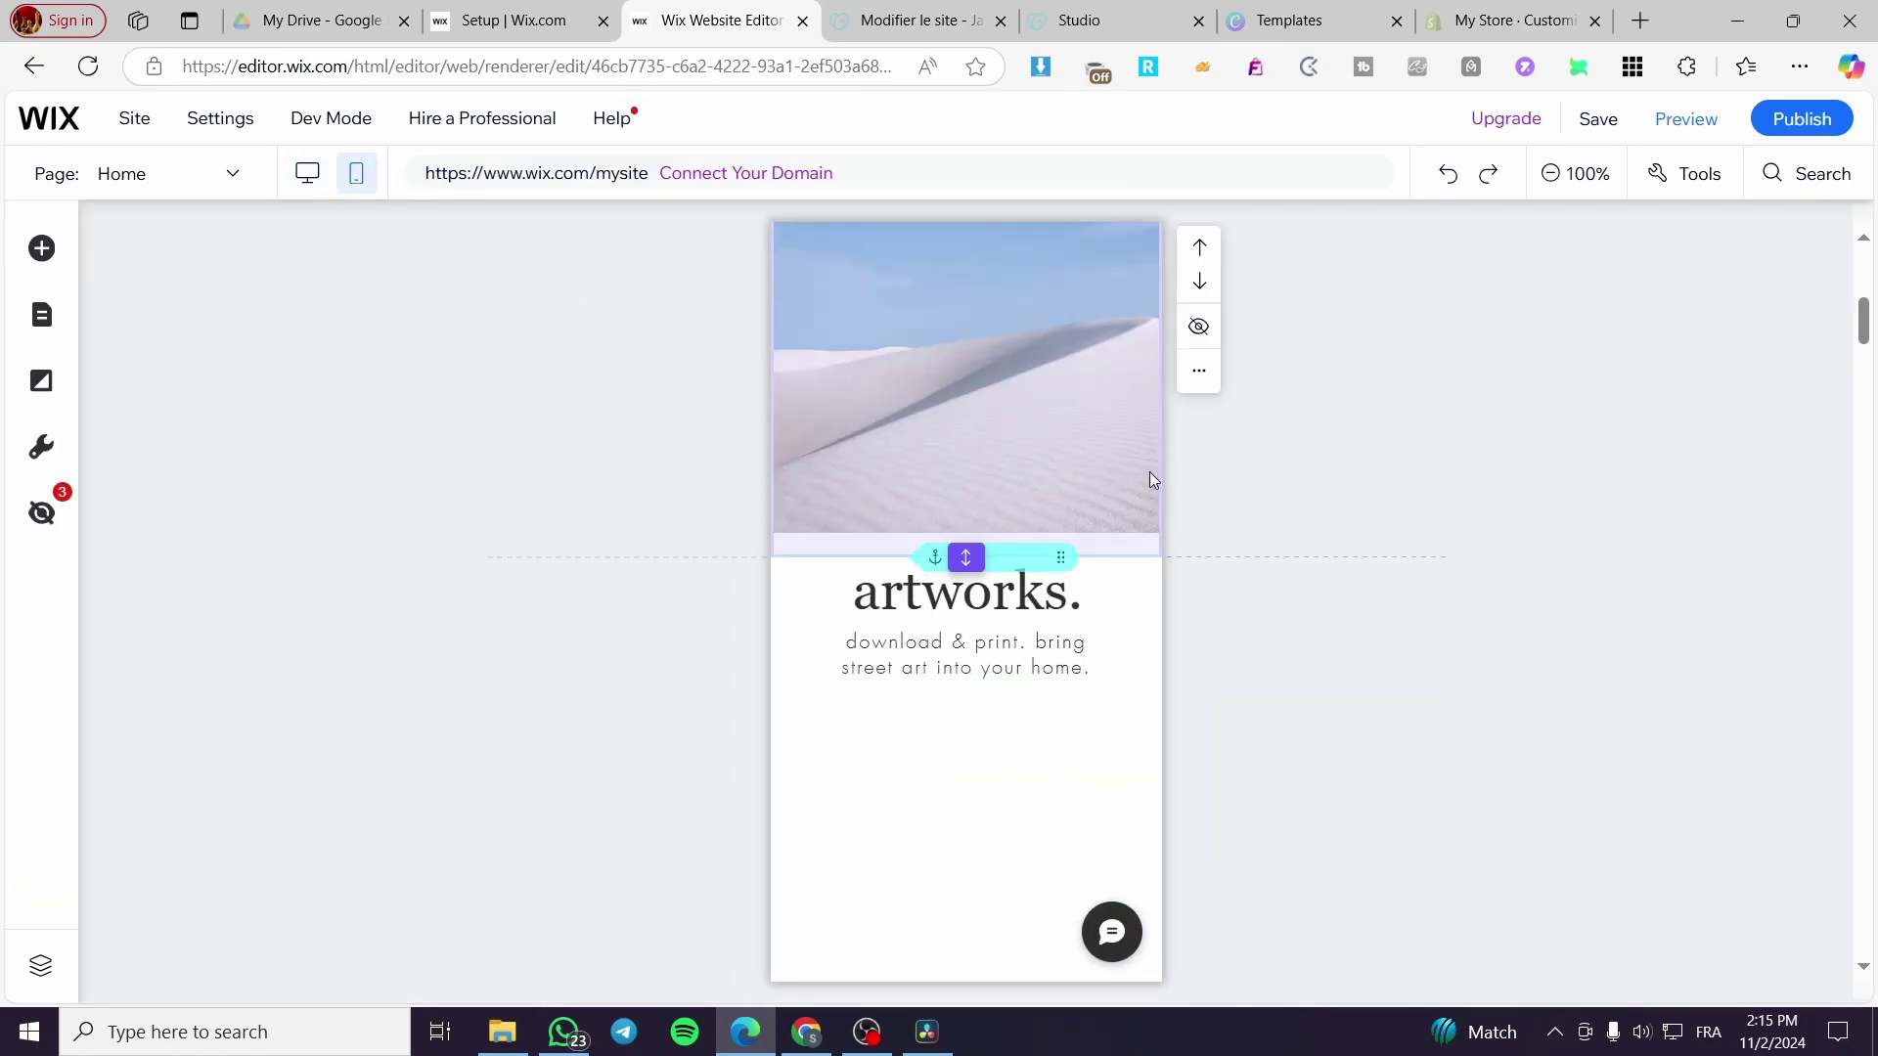
pyautogui.scroll(8, 1094, 462)
pyautogui.scroll(-6, 1076, 455)
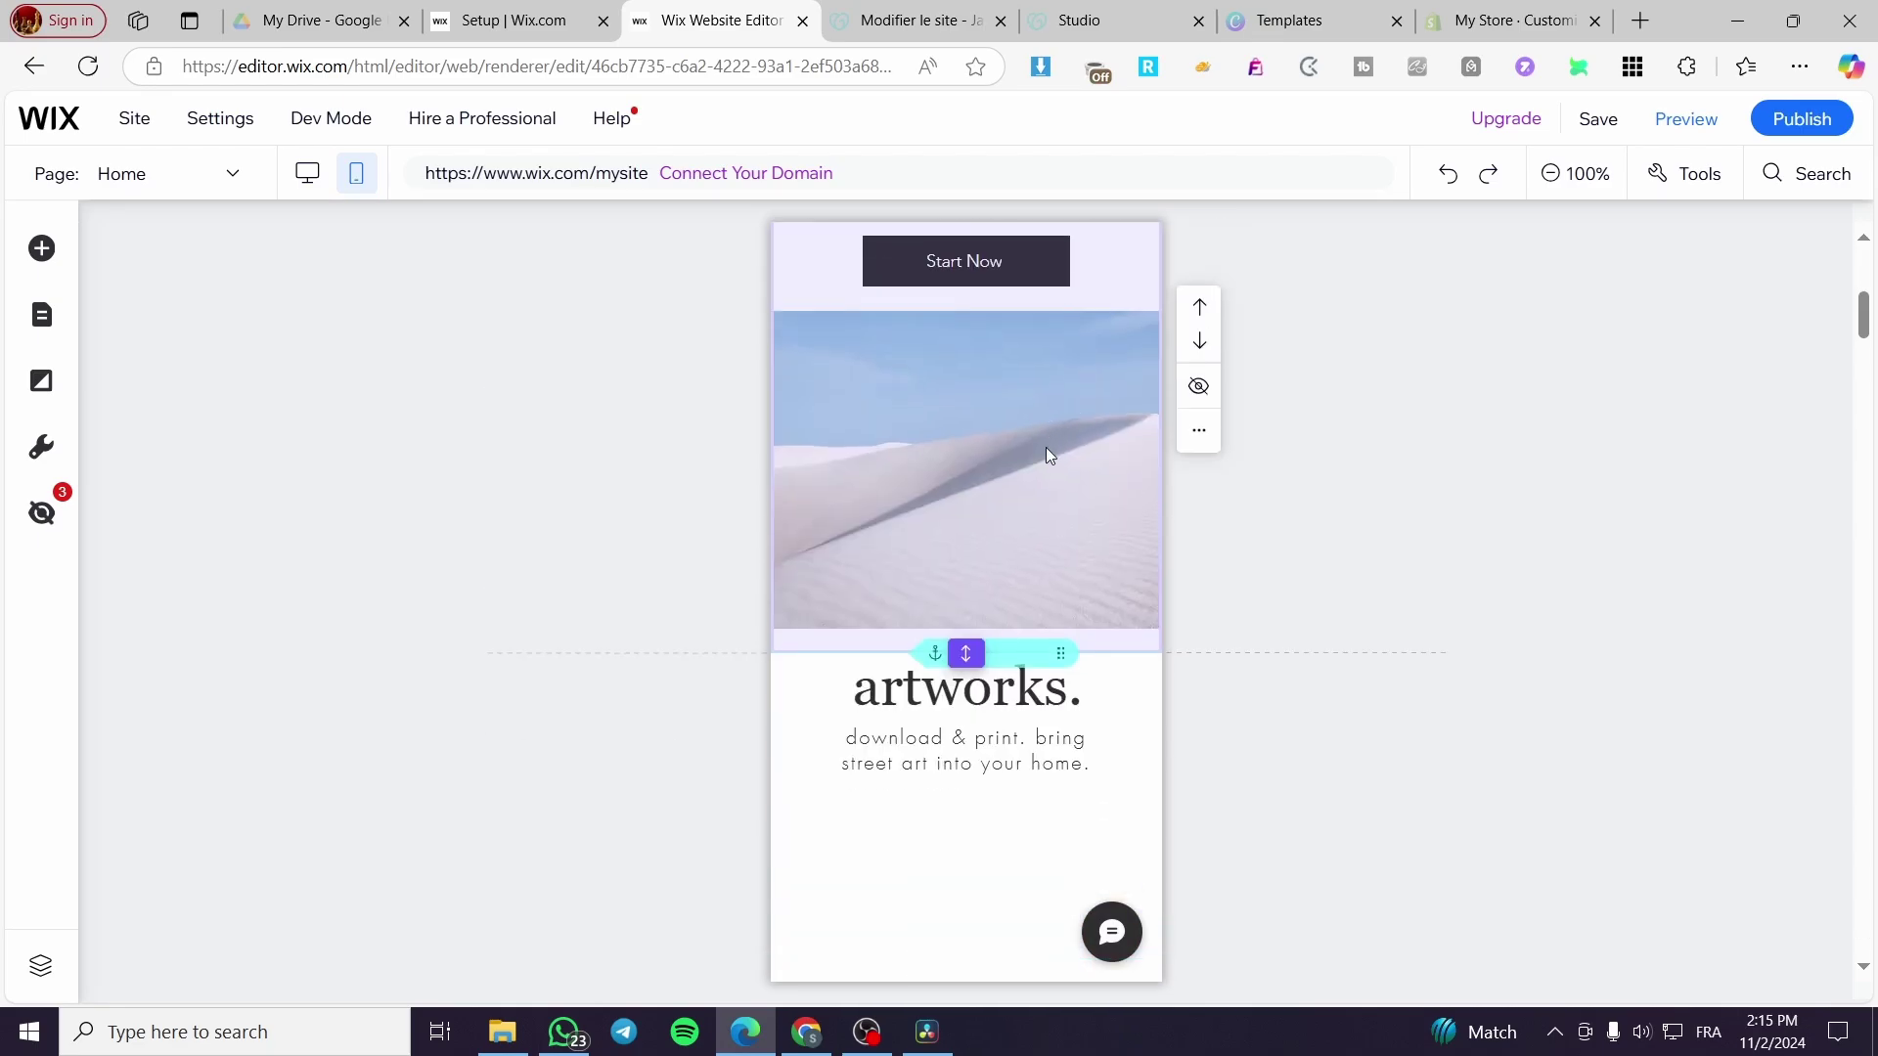
pyautogui.scroll(4, 1047, 454)
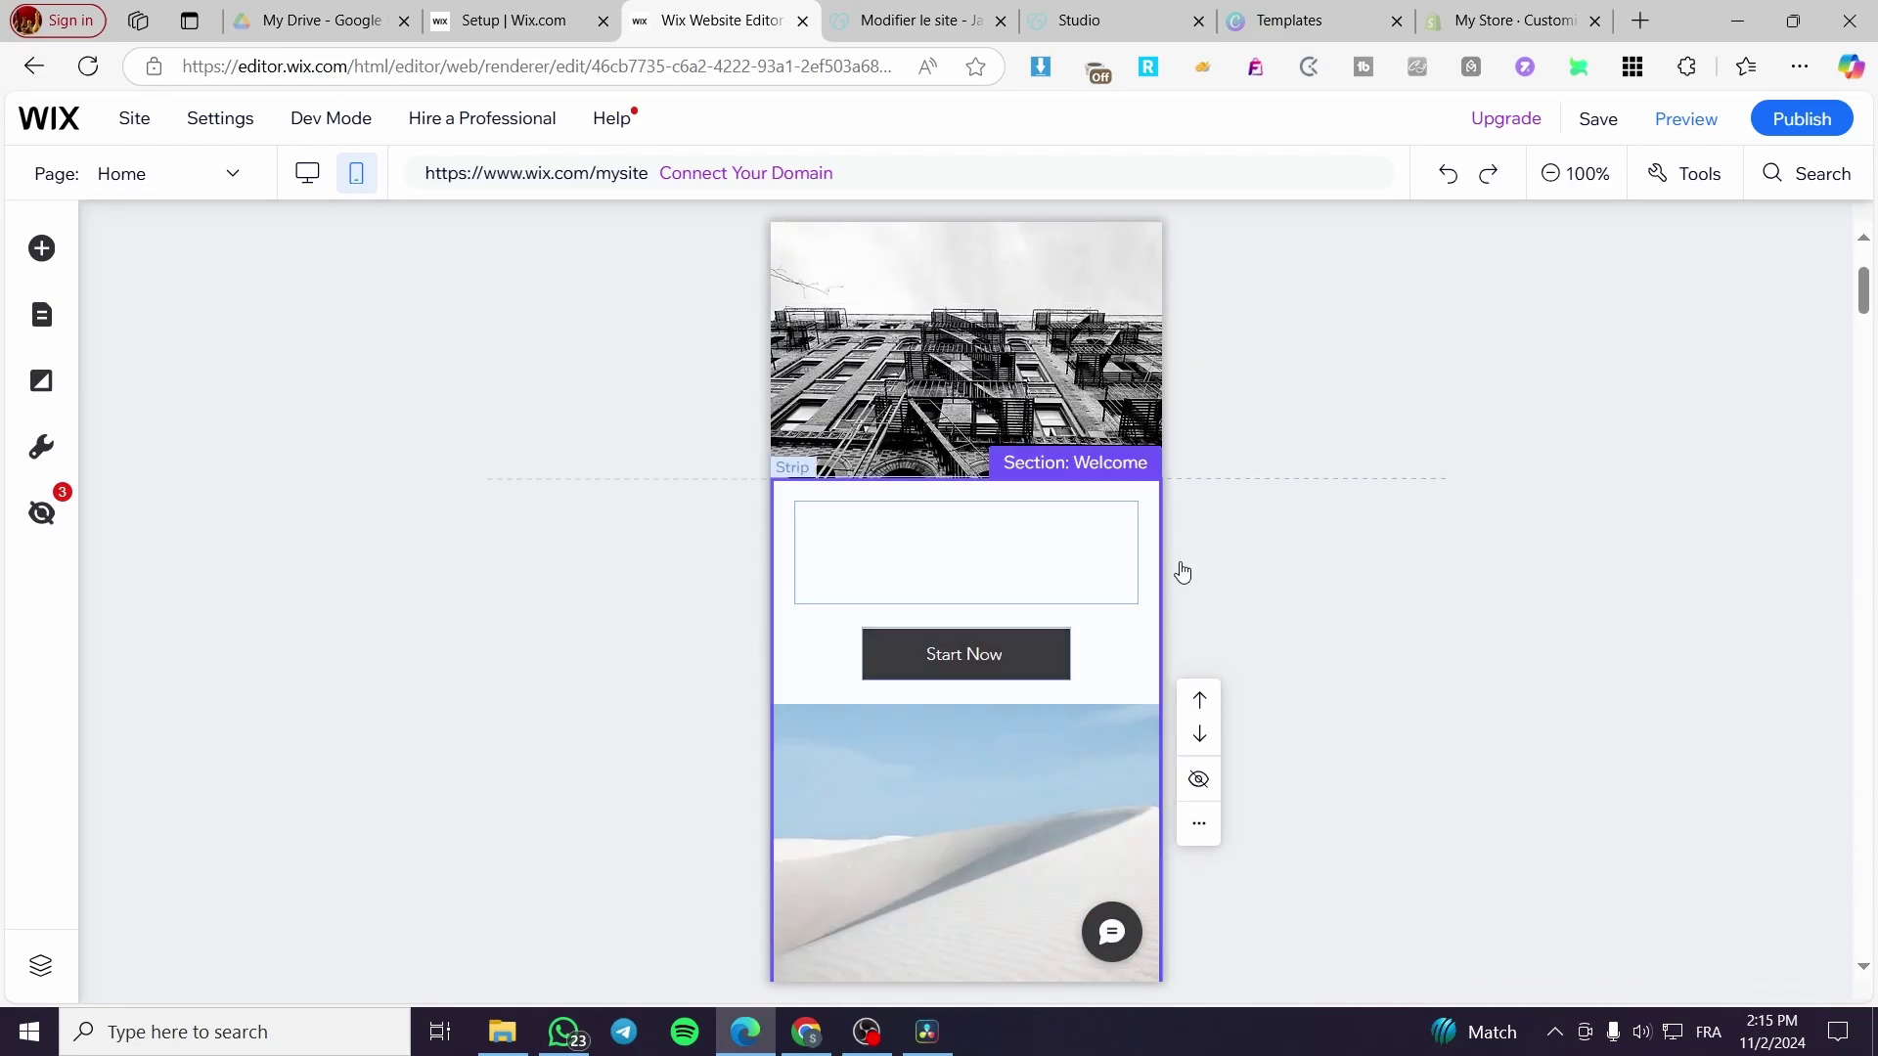
pyautogui.scroll(-8, 1125, 557)
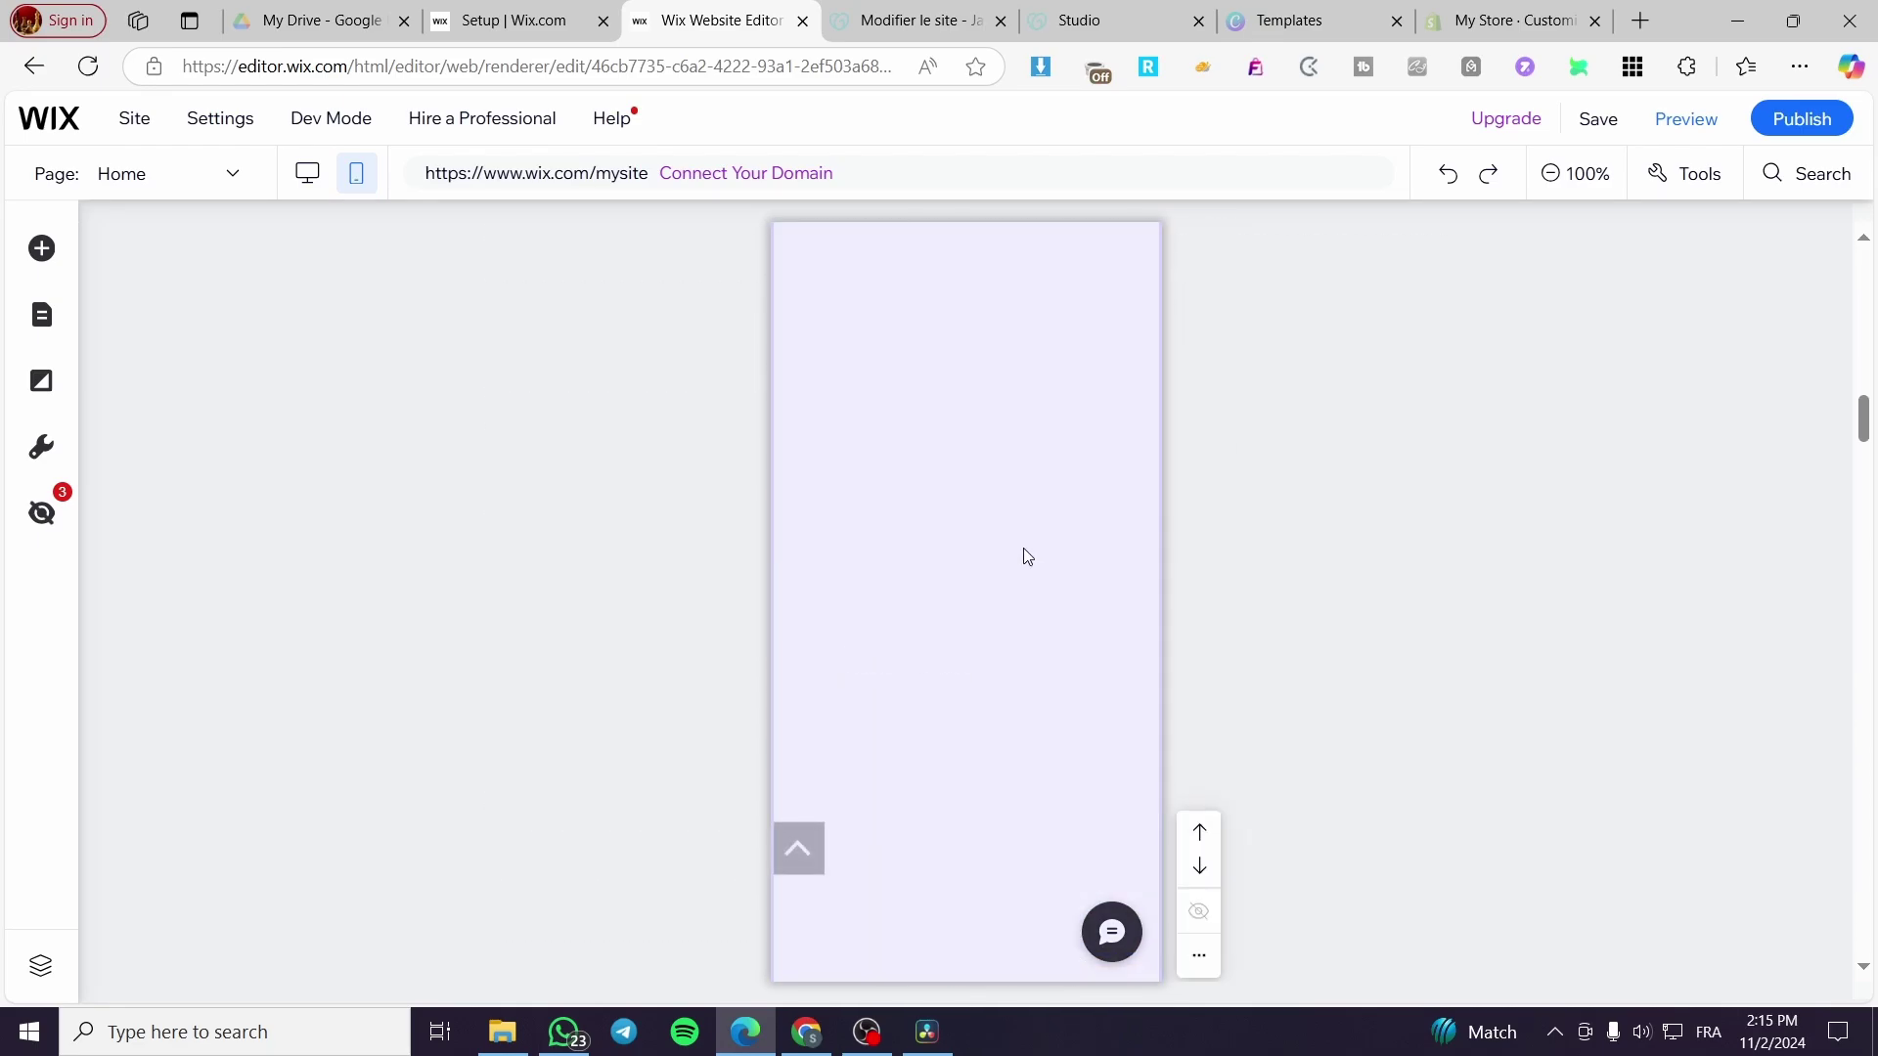
pyautogui.scroll(5, 1040, 621)
pyautogui.scroll(-3, 1075, 626)
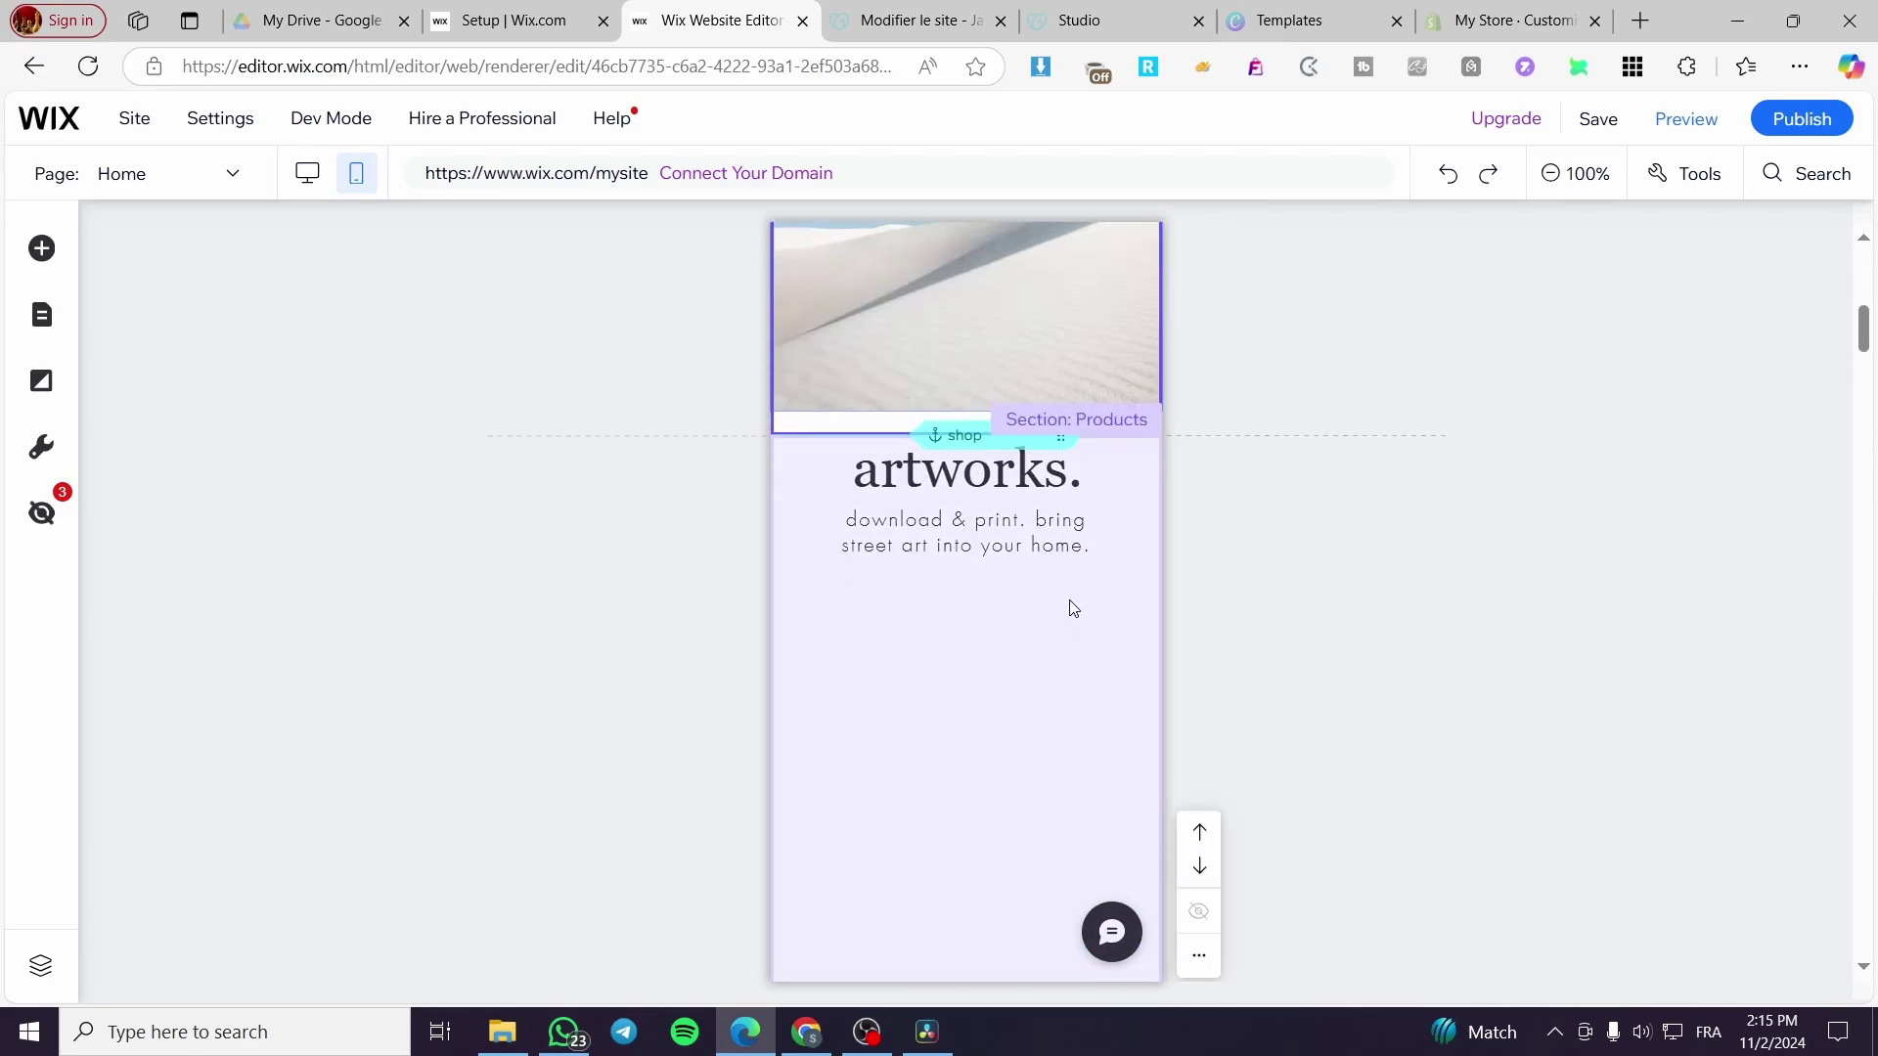
pyautogui.scroll(-5, 1073, 608)
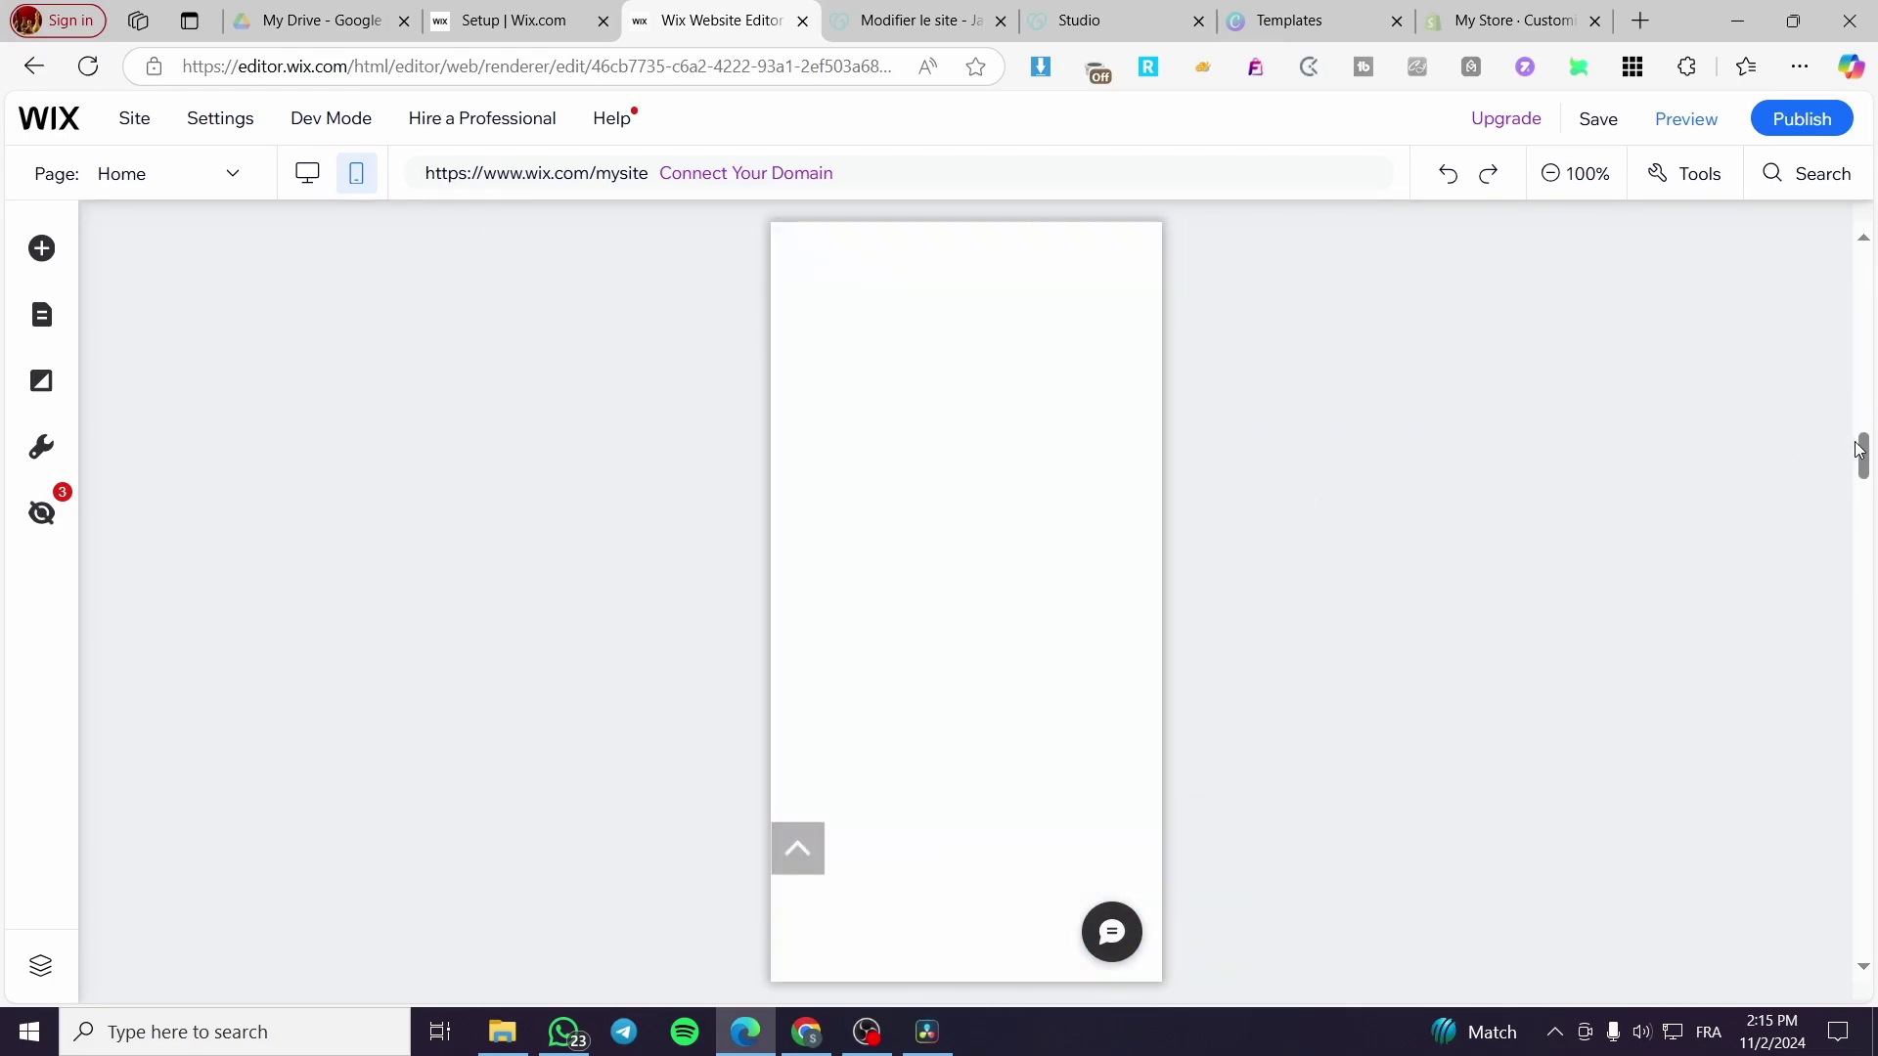
pyautogui.moveTo(1860, 449); pyautogui.dragTo(1865, 262)
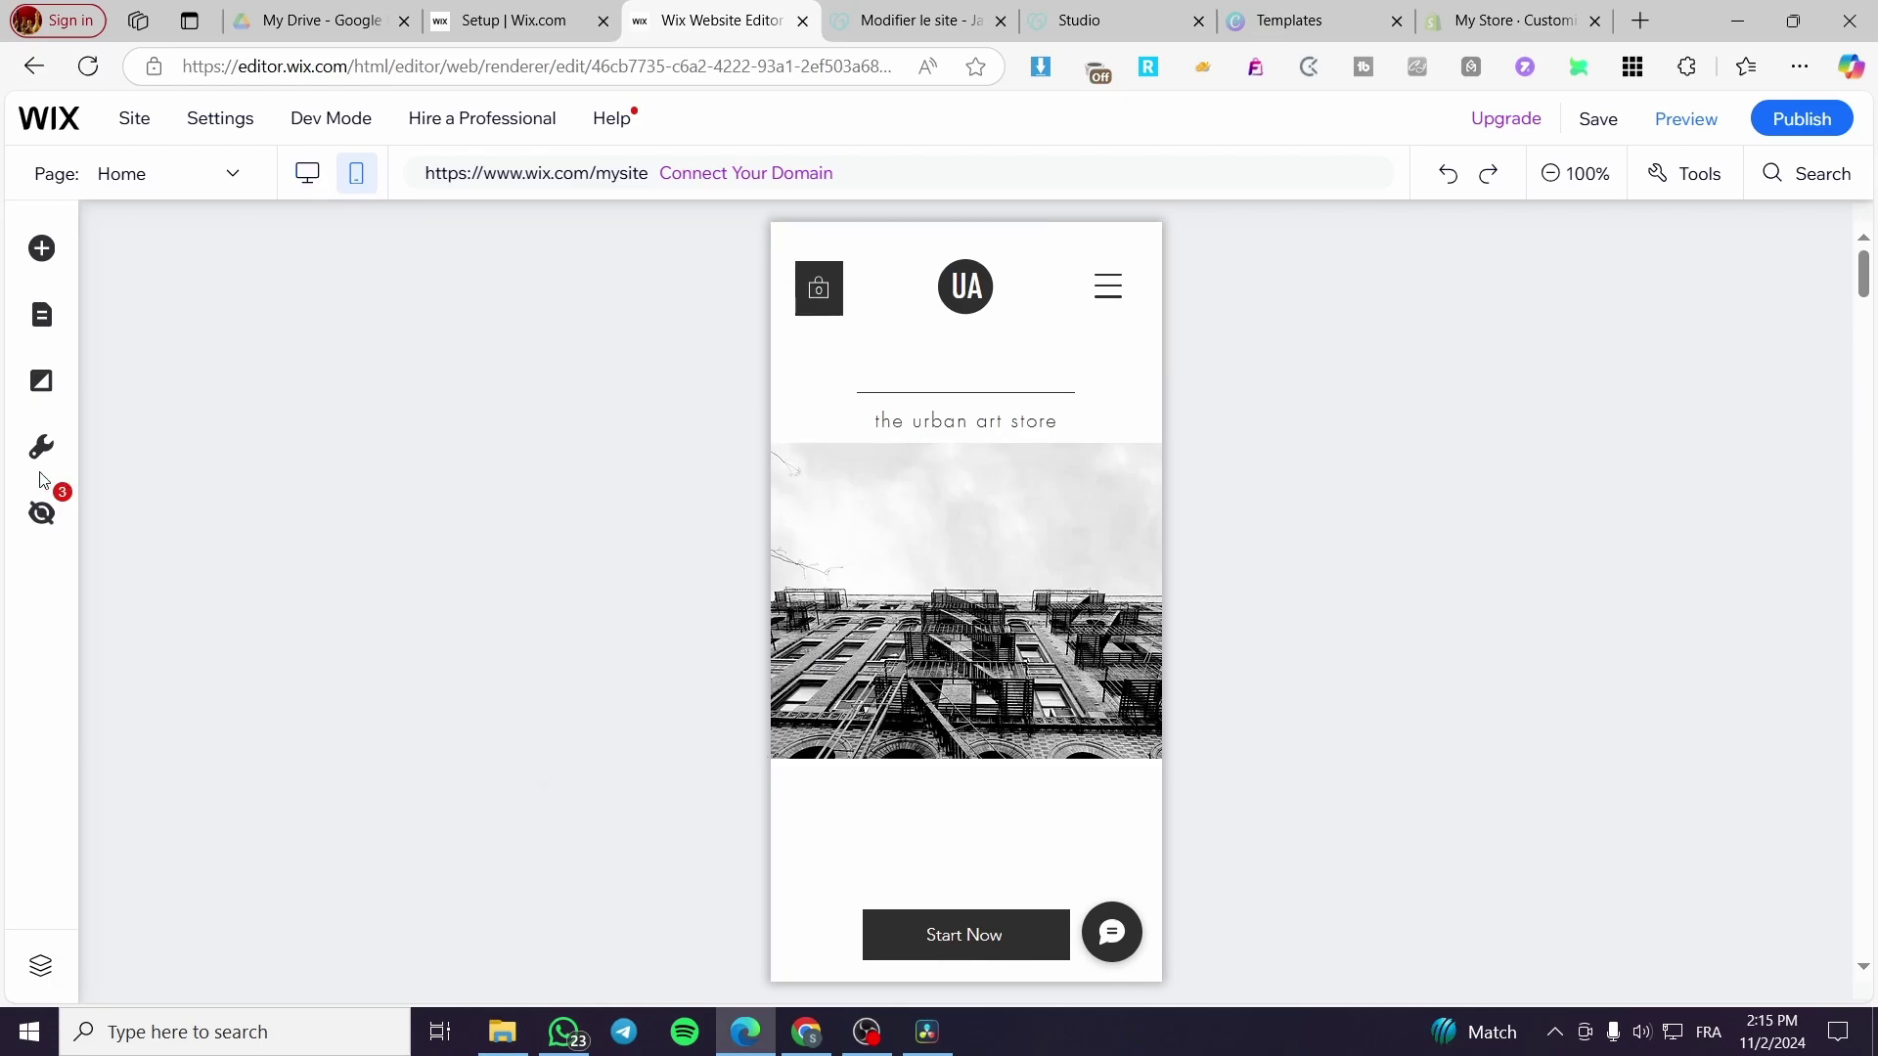
# Hide the dune-image Welcome section on mobile so Products directly follows the building image
pyautogui.click(42, 512)
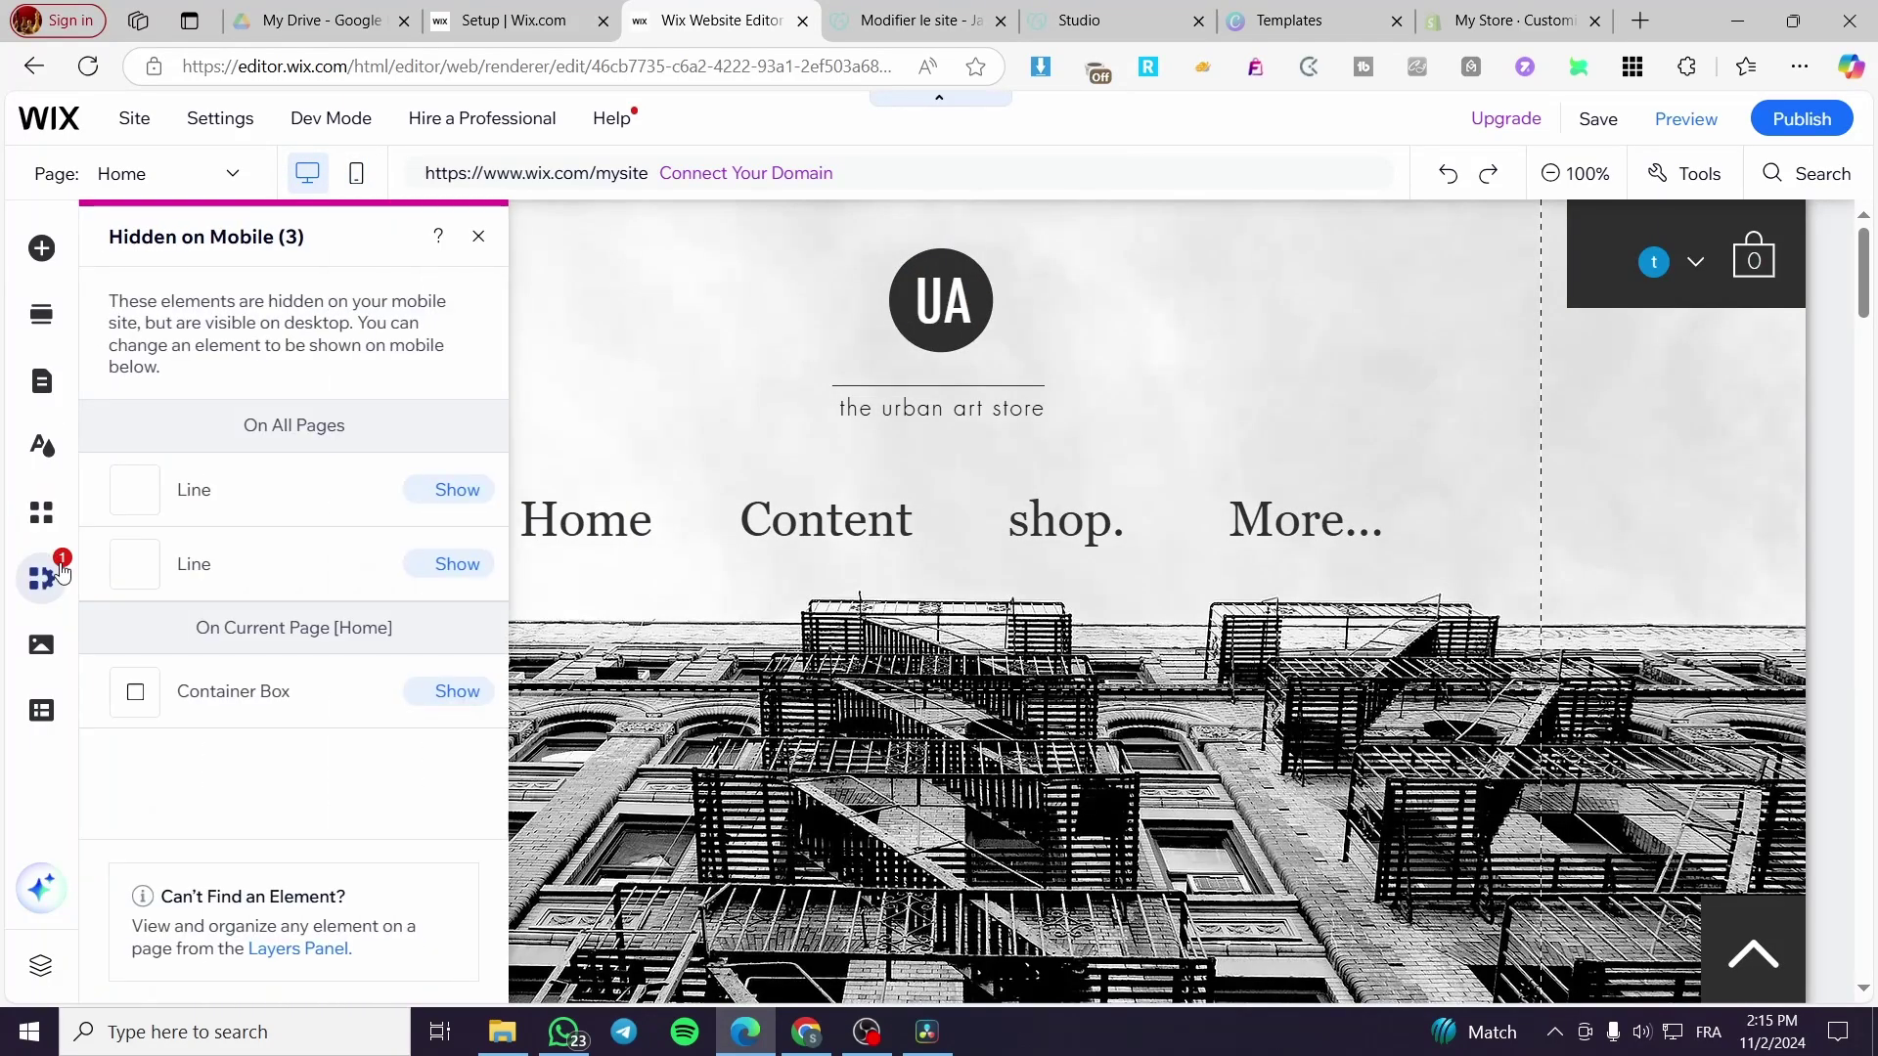
pyautogui.click(355, 197)
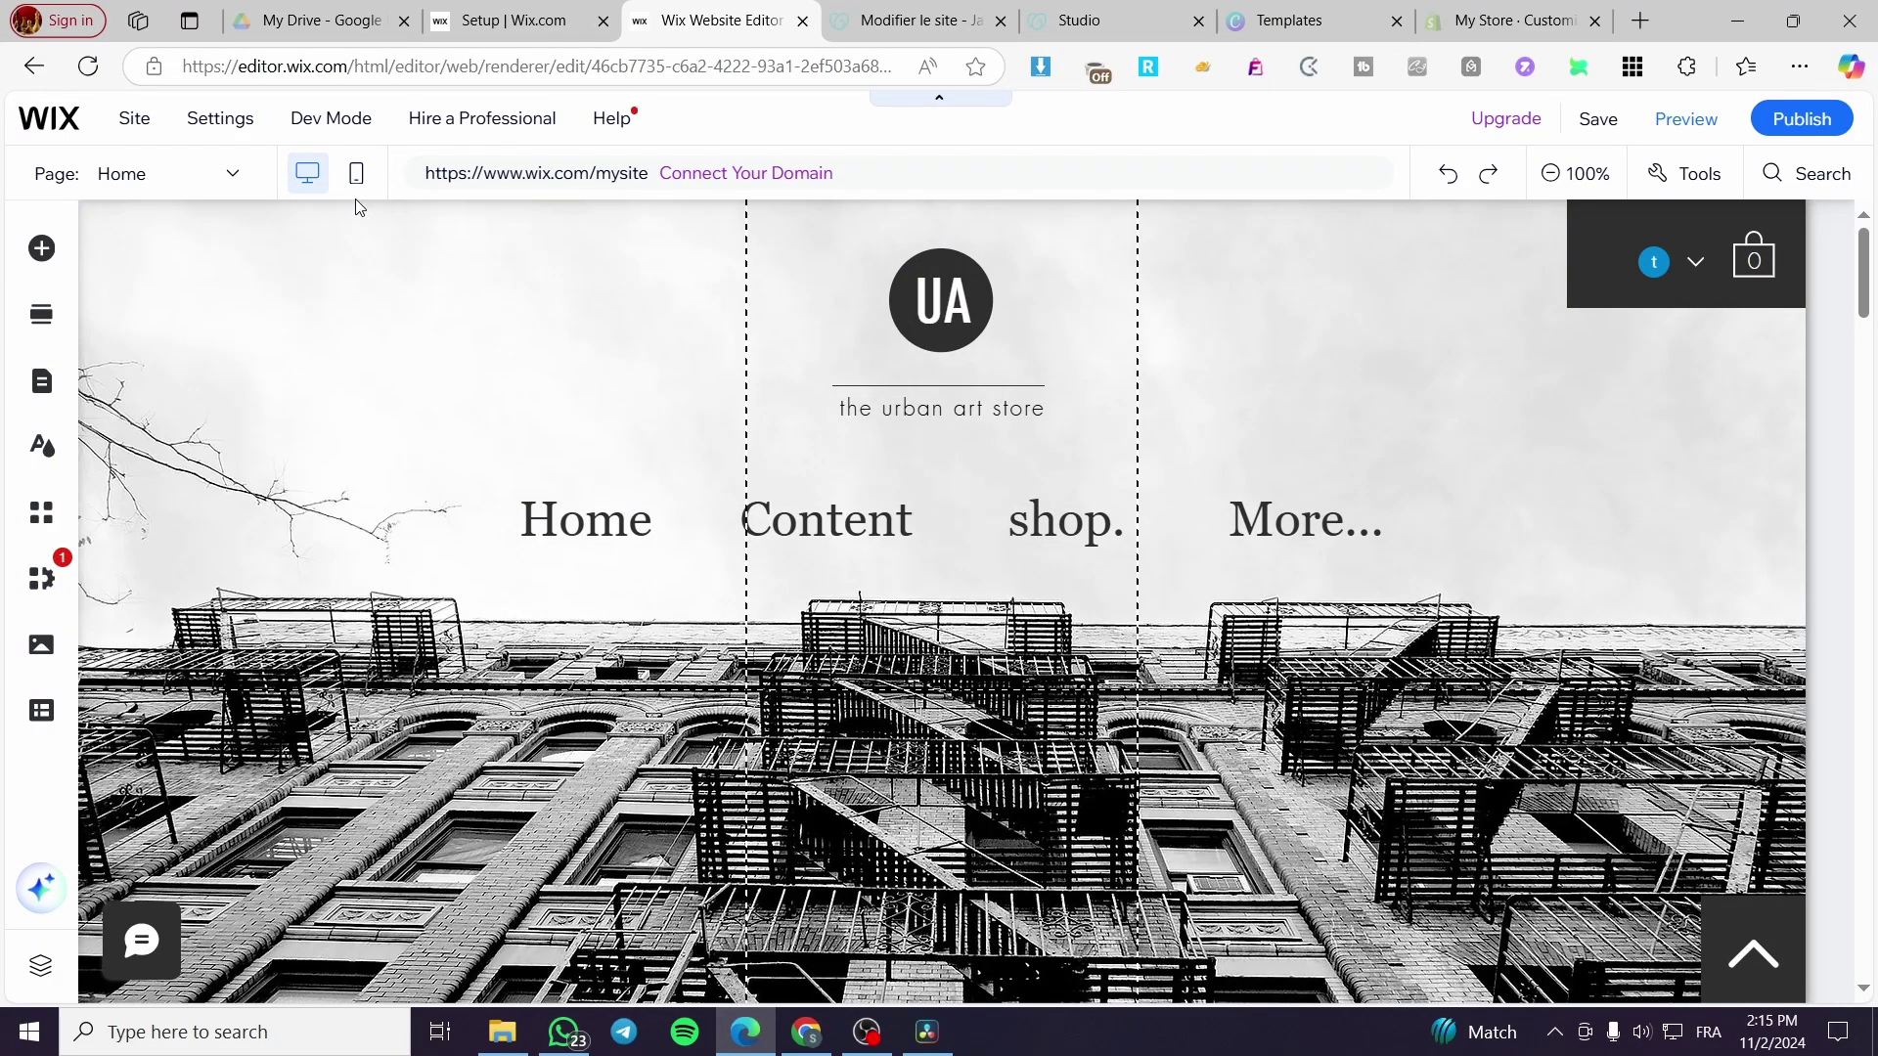
pyautogui.click(353, 189)
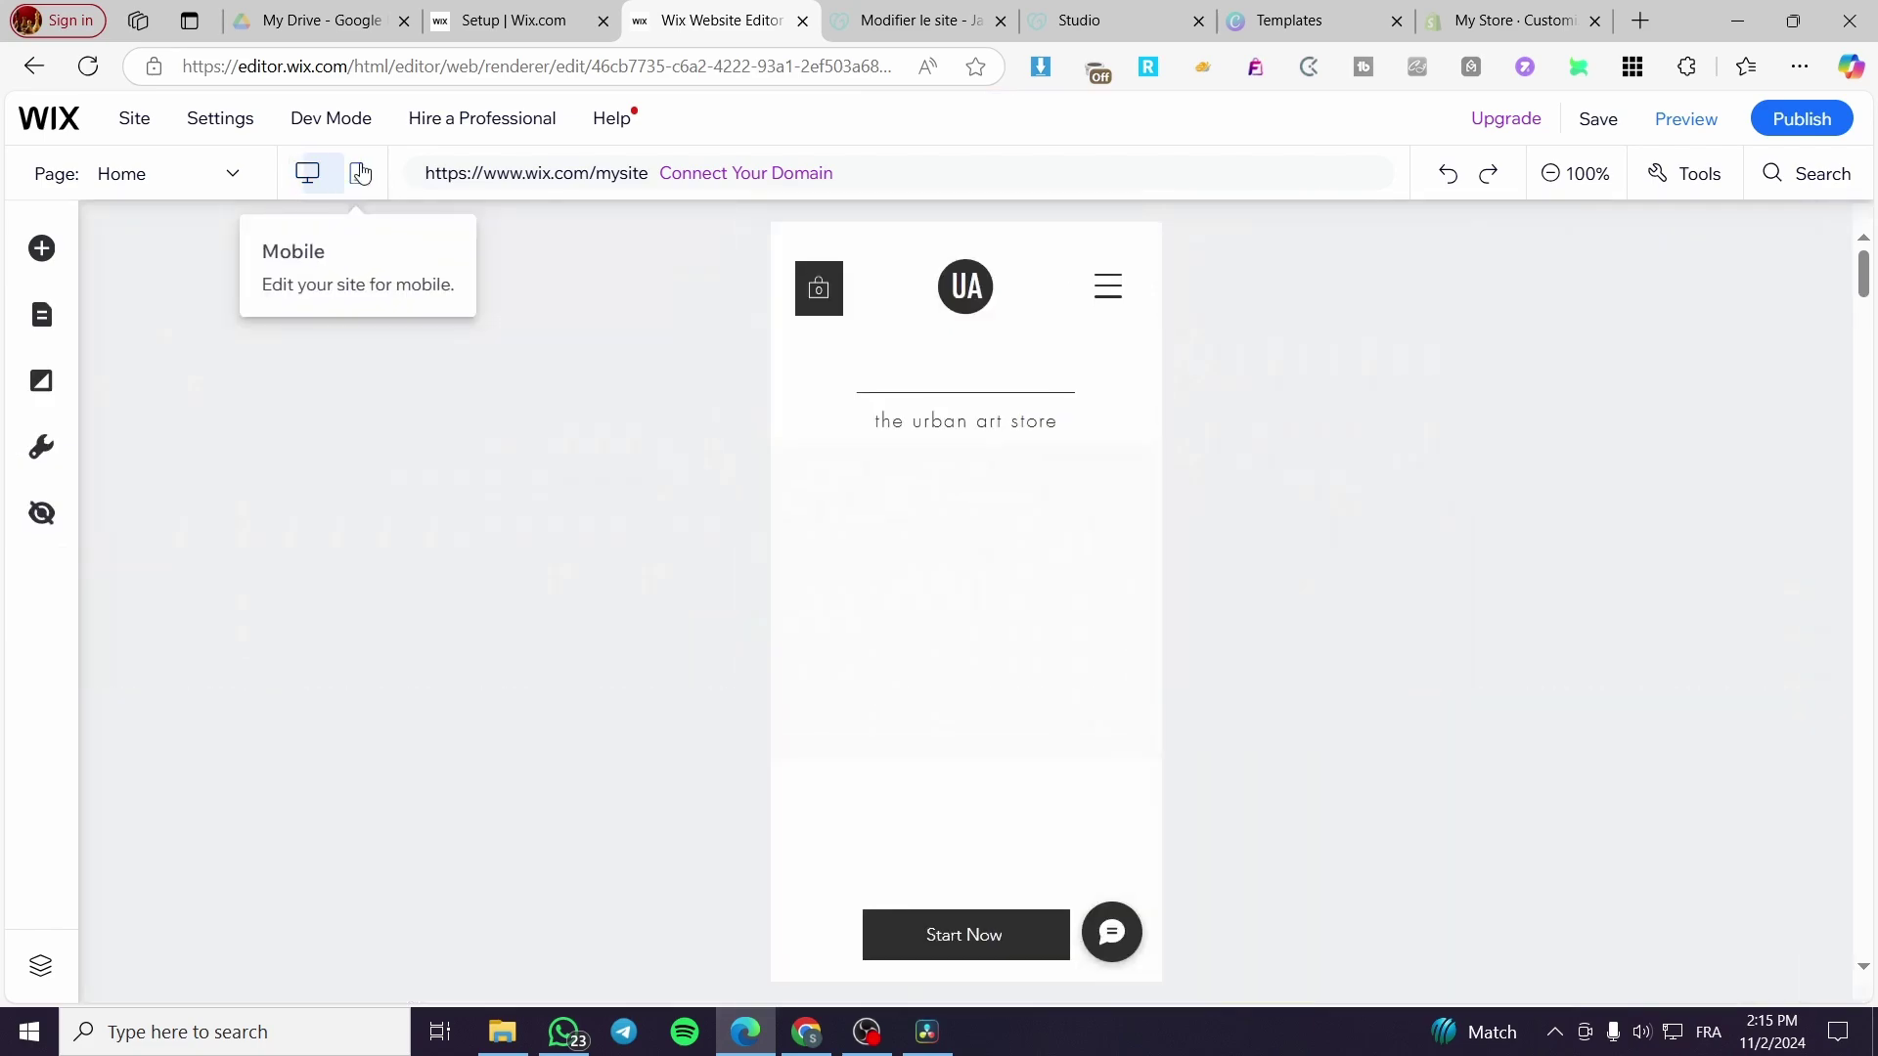
pyautogui.click(42, 514)
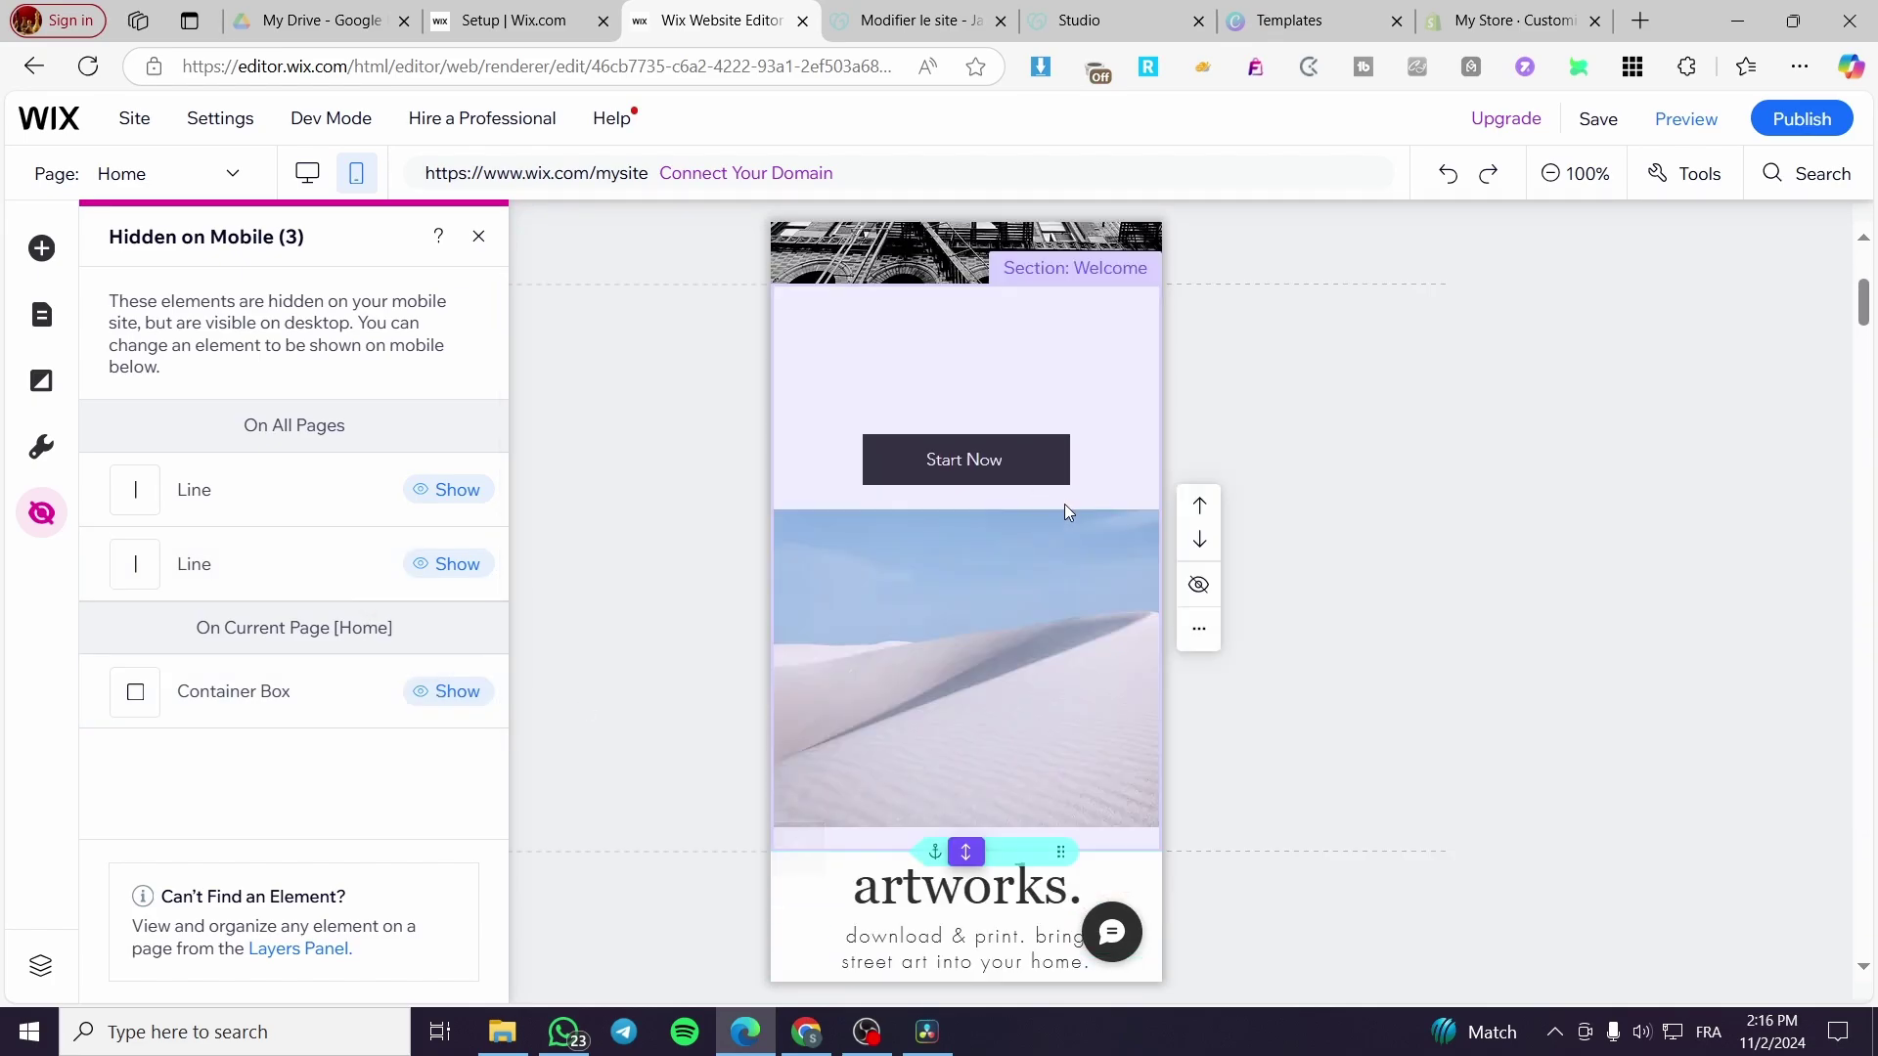
pyautogui.click(1104, 407)
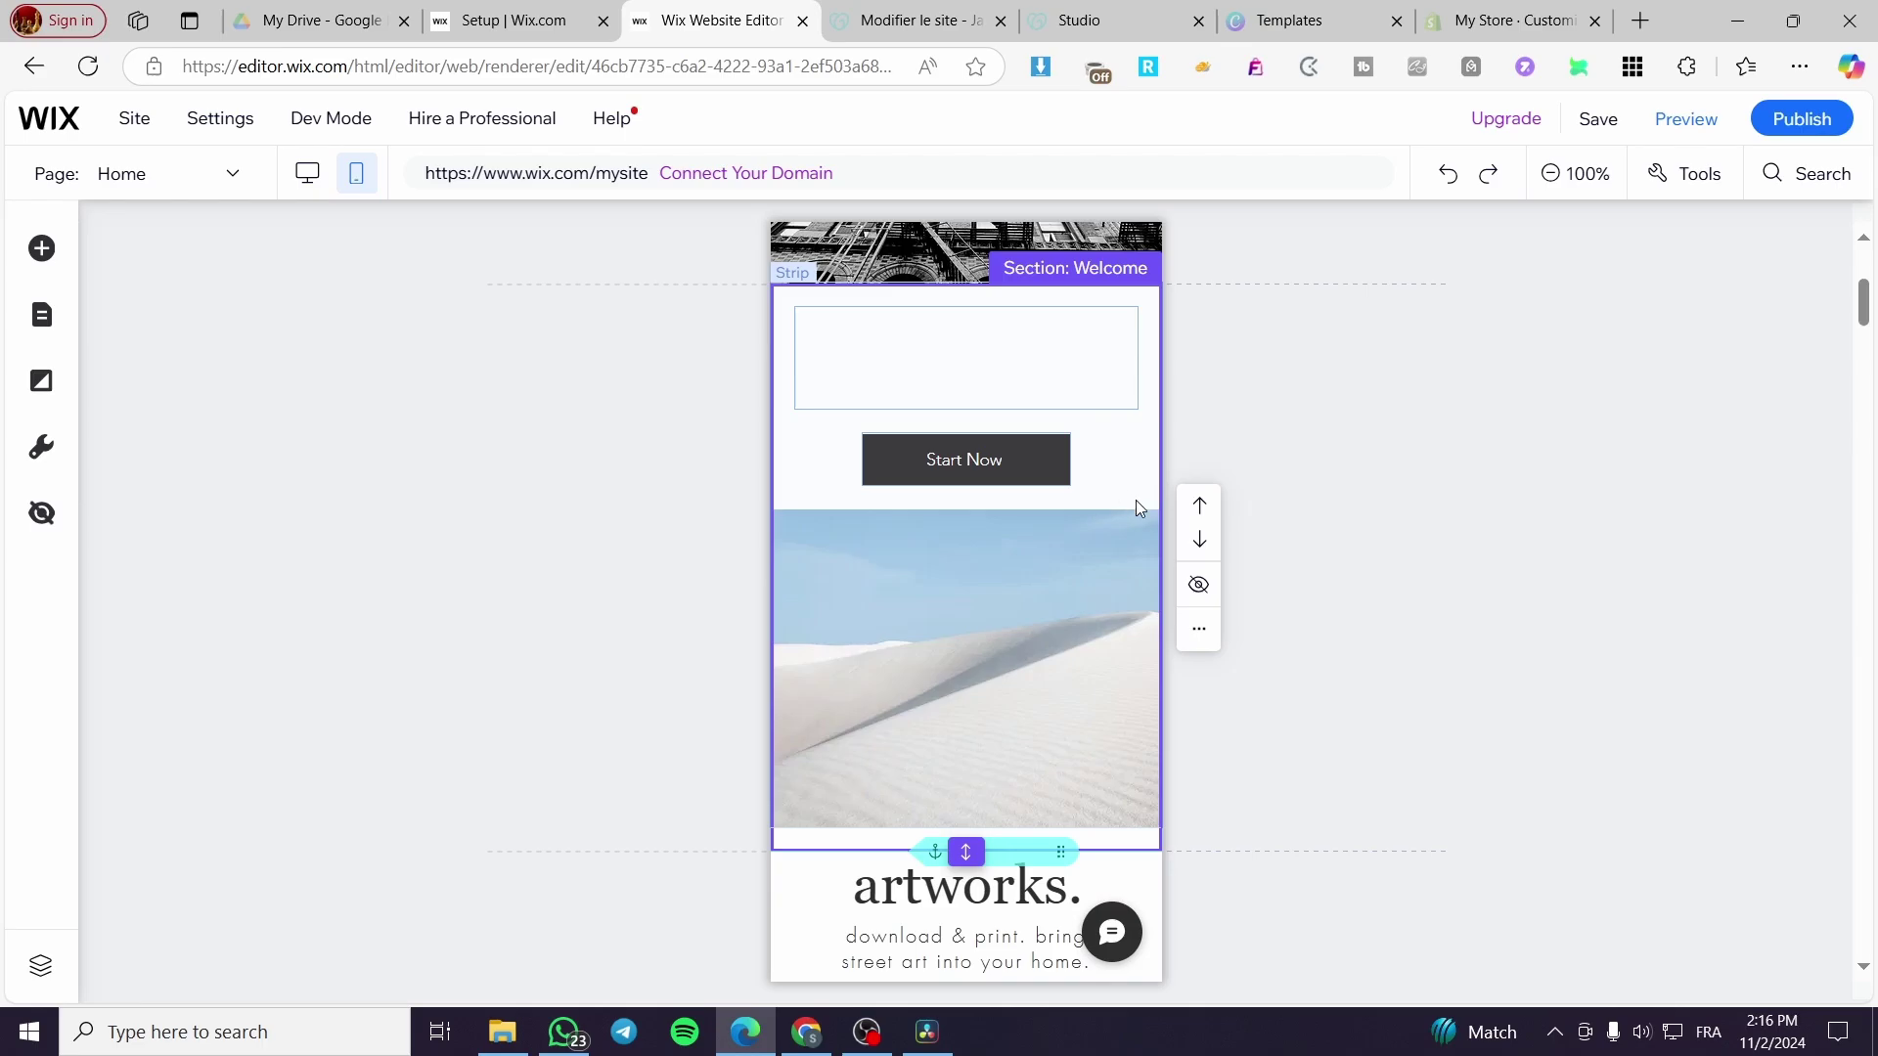
pyautogui.click(1202, 591)
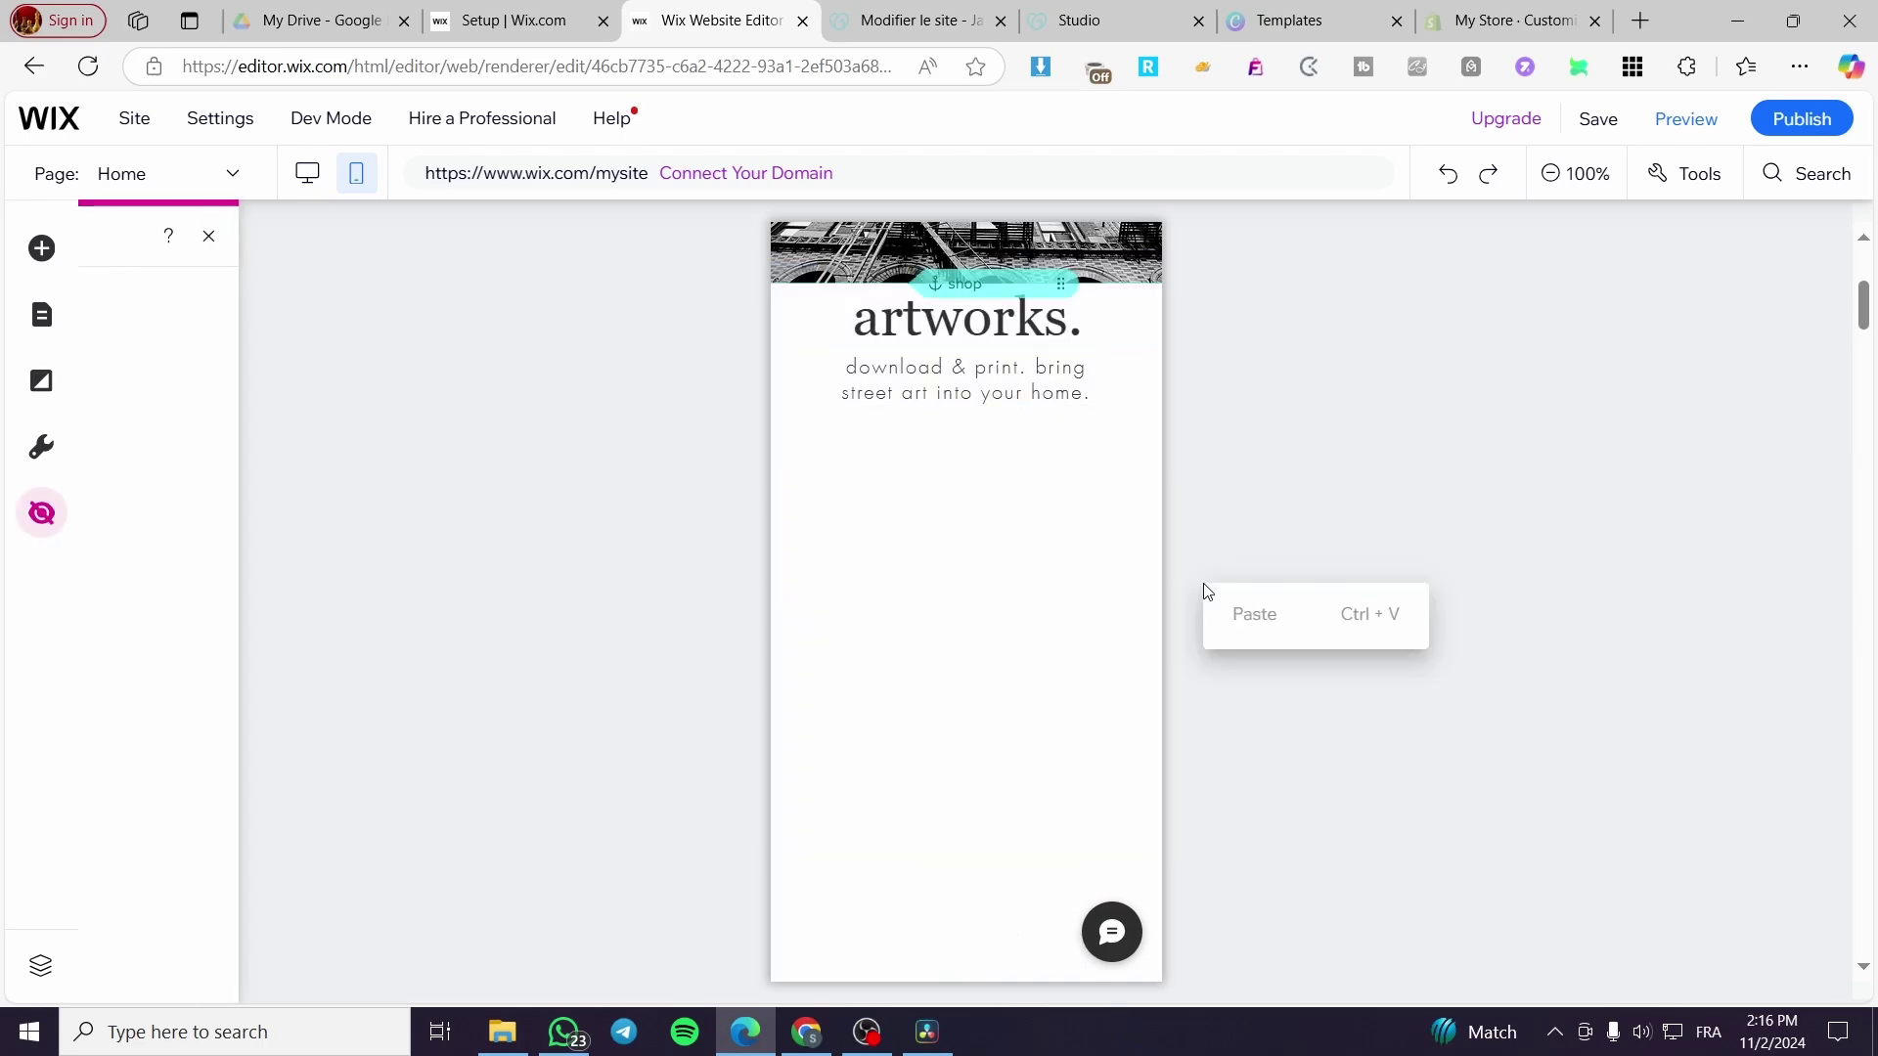
pyautogui.click(1060, 615)
pyautogui.click(1059, 615)
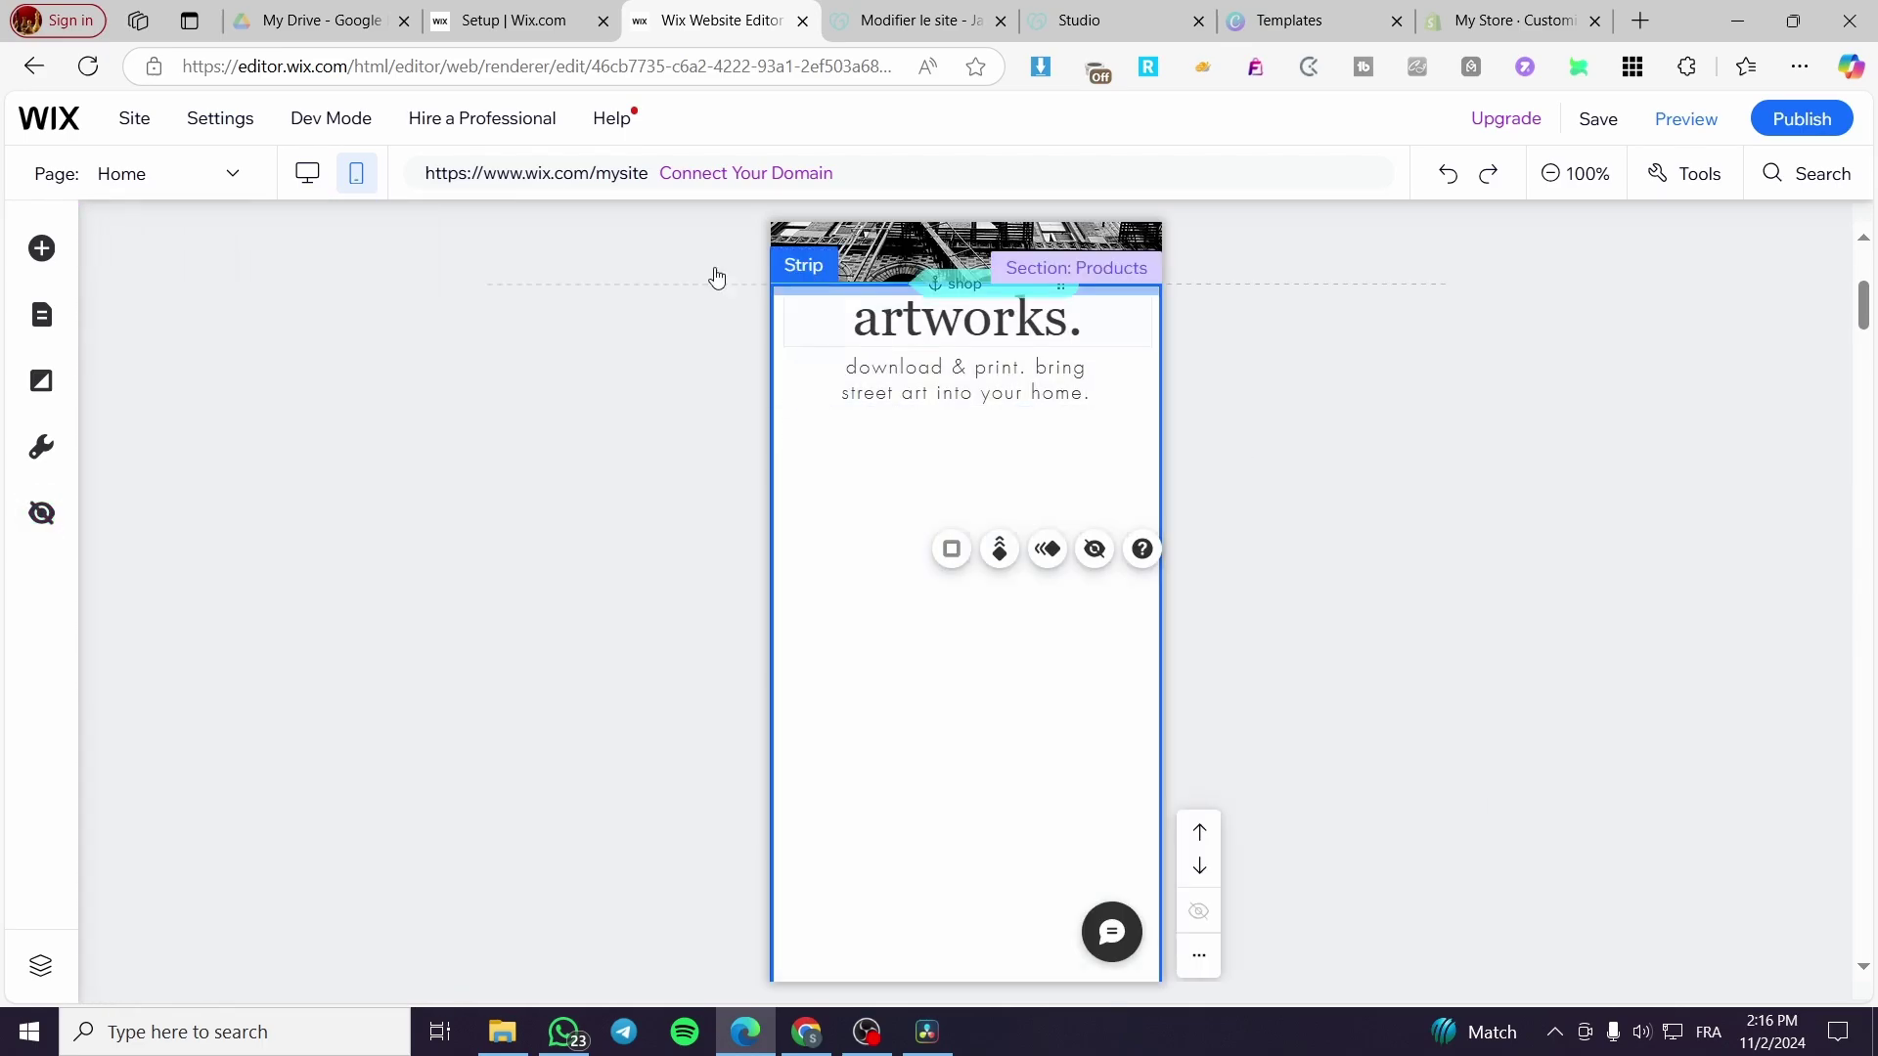
# Switch back to the desktop layout and scroll through the artworks product gallery
pyautogui.click(302, 181)
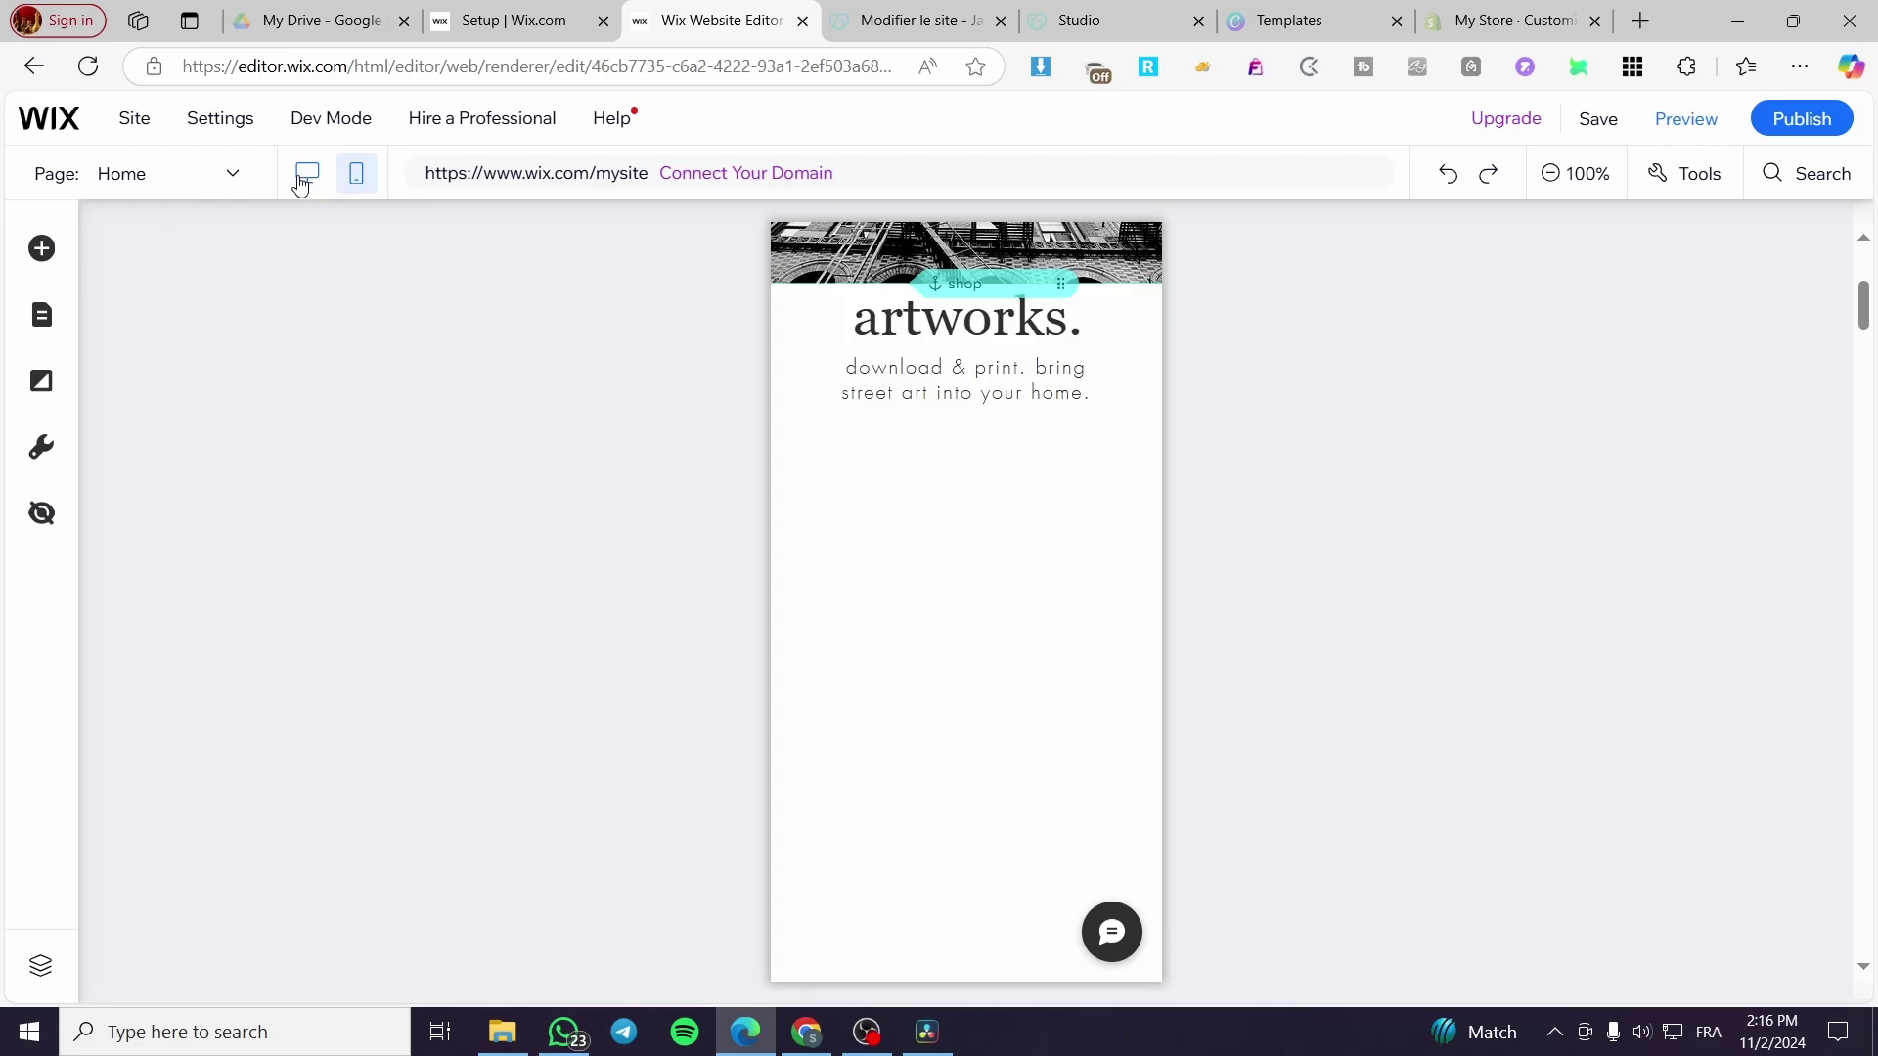
pyautogui.click(307, 173)
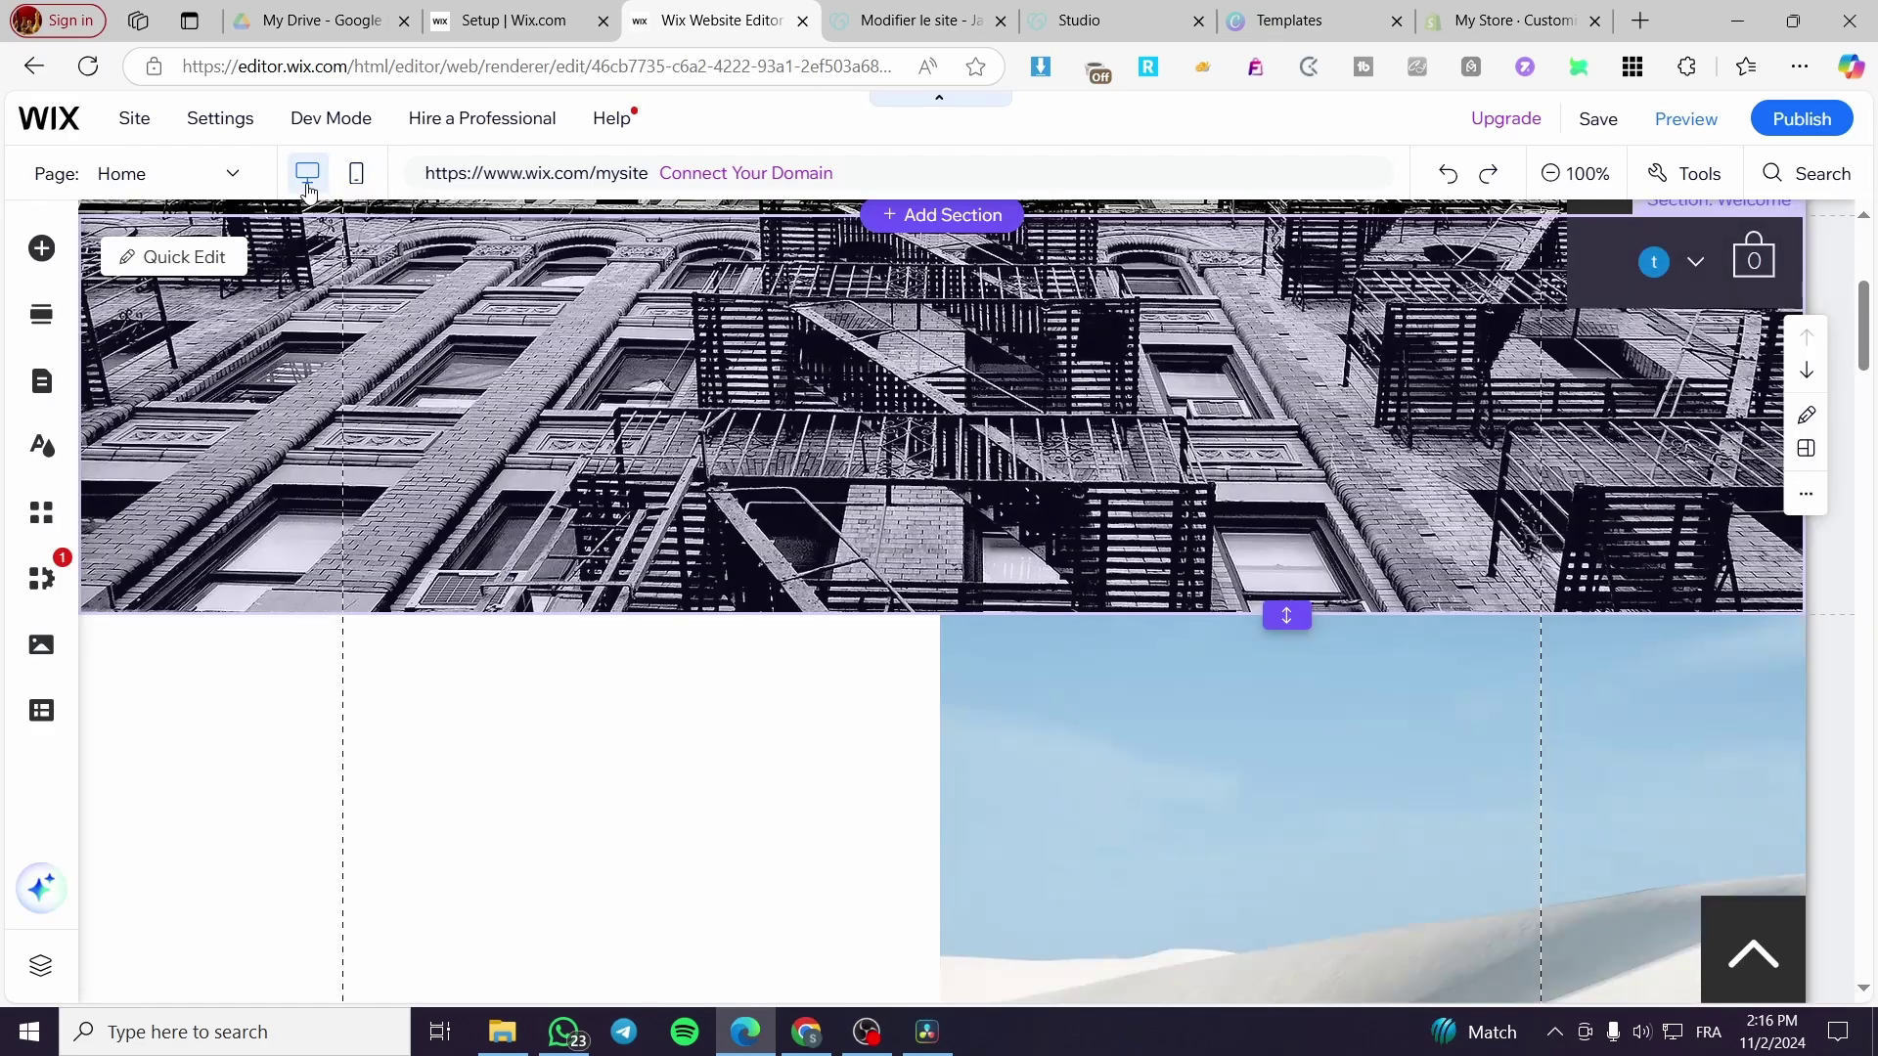
pyautogui.scroll(-15, 1007, 538)
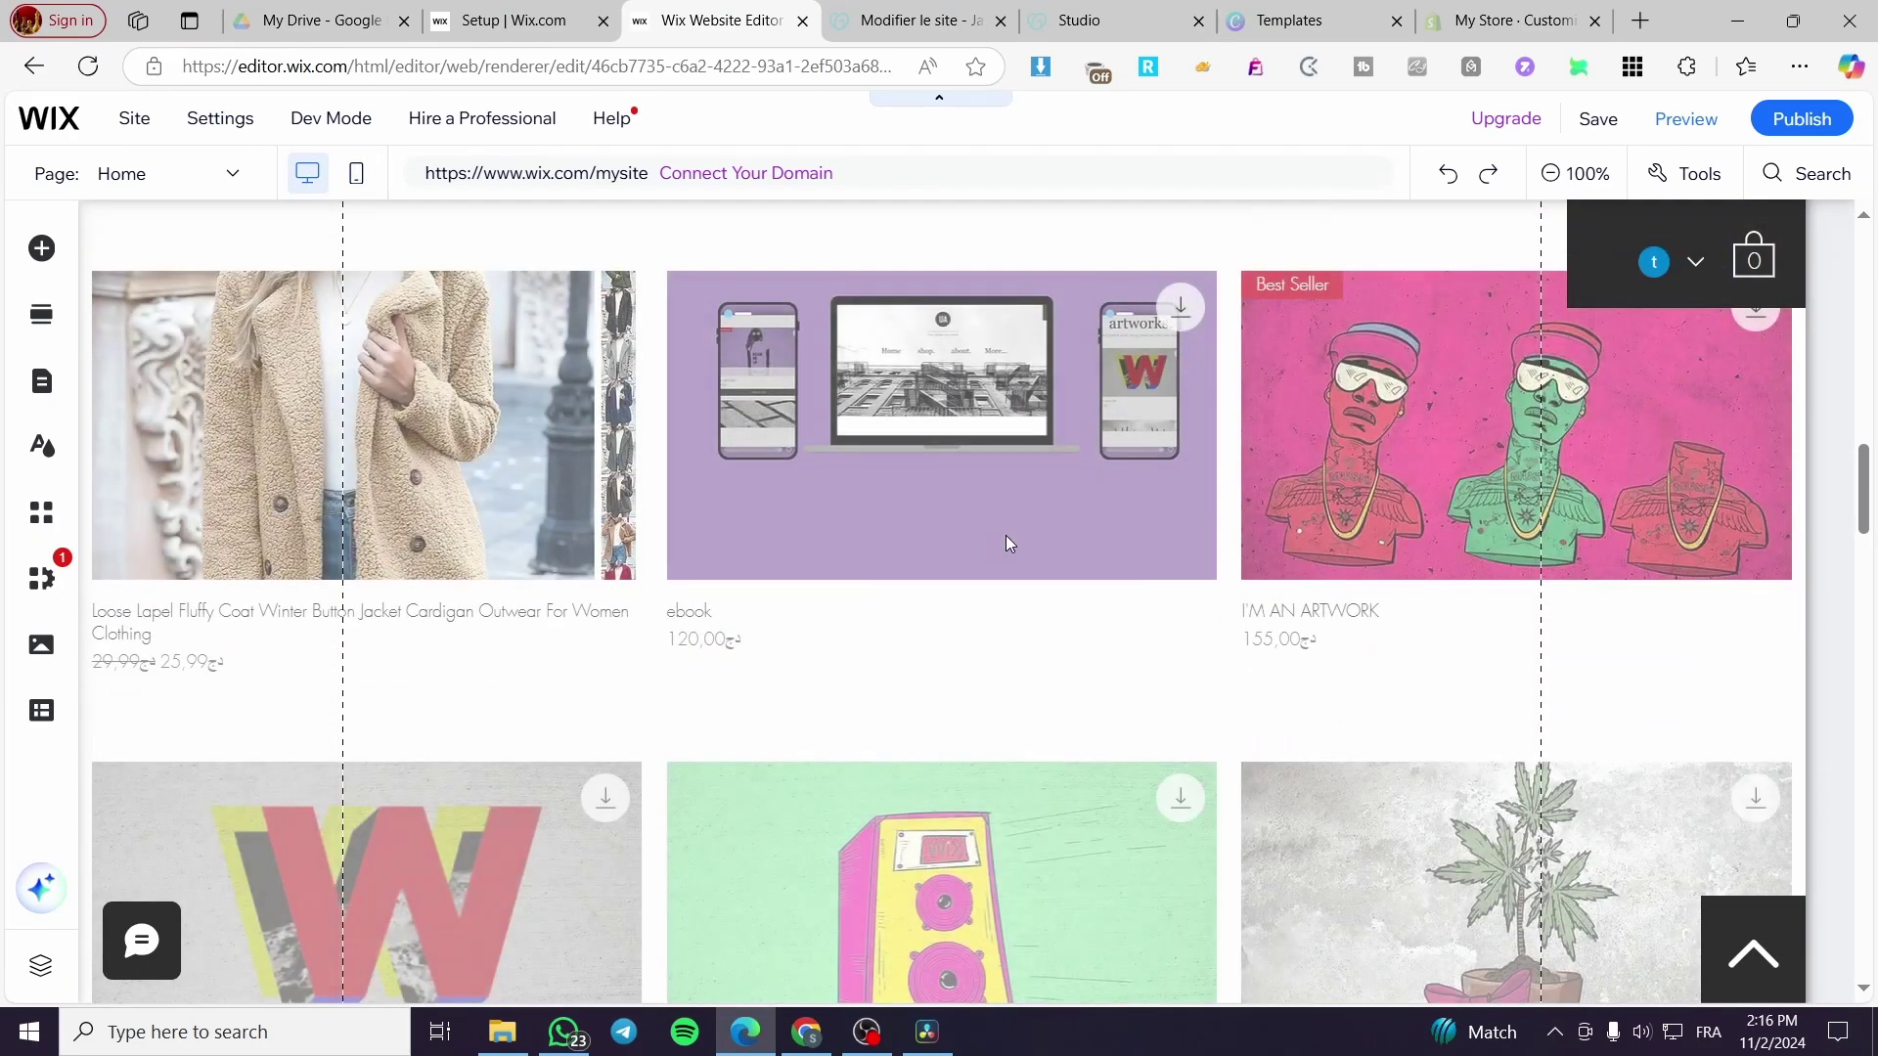
pyautogui.scroll(-10, 1008, 539)
pyautogui.scroll(5, 1007, 543)
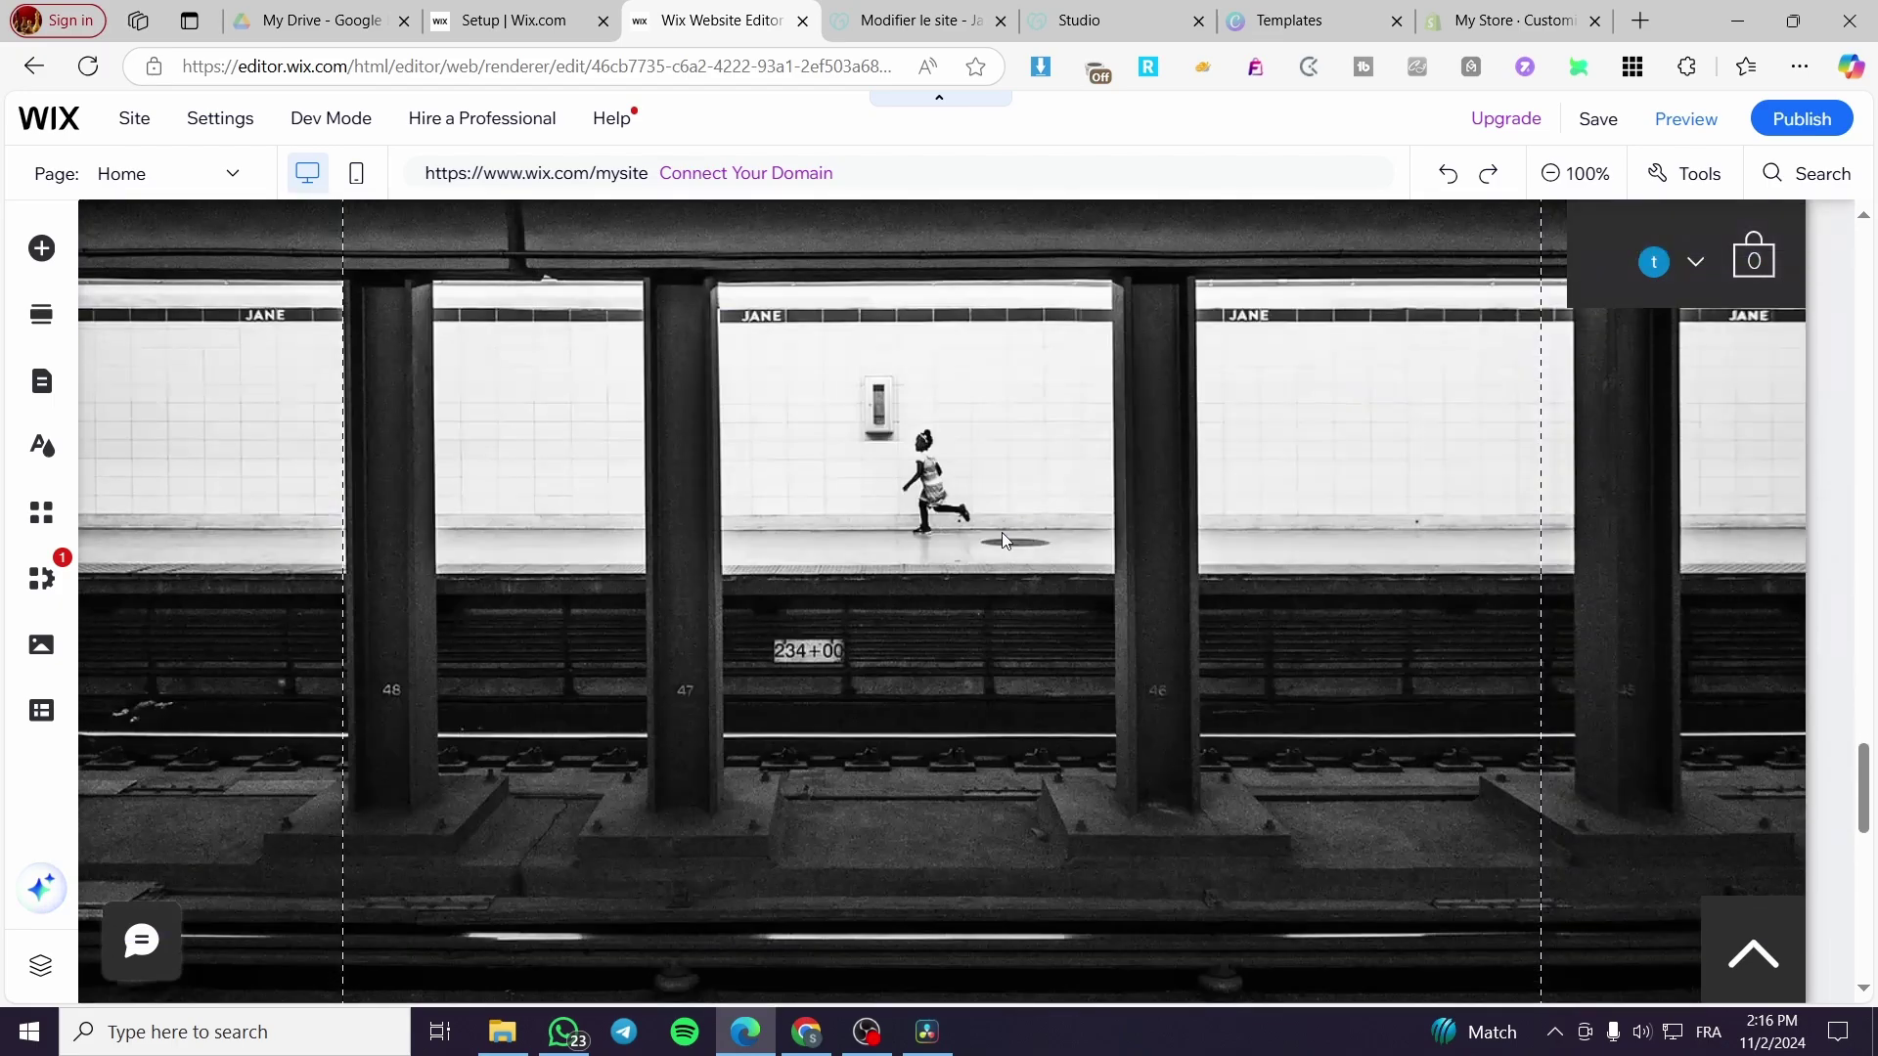
pyautogui.scroll(-4, 479, 415)
pyautogui.scroll(5, 534, 383)
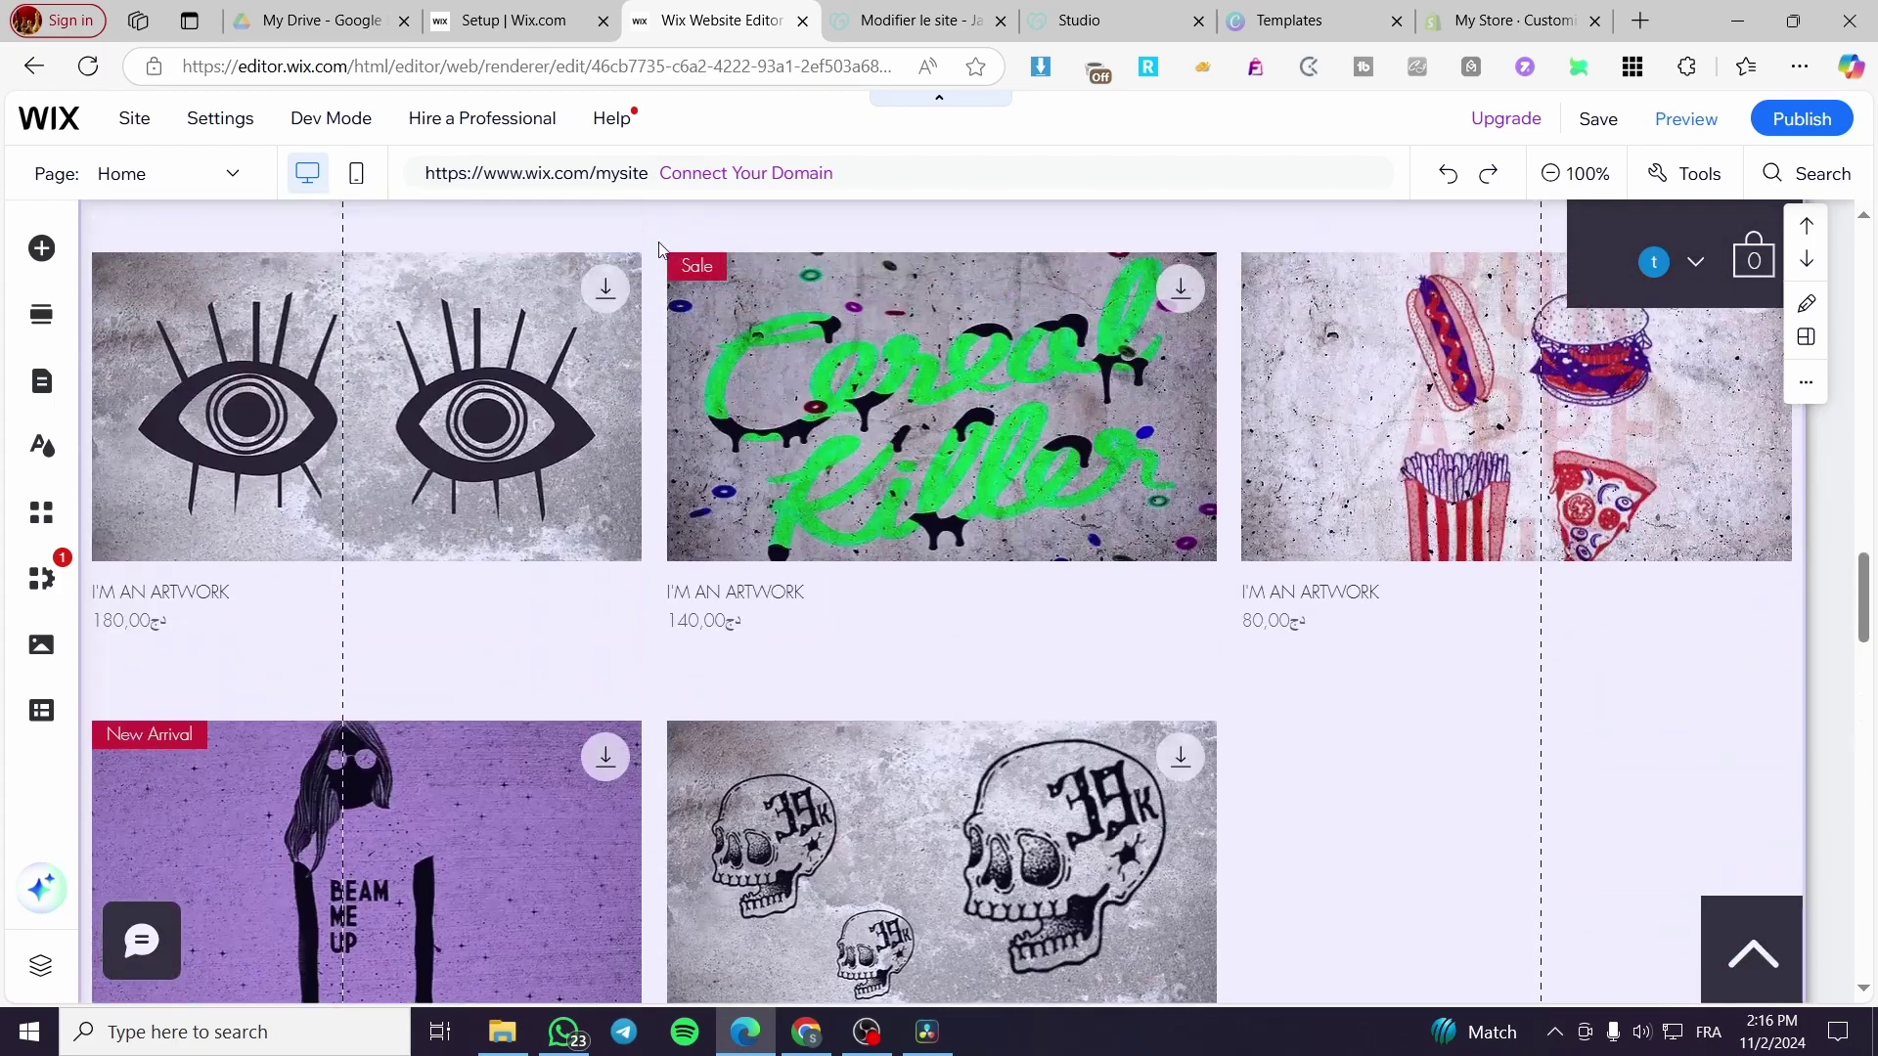